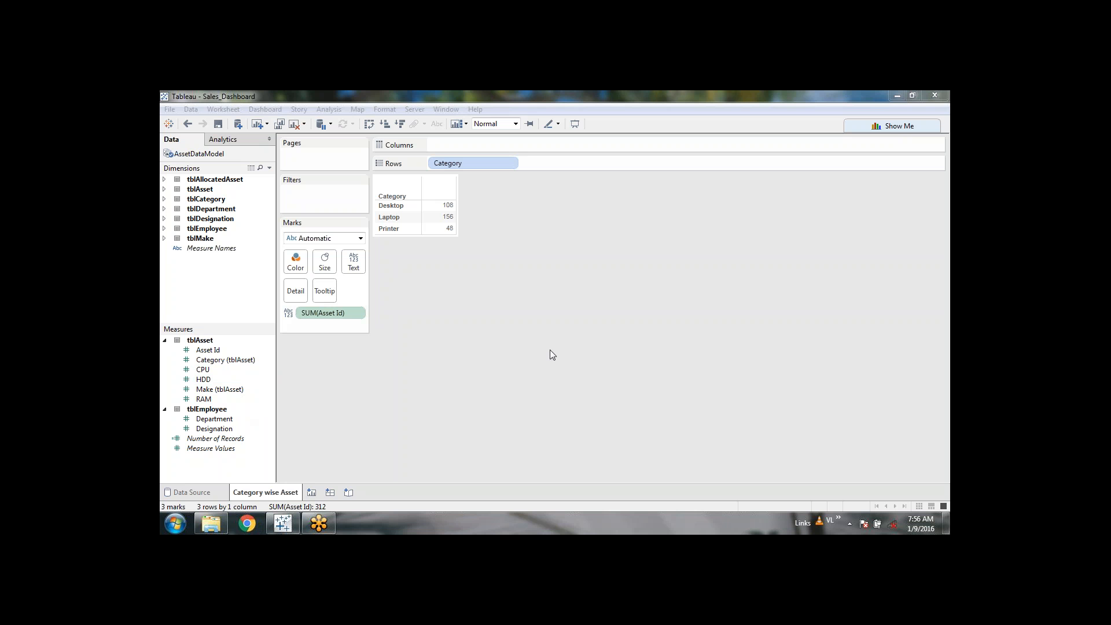
Change the aggregation of the Asset Id measure in the category table to Count.
{"action": "left_click", "coordinate": [203, 351]}
{"action": "mouse_move", "coordinate": [436, 225]}
{"action": "left_click", "coordinate": [357, 313]}
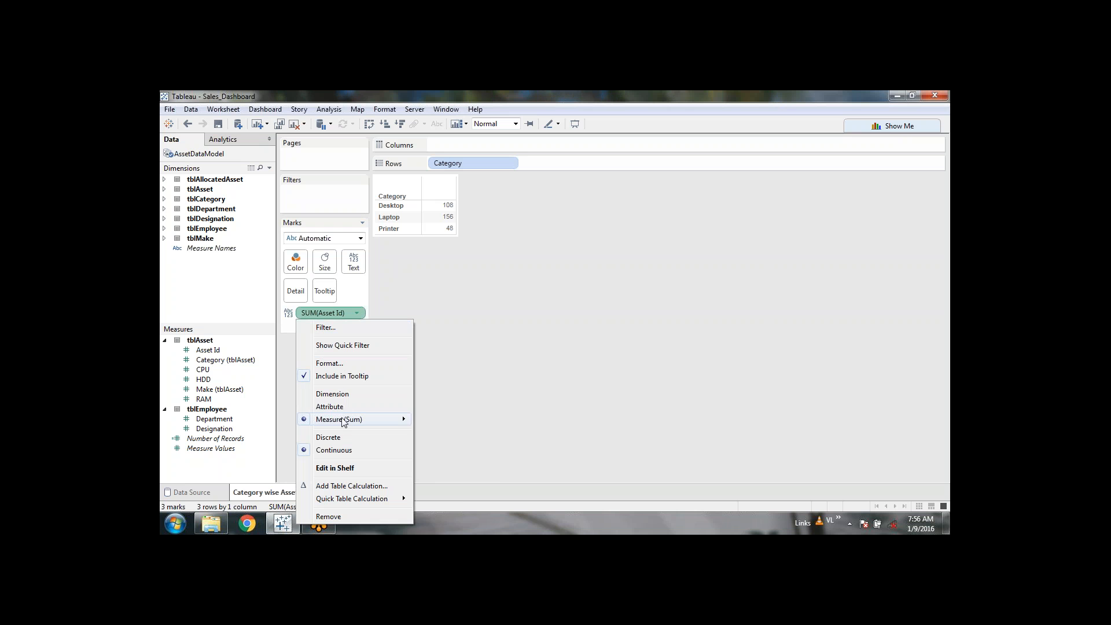
{"action": "mouse_move", "coordinate": [344, 421]}
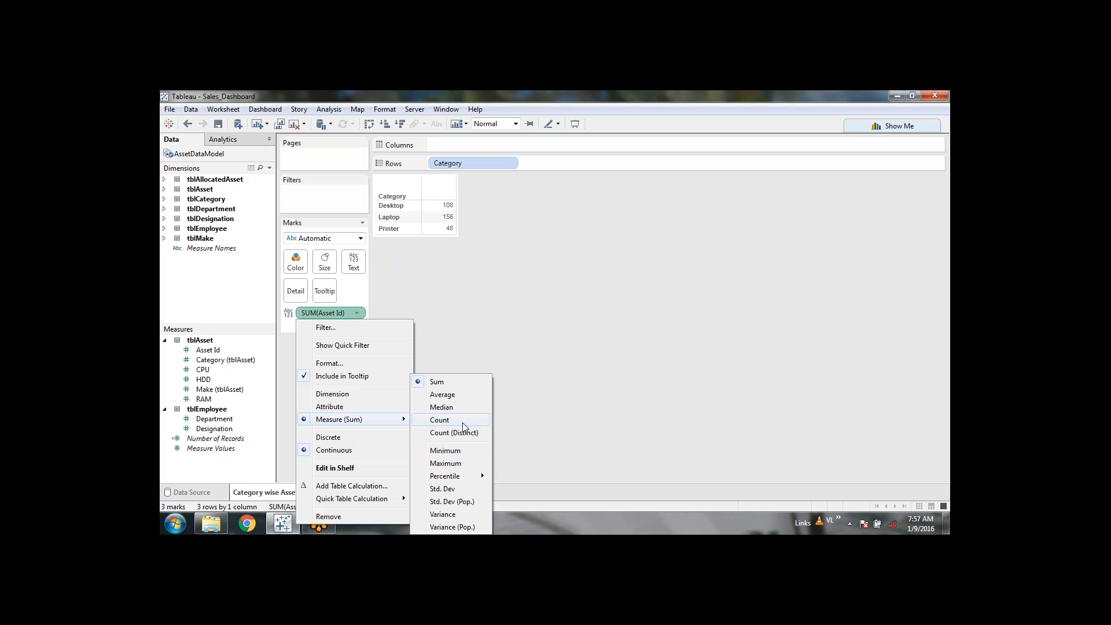
{"action": "left_click", "coordinate": [446, 420]}
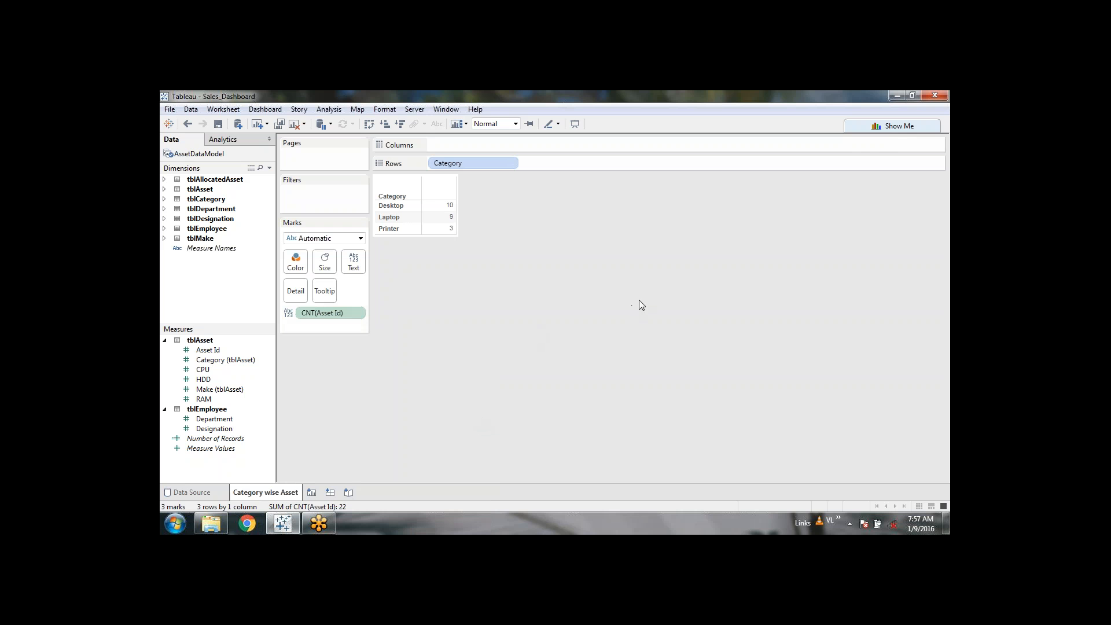
Display the asset count per category as horizontal bars, and swap rows and columns to make the bars vertical.
{"action": "left_click", "coordinate": [897, 126]}
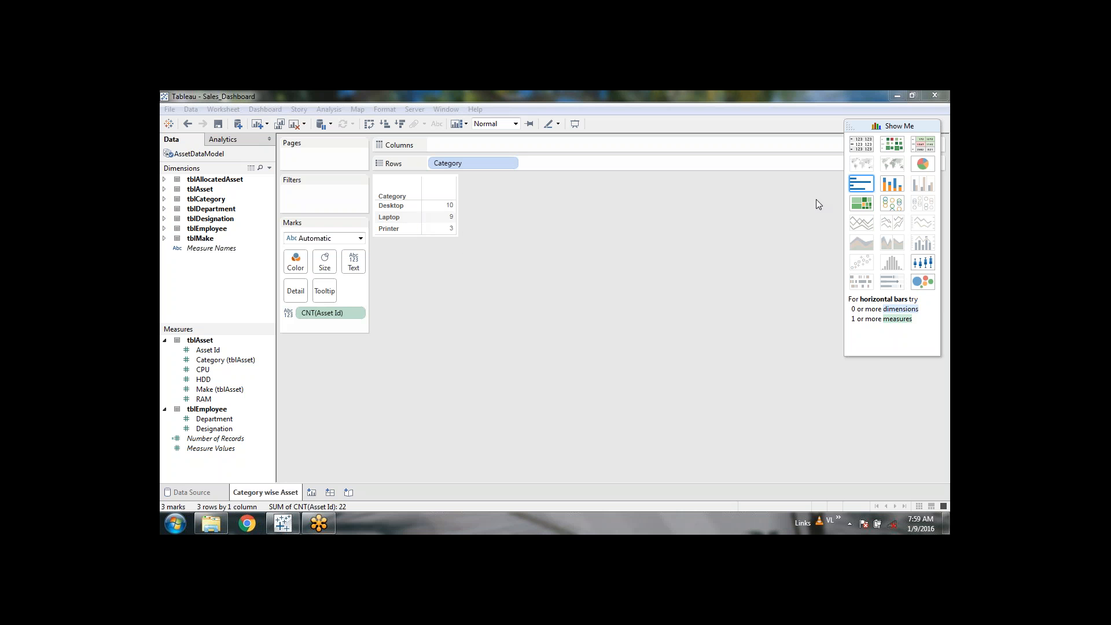
{"action": "left_click", "coordinate": [861, 184]}
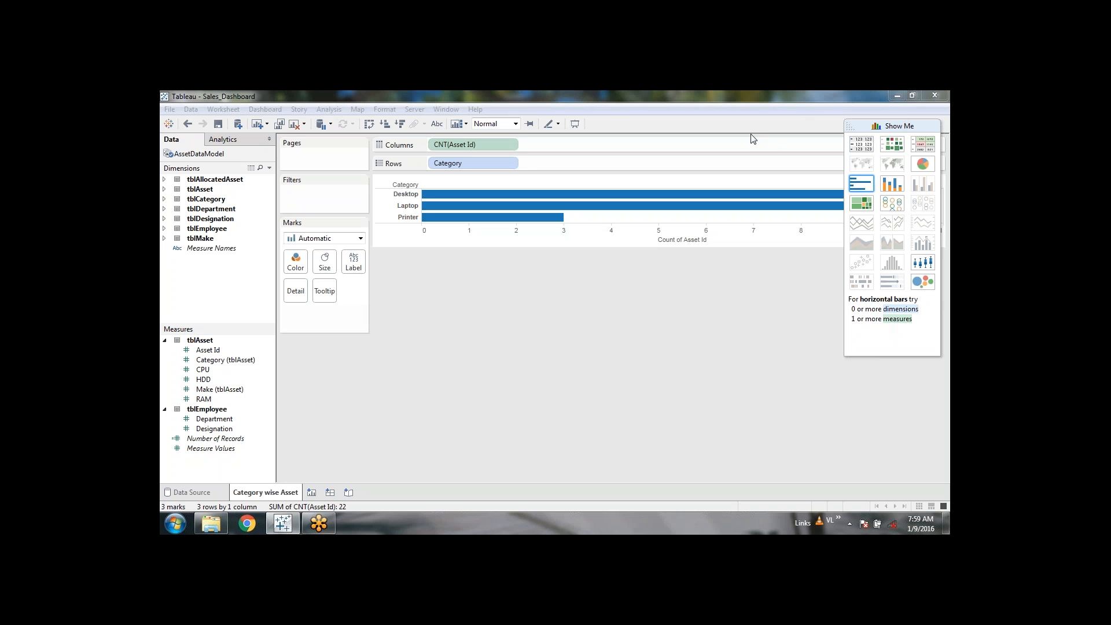
{"action": "left_click", "coordinate": [758, 103]}
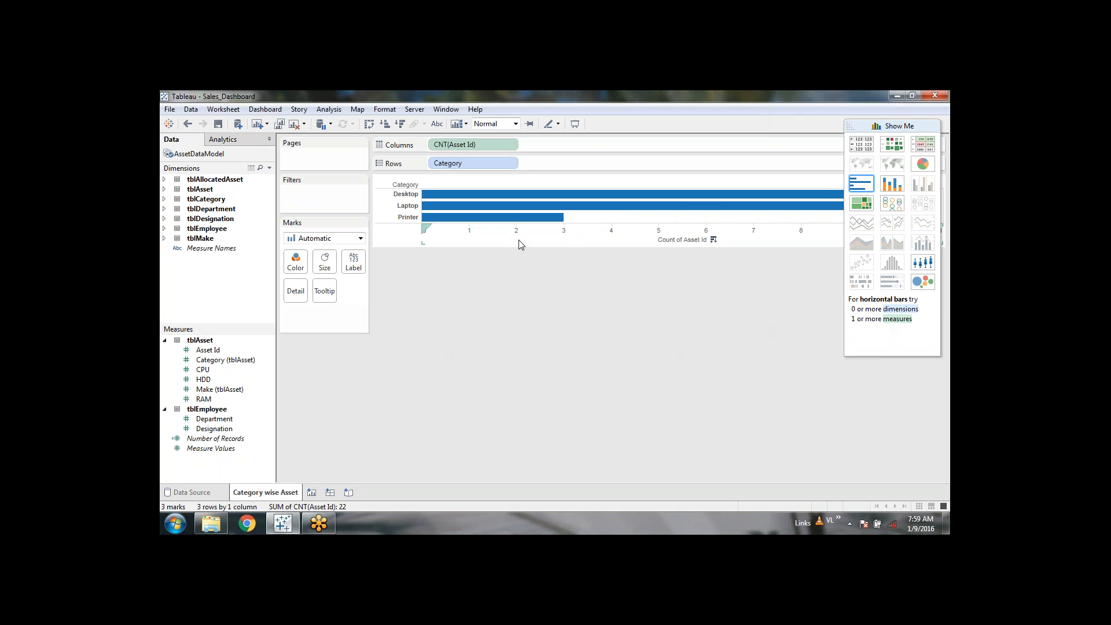
{"action": "mouse_move", "coordinate": [434, 218]}
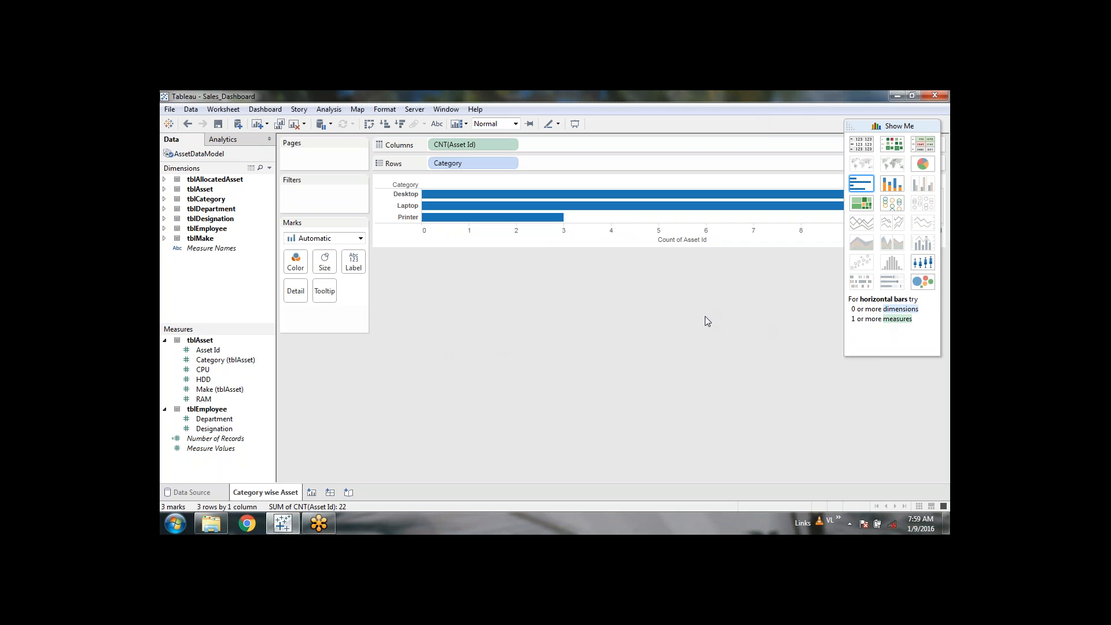
{"action": "left_click", "coordinate": [370, 125]}
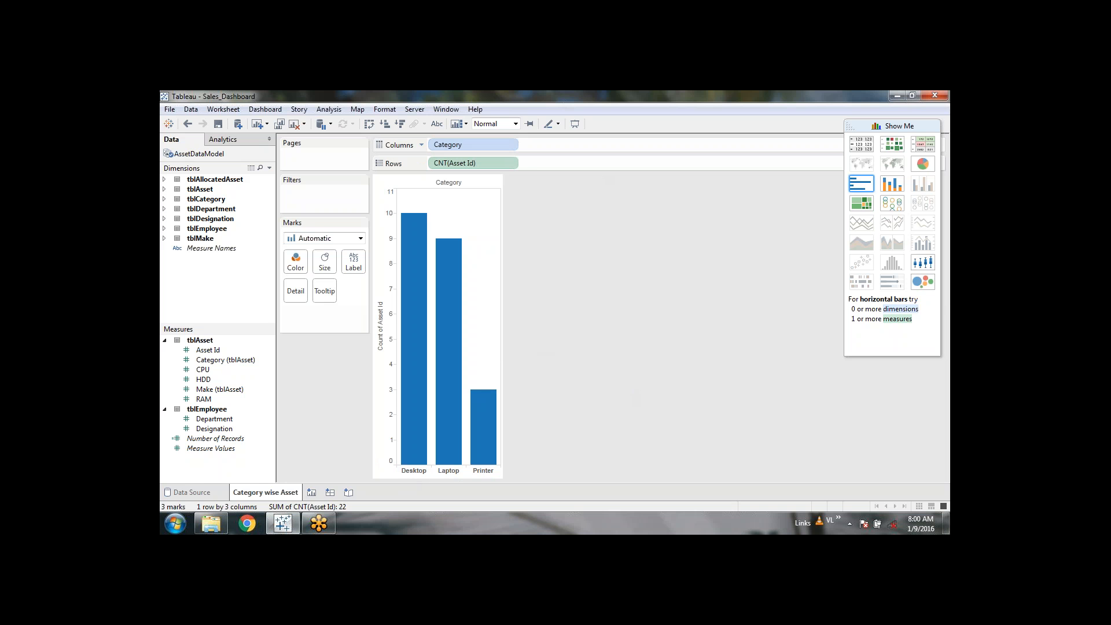
{"action": "mouse_move", "coordinate": [448, 324]}
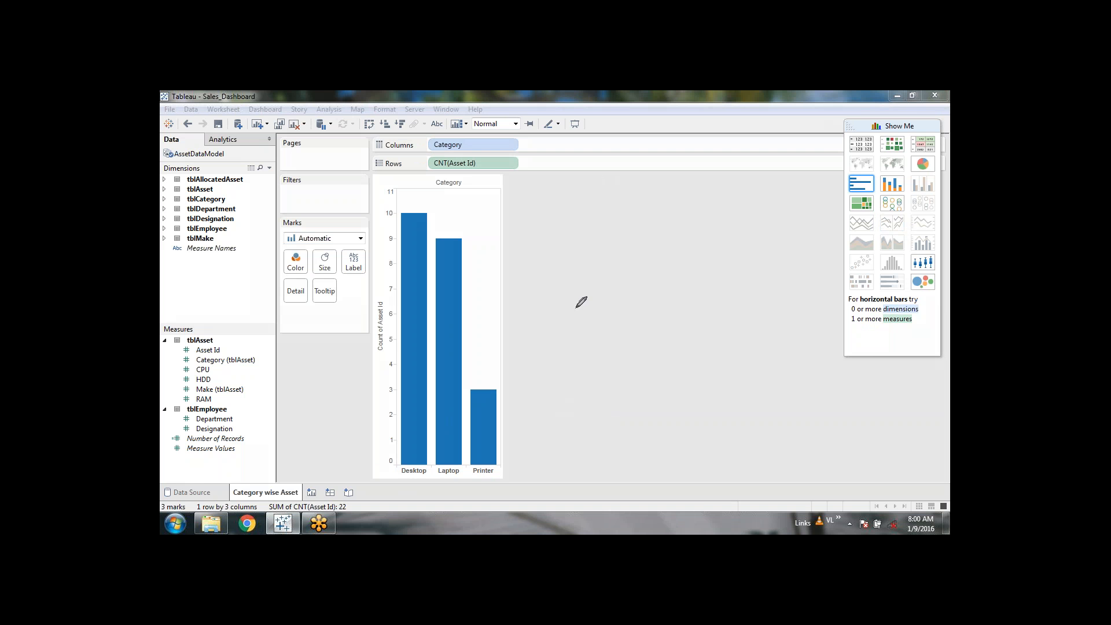
{"action": "left_click_drag", "start_coordinate": [574, 189], "coordinate": [572, 455]}
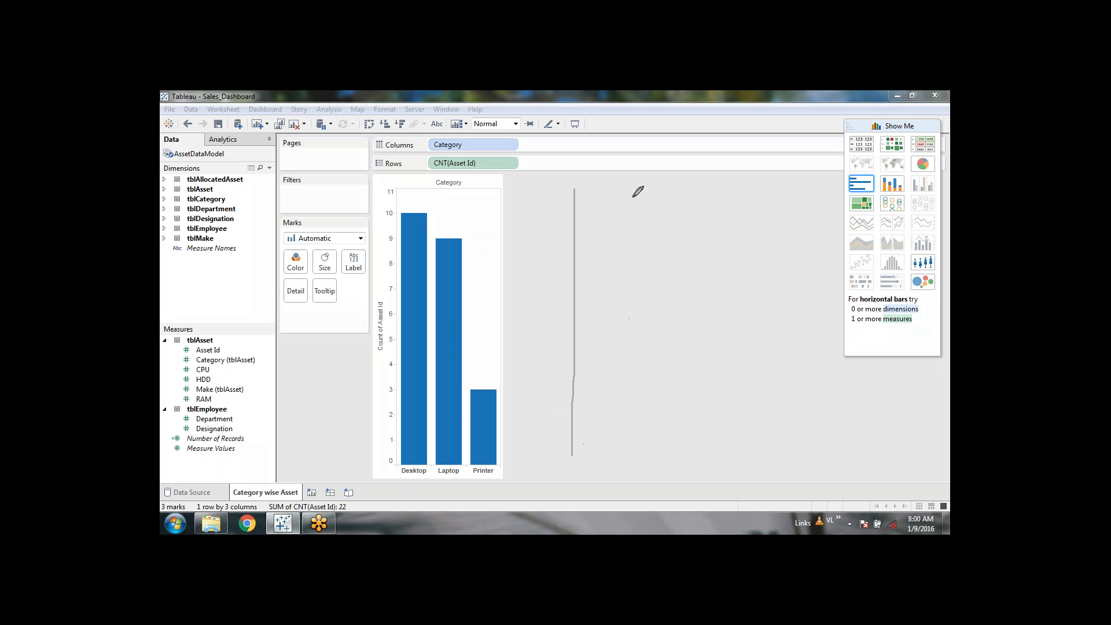
{"action": "left_click_drag", "start_coordinate": [632, 197], "coordinate": [636, 492]}
{"action": "left_click_drag", "start_coordinate": [715, 199], "coordinate": [717, 447]}
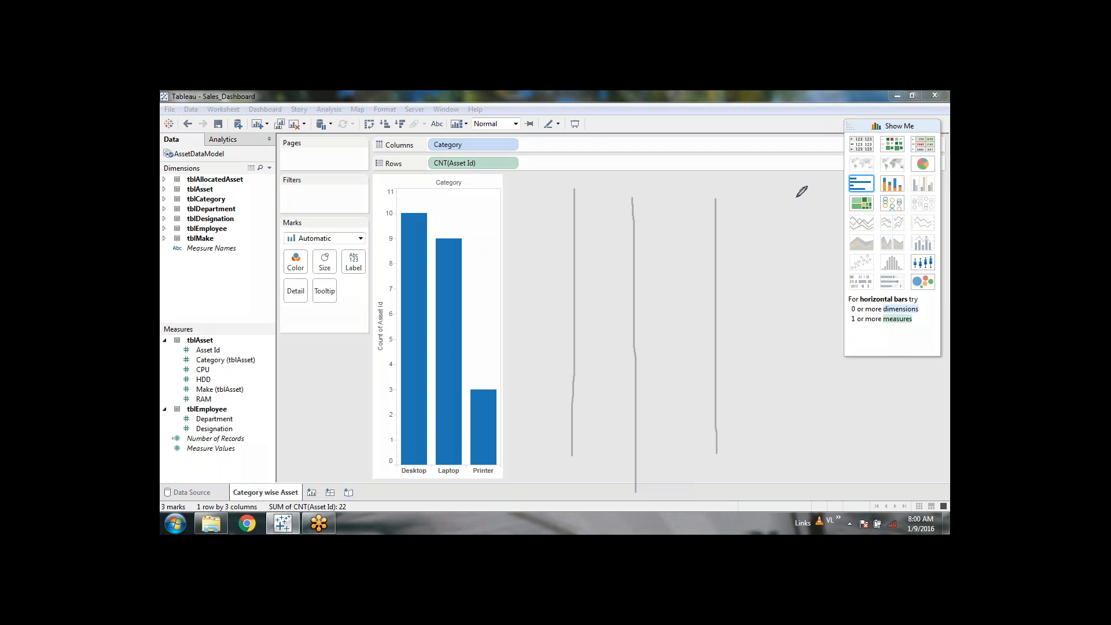
{"action": "left_click_drag", "start_coordinate": [797, 197], "coordinate": [793, 438]}
{"action": "left_click_drag", "start_coordinate": [888, 185], "coordinate": [889, 437]}
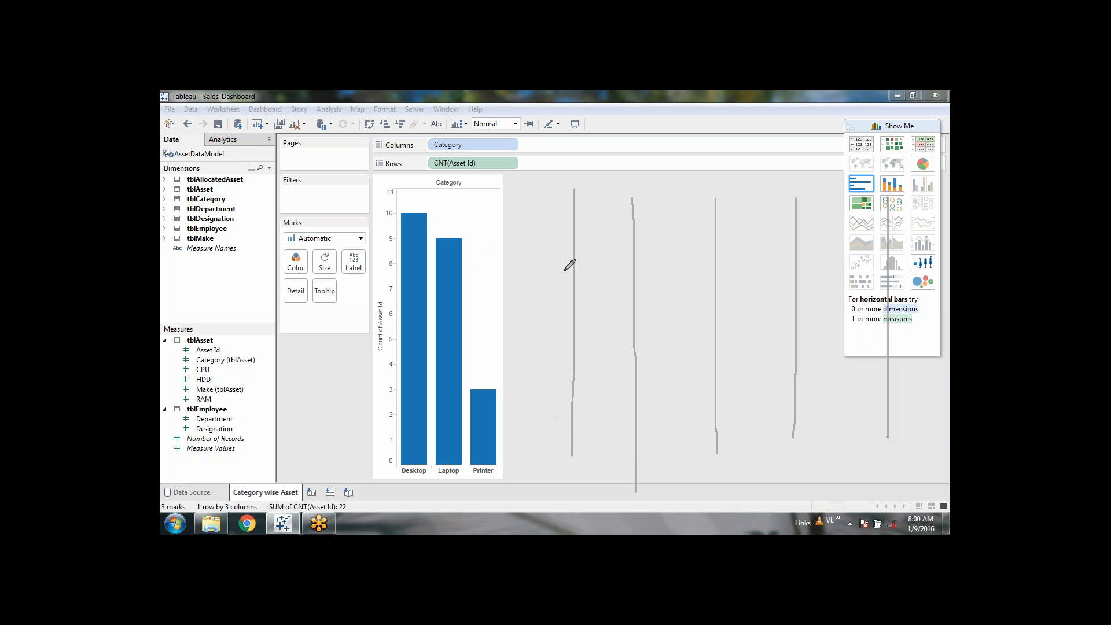
{"action": "left_click_drag", "start_coordinate": [566, 445], "coordinate": [869, 446]}
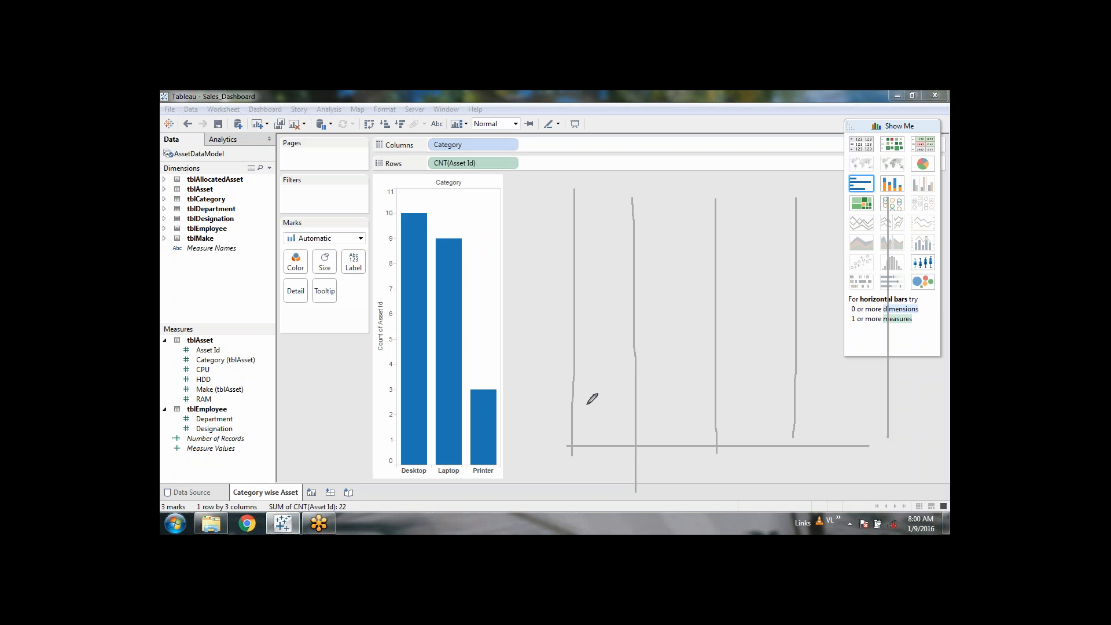
{"action": "left_click_drag", "start_coordinate": [576, 401], "coordinate": [870, 401]}
{"action": "left_click_drag", "start_coordinate": [574, 360], "coordinate": [883, 361]}
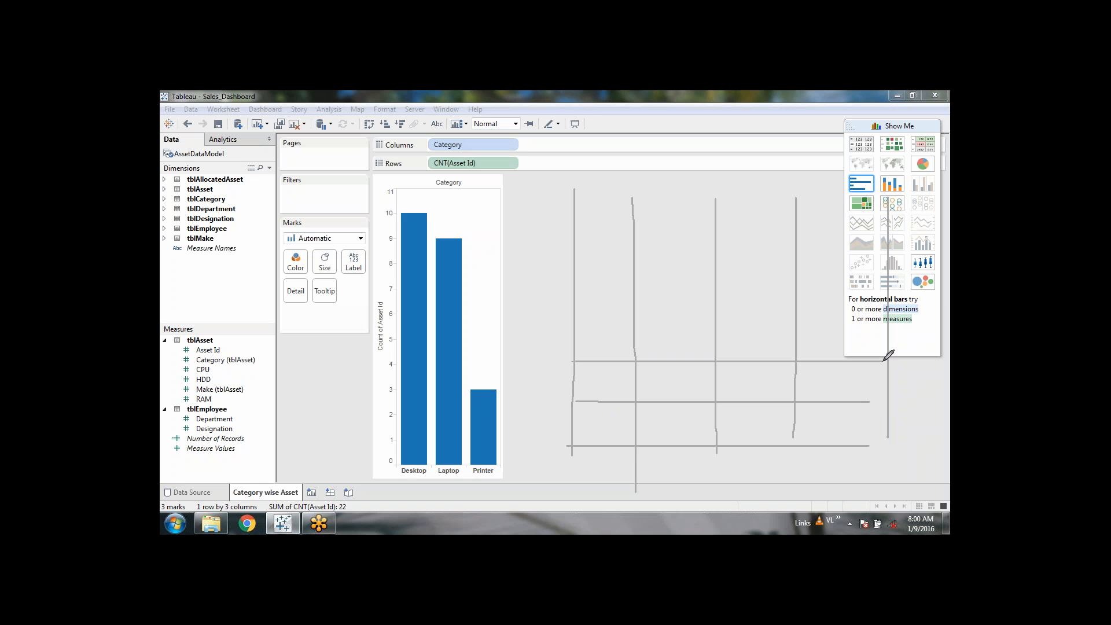
{"action": "left_click_drag", "start_coordinate": [582, 305], "coordinate": [888, 311]}
{"action": "left_click_drag", "start_coordinate": [570, 249], "coordinate": [874, 250]}
{"action": "left_click_drag", "start_coordinate": [575, 215], "coordinate": [857, 215]}
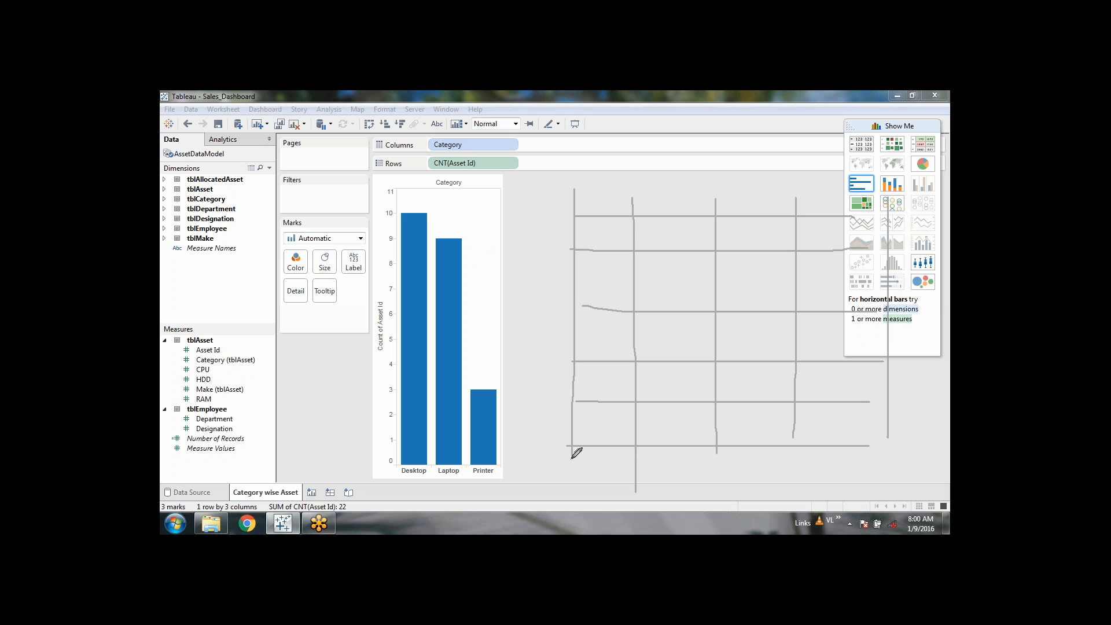
{"action": "mouse_move", "coordinate": [574, 463]}
{"action": "left_mouse_down"}
{"action": "mouse_move", "coordinate": [566, 489]}
{"action": "mouse_move", "coordinate": [640, 489]}
{"action": "mouse_move", "coordinate": [612, 498]}
{"action": "mouse_move", "coordinate": [931, 470]}
{"action": "left_mouse_up"}
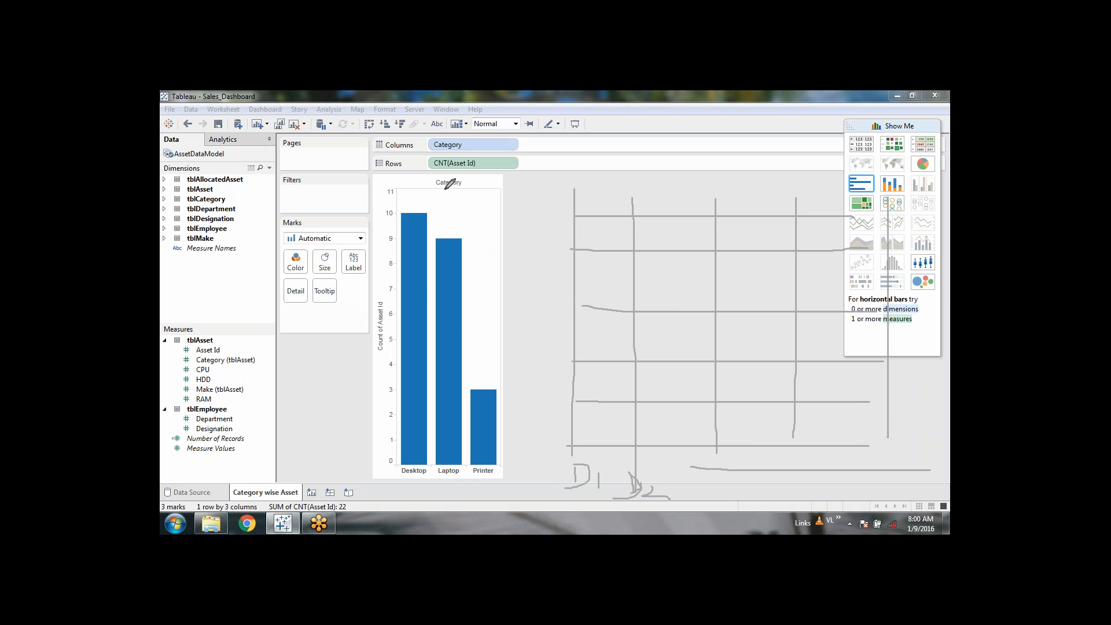
{"action": "left_click_drag", "start_coordinate": [557, 452], "coordinate": [542, 196]}
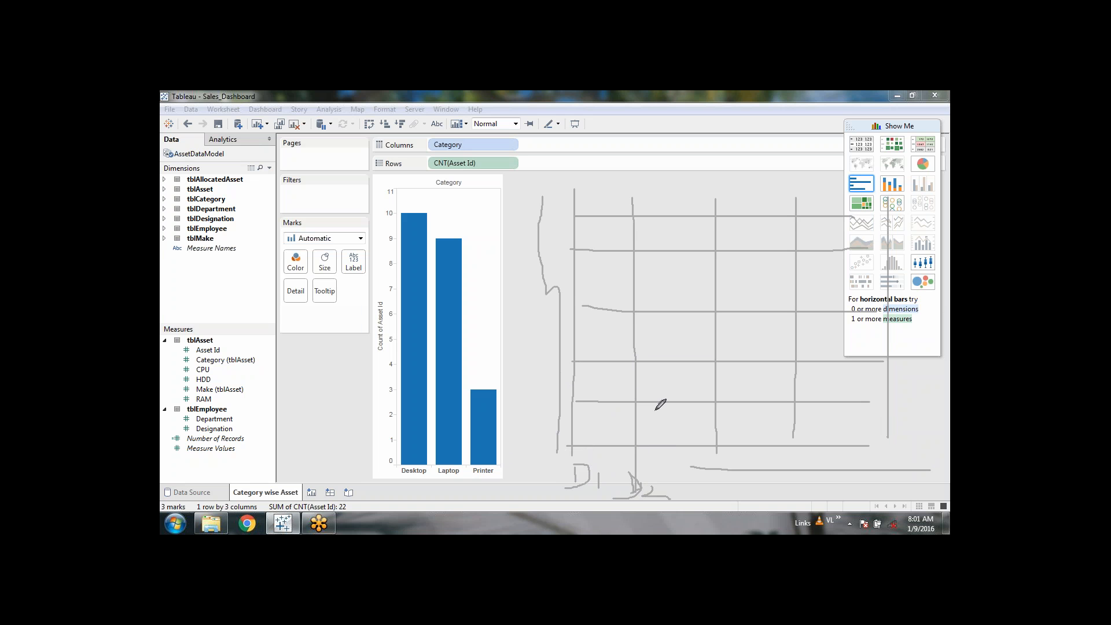
{"action": "mouse_move", "coordinate": [630, 394]}
{"action": "left_mouse_down"}
{"action": "mouse_move", "coordinate": [642, 403]}
{"action": "mouse_move", "coordinate": [626, 404]}
{"action": "left_mouse_up"}
{"action": "mouse_move", "coordinate": [623, 446]}
{"action": "left_mouse_down"}
{"action": "mouse_move", "coordinate": [634, 393]}
{"action": "mouse_move", "coordinate": [644, 444]}
{"action": "left_mouse_up"}
{"action": "mouse_move", "coordinate": [713, 463]}
{"action": "left_mouse_down"}
{"action": "mouse_move", "coordinate": [712, 479]}
{"action": "mouse_move", "coordinate": [751, 474]}
{"action": "mouse_move", "coordinate": [732, 486]}
{"action": "left_mouse_up"}
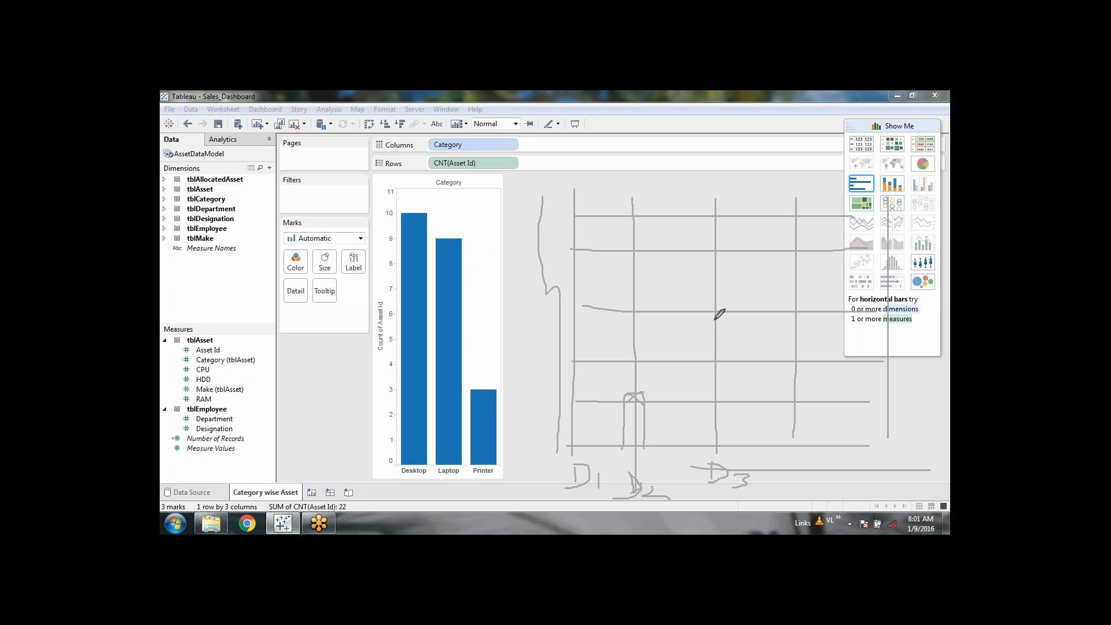
{"action": "mouse_move", "coordinate": [717, 311]}
{"action": "left_mouse_down"}
{"action": "mouse_move", "coordinate": [728, 320]}
{"action": "mouse_move", "coordinate": [708, 313]}
{"action": "left_mouse_up"}
{"action": "left_click", "coordinate": [713, 370]}
{"action": "mouse_move", "coordinate": [703, 443]}
{"action": "left_mouse_down"}
{"action": "mouse_move", "coordinate": [706, 327]}
{"action": "mouse_move", "coordinate": [722, 310]}
{"action": "mouse_move", "coordinate": [726, 445]}
{"action": "left_mouse_up"}
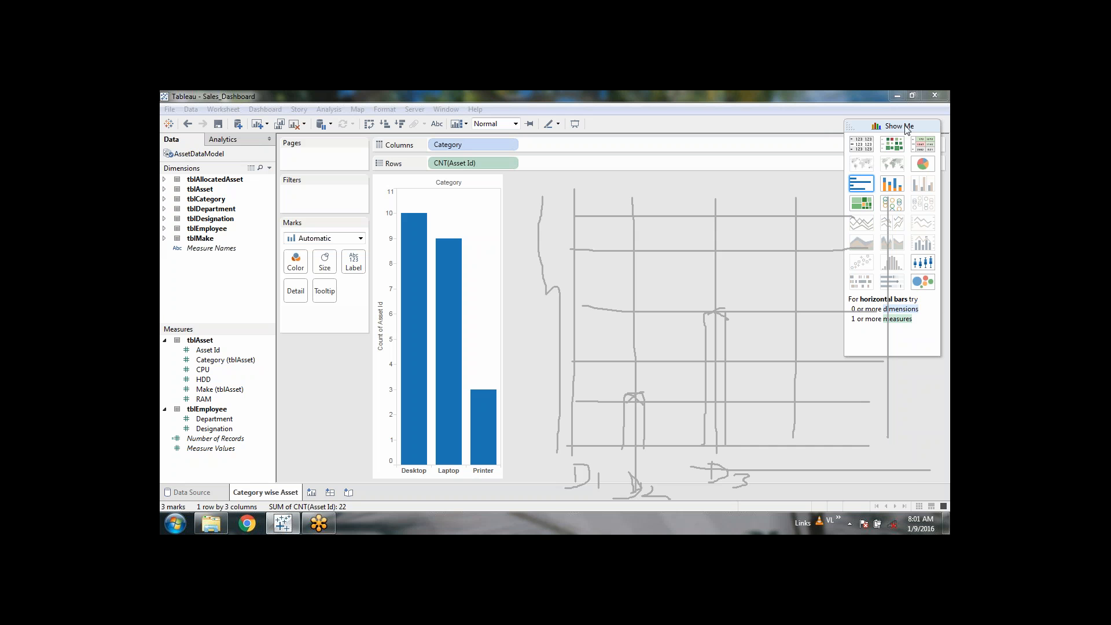
{"action": "key", "text": "Escape"}
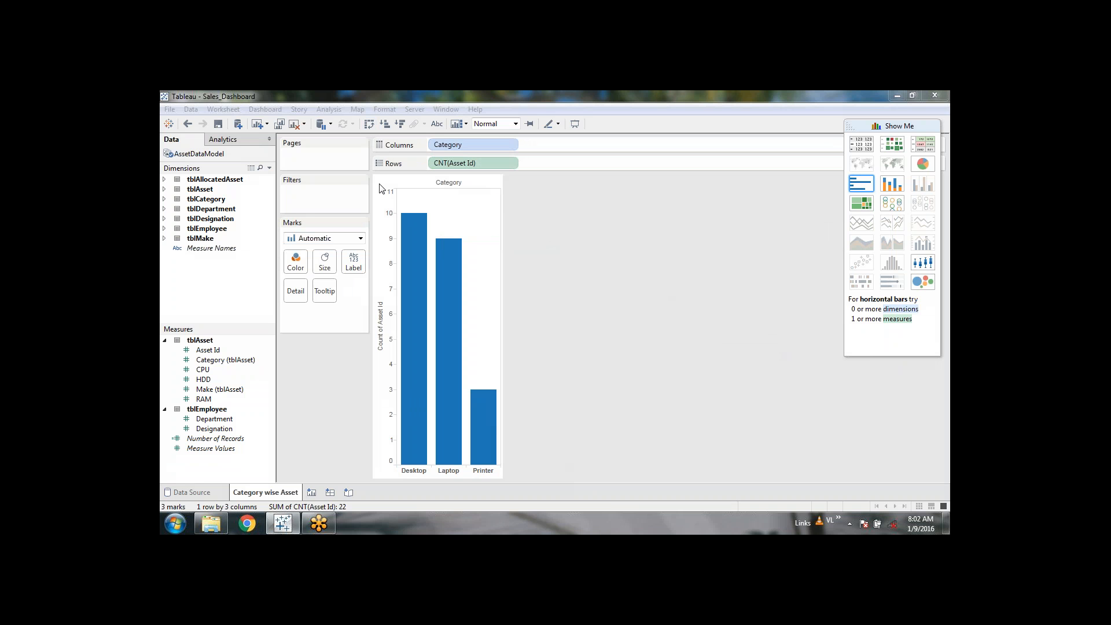
Switch the bar chart back and forth between horizontal and vertical orientation by repeatedly swapping rows and columns.
{"action": "left_click", "coordinate": [369, 125]}
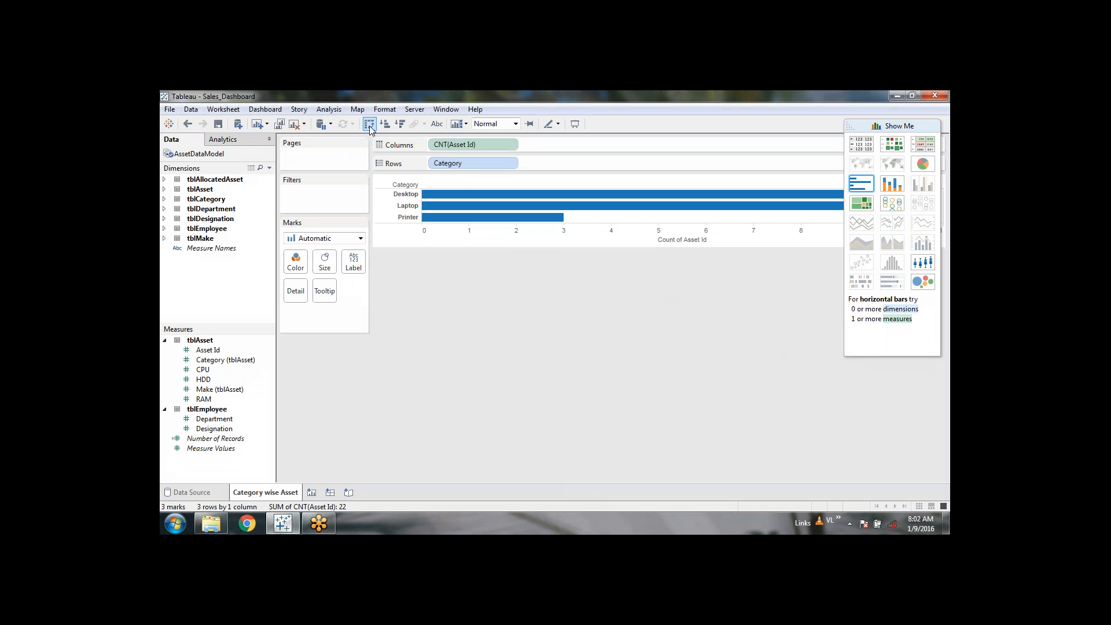
{"action": "left_click", "coordinate": [369, 125]}
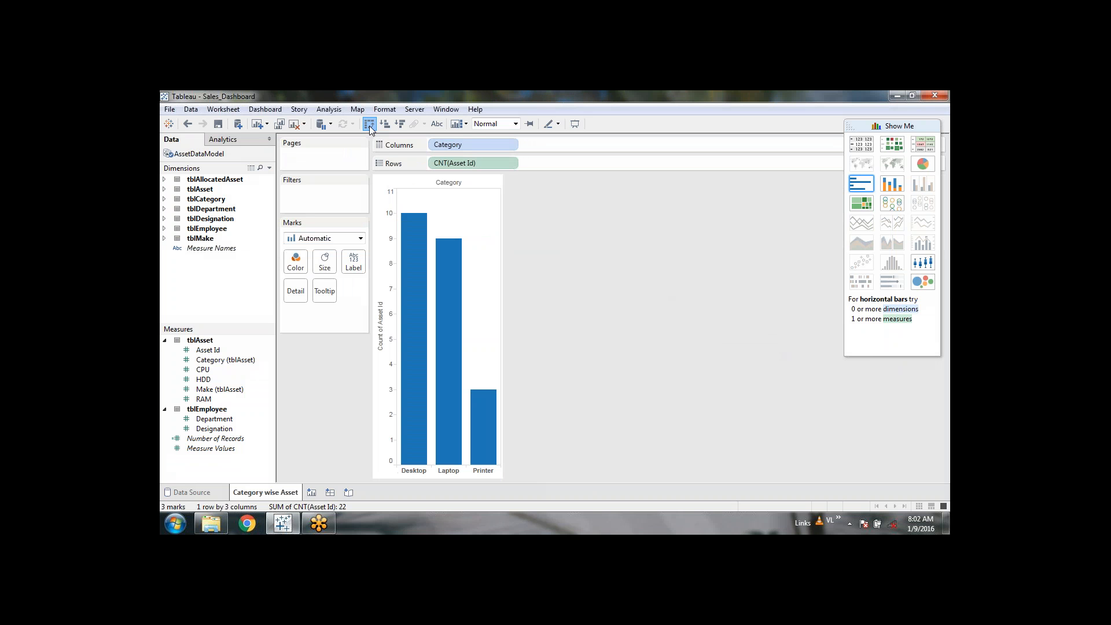
{"action": "left_click", "coordinate": [369, 125]}
{"action": "left_click", "coordinate": [369, 126]}
{"action": "left_click", "coordinate": [369, 126]}
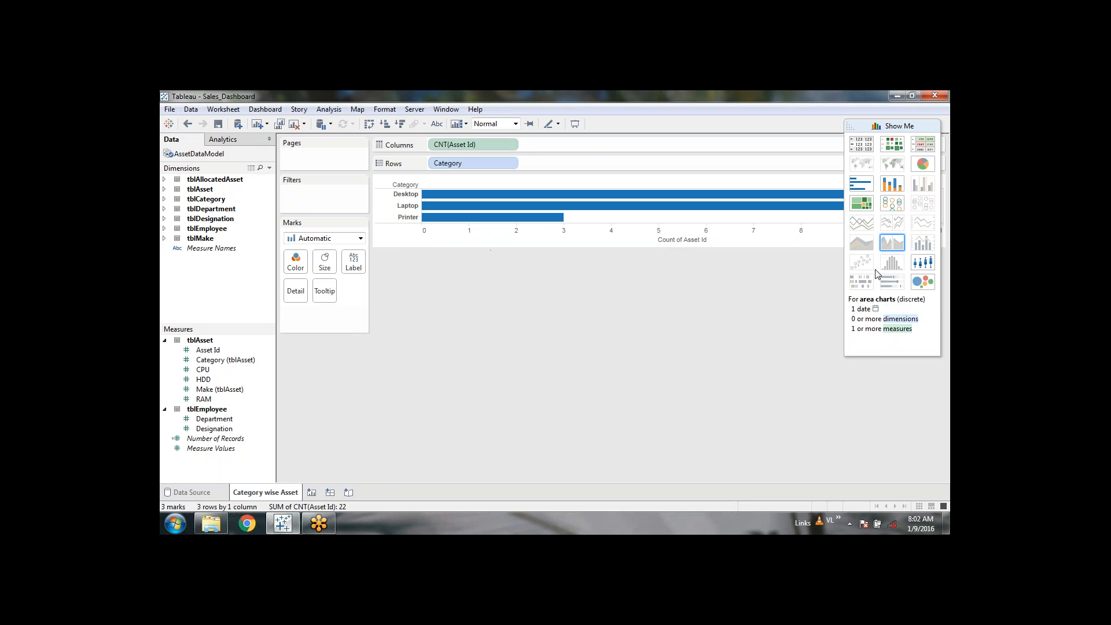
{"action": "left_click", "coordinate": [368, 124]}
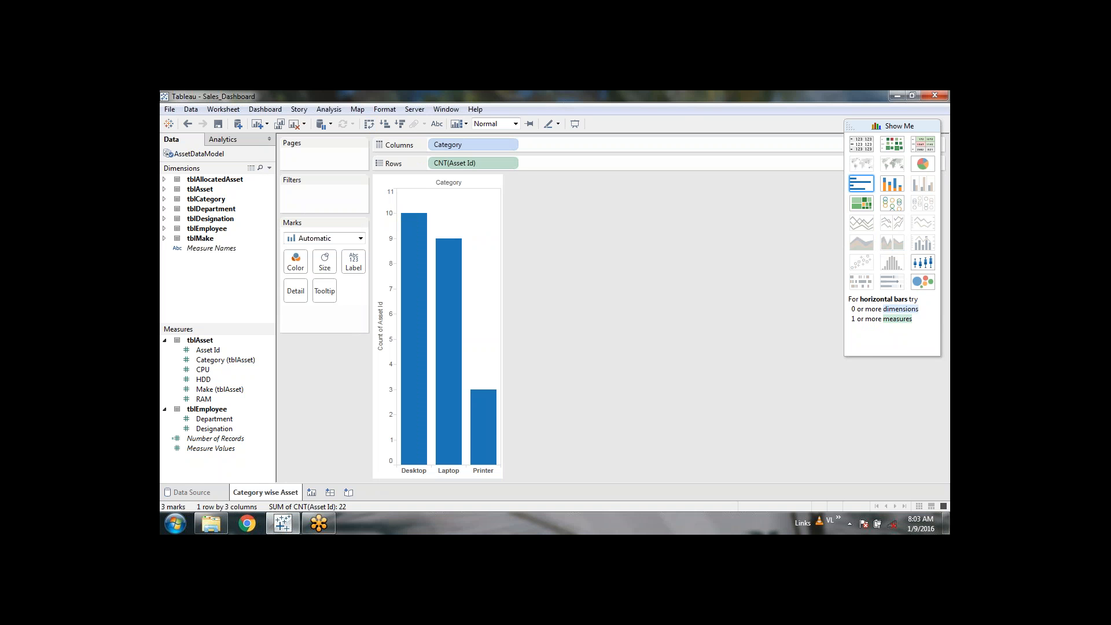
Sort the category bars by count of Asset Id, trying descending order and settling on ascending order.
{"action": "mouse_move", "coordinate": [486, 435]}
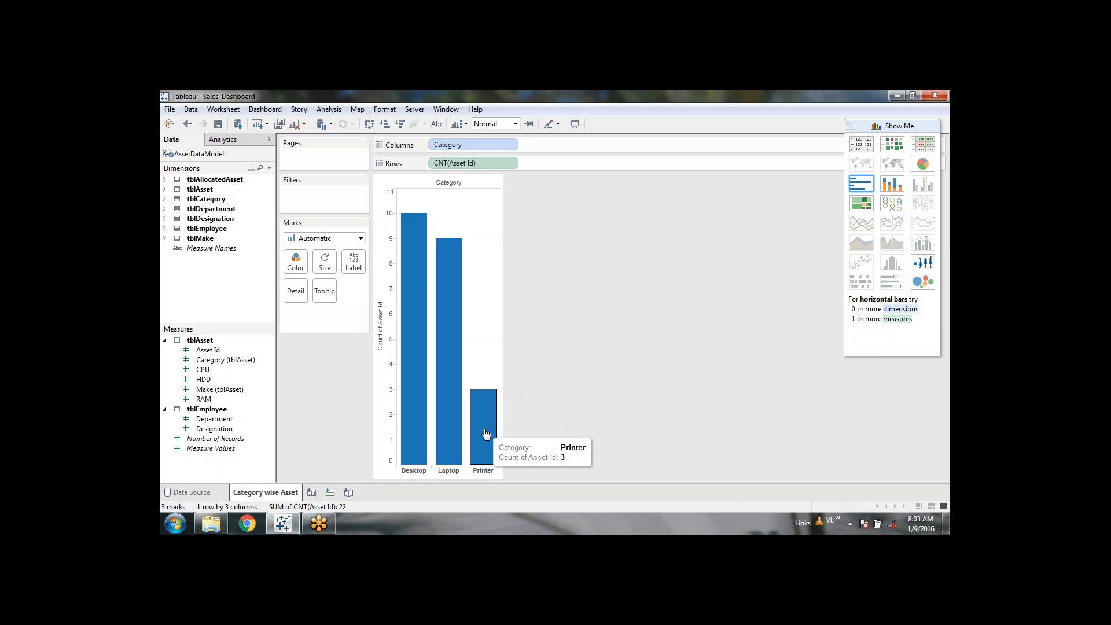
{"action": "mouse_move", "coordinate": [453, 389]}
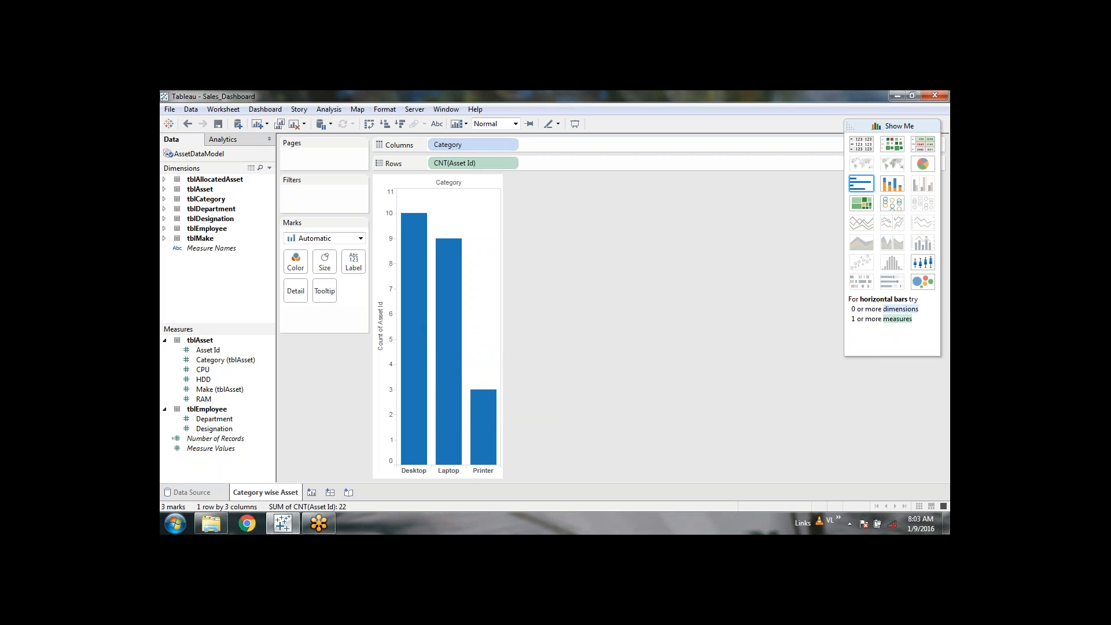
{"action": "left_click", "coordinate": [384, 124]}
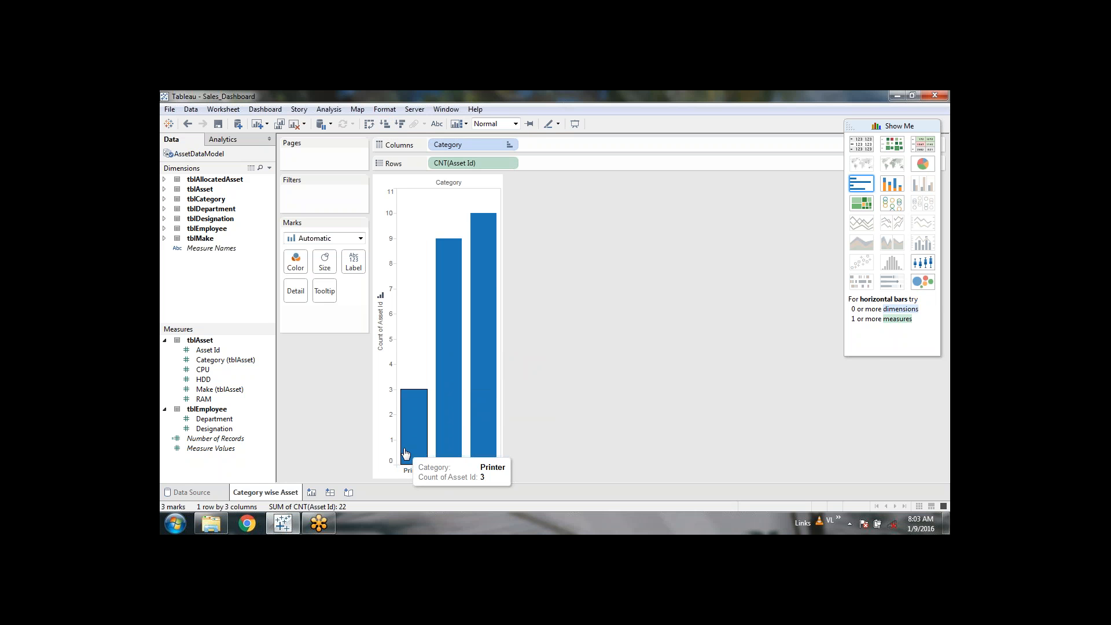
{"action": "left_click", "coordinate": [400, 124]}
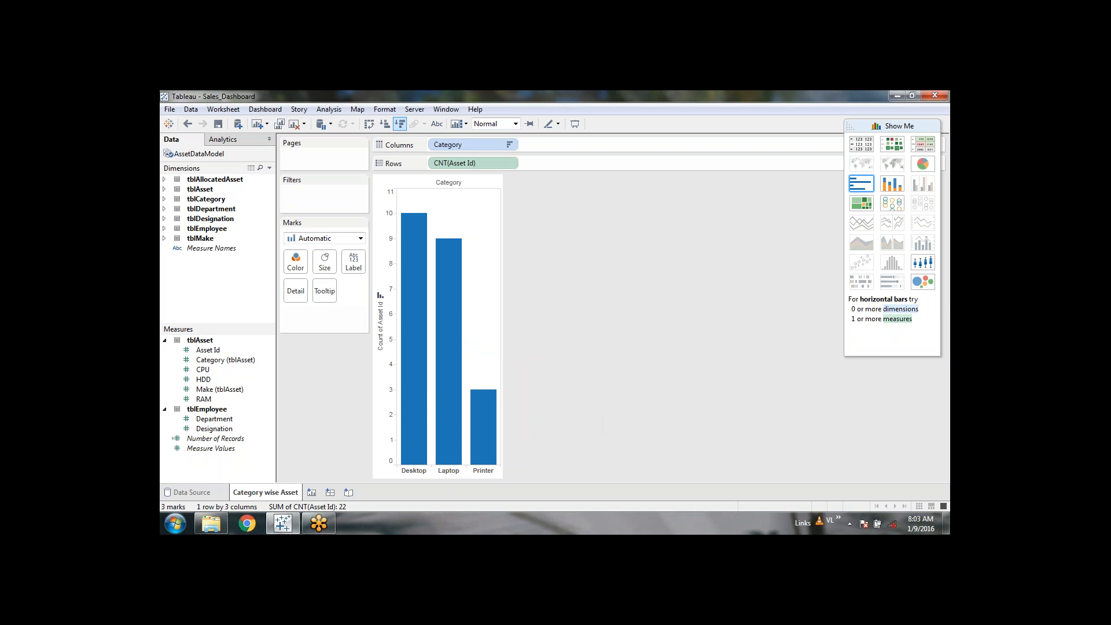
{"action": "left_click", "coordinate": [385, 124]}
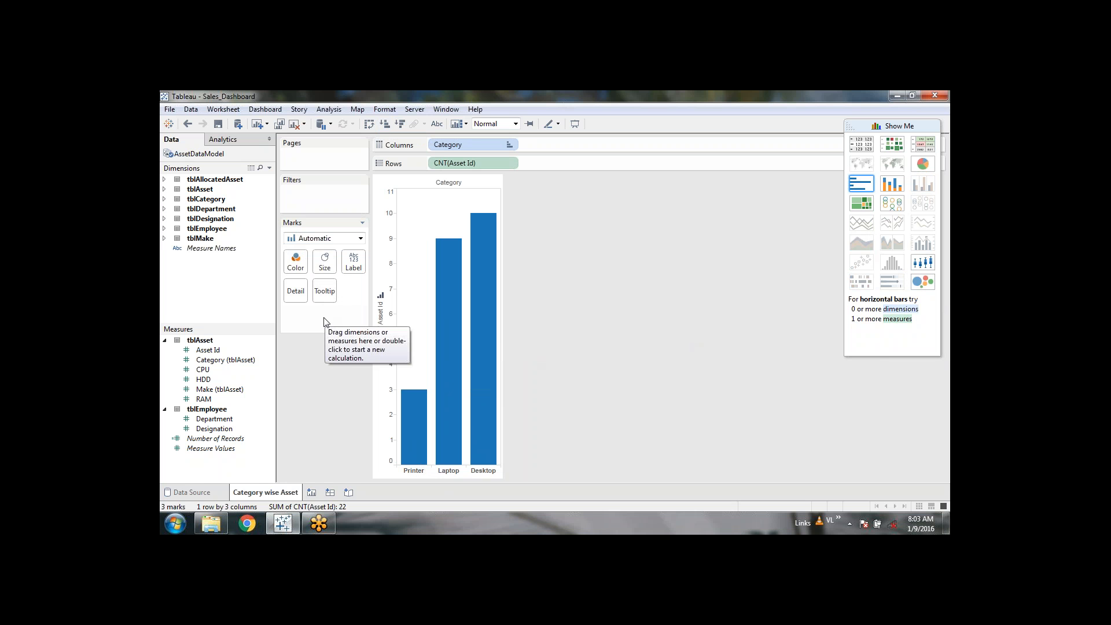
{"action": "mouse_move", "coordinate": [426, 460]}
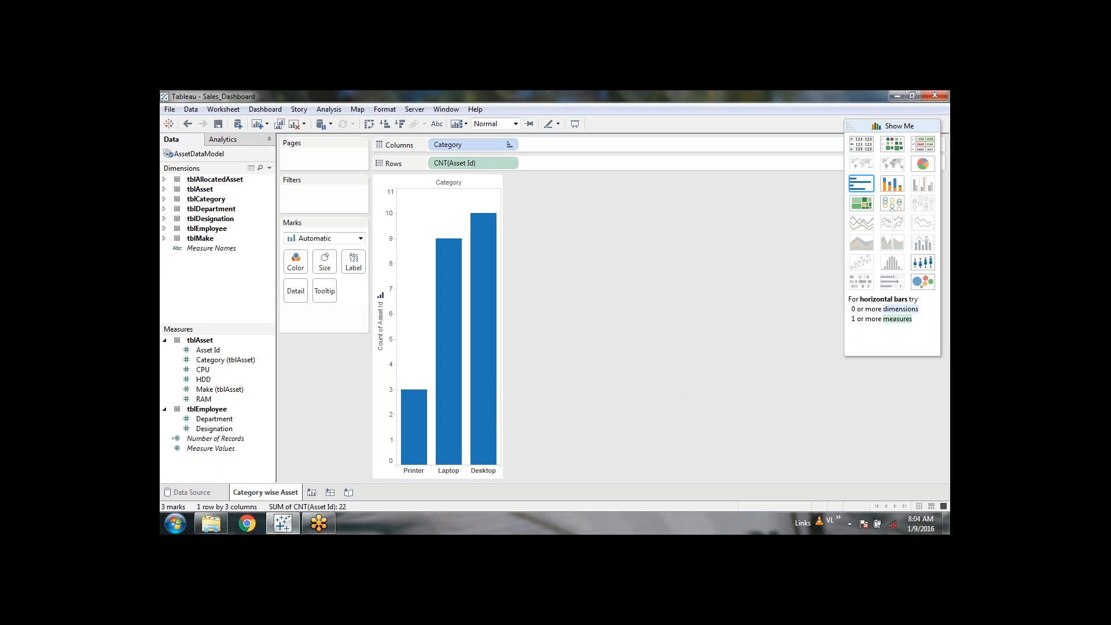
Colour the bars by the Category dimension from tblCategory.
{"action": "left_click", "coordinate": [163, 199]}
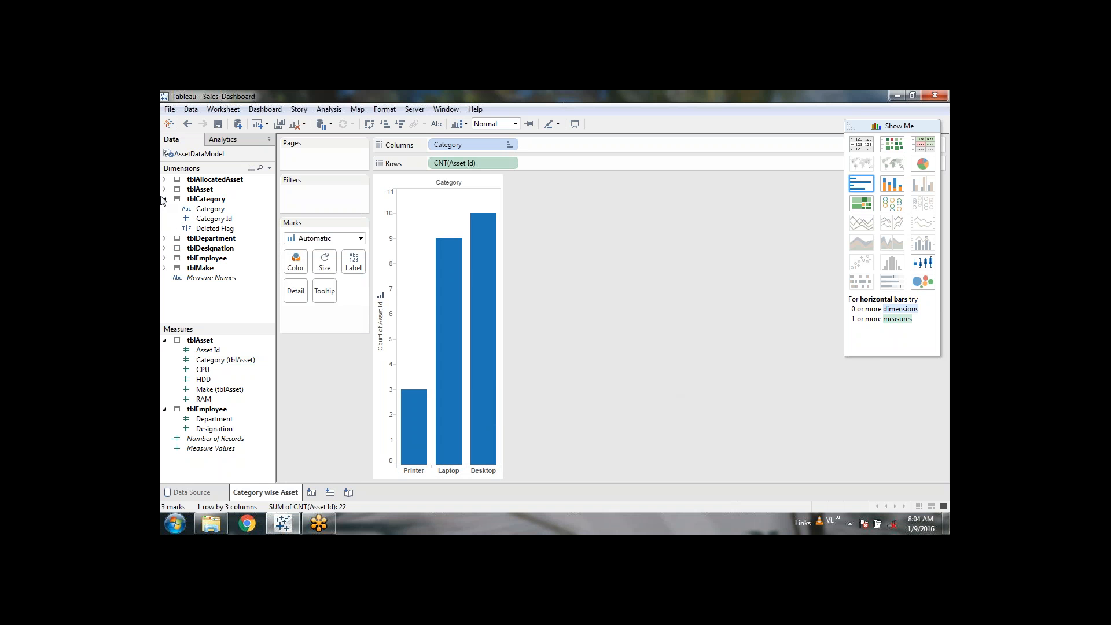
{"action": "left_click", "coordinate": [200, 209]}
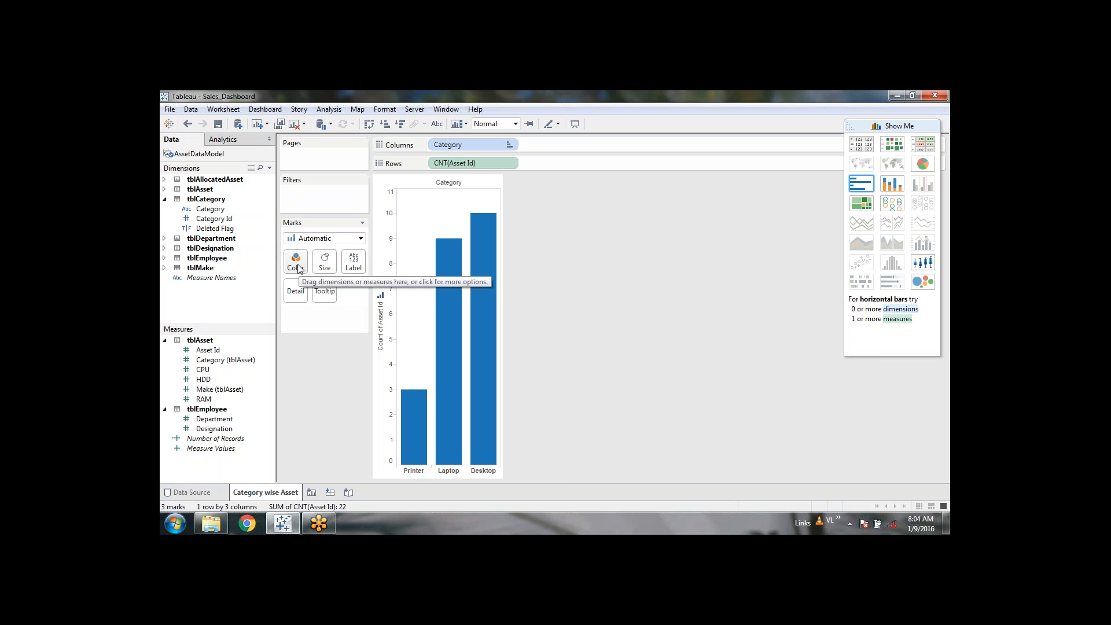
{"action": "mouse_move", "coordinate": [444, 433]}
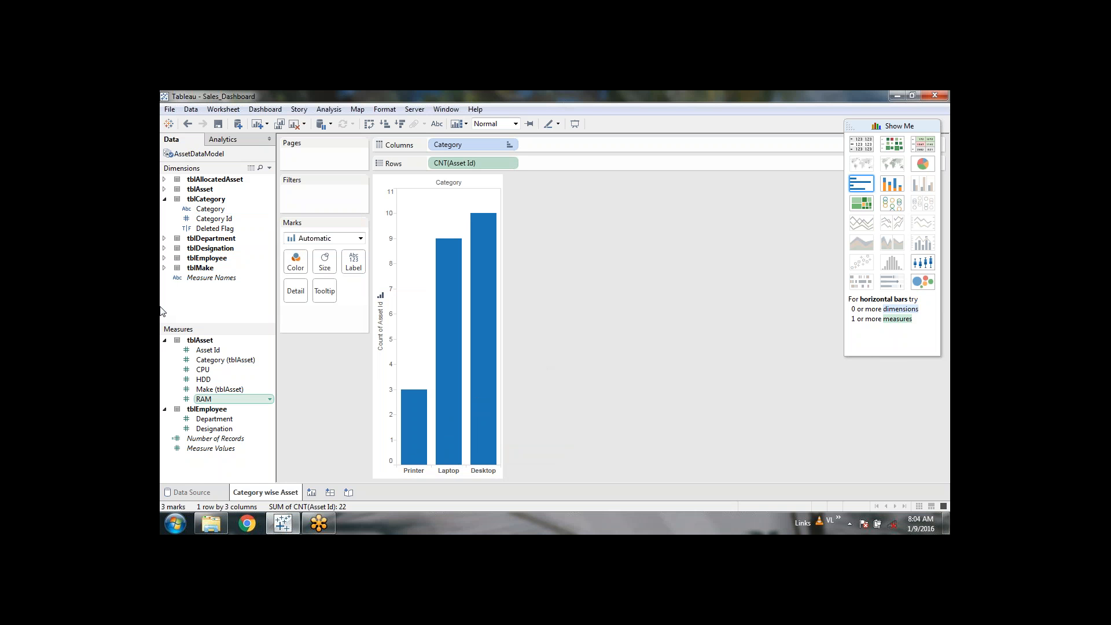
{"action": "left_click", "coordinate": [224, 211]}
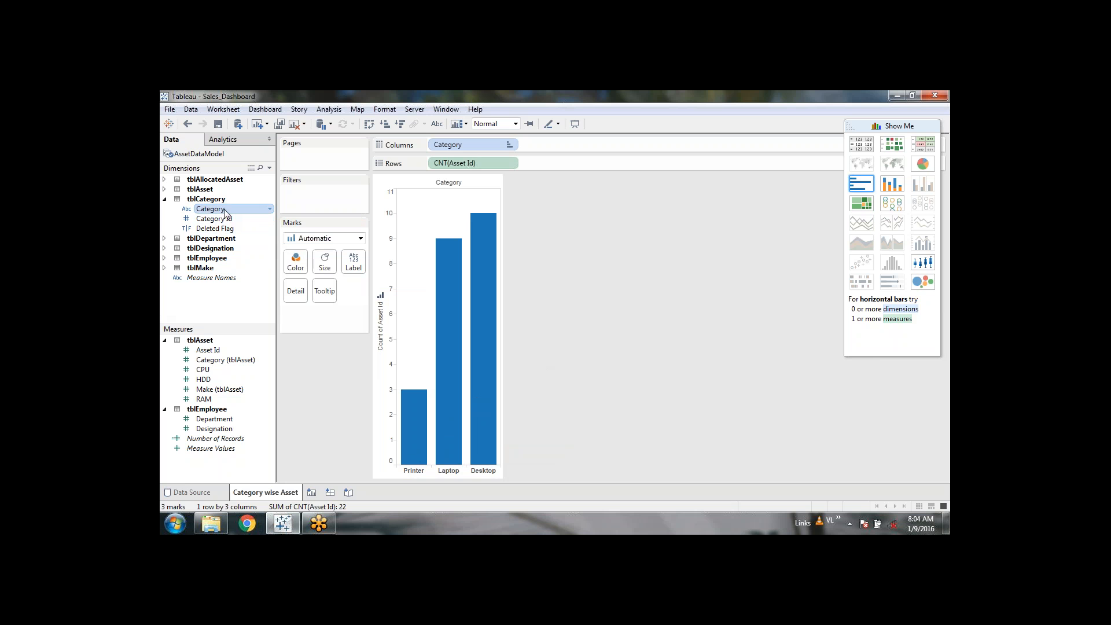
{"action": "left_click_drag", "start_coordinate": [225, 211], "coordinate": [299, 265]}
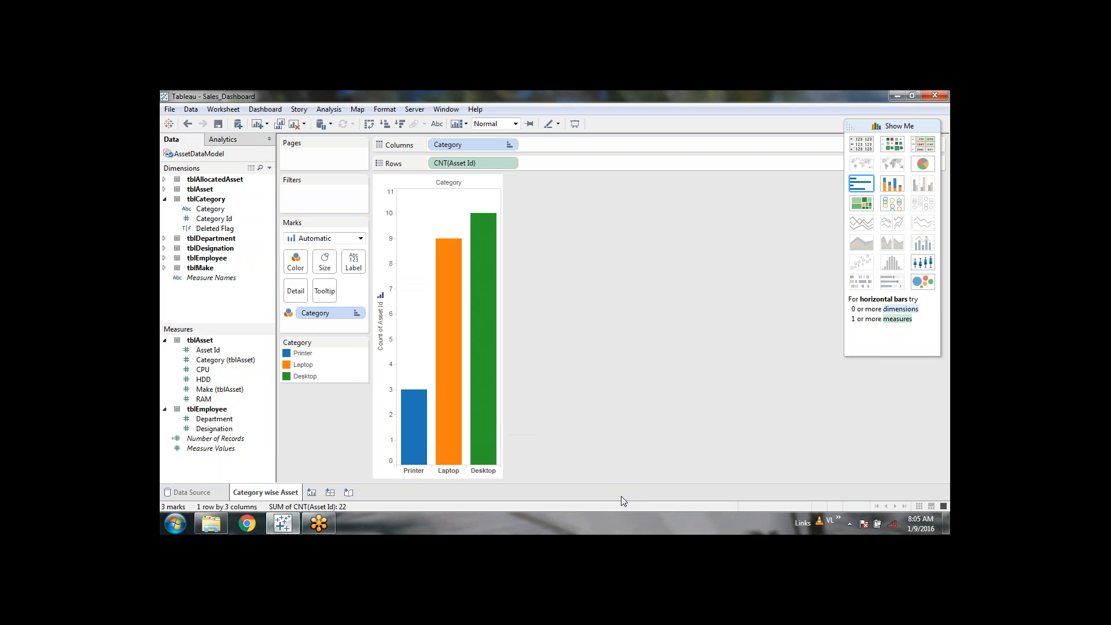
Try sizing the bars by the Category dimension from tblCategory, and remove that size encoding again.
{"action": "mouse_move", "coordinate": [408, 439]}
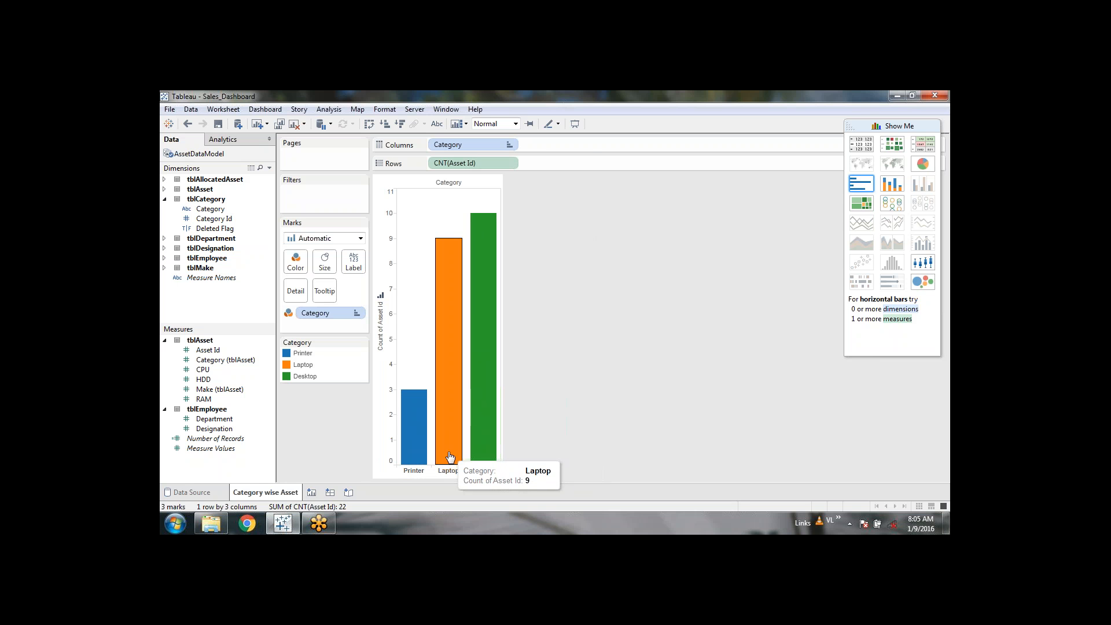
{"action": "mouse_move", "coordinate": [496, 458]}
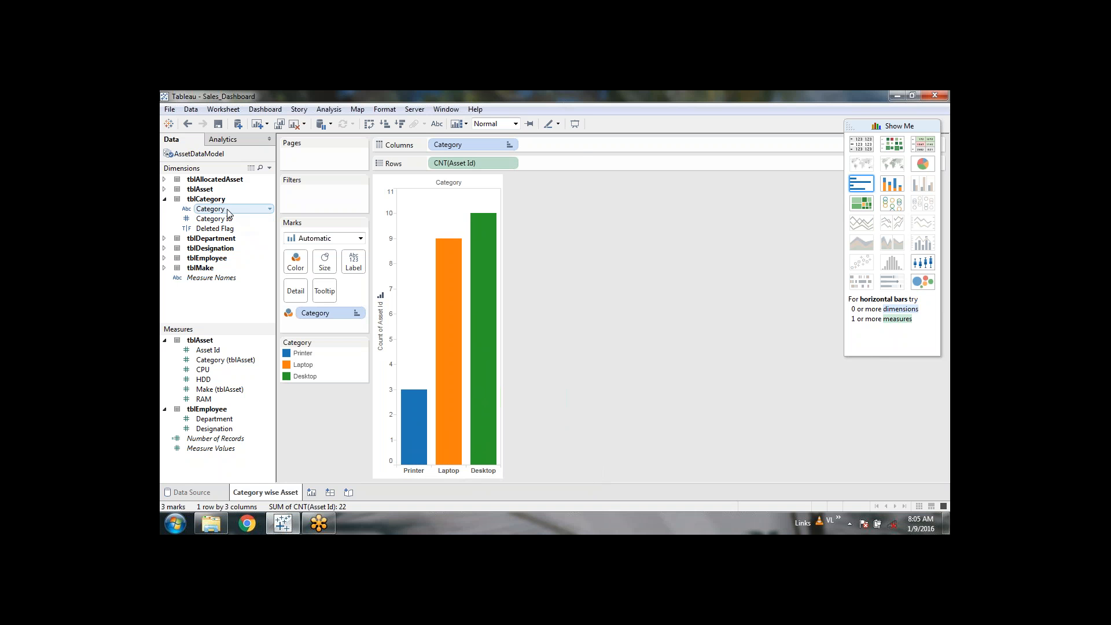
{"action": "left_click_drag", "start_coordinate": [210, 209], "coordinate": [324, 262]}
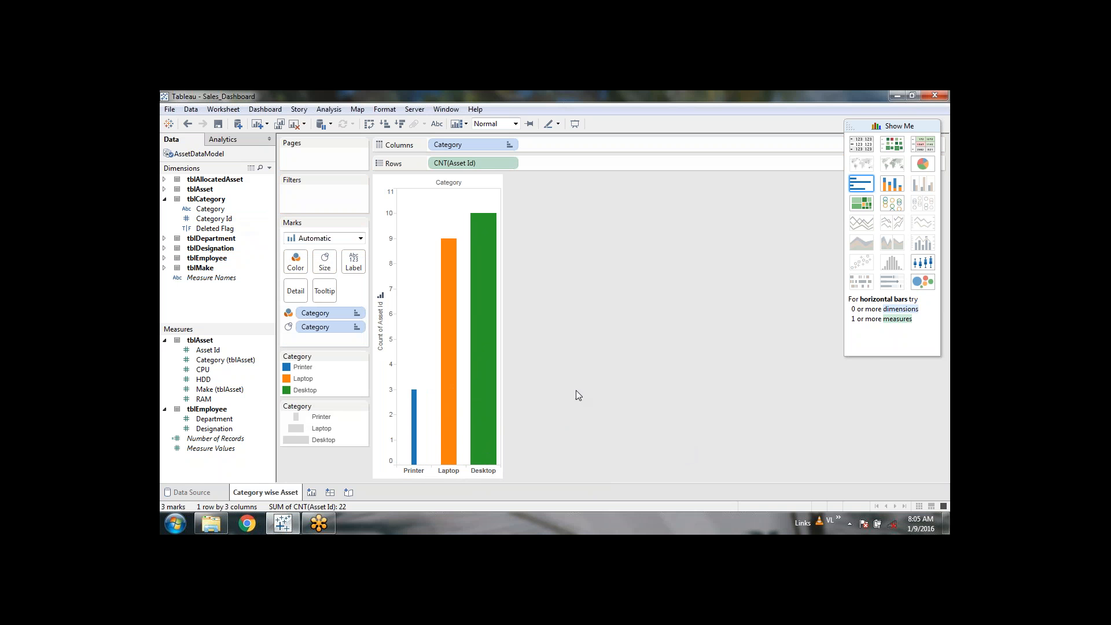
{"action": "mouse_move", "coordinate": [415, 408]}
{"action": "left_click", "coordinate": [359, 328]}
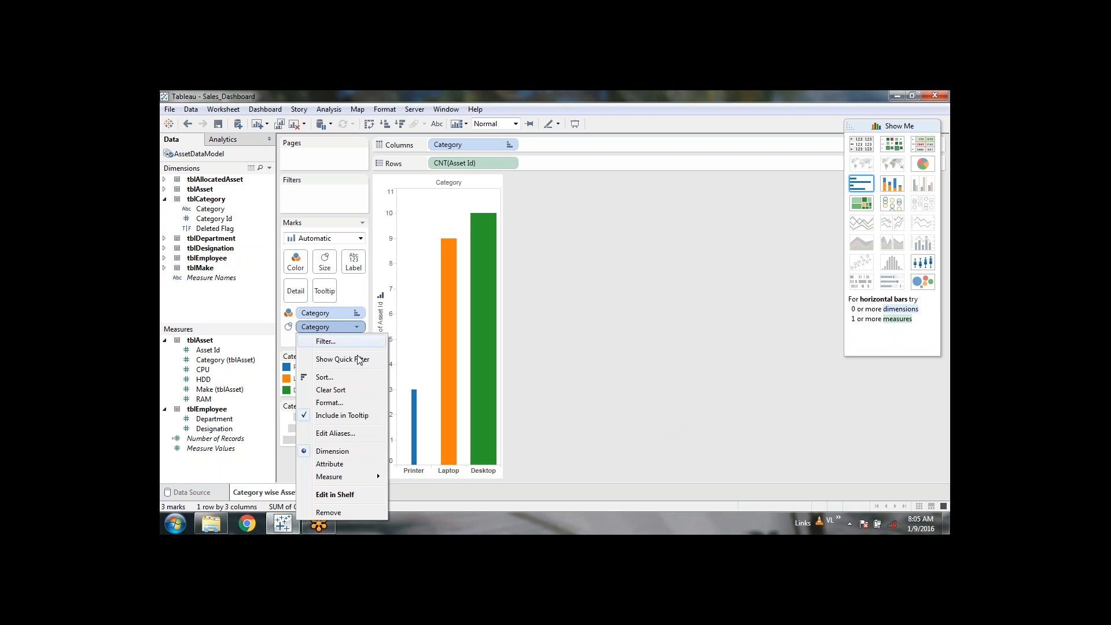
{"action": "left_click", "coordinate": [324, 517]}
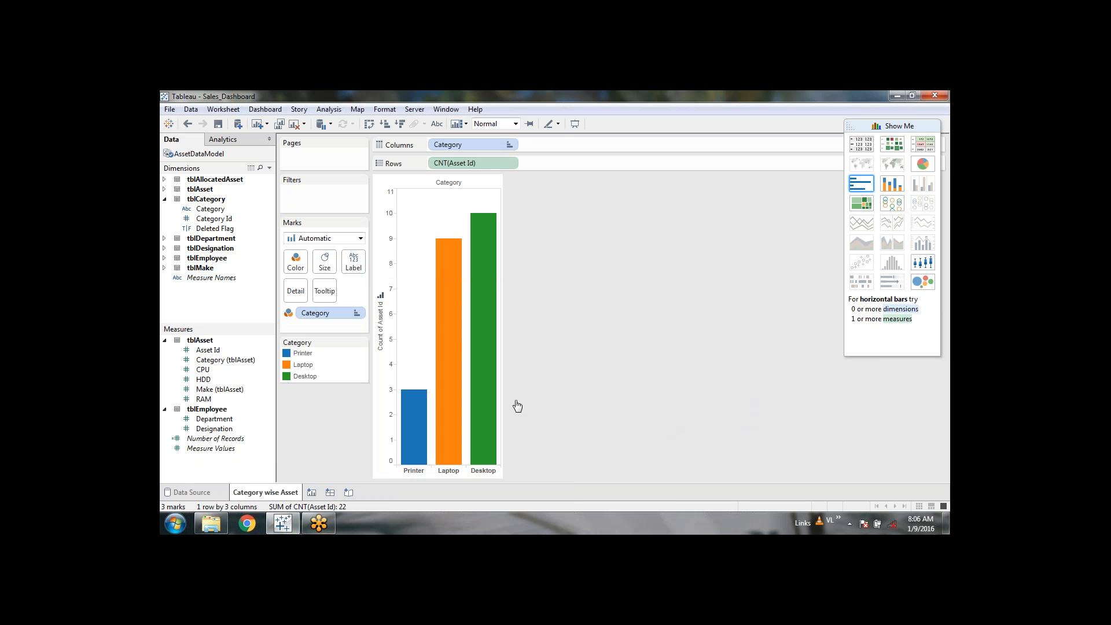
Label the bars with Asset Id from tblAsset, aggregated as Count.
{"action": "mouse_move", "coordinate": [470, 451]}
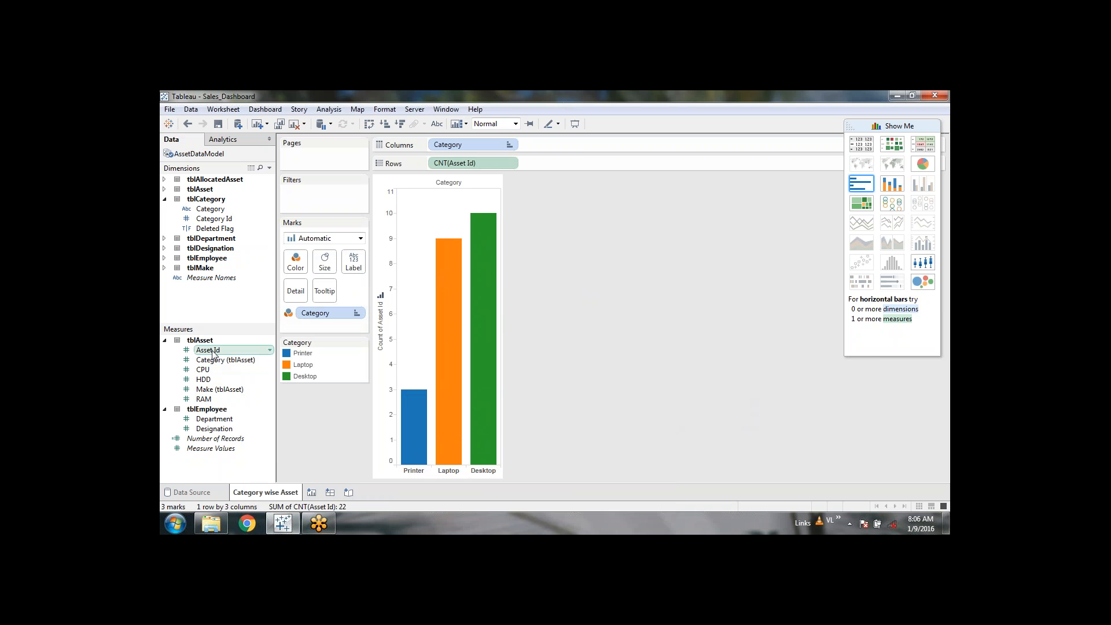
{"action": "left_click_drag", "start_coordinate": [213, 353], "coordinate": [354, 265]}
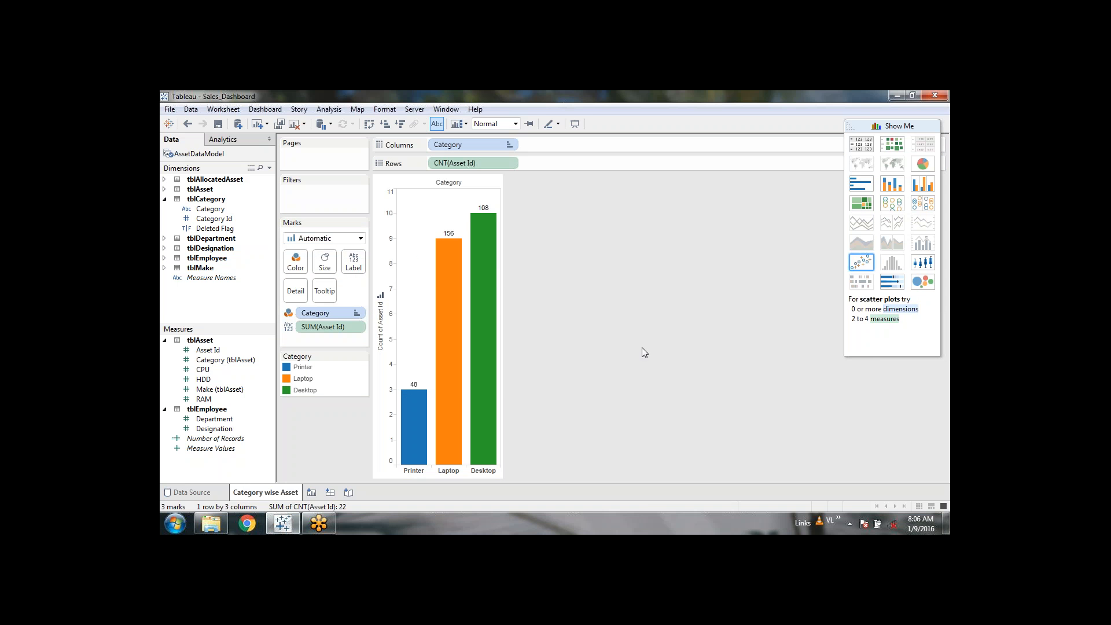
{"action": "mouse_move", "coordinate": [455, 235]}
{"action": "left_click", "coordinate": [358, 327]}
{"action": "mouse_move", "coordinate": [355, 431]}
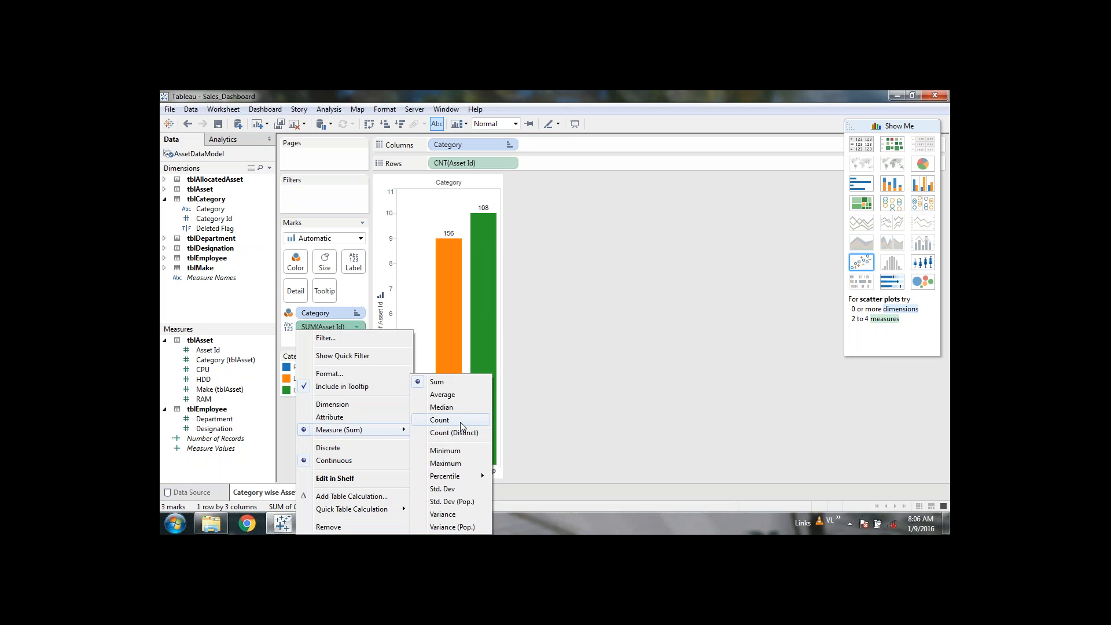
{"action": "left_click", "coordinate": [440, 420]}
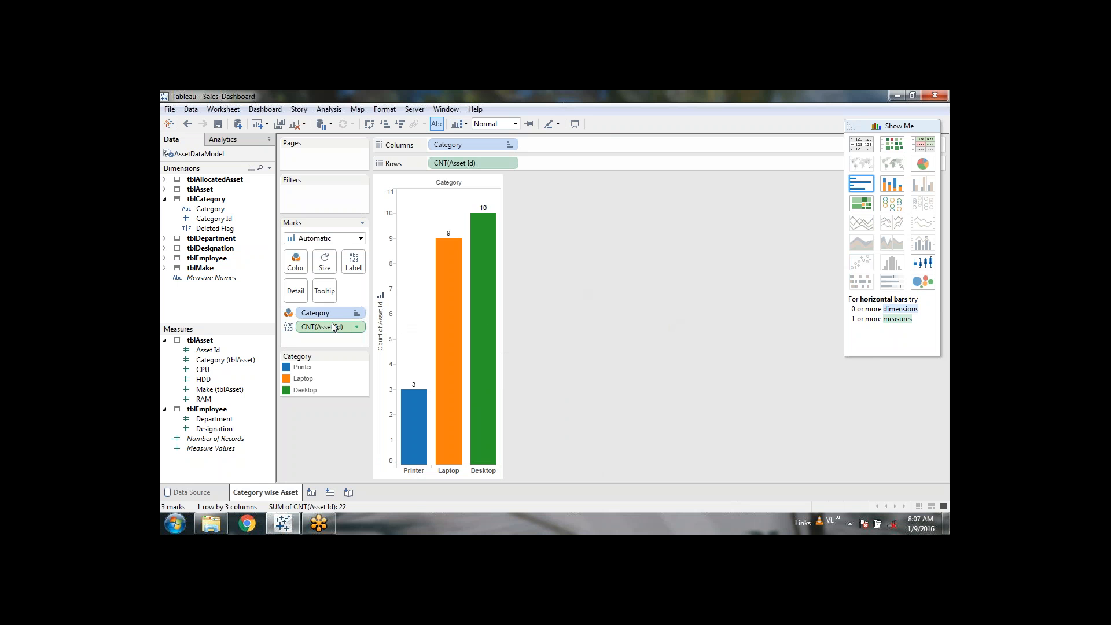
Change the aggregation of the Asset Id bar labels to Sum.
{"action": "left_click", "coordinate": [358, 327]}
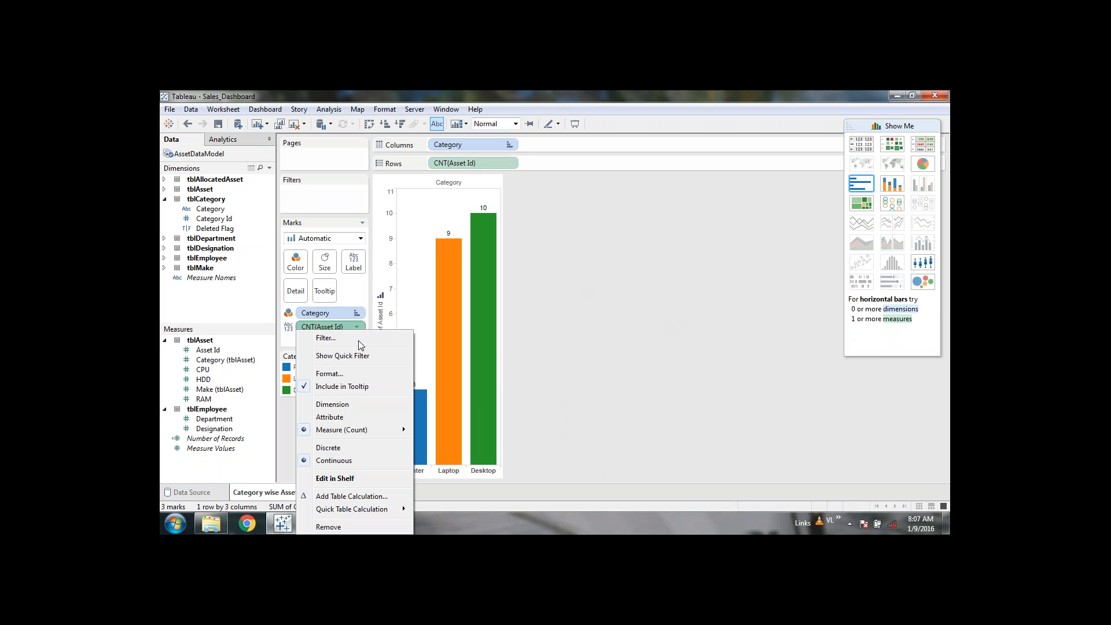
{"action": "mouse_move", "coordinate": [371, 431]}
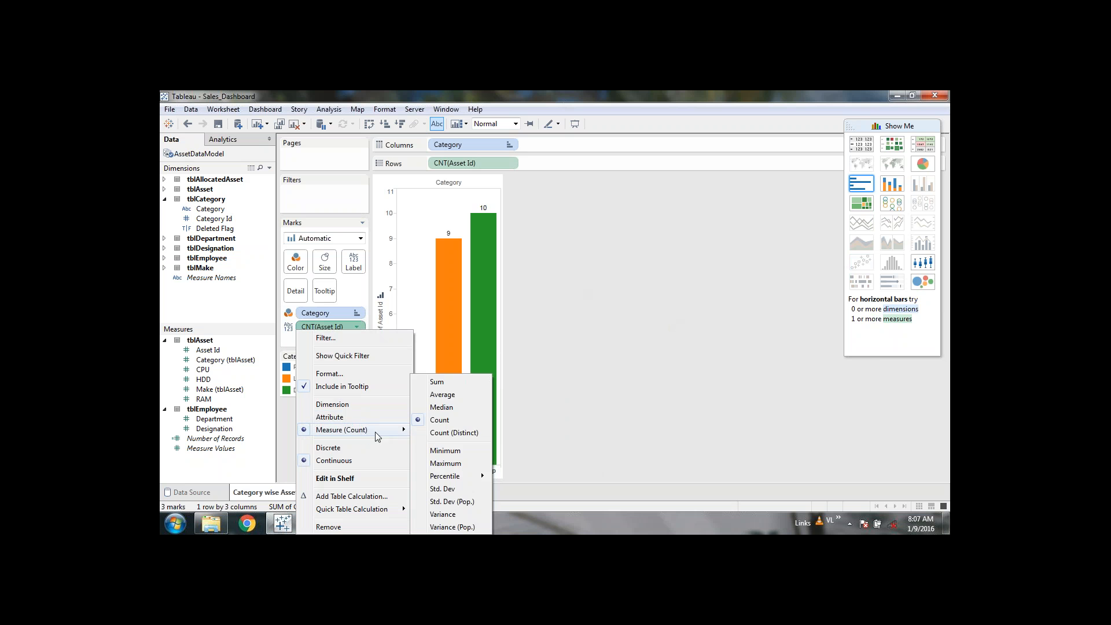
{"action": "left_click", "coordinate": [452, 380]}
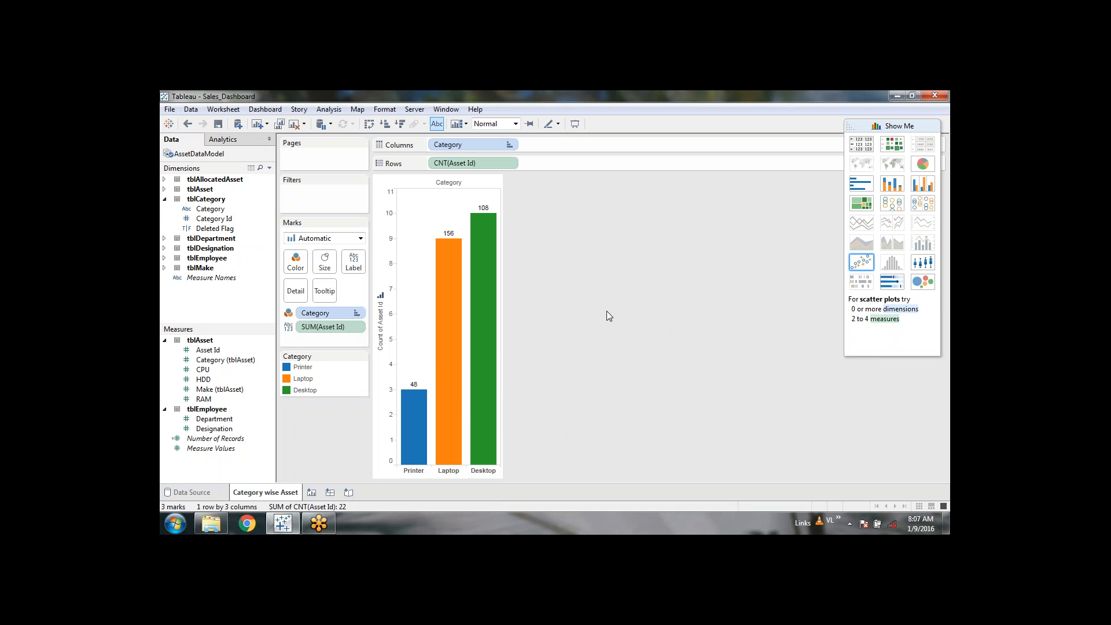
Switch to a blank Notepad document and list the numbers 10, 12, 15, 90 and 80 on separate lines.
{"action": "left_click", "coordinate": [175, 523]}
{"action": "left_click", "coordinate": [197, 139]}
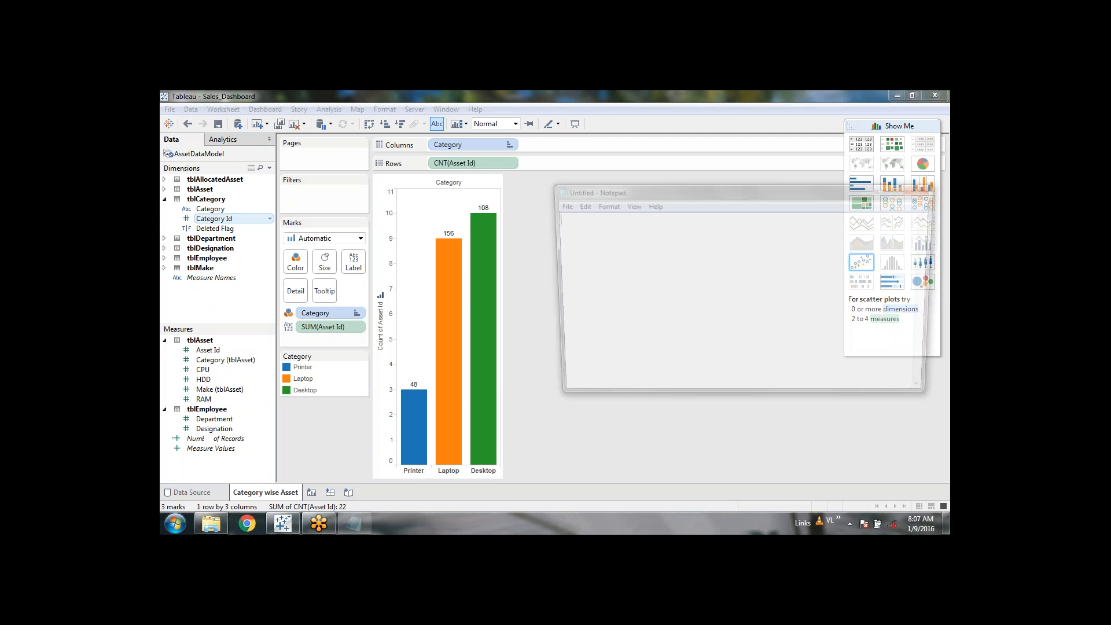
{"action": "type", "text": "10 "}
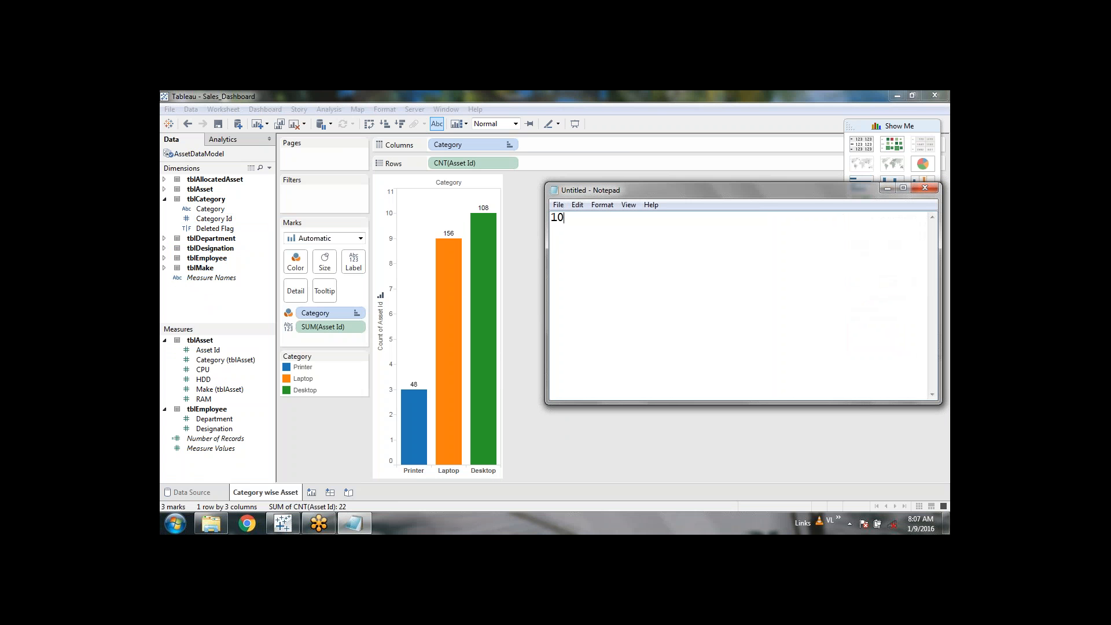
{"action": "type", "text": "12"}
{"action": "key", "text": "Return"}
{"action": "type", "text": "15"}
{"action": "key", "text": "Return"}
{"action": "type", "text": "90 80"}
{"action": "key", "text": "Return"}
{"action": "left_click_drag", "start_coordinate": [572, 264], "coordinate": [543, 207]}
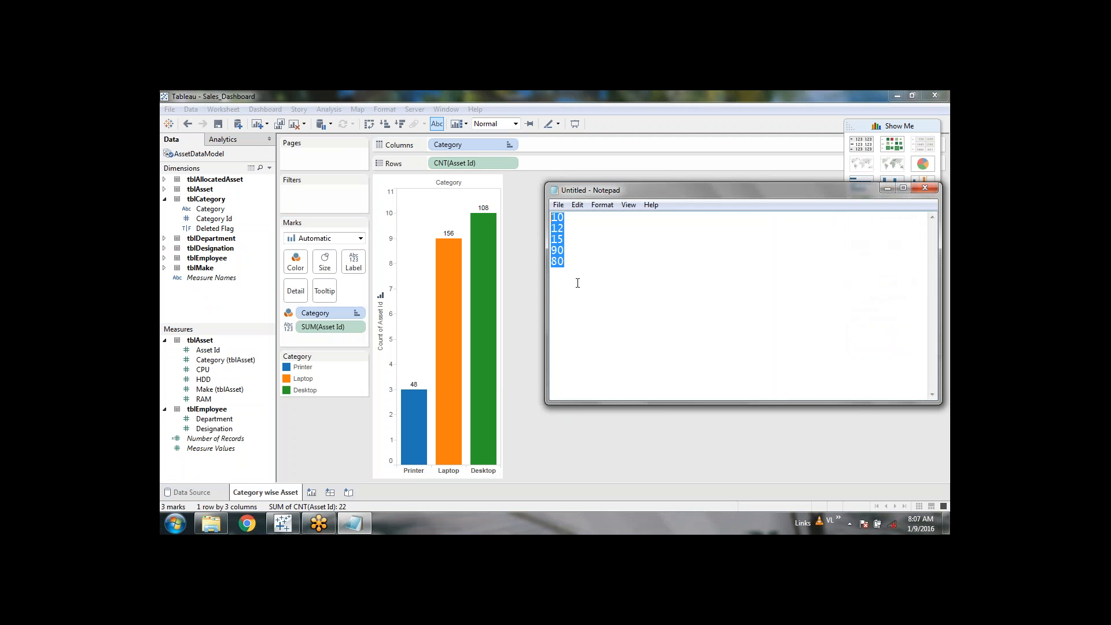
Add the lines "Count : 5" and "Sum:" below the list of numbers in the note.
{"action": "left_click", "coordinate": [576, 281]}
{"action": "type", "text": "Count"}
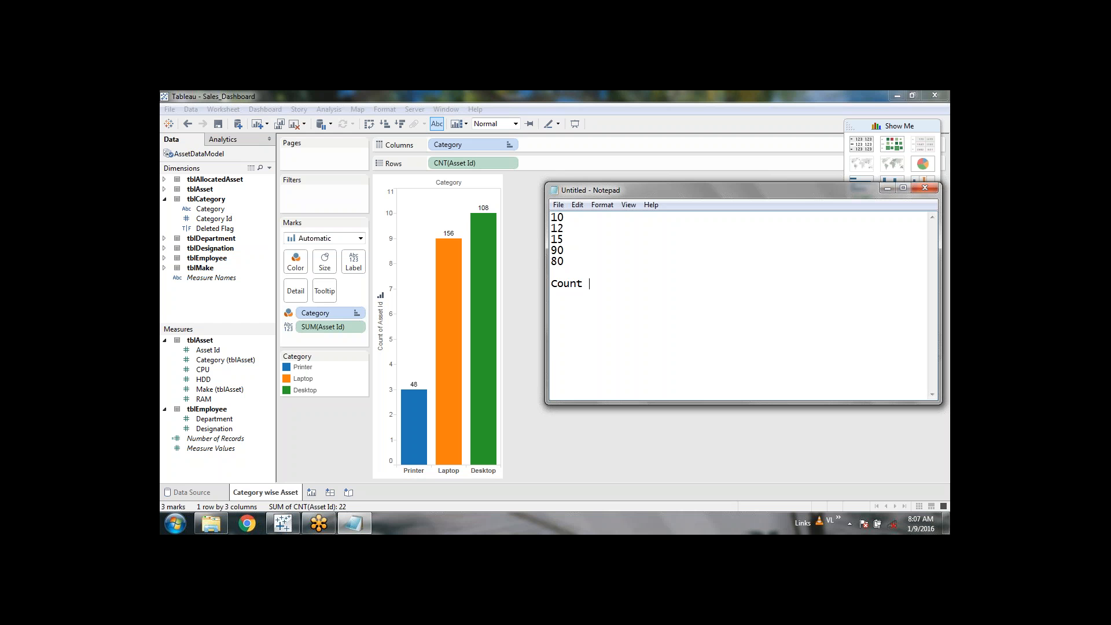
{"action": "type", "text": " : 5"}
{"action": "key", "text": "Return"}
{"action": "type", "text": "Sum("}
{"action": "key", "text": "BackSpace"}
Highlight the five listed numbers to illustrate the sum, and close the note without saving it.
{"action": "left_click_drag", "start_coordinate": [566, 264], "coordinate": [549, 209]}
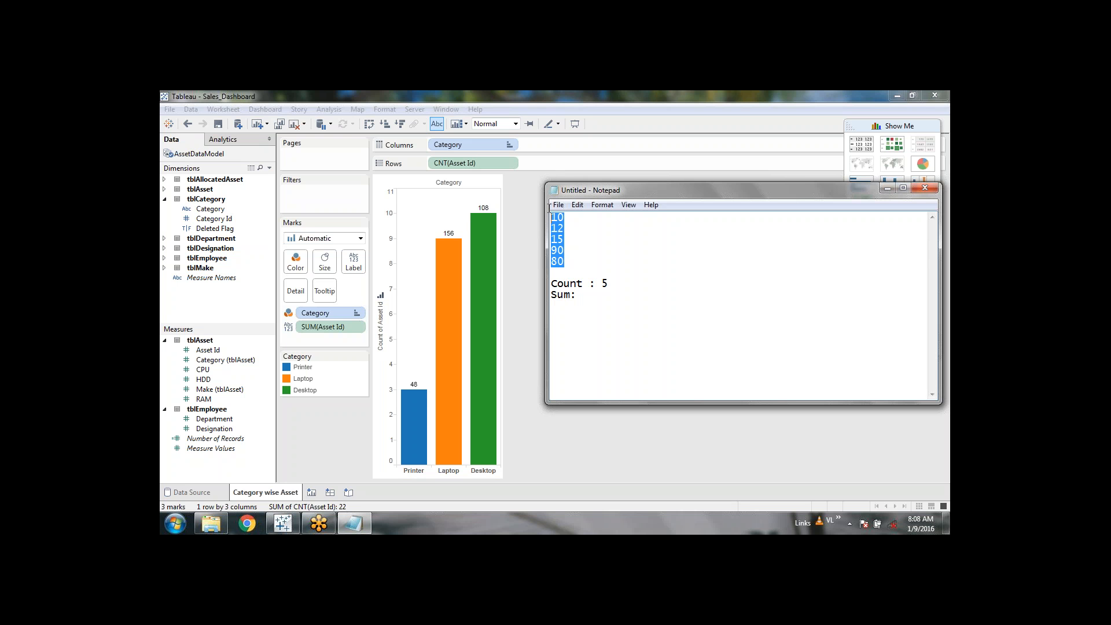
{"action": "left_click", "coordinate": [603, 300]}
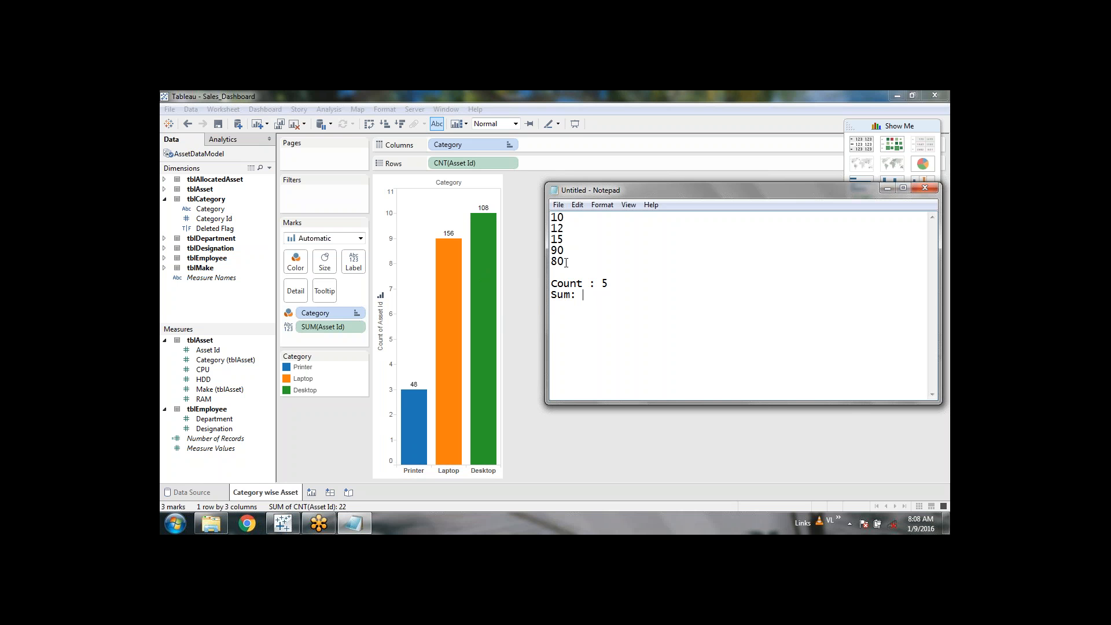
{"action": "left_click_drag", "start_coordinate": [566, 261], "coordinate": [542, 201]}
{"action": "left_click", "coordinate": [596, 292]}
{"action": "left_click", "coordinate": [918, 189]}
{"action": "left_click", "coordinate": [591, 310]}
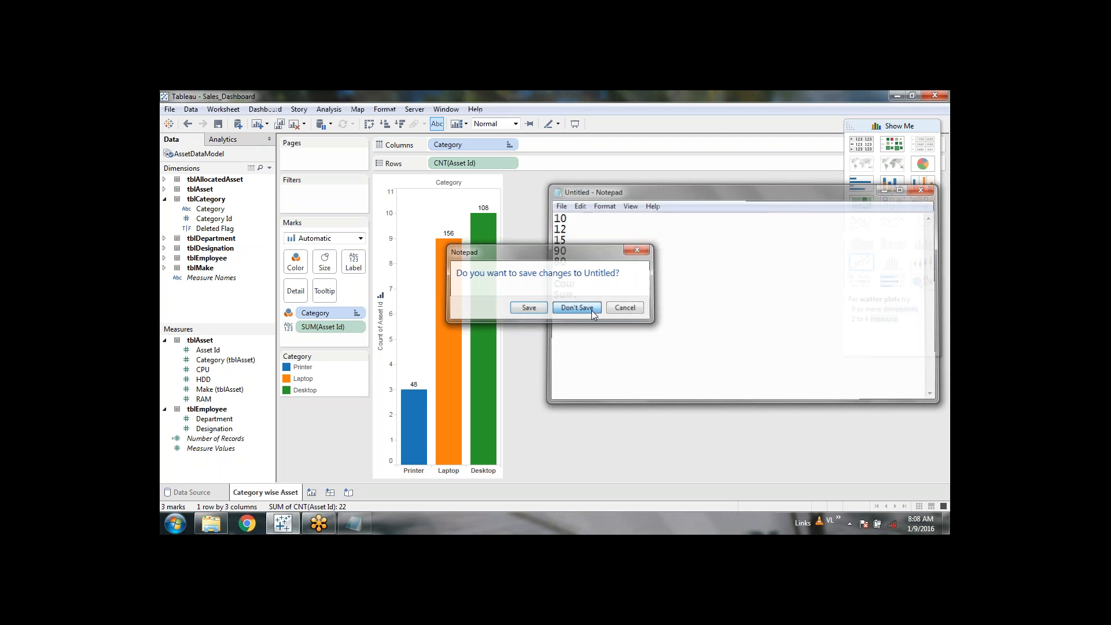
Set the aggregation of the Asset Id bar labels back to Count.
{"action": "mouse_move", "coordinate": [409, 448]}
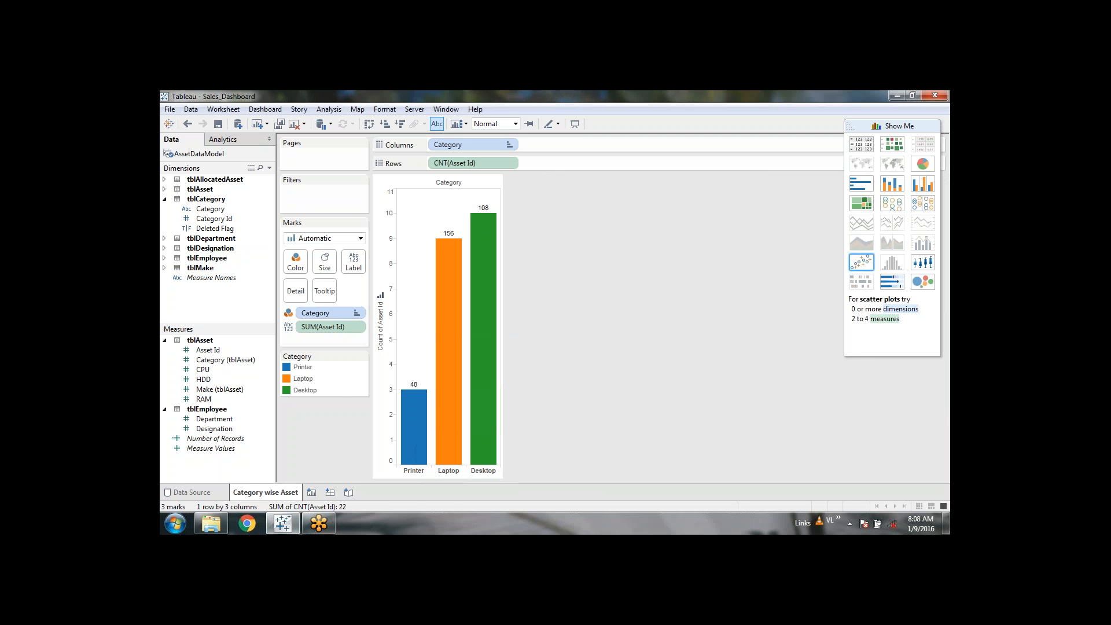
{"action": "left_click", "coordinate": [356, 328]}
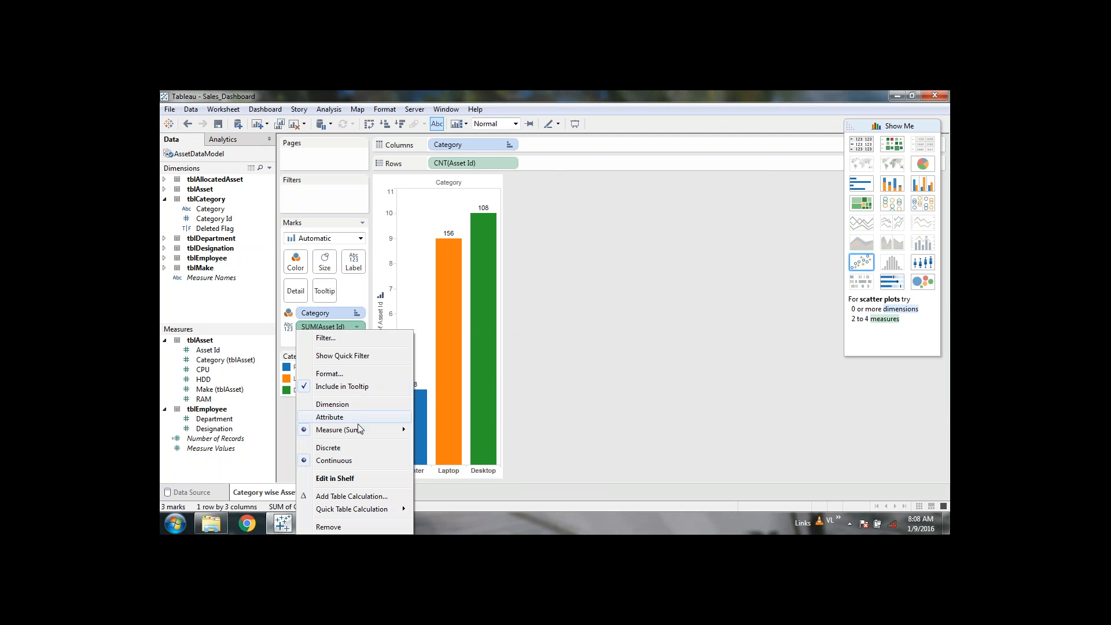
{"action": "mouse_move", "coordinate": [359, 429]}
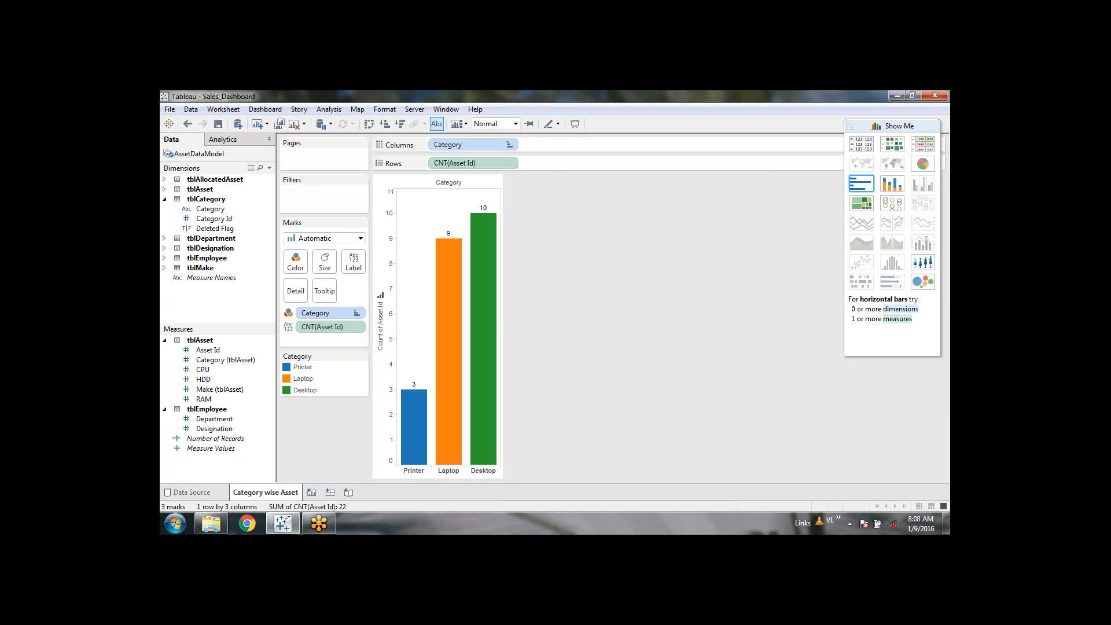
In the bars' tooltip, relabel the count line "No of Asset:" and tighten the gaps before both field values.
{"action": "mouse_move", "coordinate": [402, 421]}
{"action": "mouse_move", "coordinate": [459, 282]}
{"action": "mouse_move", "coordinate": [448, 354]}
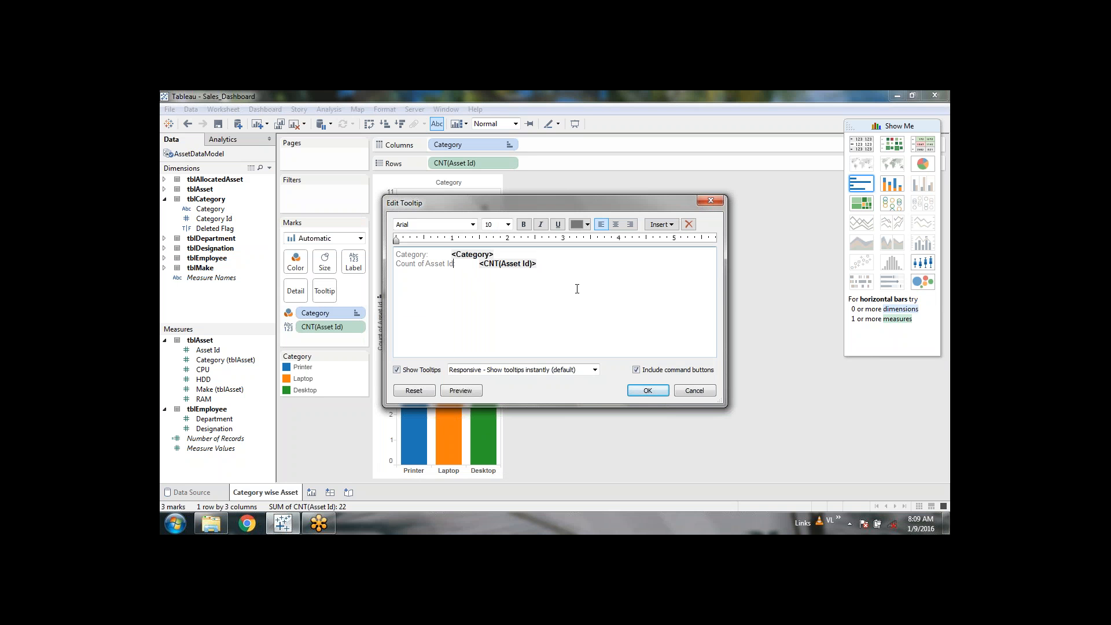
{"action": "key", "text": "shift+Home"}
{"action": "type", "text": "No"}
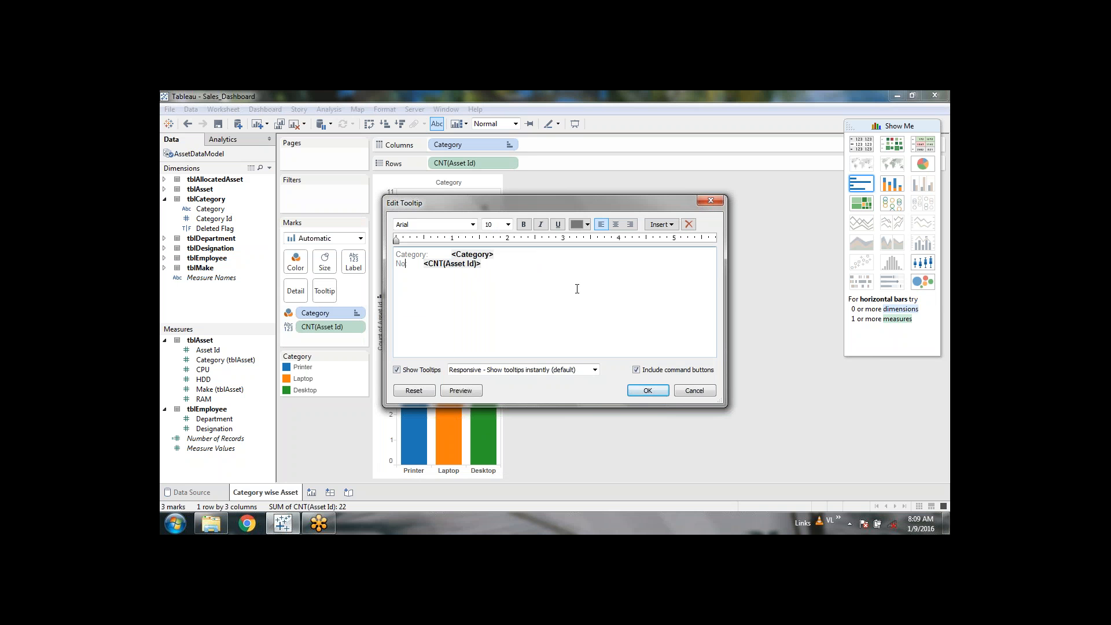
{"action": "type", "text": " of Asset:"}
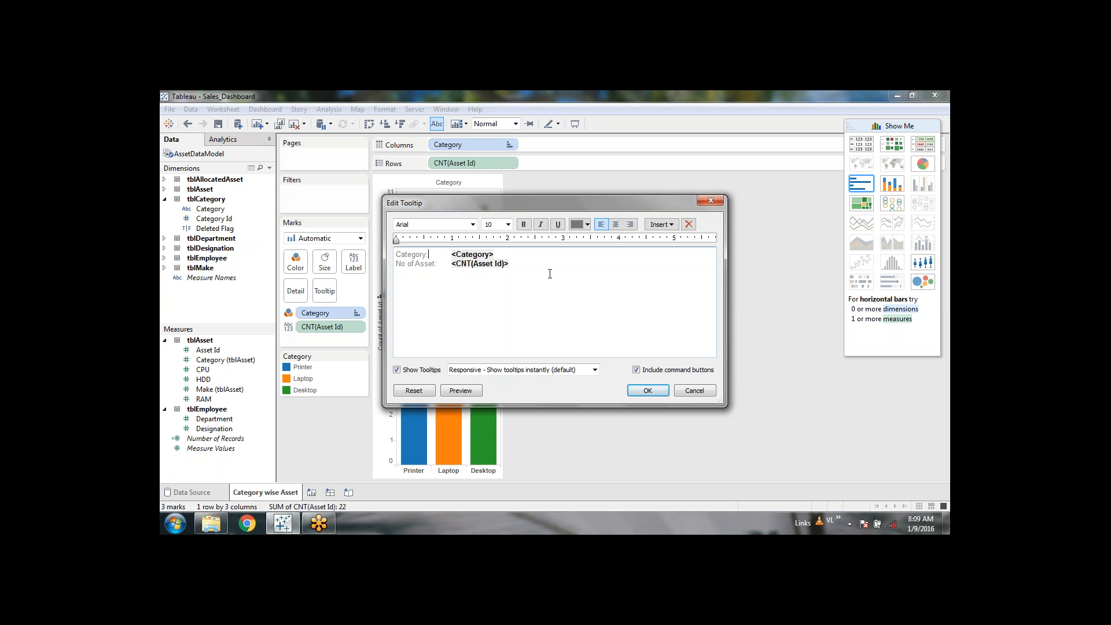
{"action": "key", "text": "Delete"}
{"action": "key", "text": "Delete"}
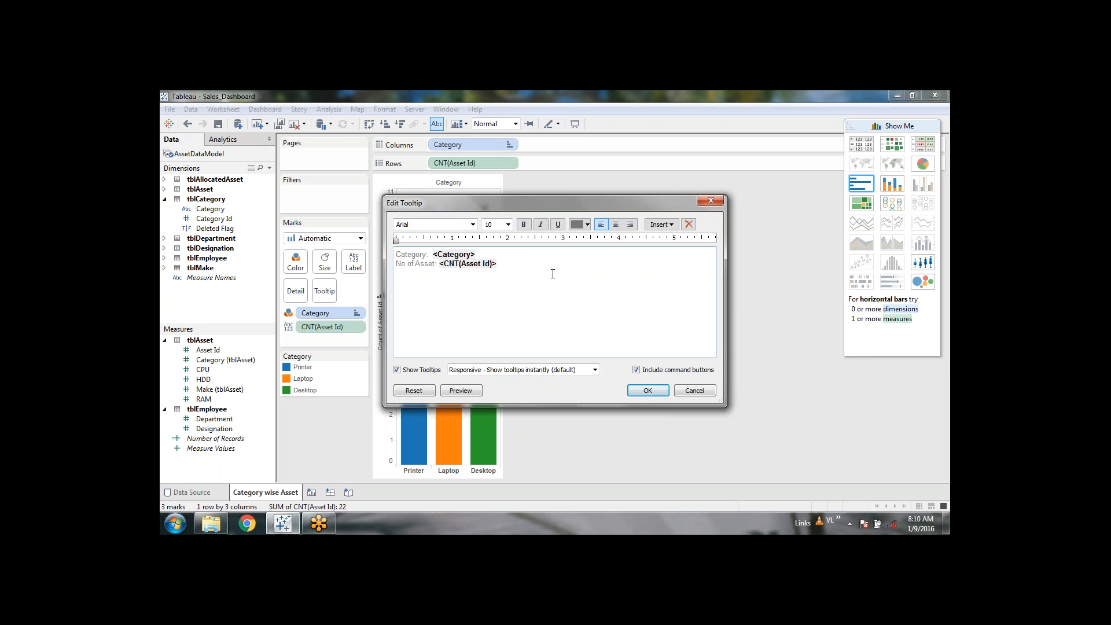
{"action": "left_click", "coordinate": [552, 274]}
Insert a separator line of tildes between the Category and No of Asset lines of the tooltip.
{"action": "left_click", "coordinate": [398, 254]}
{"action": "left_click", "coordinate": [497, 256]}
{"action": "key", "text": "Return"}
{"action": "type", "text": "~"}
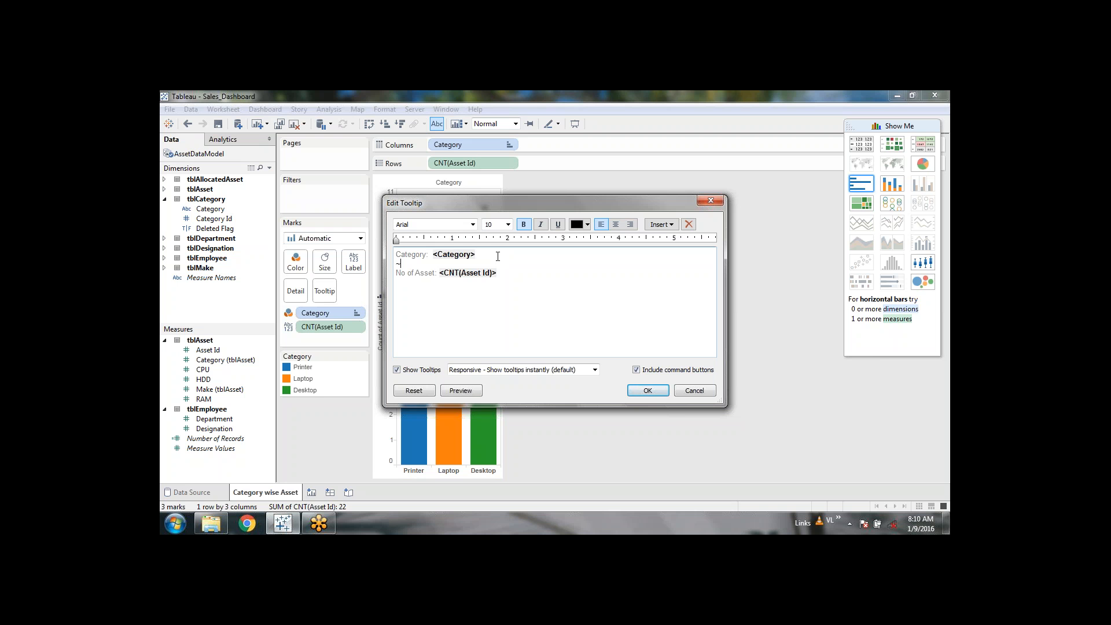
{"action": "type", "text": "~~~~~~~~~~~~~~~~~~~~~~~"}
{"action": "key", "text": "BackSpace"}
{"action": "key", "text": "BackSpace"}
Colour the "Category:" label in the tooltip text dark red.
{"action": "double_click", "coordinate": [419, 255]}
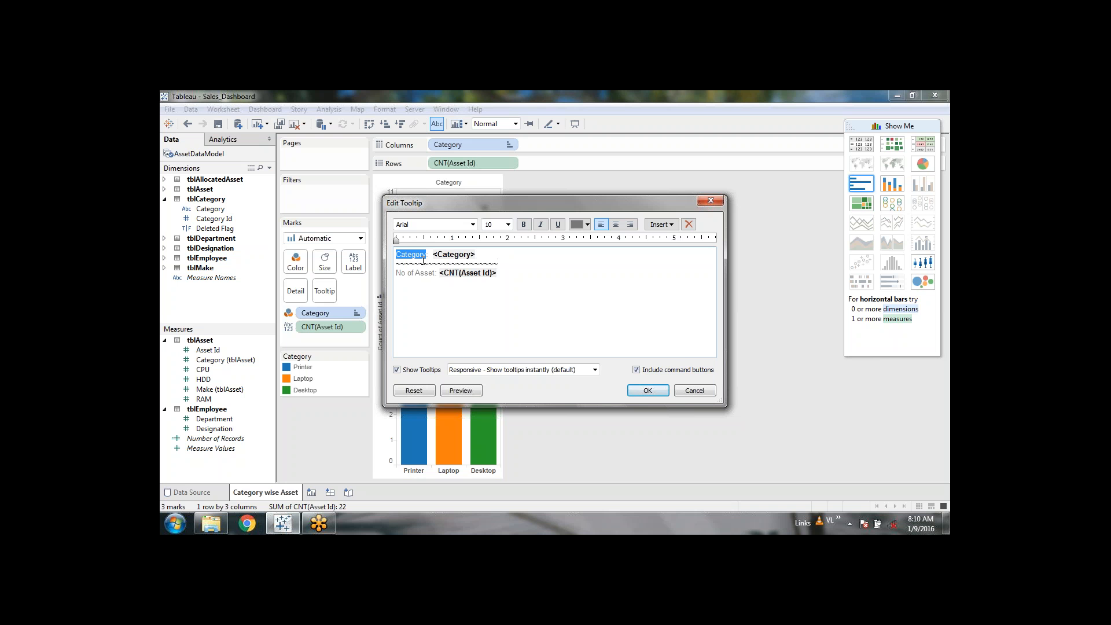
{"action": "left_click_drag", "start_coordinate": [431, 257], "coordinate": [391, 257]}
{"action": "left_click", "coordinate": [587, 225]}
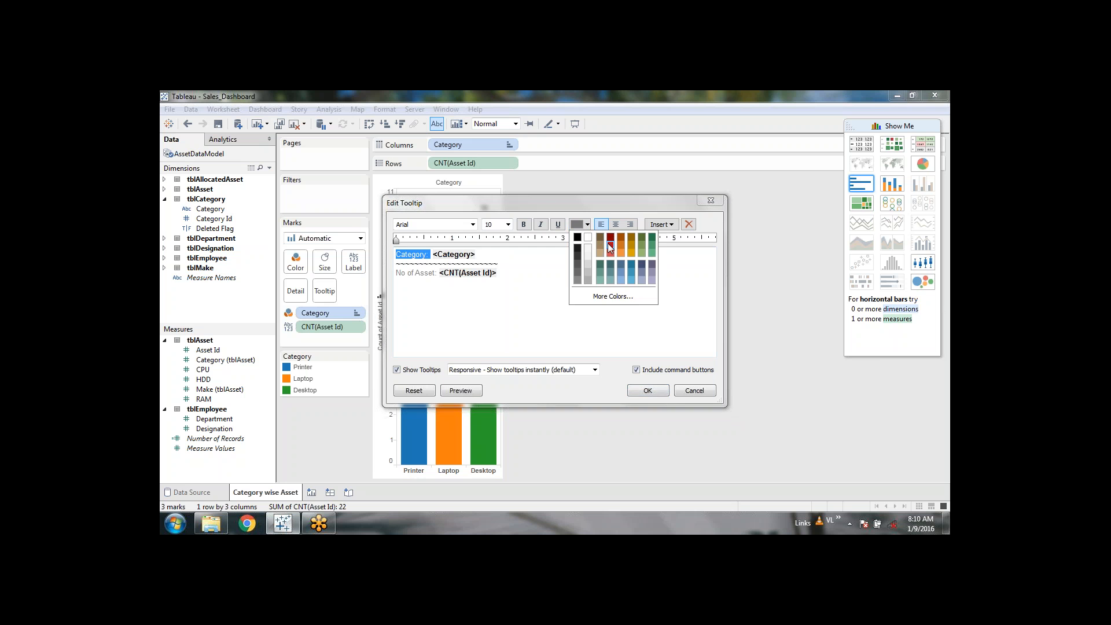
{"action": "left_click", "coordinate": [609, 247]}
{"action": "left_click", "coordinate": [530, 291]}
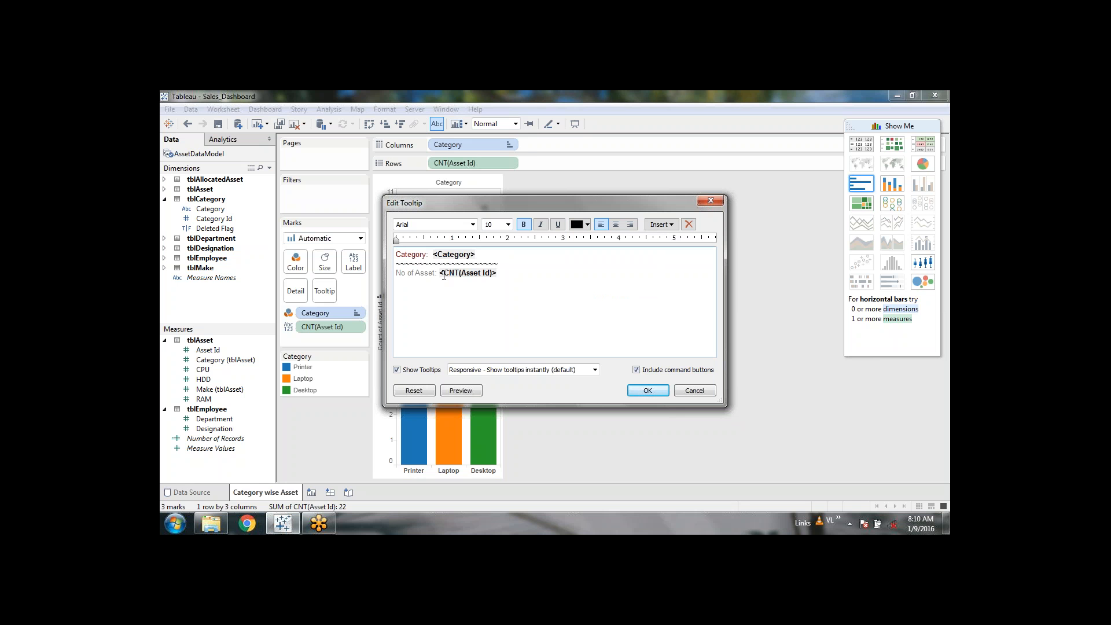
Colour the "No of Asset:" label dark red, apply the tooltip changes and check the tooltip on the bars.
{"action": "left_click_drag", "start_coordinate": [438, 274], "coordinate": [380, 274]}
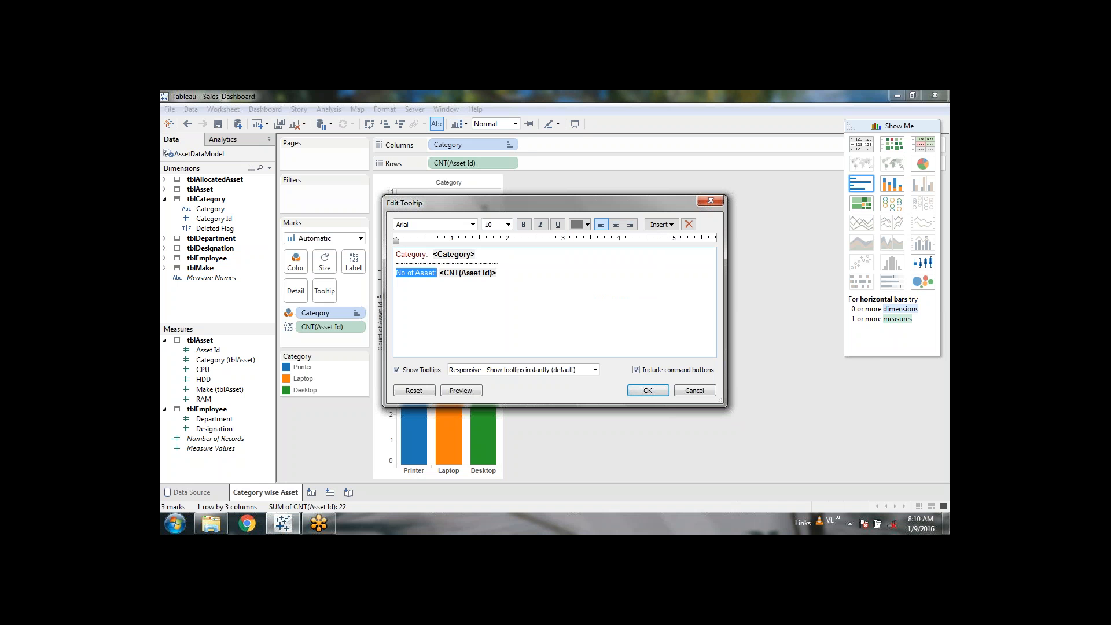
{"action": "left_click", "coordinate": [587, 224]}
{"action": "left_click", "coordinate": [611, 237]}
{"action": "left_click", "coordinate": [593, 318]}
{"action": "left_click", "coordinate": [647, 390]}
{"action": "mouse_move", "coordinate": [488, 338]}
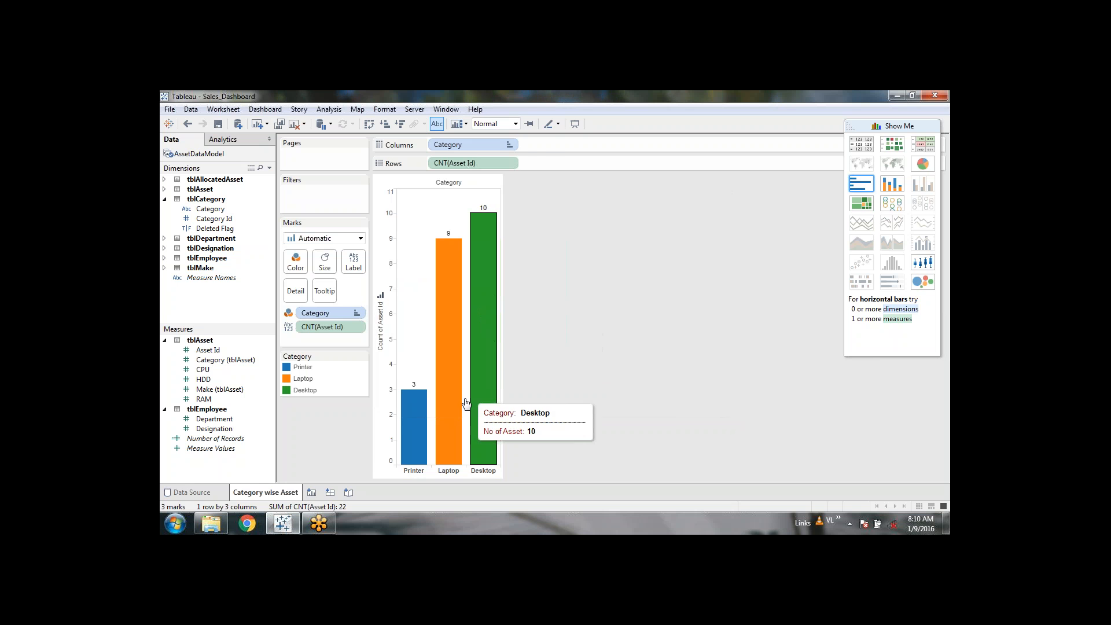
{"action": "mouse_move", "coordinate": [407, 420]}
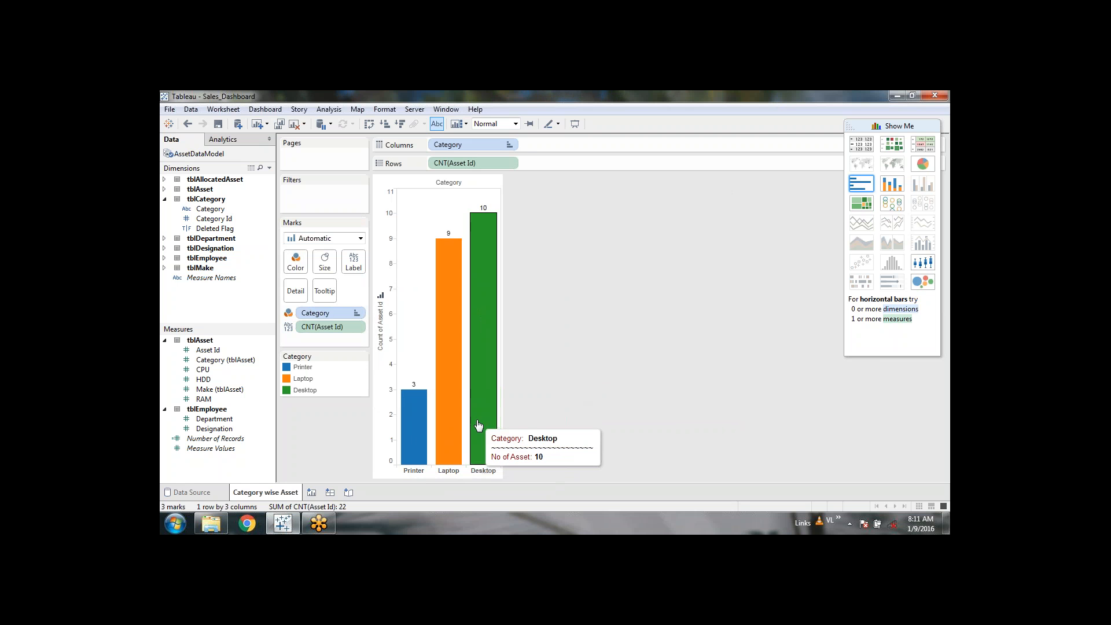
Recolour the Category legend by assigning the Orange palette to Printer, Laptop and Desktop, and apply the colours.
{"action": "left_click", "coordinate": [361, 357]}
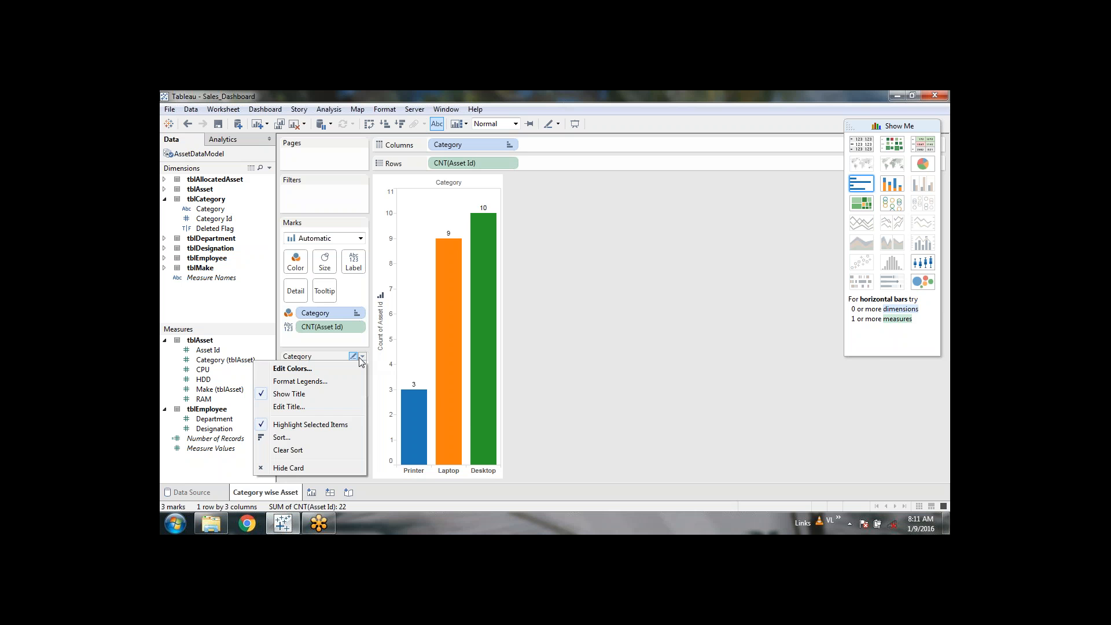
{"action": "left_click", "coordinate": [304, 371]}
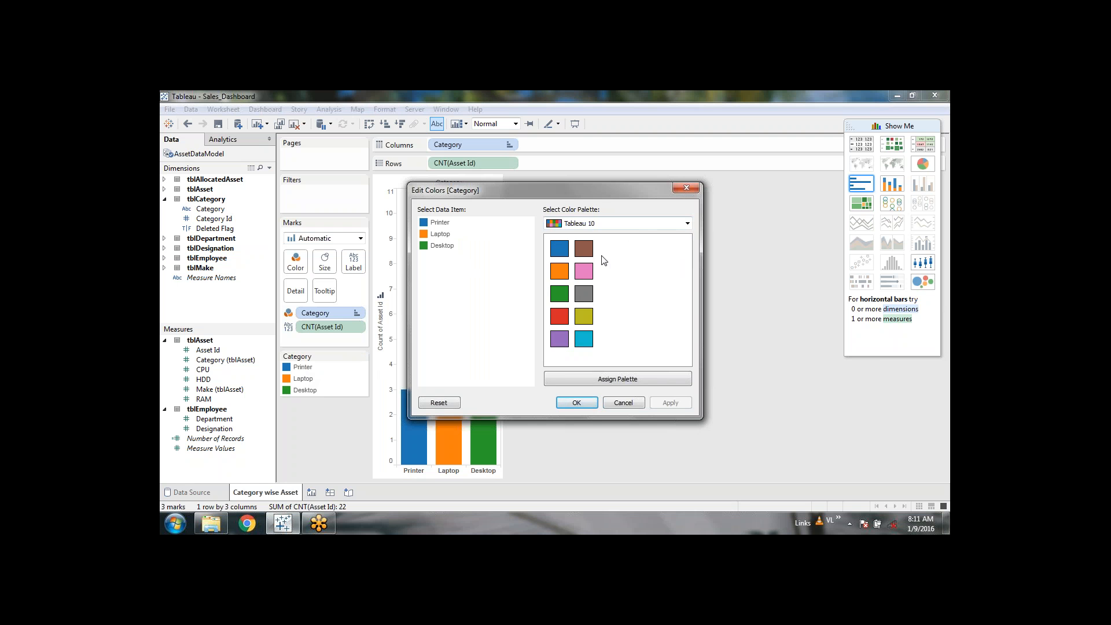
{"action": "left_click", "coordinate": [687, 223]}
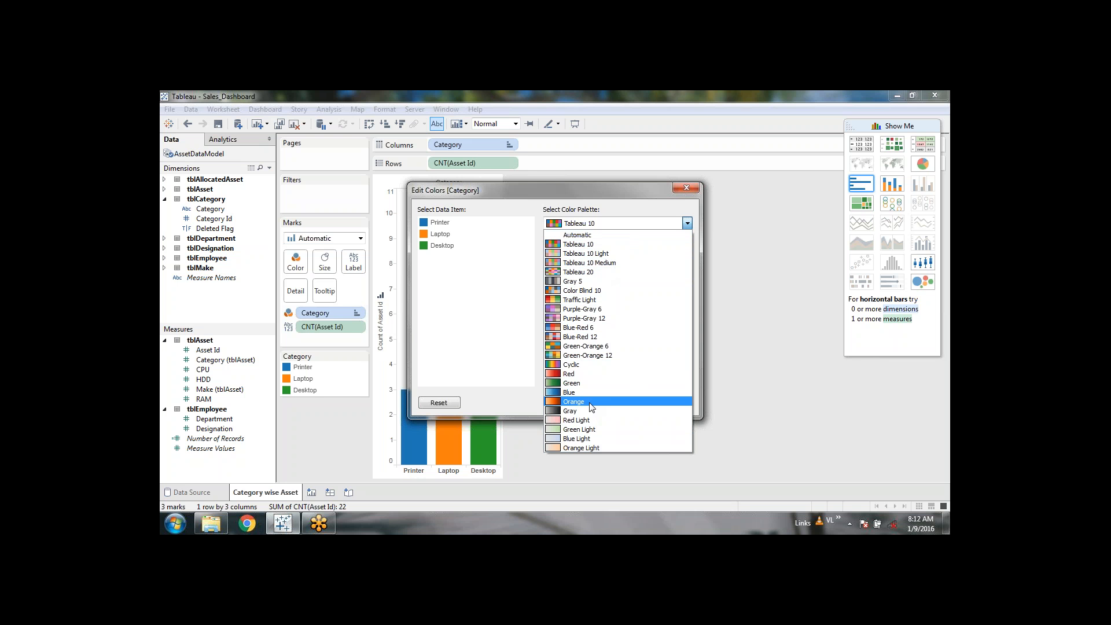
{"action": "left_click", "coordinate": [498, 412]}
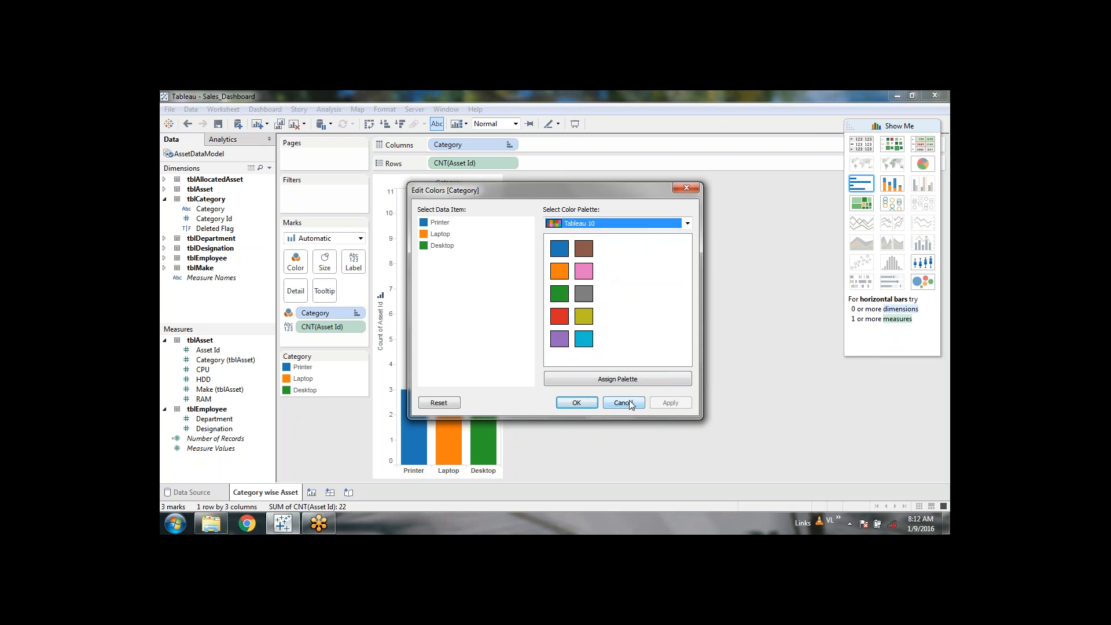
{"action": "left_click", "coordinate": [906, 107]}
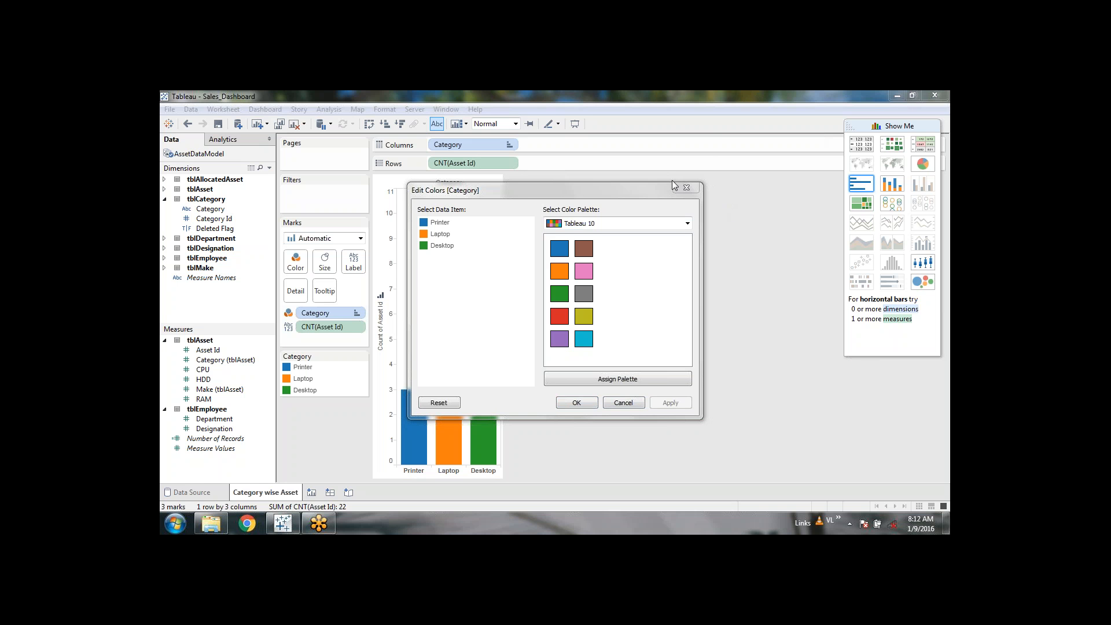
{"action": "left_click", "coordinate": [687, 224]}
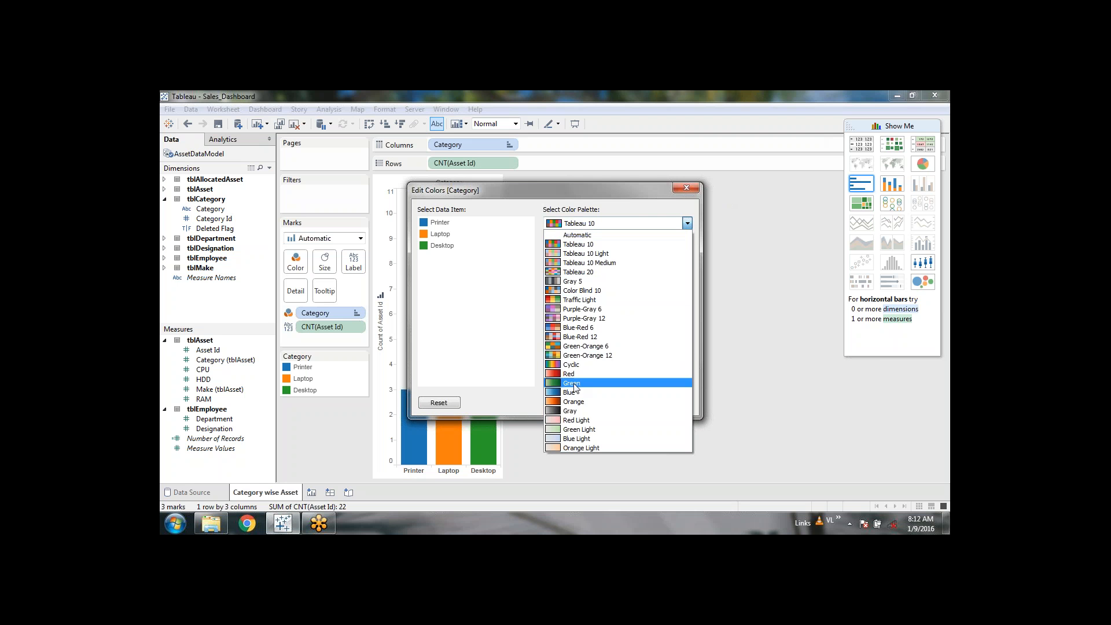
{"action": "left_click", "coordinate": [575, 404]}
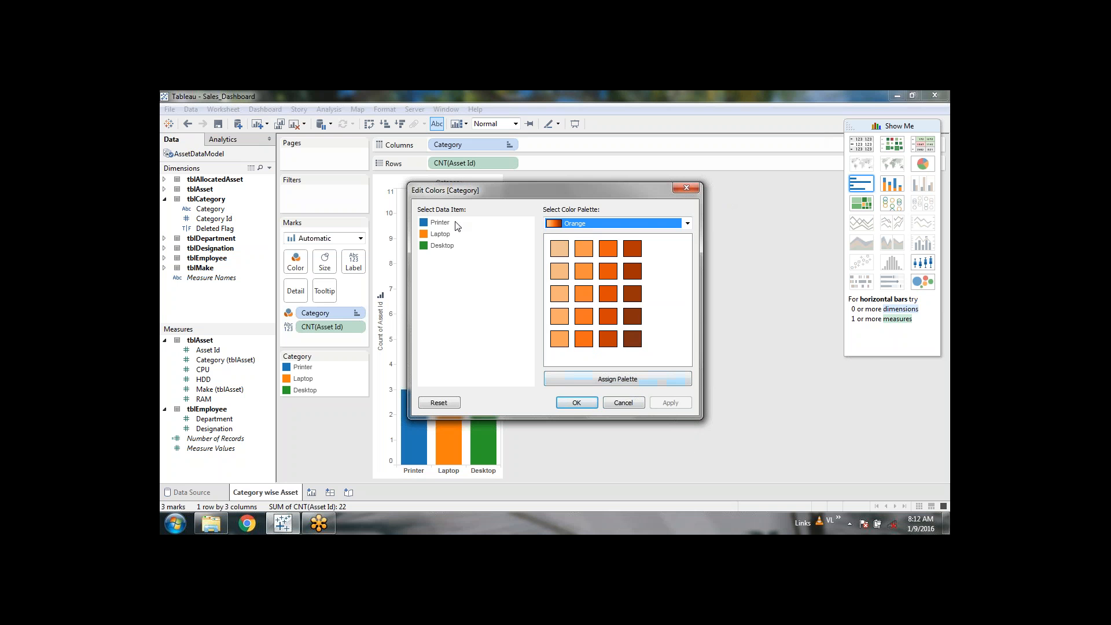
{"action": "left_click", "coordinate": [636, 380]}
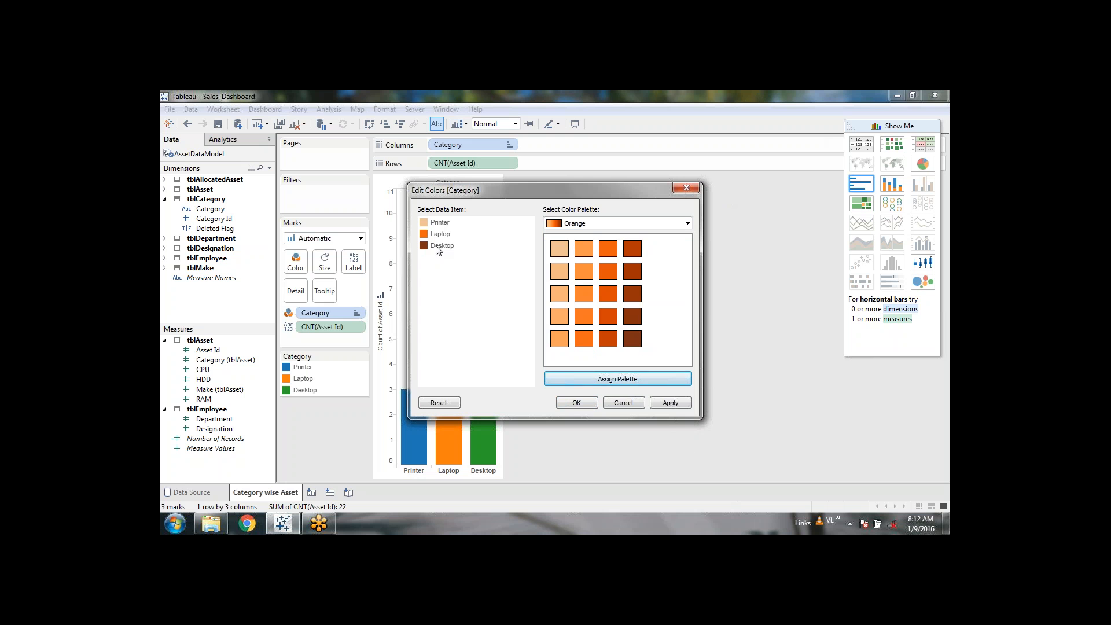
{"action": "left_click", "coordinate": [672, 403]}
{"action": "left_click", "coordinate": [564, 403]}
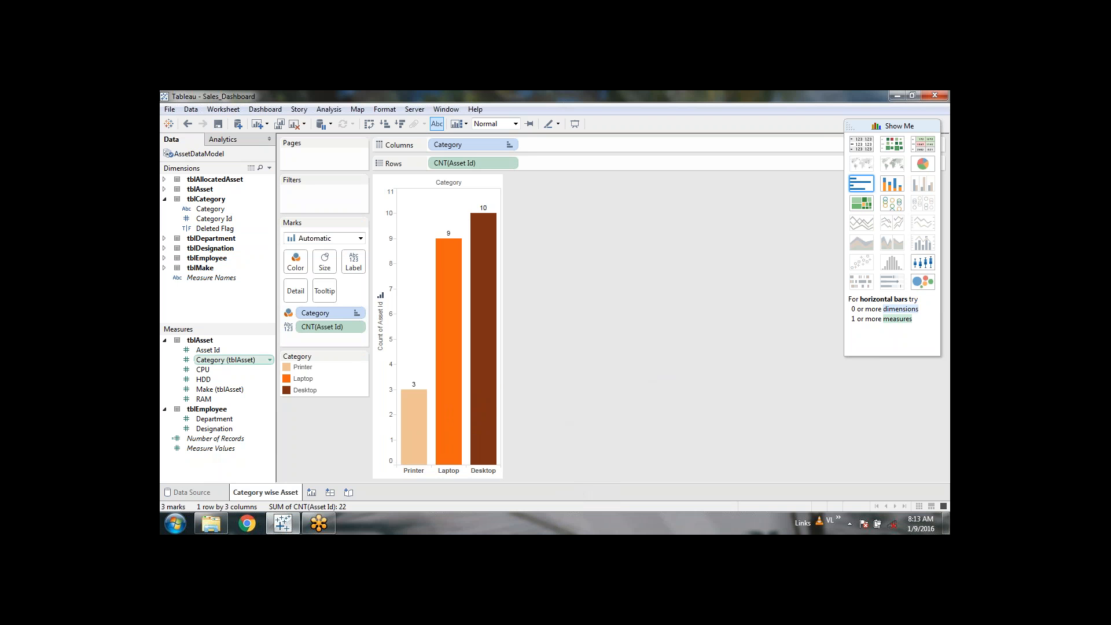
Collapse the tblCategory fields in the dimensions list and save the workbook.
{"action": "left_click", "coordinate": [164, 199]}
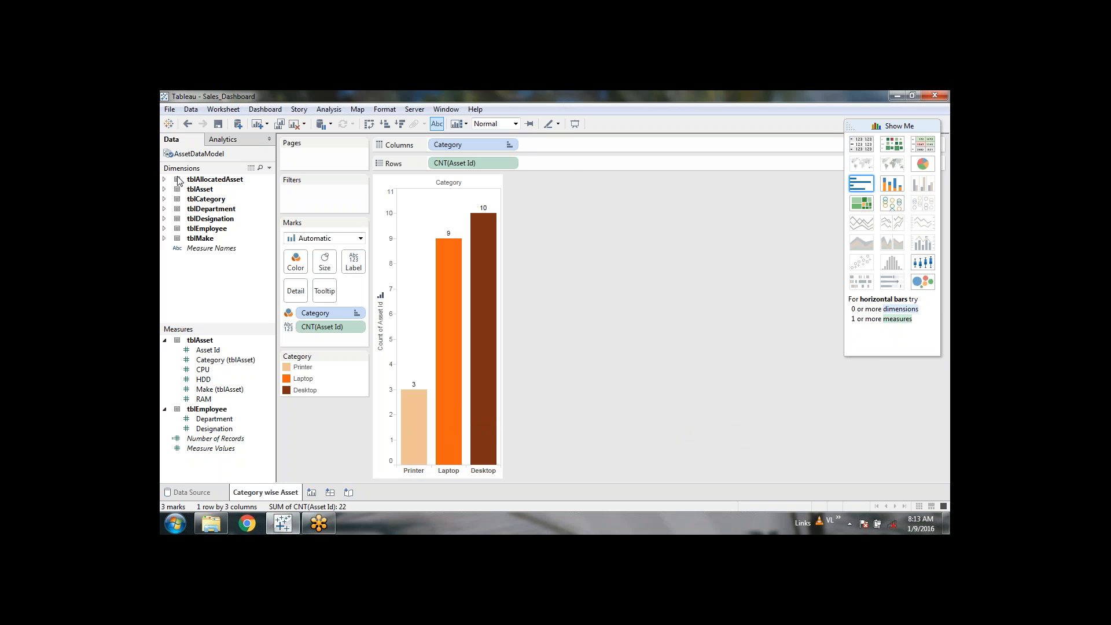
{"action": "left_click", "coordinate": [218, 124]}
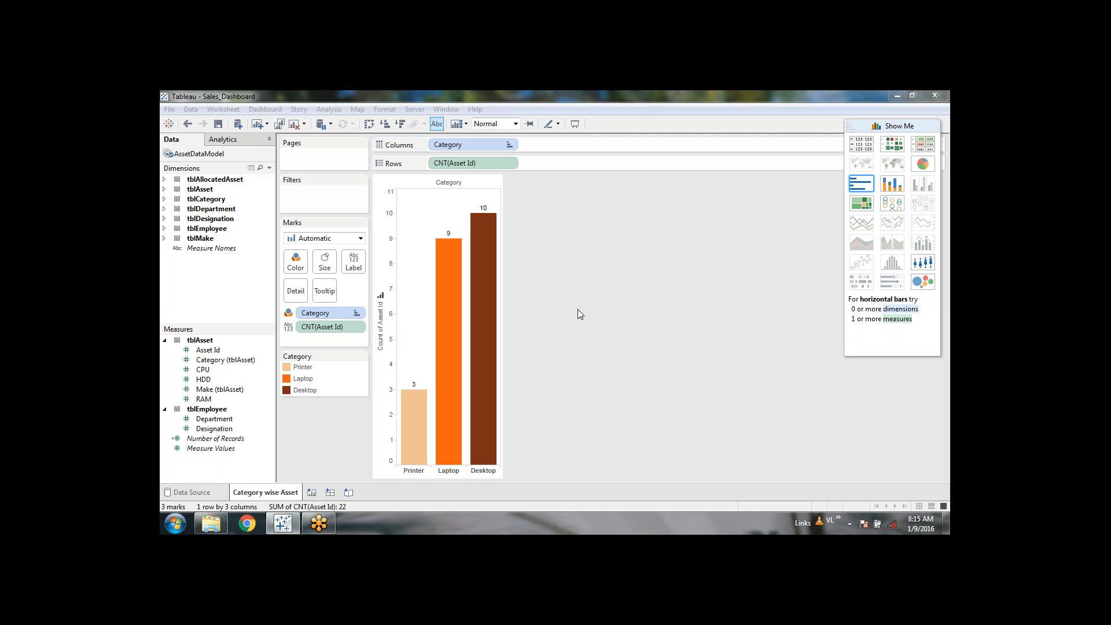
Switch to Windows Explorer and examine all folders and files inside the Sales_Dashboard repository folder.
{"action": "left_click", "coordinate": [199, 529]}
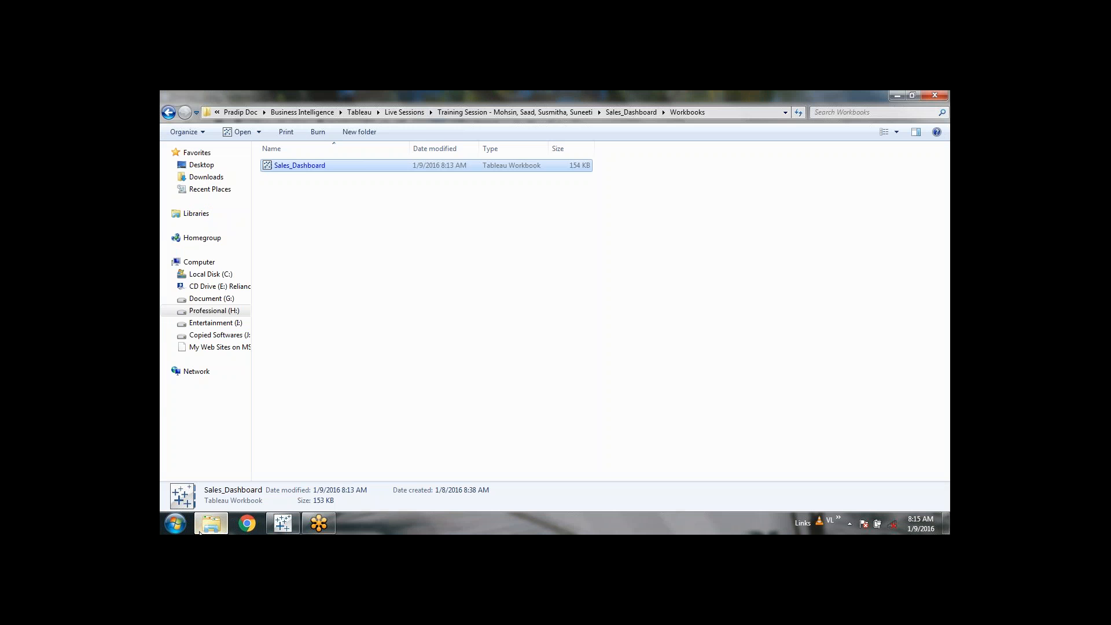
{"action": "left_click", "coordinate": [636, 112]}
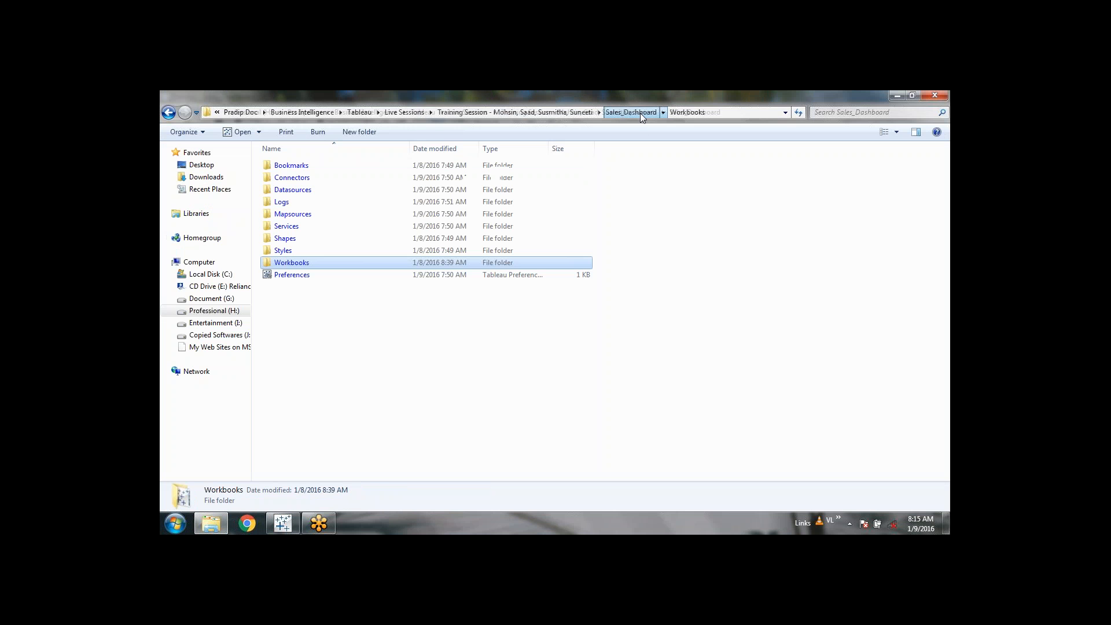
{"action": "left_click", "coordinate": [590, 344]}
{"action": "left_click_drag", "start_coordinate": [750, 366], "coordinate": [255, 155]}
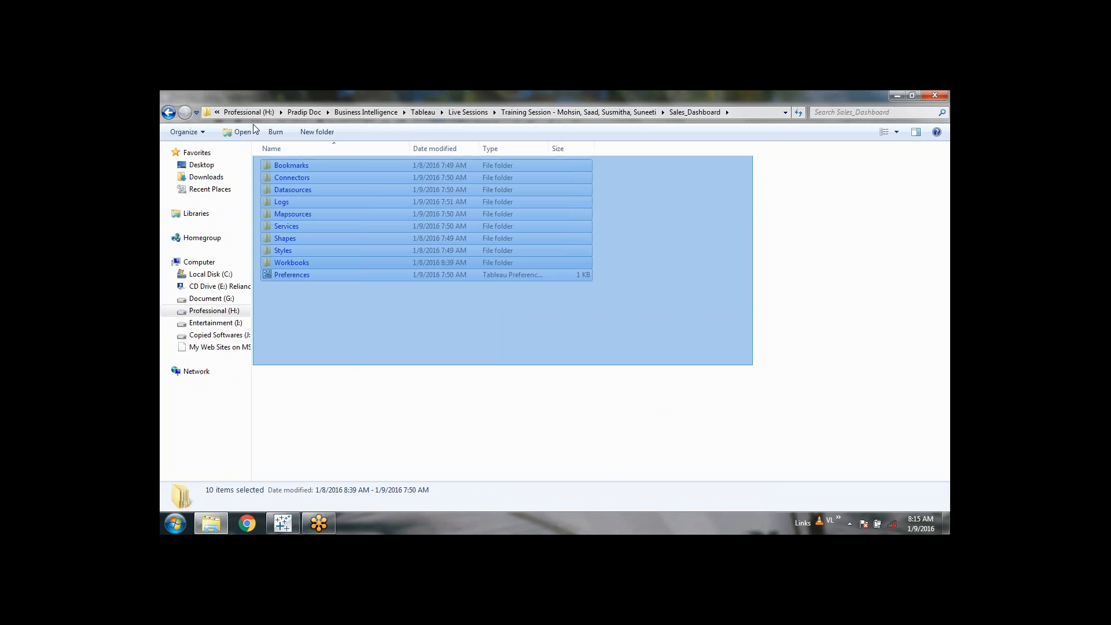
{"action": "left_click", "coordinate": [536, 372]}
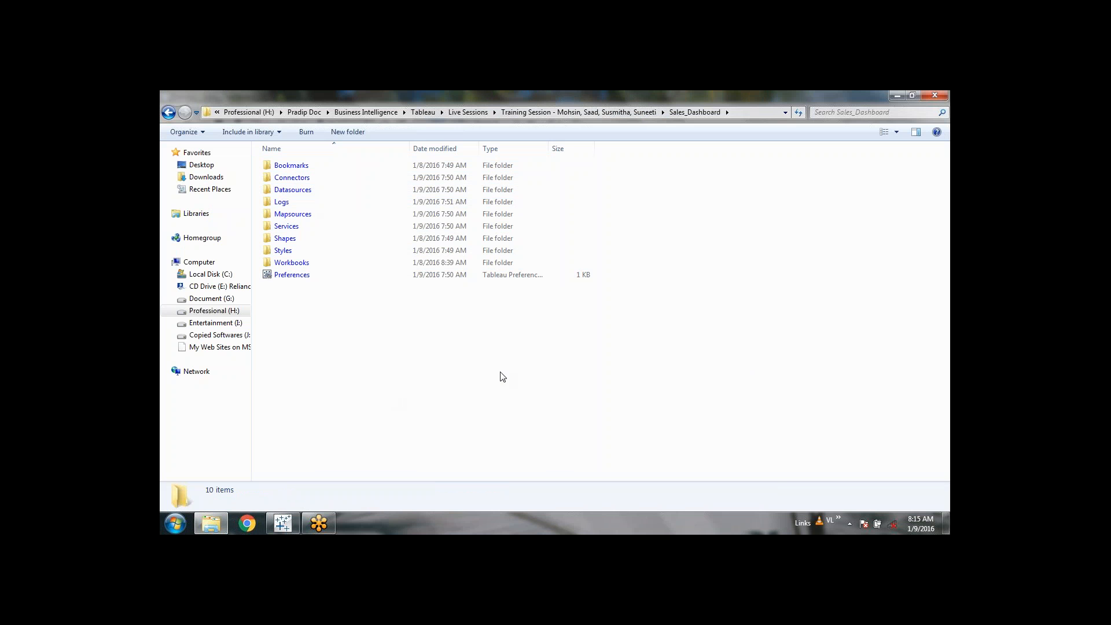
{"action": "left_click_drag", "start_coordinate": [703, 359], "coordinate": [256, 152]}
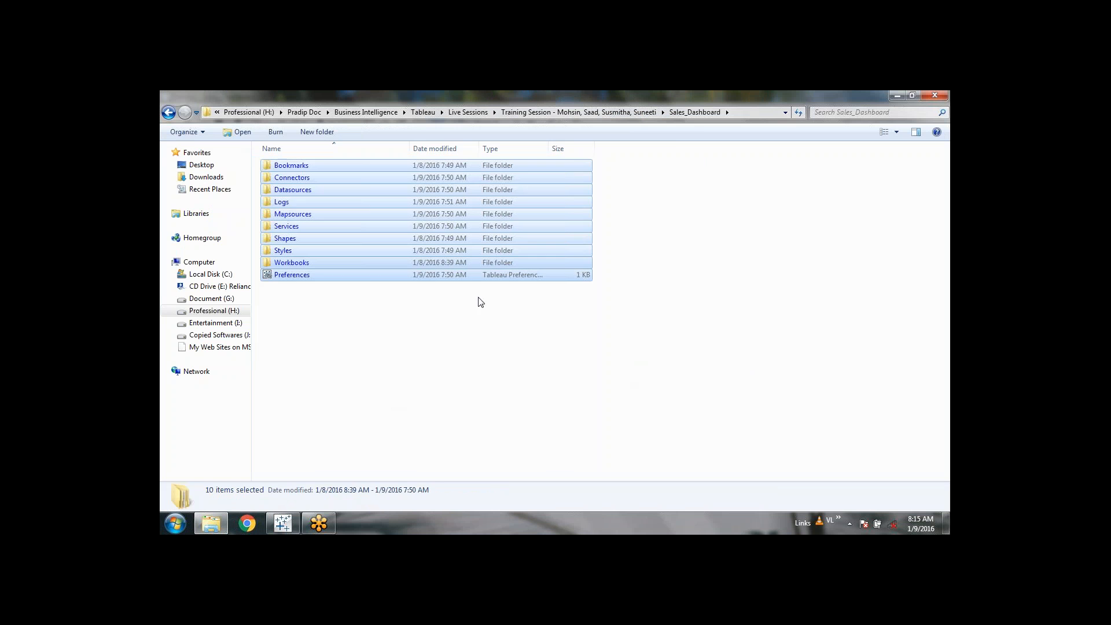
{"action": "left_click", "coordinate": [600, 414]}
{"action": "left_click_drag", "start_coordinate": [681, 370], "coordinate": [254, 155]}
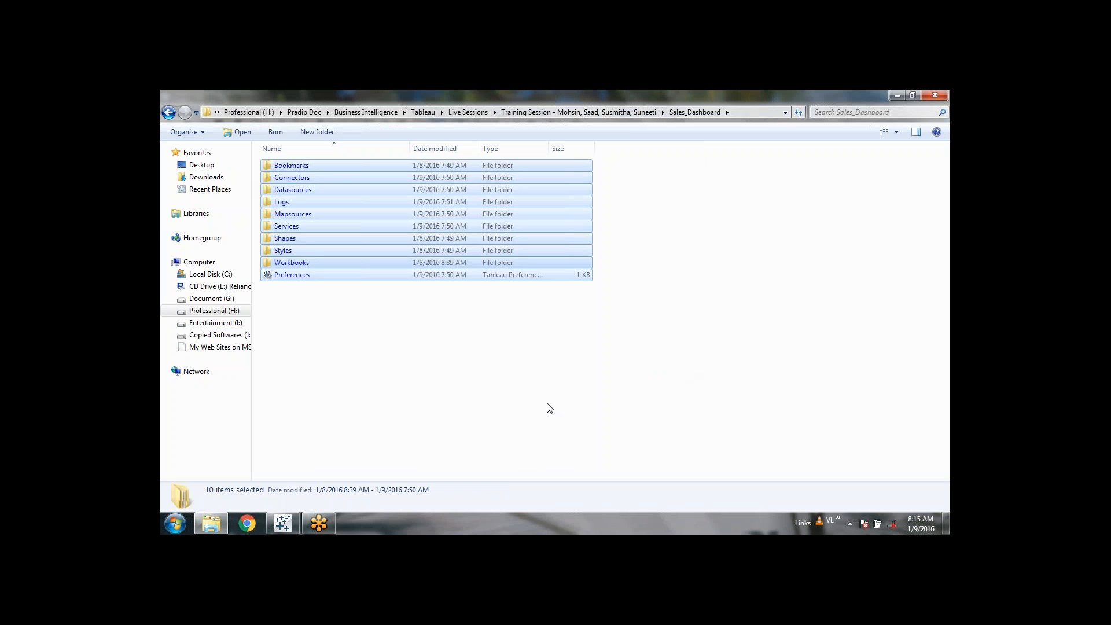
{"action": "left_click", "coordinate": [728, 407]}
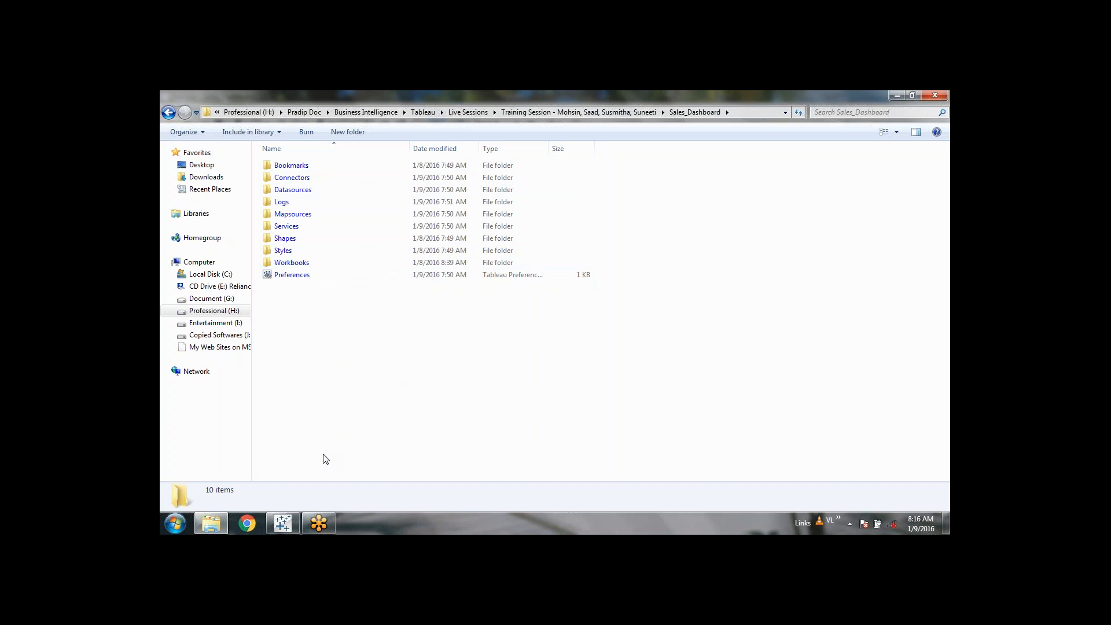
Look at the workbook in Tableau again, return to Windows Explorer and reopen the Sales_Dashboard folder from its parent folder.
{"action": "left_click", "coordinate": [287, 522]}
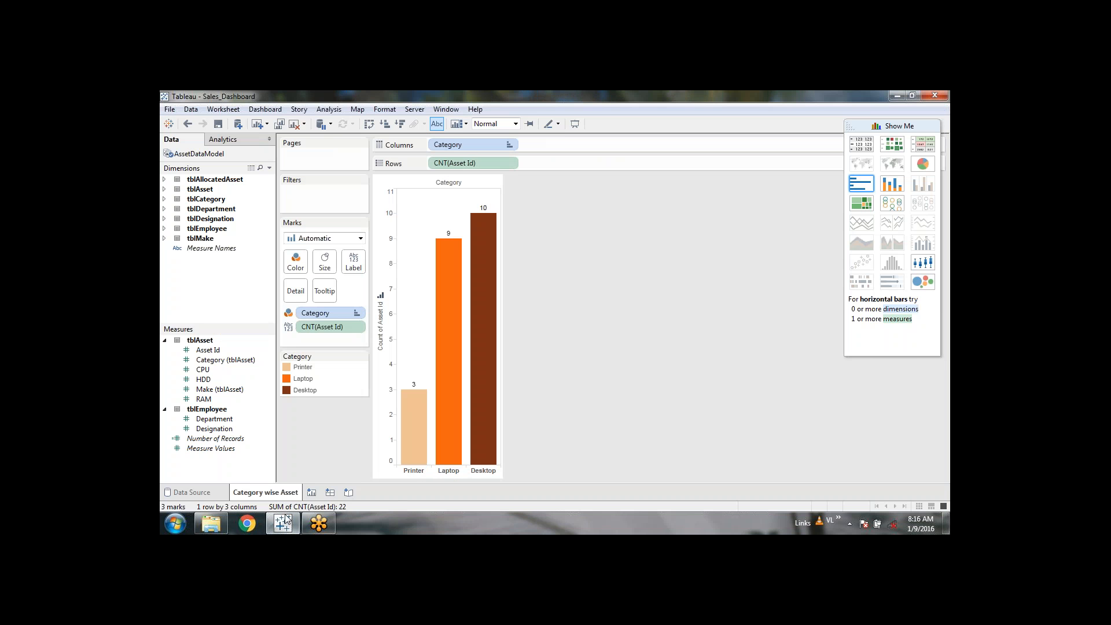
{"action": "left_click", "coordinate": [211, 523]}
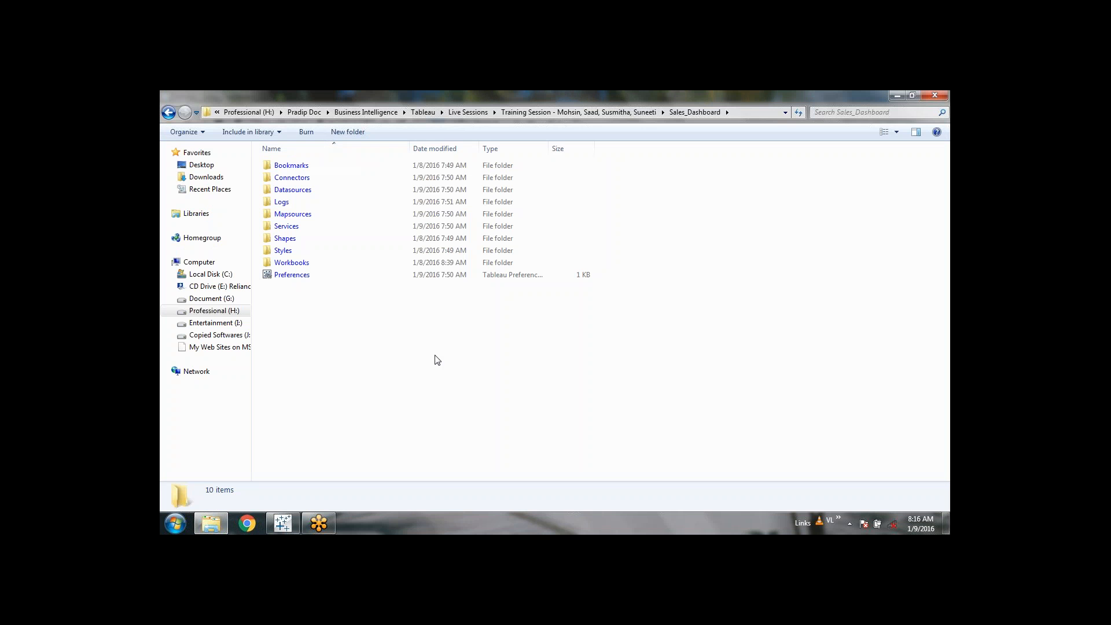
{"action": "left_click", "coordinate": [633, 113]}
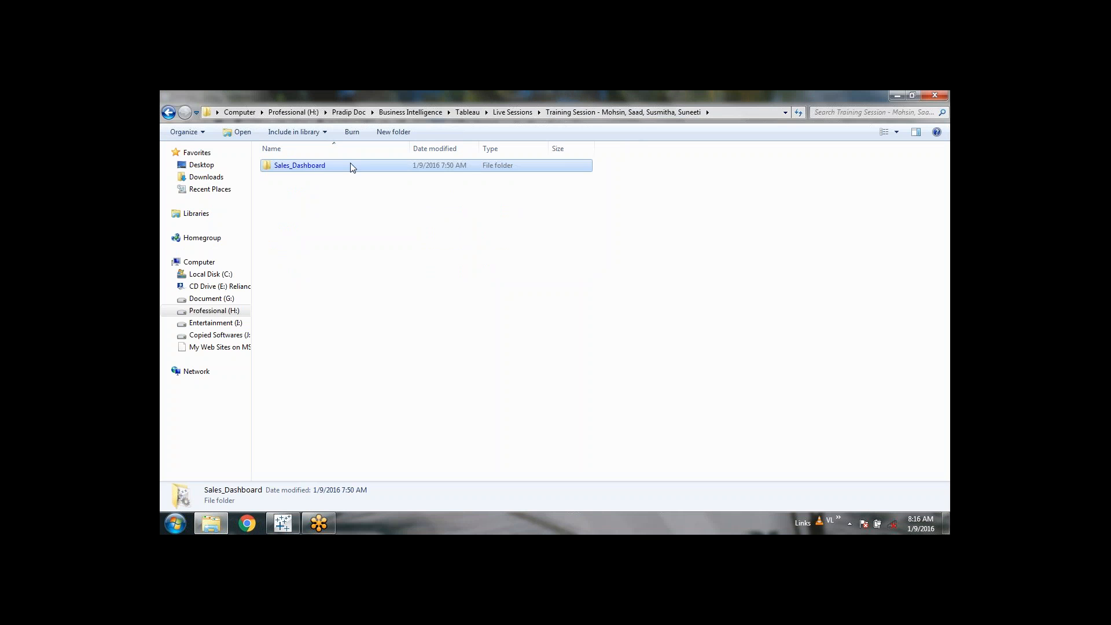
{"action": "double_click", "coordinate": [348, 168]}
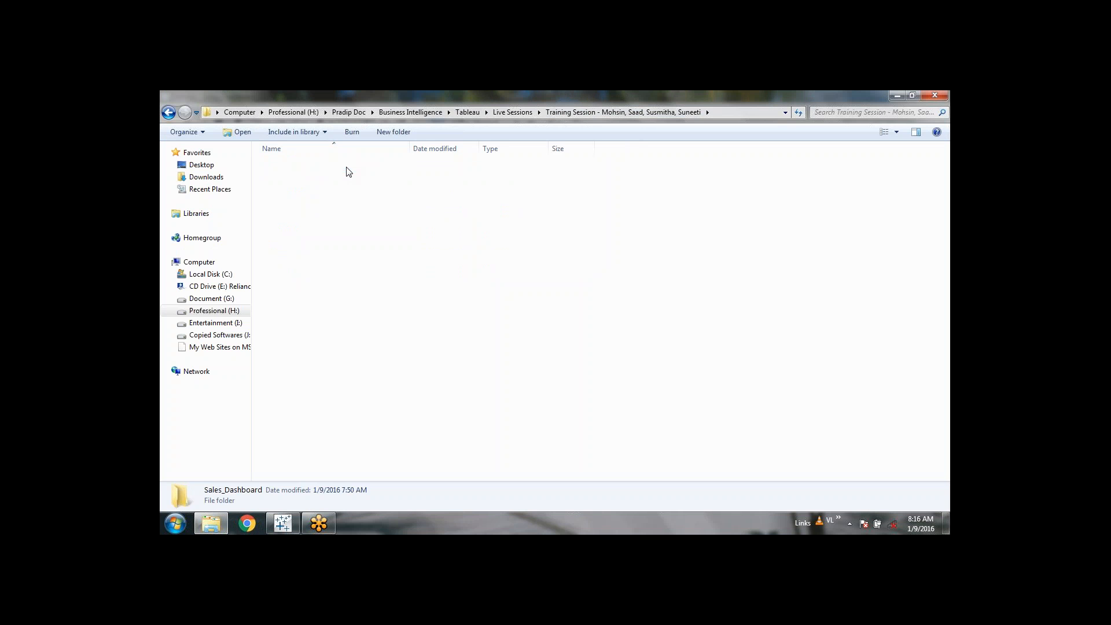
{"action": "key", "text": "BackSpace"}
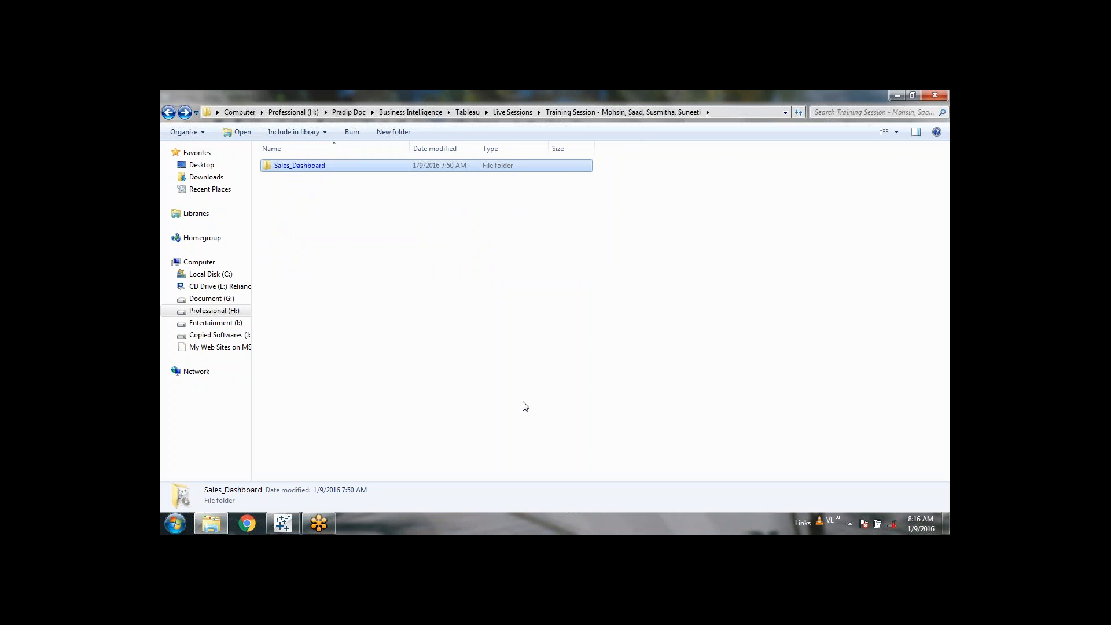
{"action": "key", "text": "Return"}
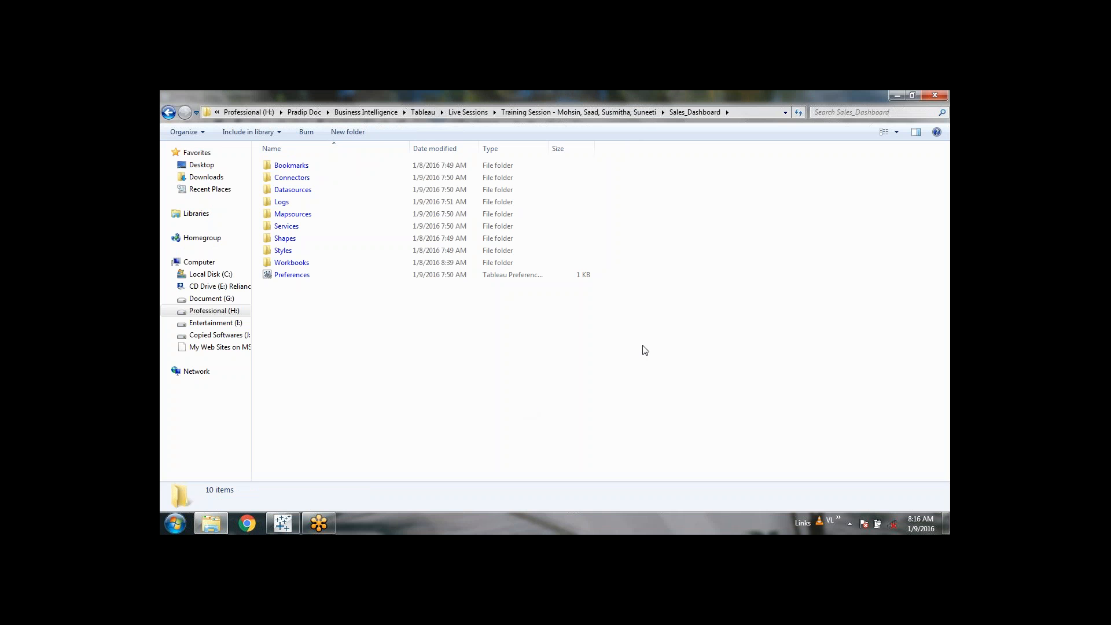
Examine the files in the Styles subfolder and return to the Sales_Dashboard folder.
{"action": "left_click_drag", "start_coordinate": [642, 347], "coordinate": [335, 162]}
{"action": "left_click", "coordinate": [355, 370]}
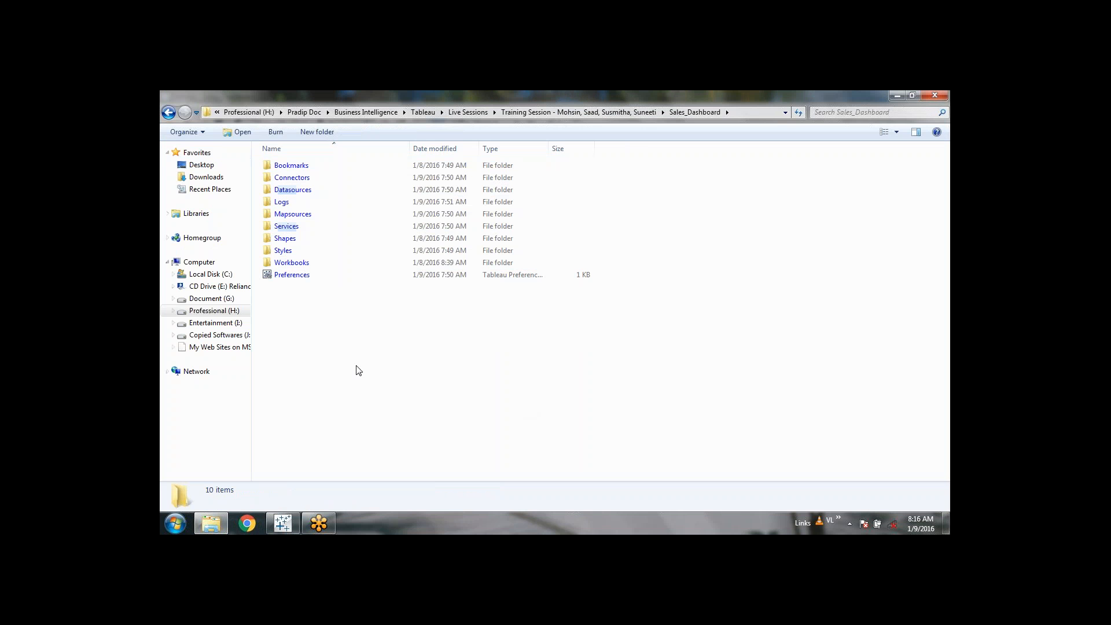
{"action": "double_click", "coordinate": [297, 250]}
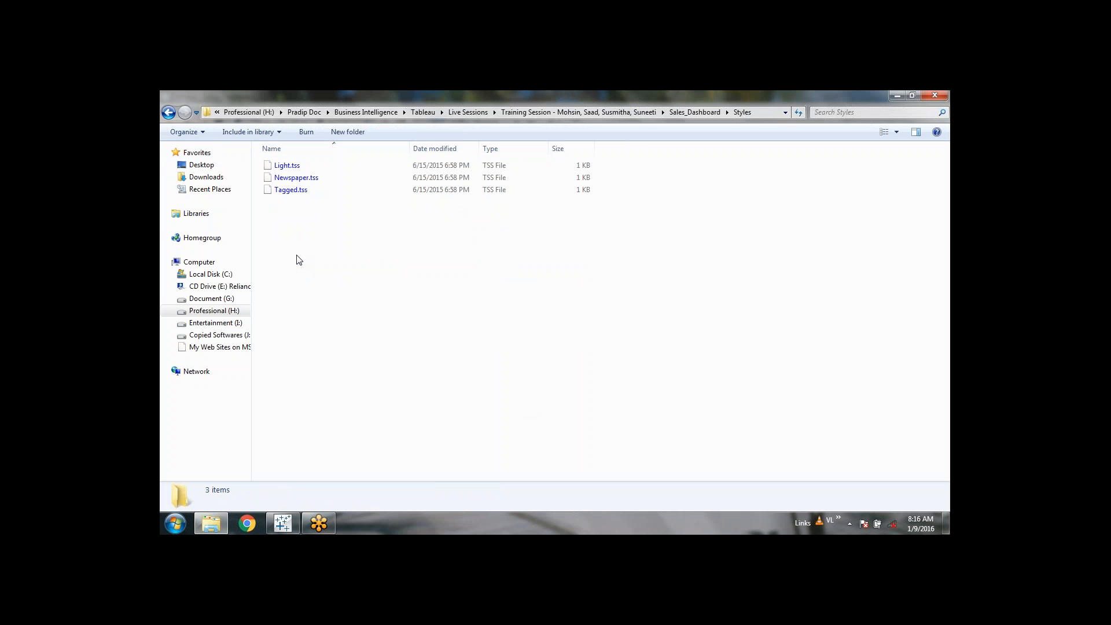
{"action": "key", "text": "BackSpace"}
{"action": "left_click", "coordinate": [412, 356]}
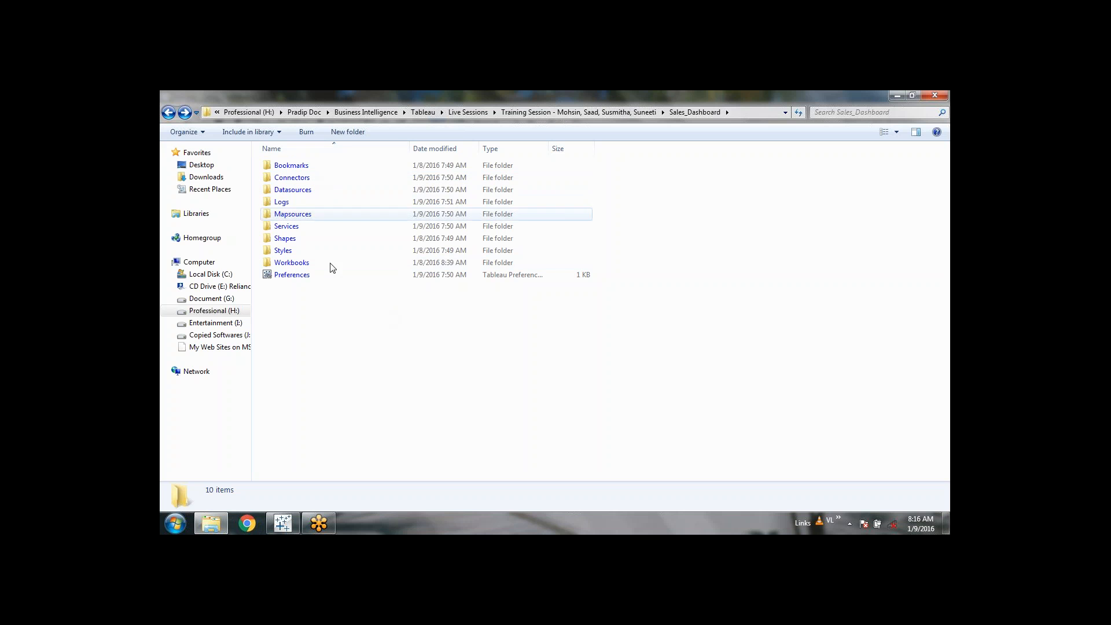
View the parent folder holding Sales_Dashboard, switch back to Tableau and look up the command for exporting a packaged workbook.
{"action": "left_click", "coordinate": [287, 522]}
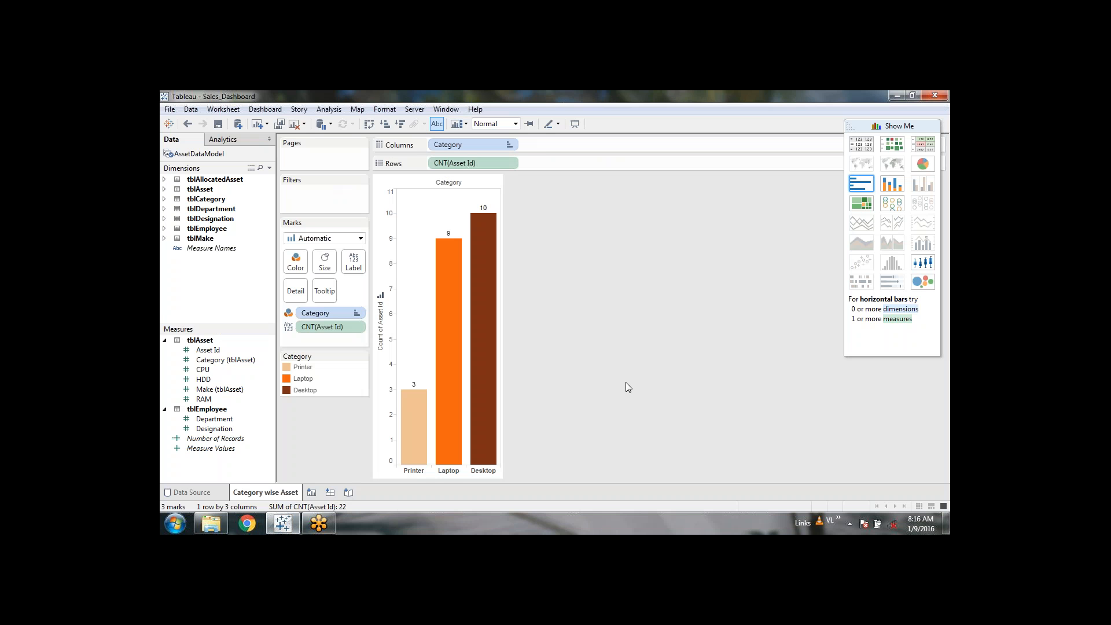
{"action": "key", "text": "alt+Tab"}
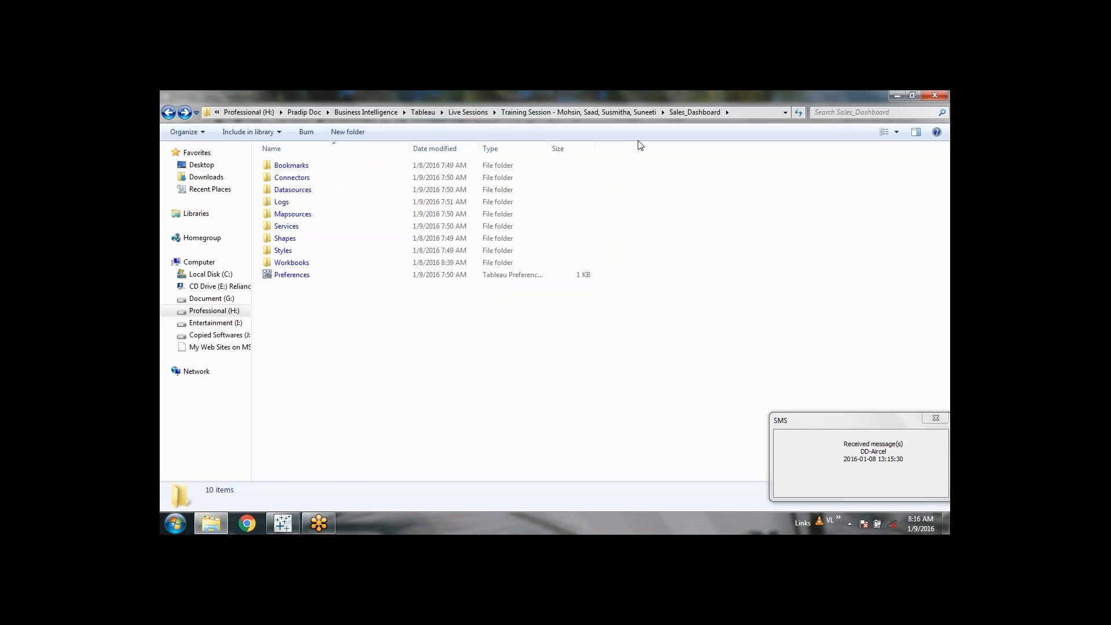
{"action": "left_click", "coordinate": [631, 112]}
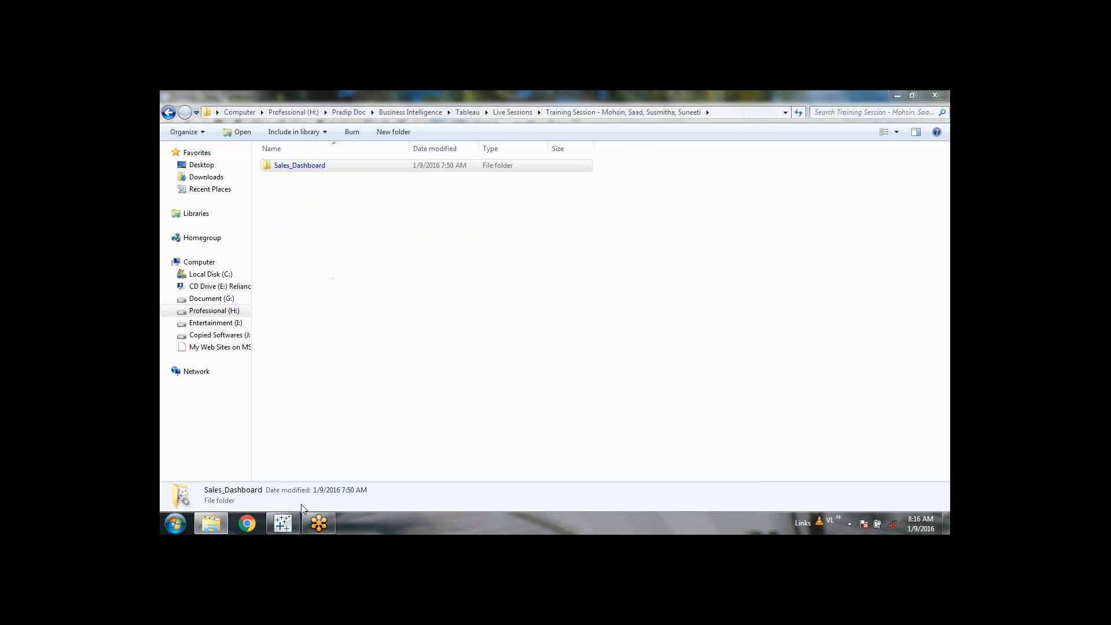
{"action": "left_click", "coordinate": [286, 524]}
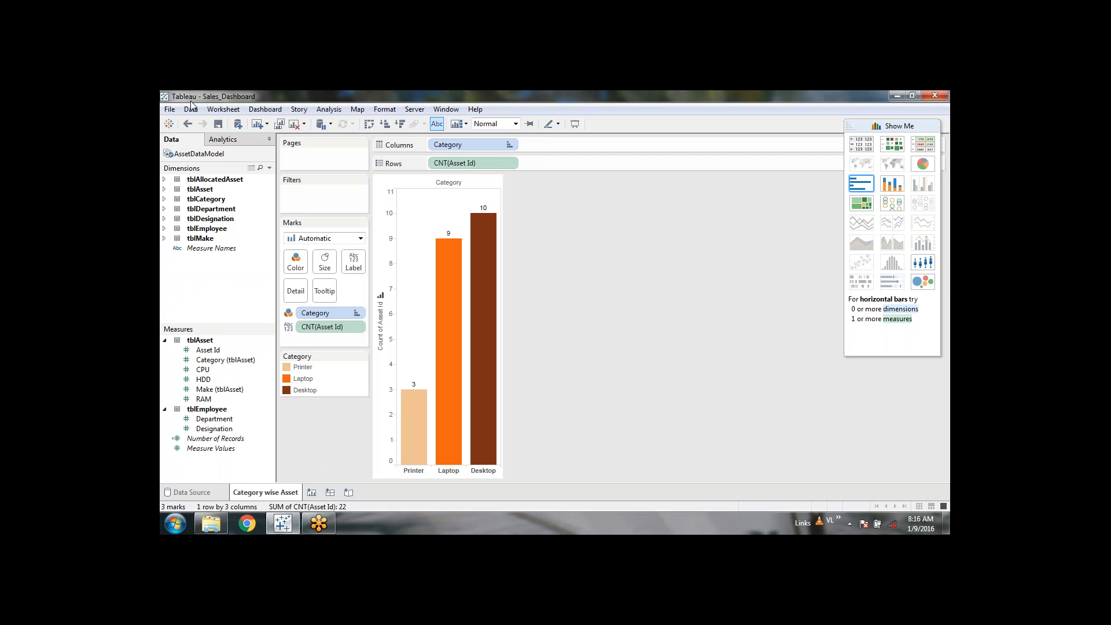
{"action": "left_click", "coordinate": [166, 109]}
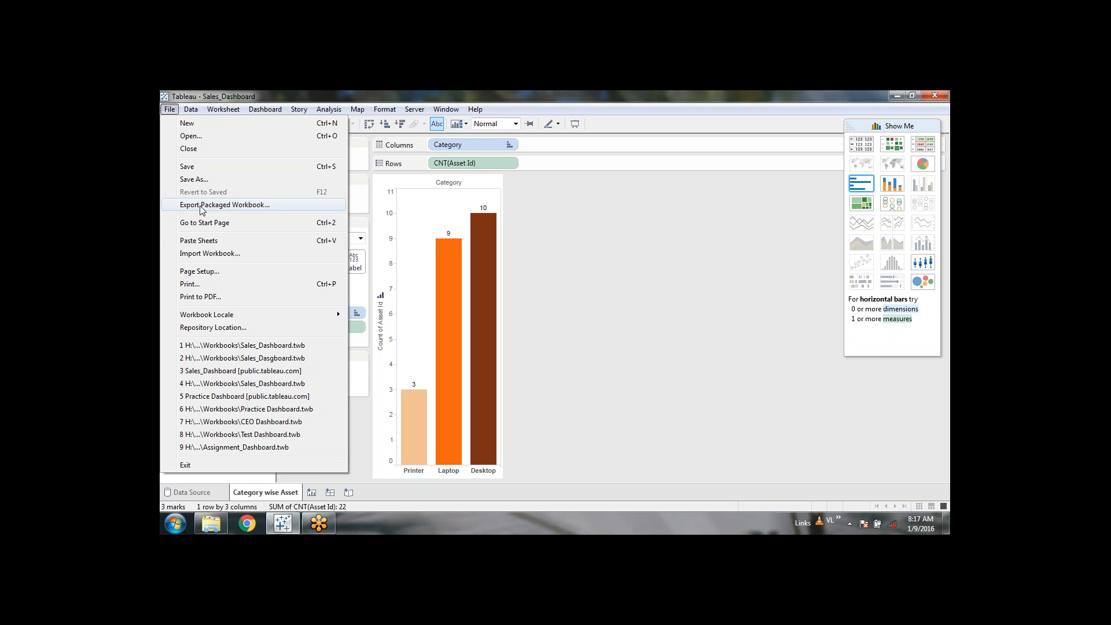
{"action": "left_click", "coordinate": [647, 370]}
Switch to Windows Explorer, open the Sales_Dashboard folder and select all its items.
{"action": "left_click", "coordinate": [212, 524]}
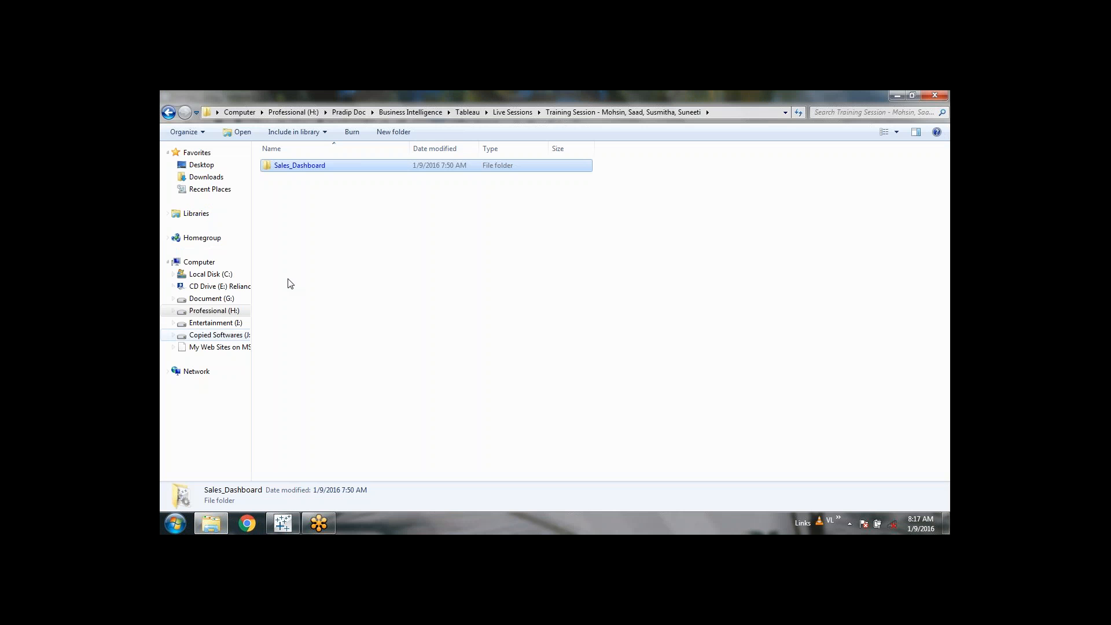
{"action": "double_click", "coordinate": [335, 168]}
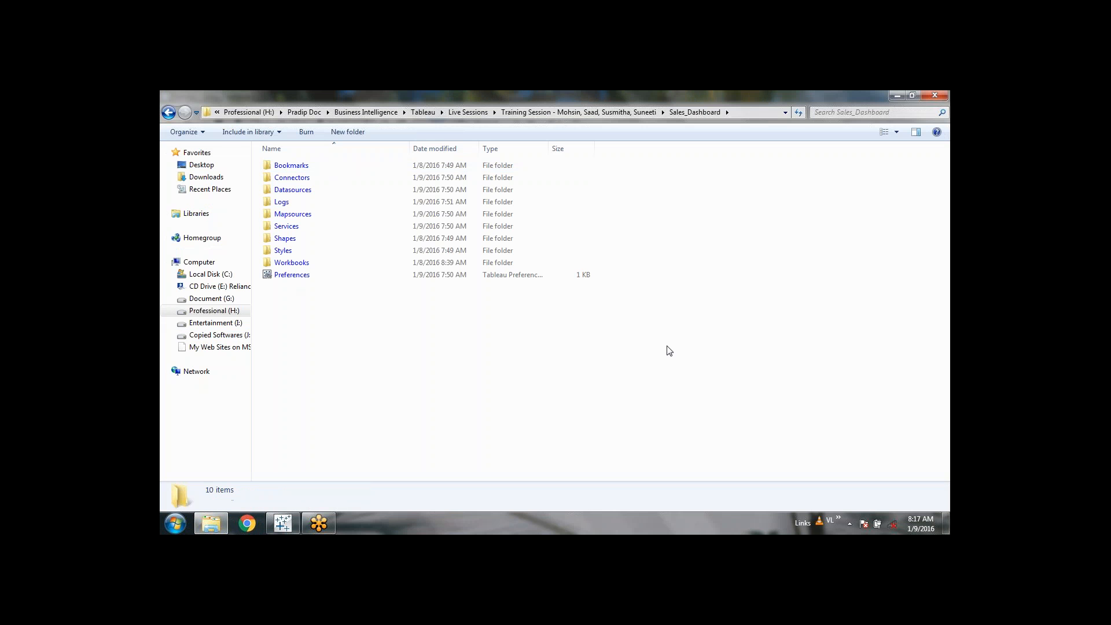
{"action": "left_click_drag", "start_coordinate": [715, 347], "coordinate": [261, 165]}
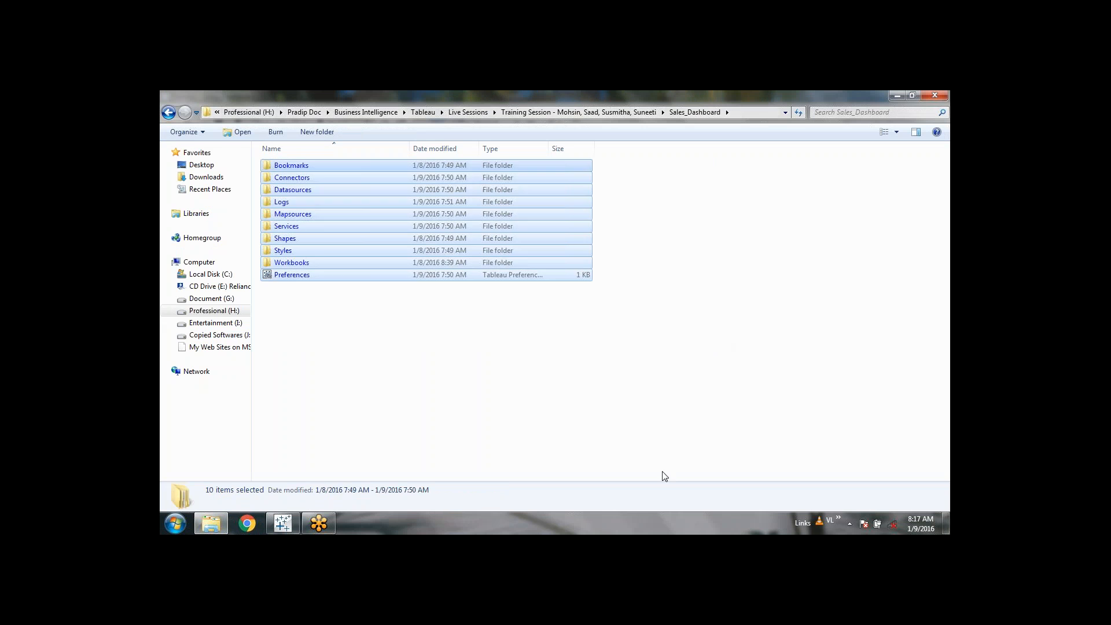
Clear the selection, look inside the Workbooks subfolder and return to the Sales_Dashboard folder.
{"action": "left_click", "coordinate": [646, 420]}
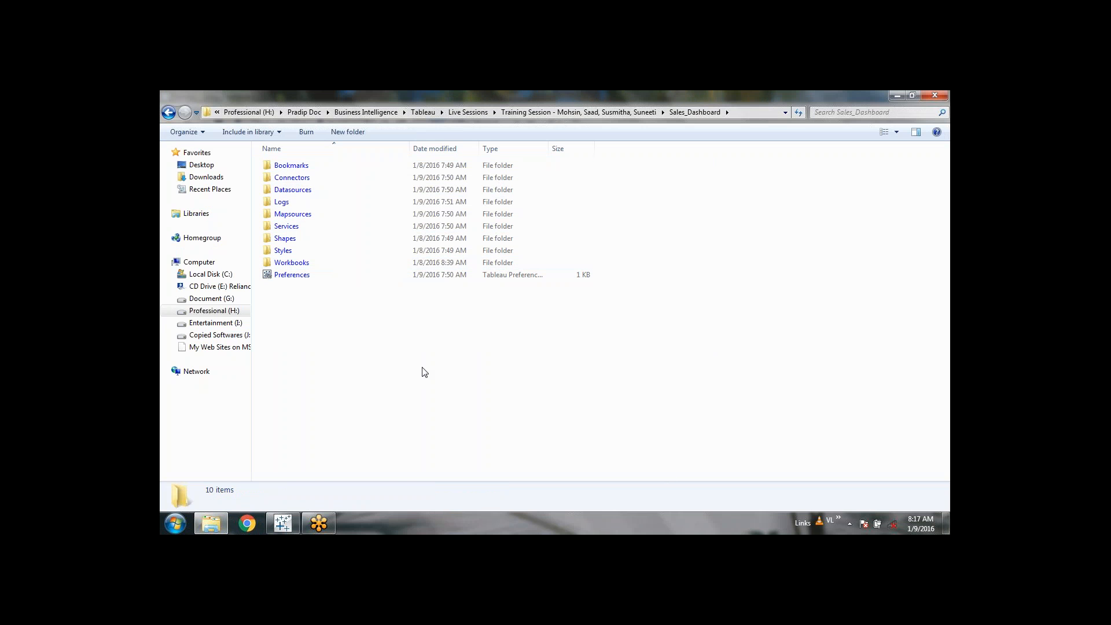
{"action": "double_click", "coordinate": [302, 264]}
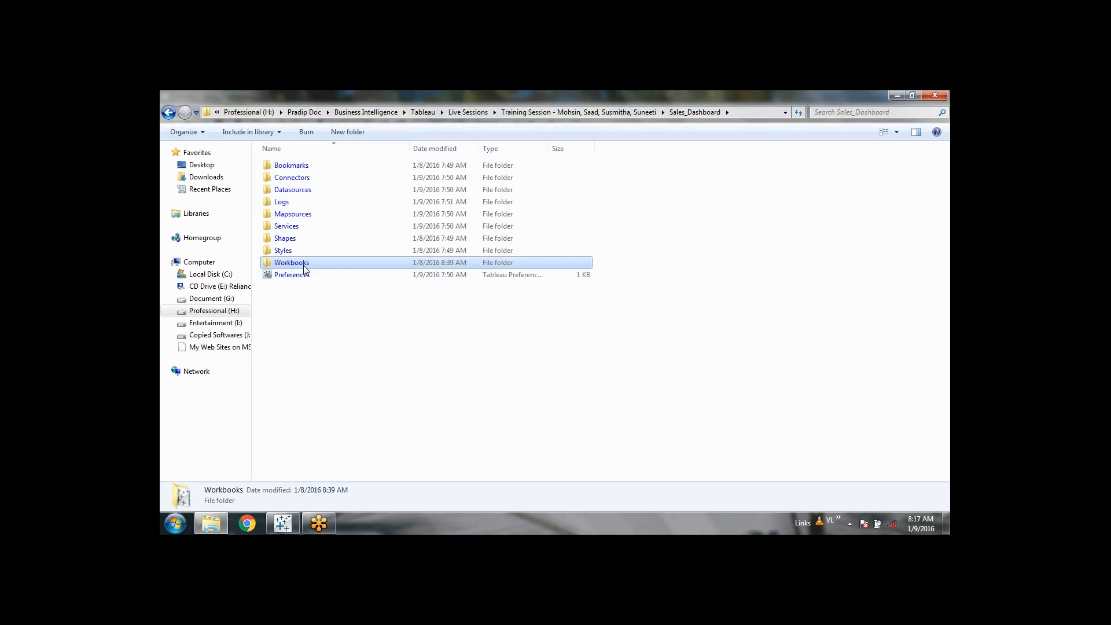
{"action": "key", "text": "BackSpace"}
{"action": "left_click", "coordinate": [346, 337]}
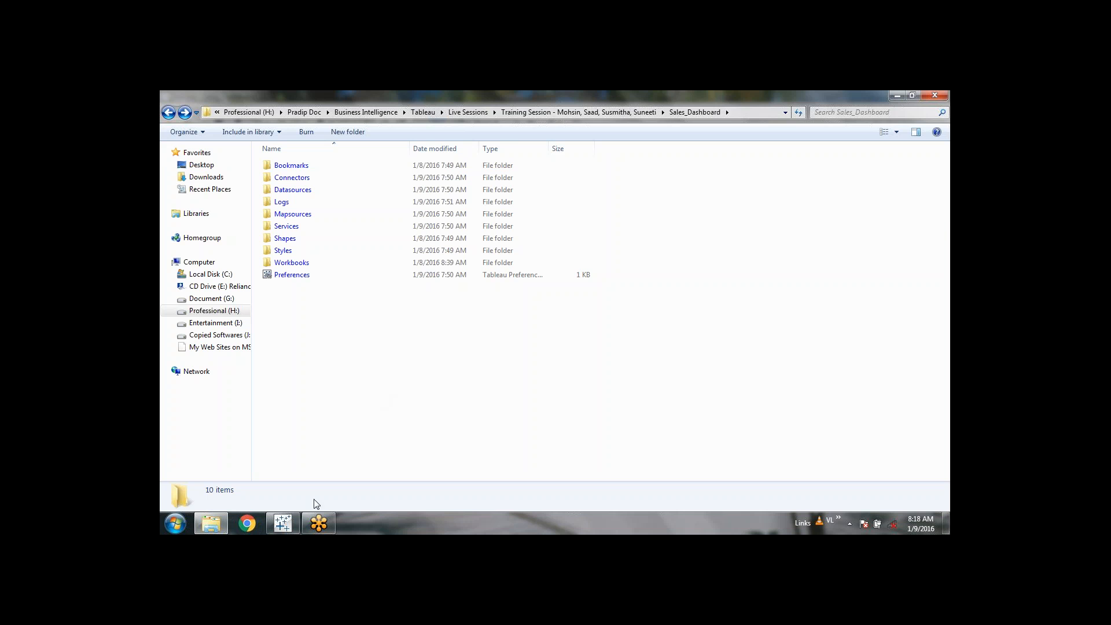
Switch back to Tableau and review the Category wise Asset chart and its bar tooltips.
{"action": "left_click", "coordinate": [293, 519]}
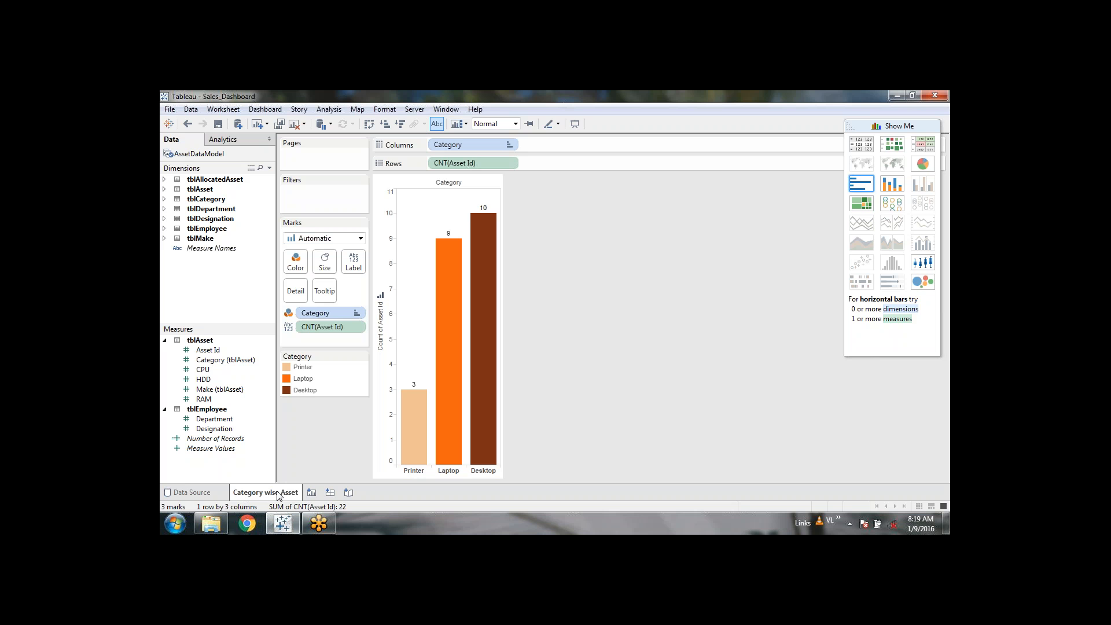
{"action": "mouse_move", "coordinate": [280, 495]}
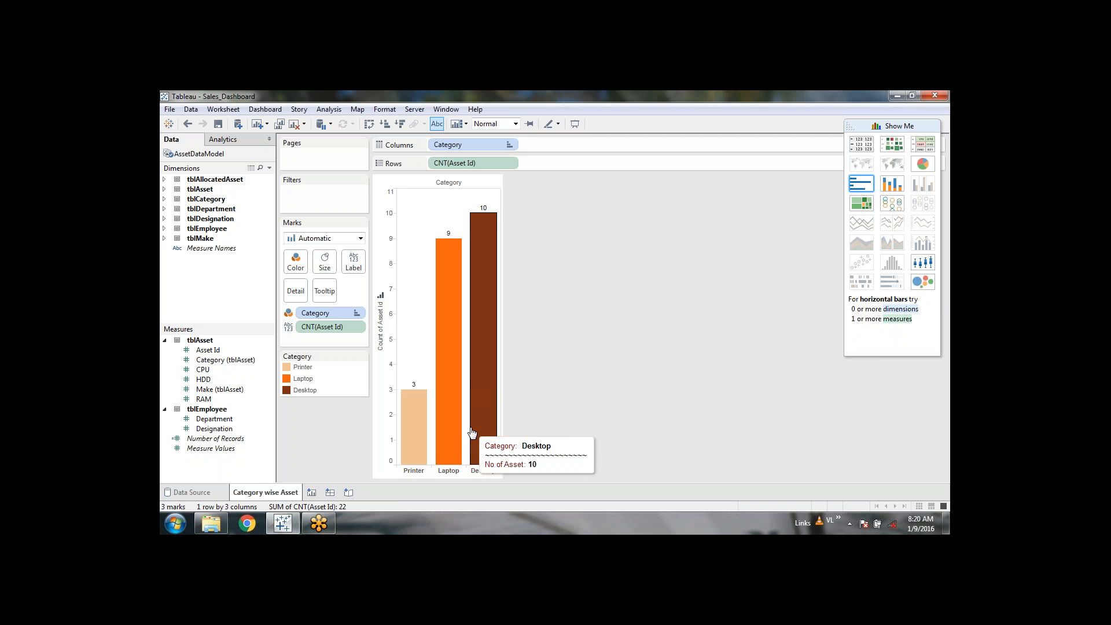
{"action": "mouse_move", "coordinate": [425, 444]}
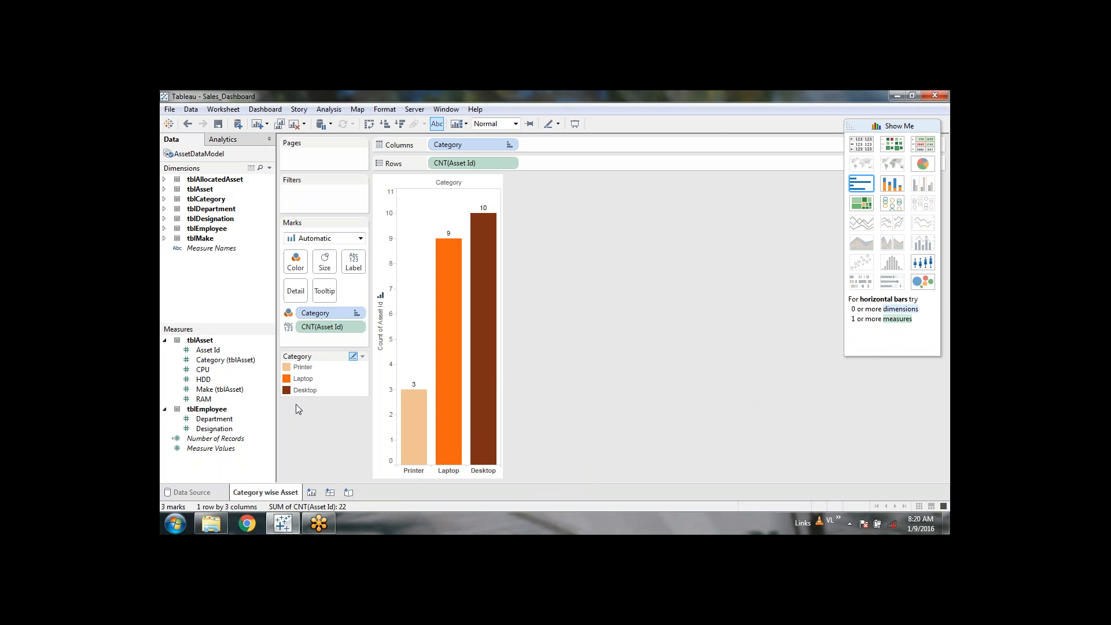
Add a new worksheet after Category wise Asset and rename it "Make wise Asset".
{"action": "left_click", "coordinate": [311, 493]}
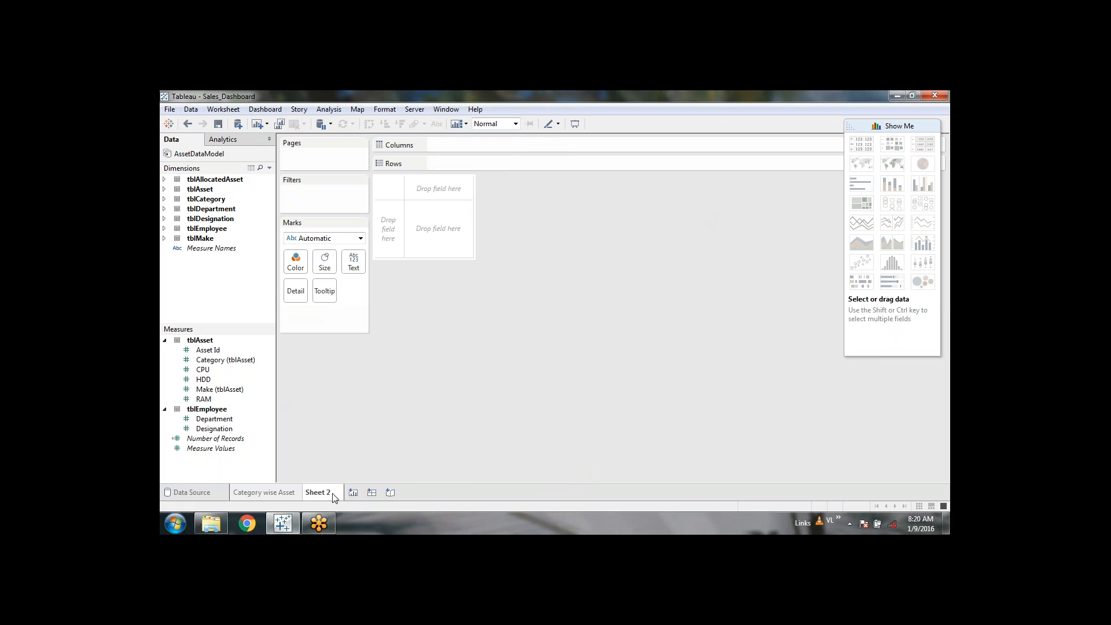
{"action": "double_click", "coordinate": [333, 495]}
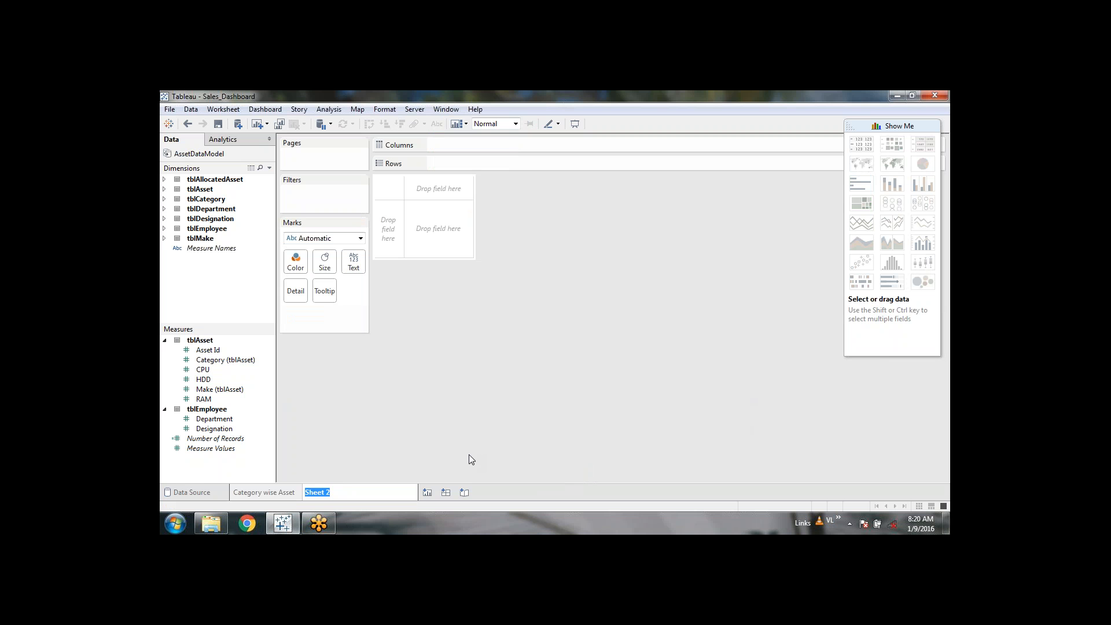
{"action": "left_click", "coordinate": [272, 495]}
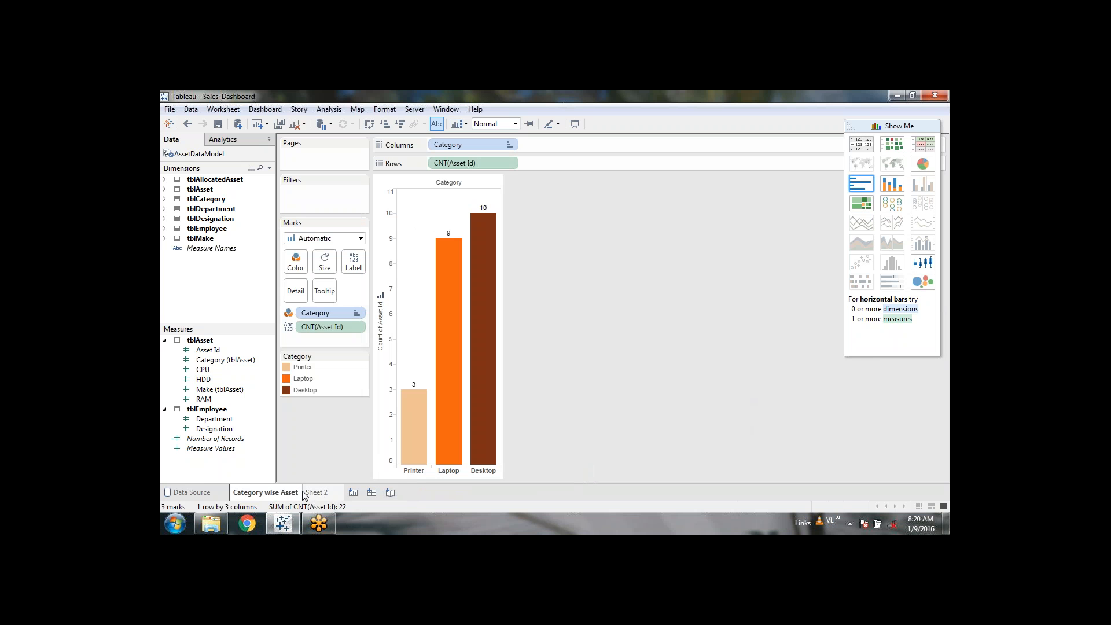
{"action": "left_click", "coordinate": [324, 493]}
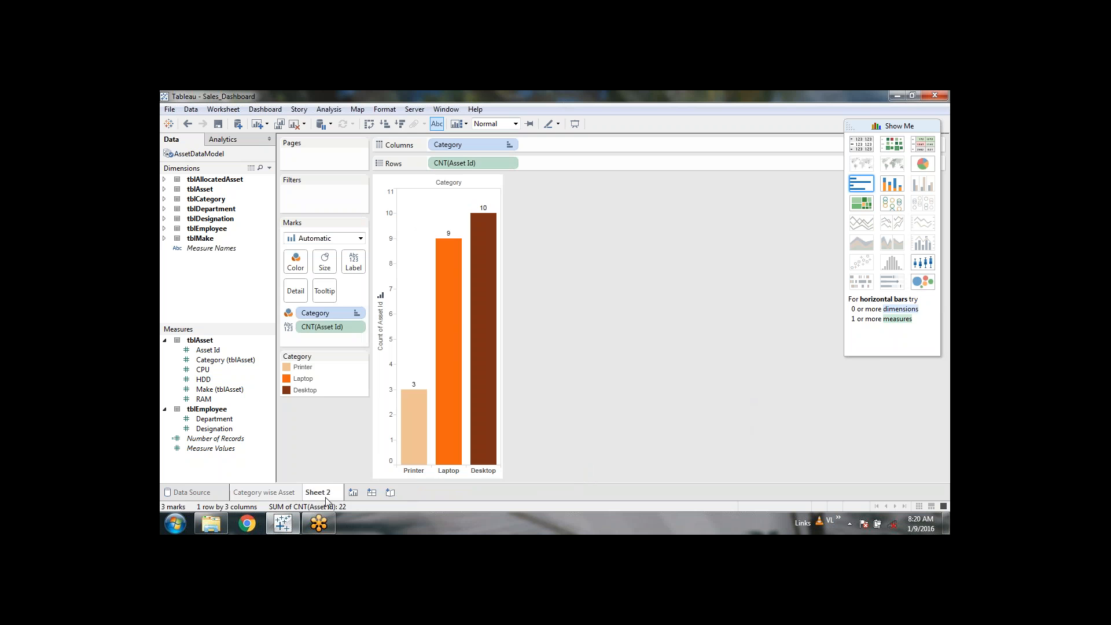
{"action": "double_click", "coordinate": [324, 492]}
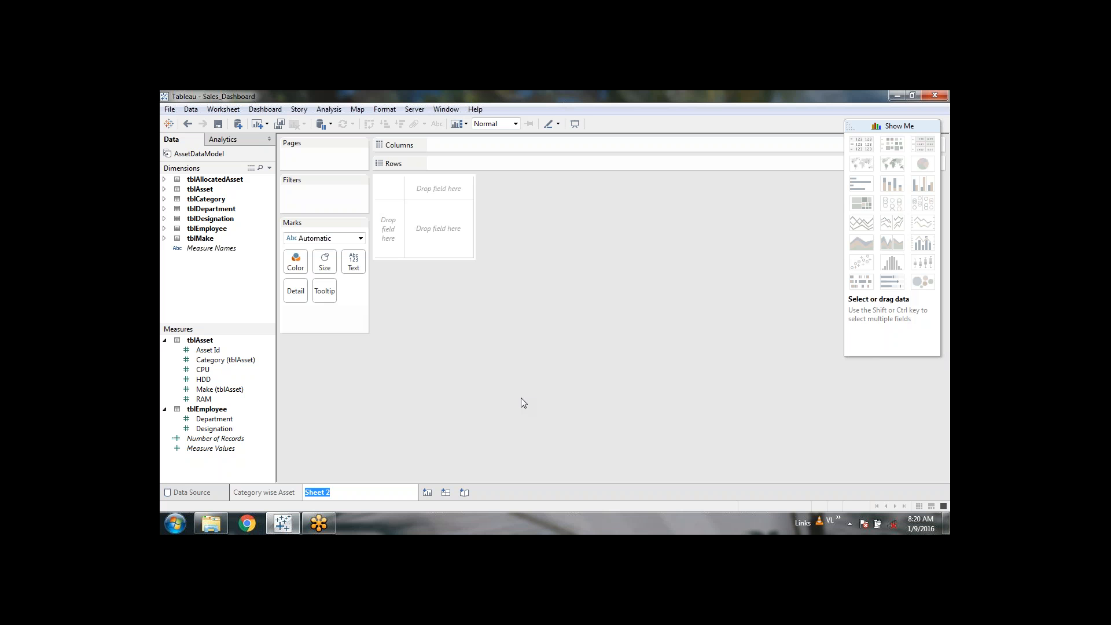
{"action": "type", "text": "Ma"}
{"action": "type", "text": "kw"}
{"action": "type", "text": "e wise "}
{"action": "type", "text": "Asset"}
{"action": "key", "text": "Return"}
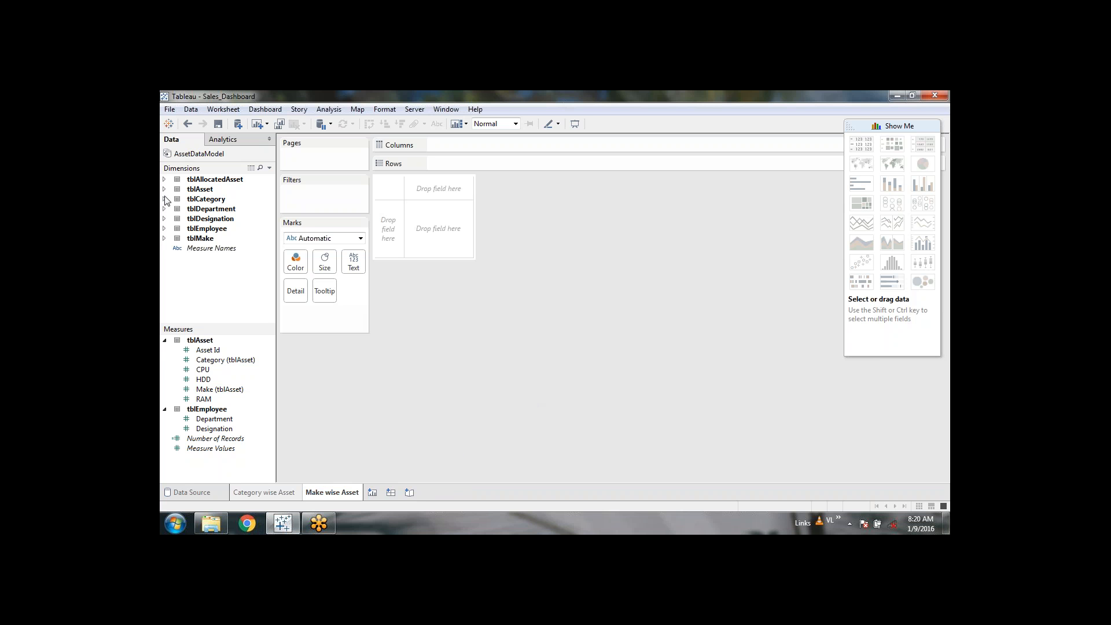
Add the Make field from the tblMake dimensions to the rows of the new worksheet.
{"action": "left_click", "coordinate": [165, 239]}
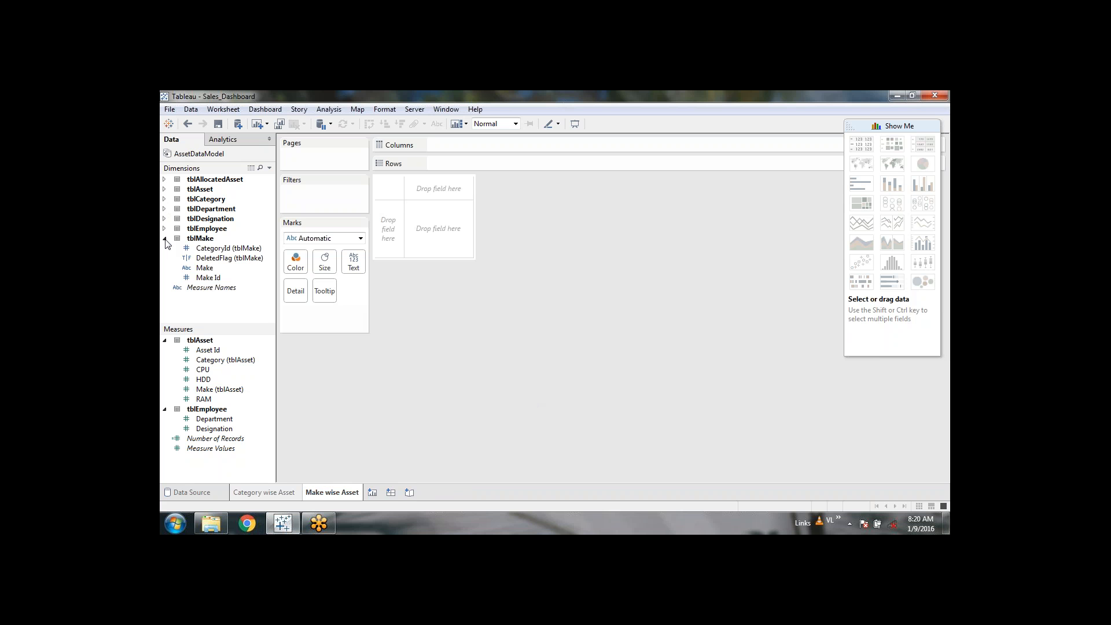
{"action": "double_click", "coordinate": [229, 272]}
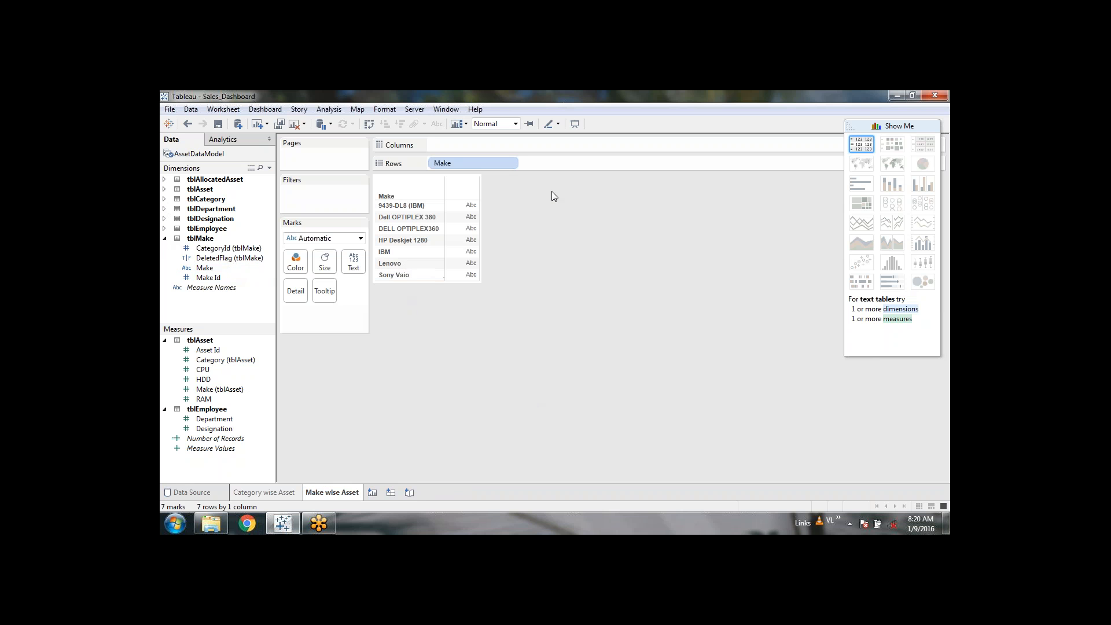
{"action": "mouse_move", "coordinate": [466, 206]}
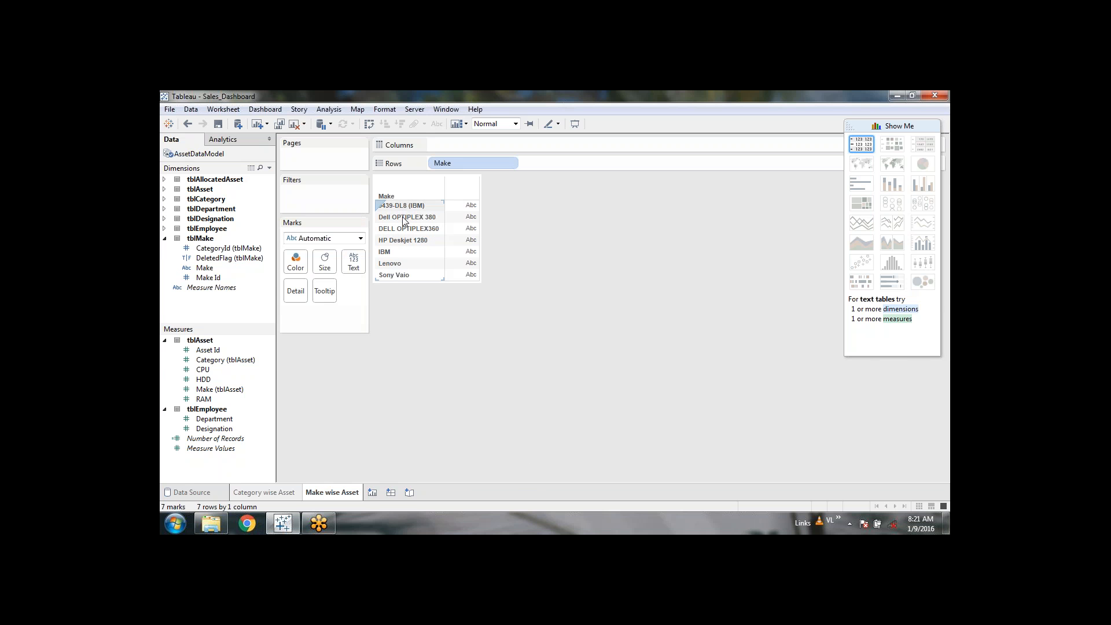
Add the Asset Id measure to the Make table and change its aggregation to Count.
{"action": "left_click", "coordinate": [215, 350]}
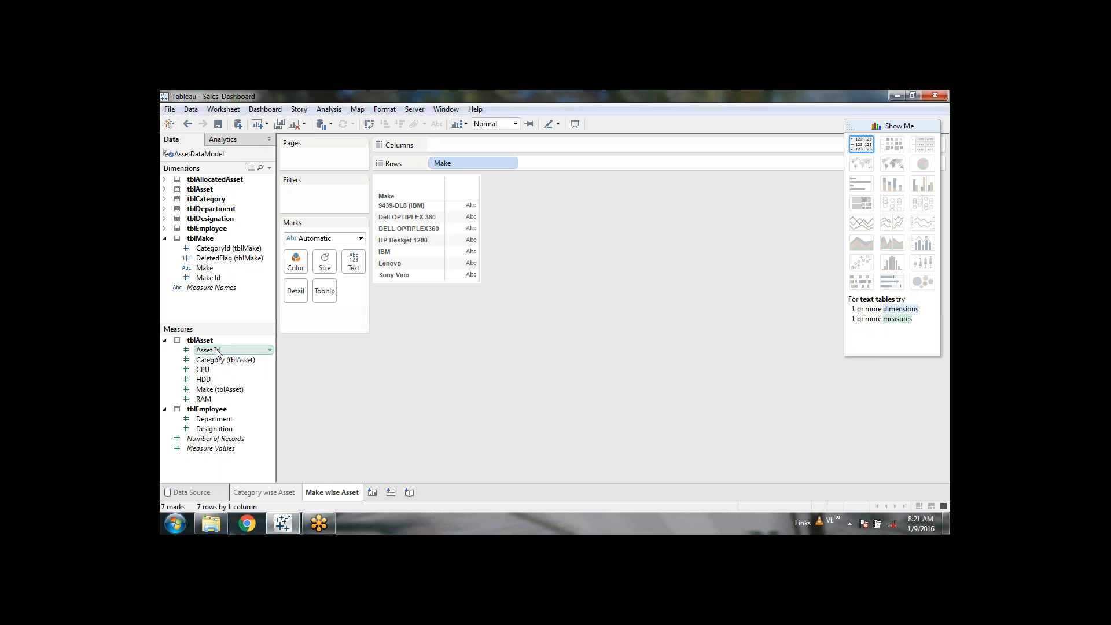
{"action": "double_click", "coordinate": [215, 351]}
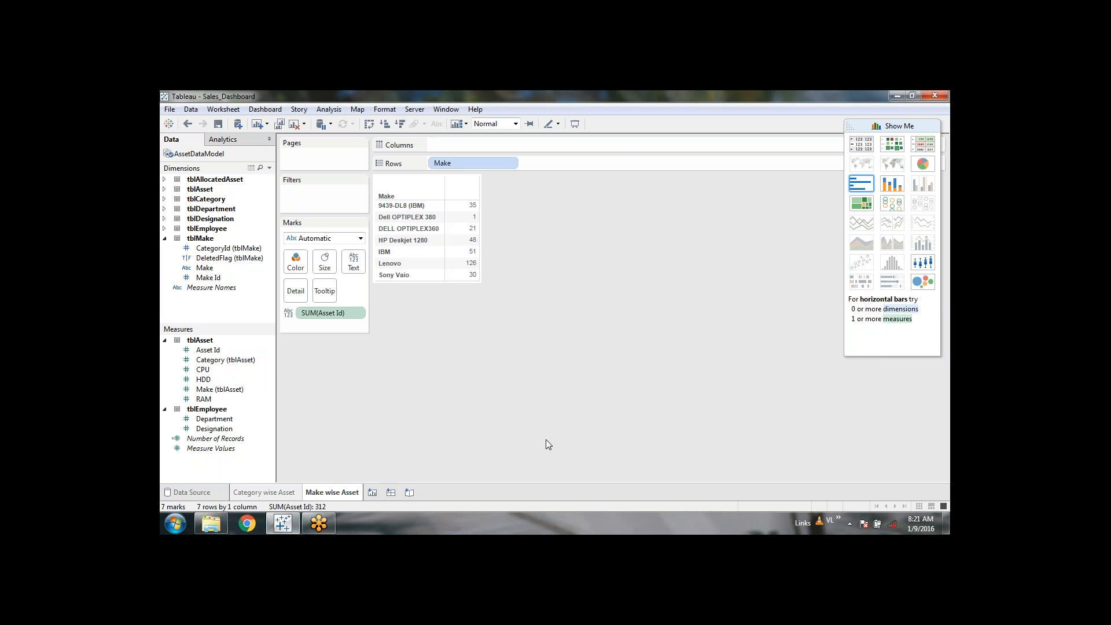
{"action": "left_click", "coordinate": [358, 313]}
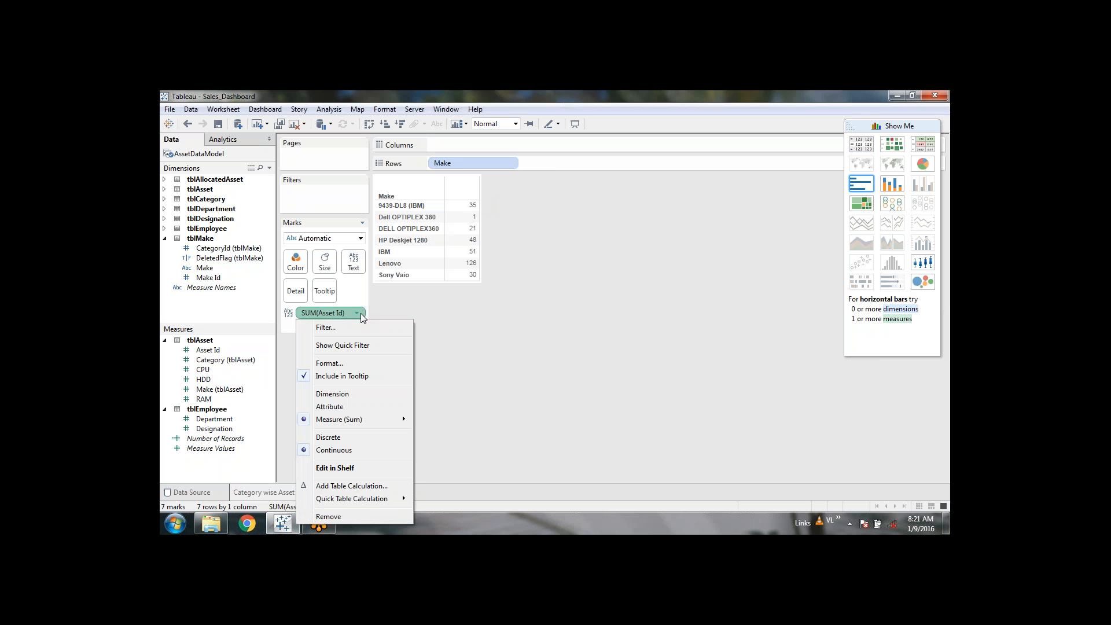
{"action": "mouse_move", "coordinate": [363, 417]}
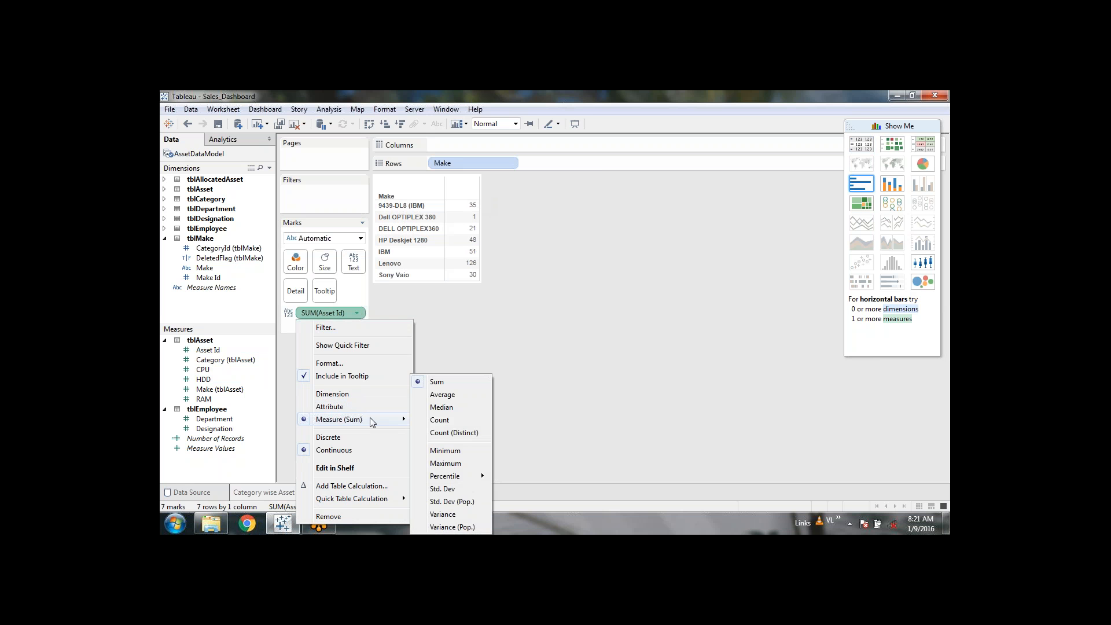
{"action": "left_click", "coordinate": [452, 419]}
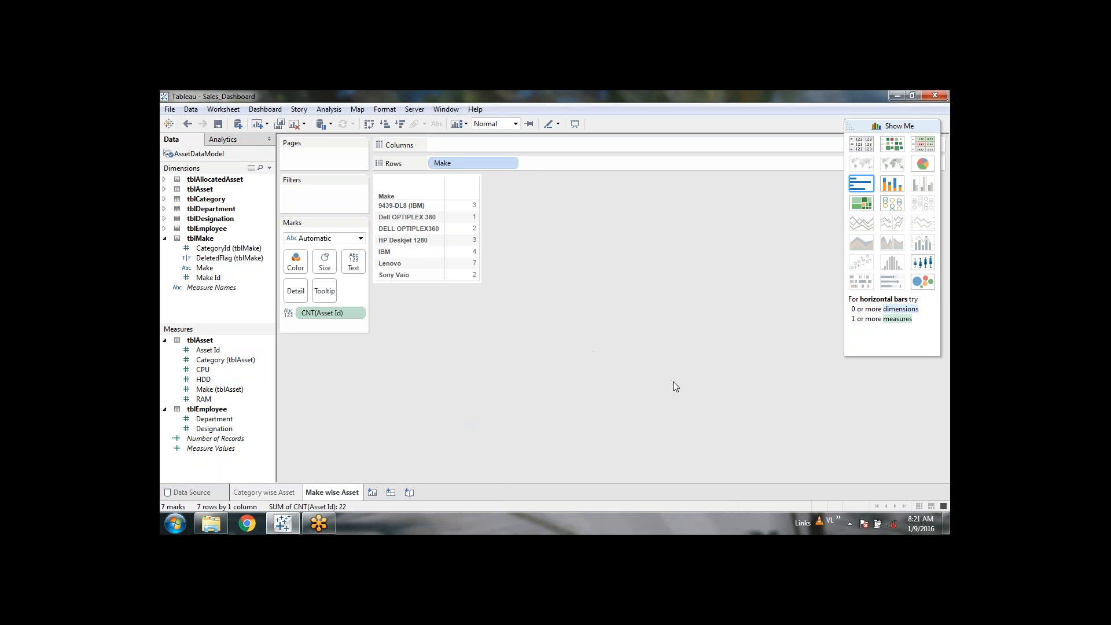
Convert the Make table to a horizontal bar chart and swap its rows and columns to make the bars vertical.
{"action": "left_click", "coordinate": [863, 186]}
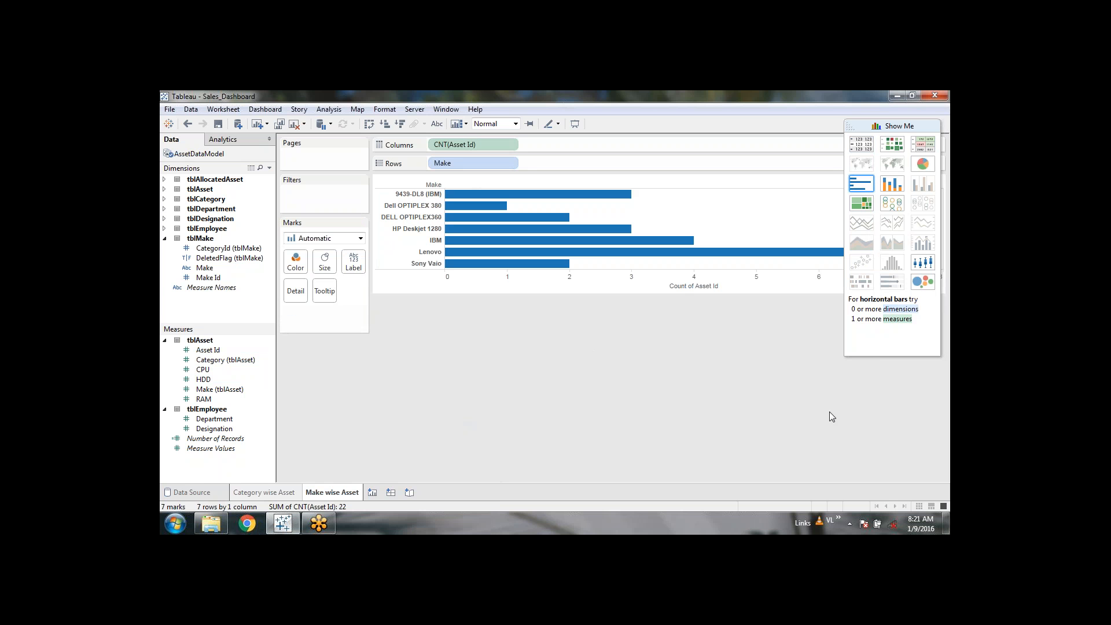
{"action": "left_click", "coordinate": [369, 124]}
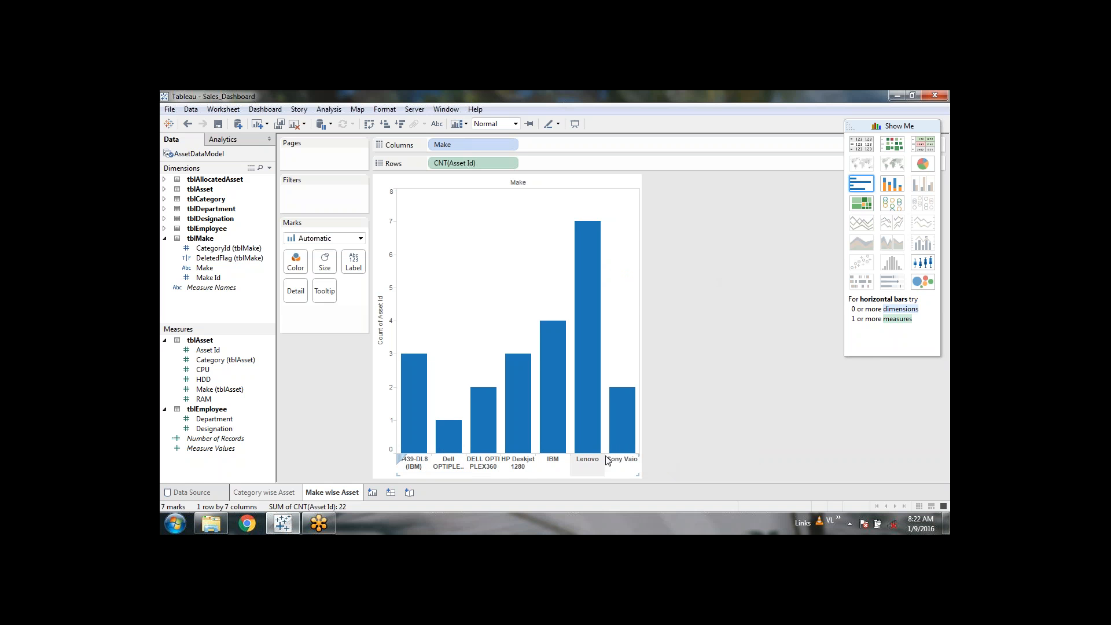
{"action": "mouse_move", "coordinate": [613, 453]}
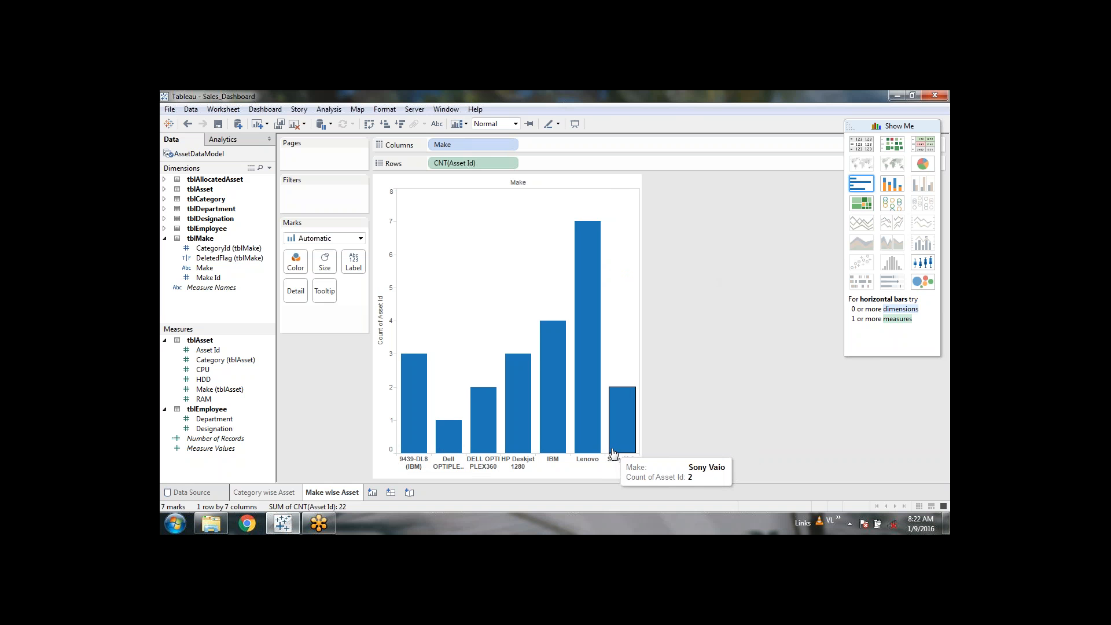
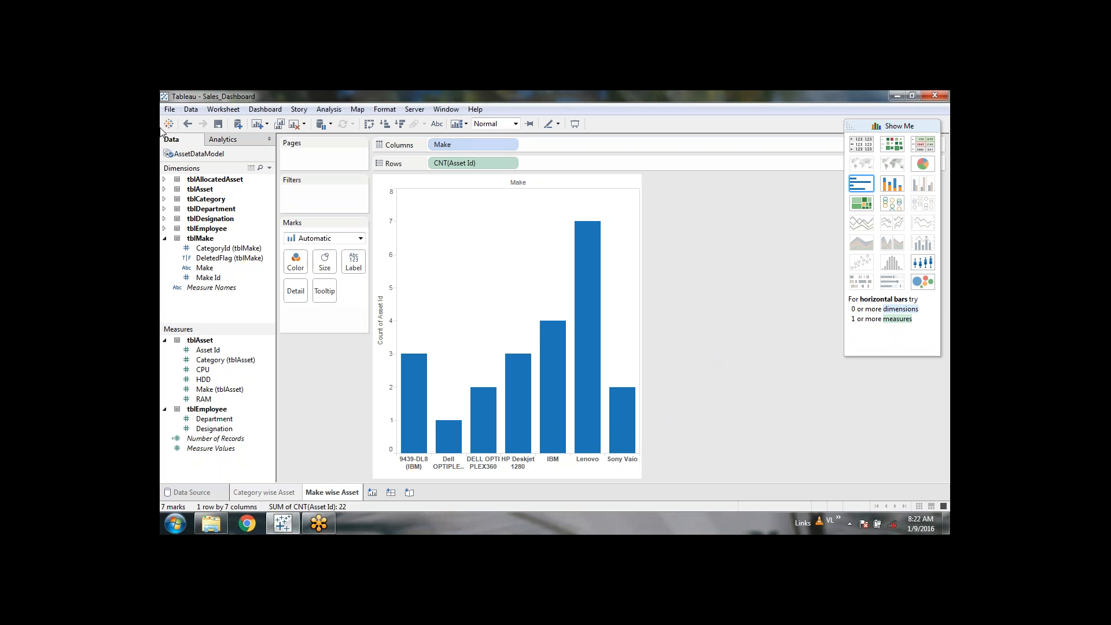
Color the Make bars by the Category field from tblCategory and assign the Traffic Light palette to the categories.
{"action": "left_click", "coordinate": [165, 199]}
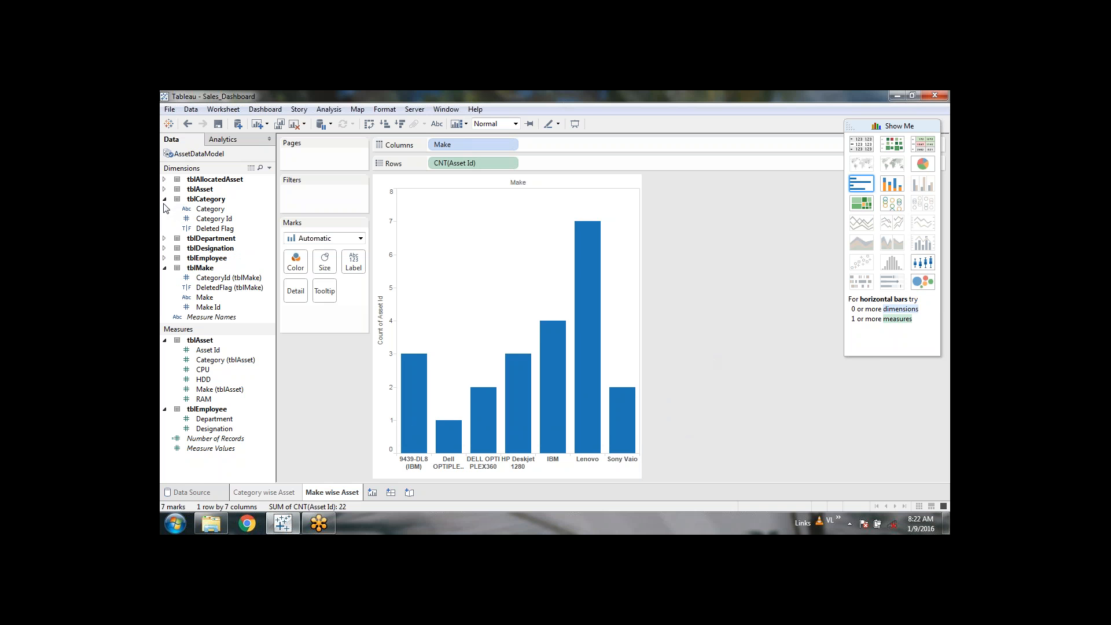
{"action": "left_click_drag", "start_coordinate": [213, 215], "coordinate": [297, 264]}
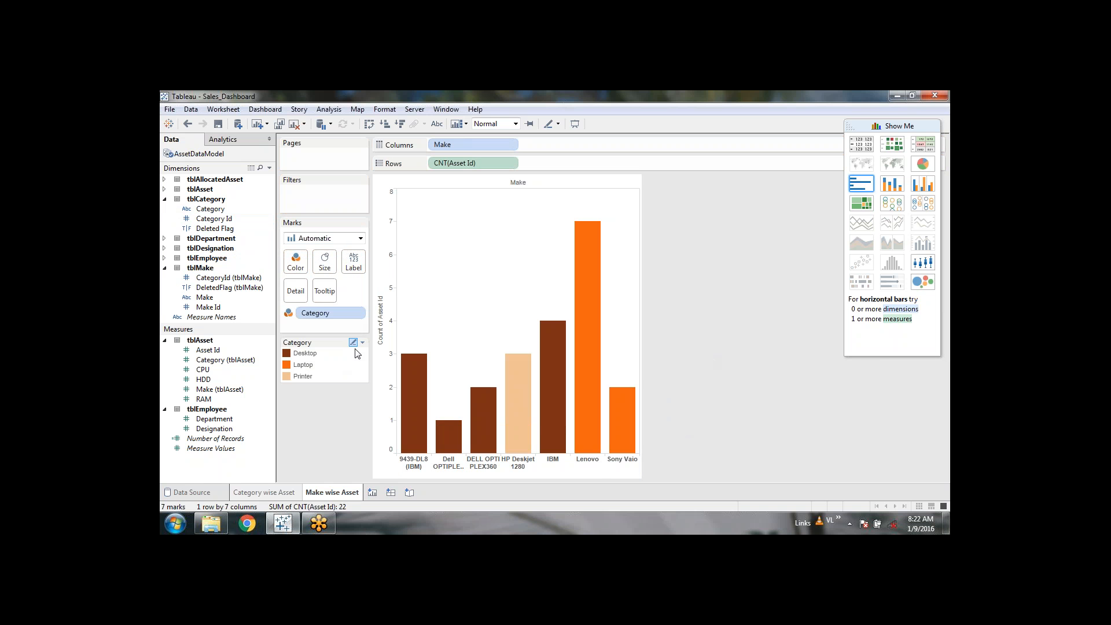
{"action": "left_click", "coordinate": [363, 343]}
{"action": "left_click", "coordinate": [332, 356]}
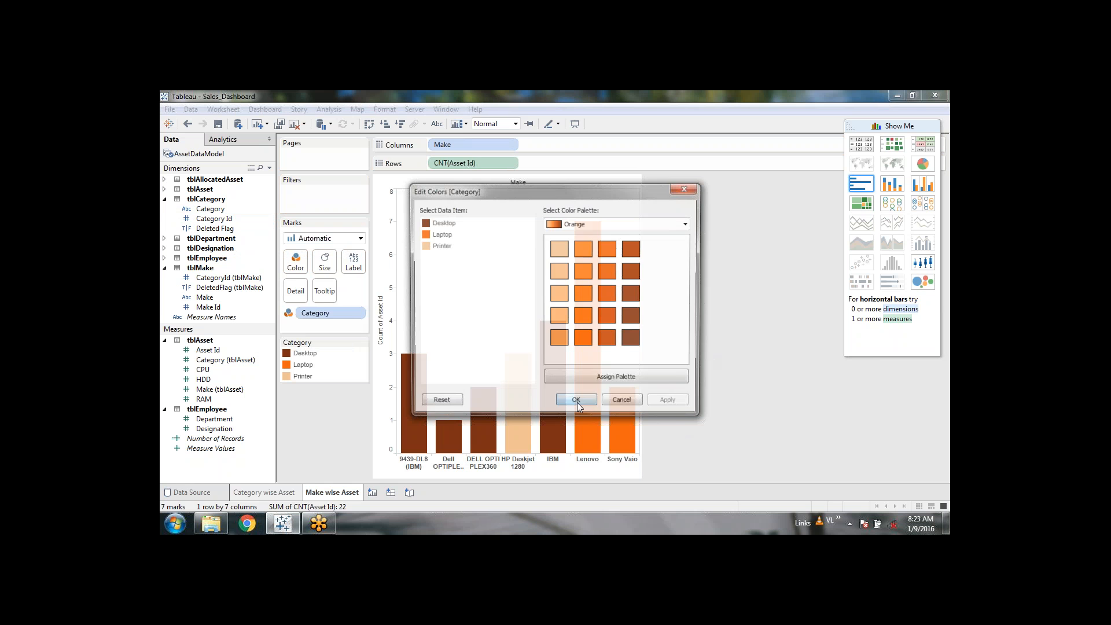
{"action": "left_click", "coordinate": [633, 224]}
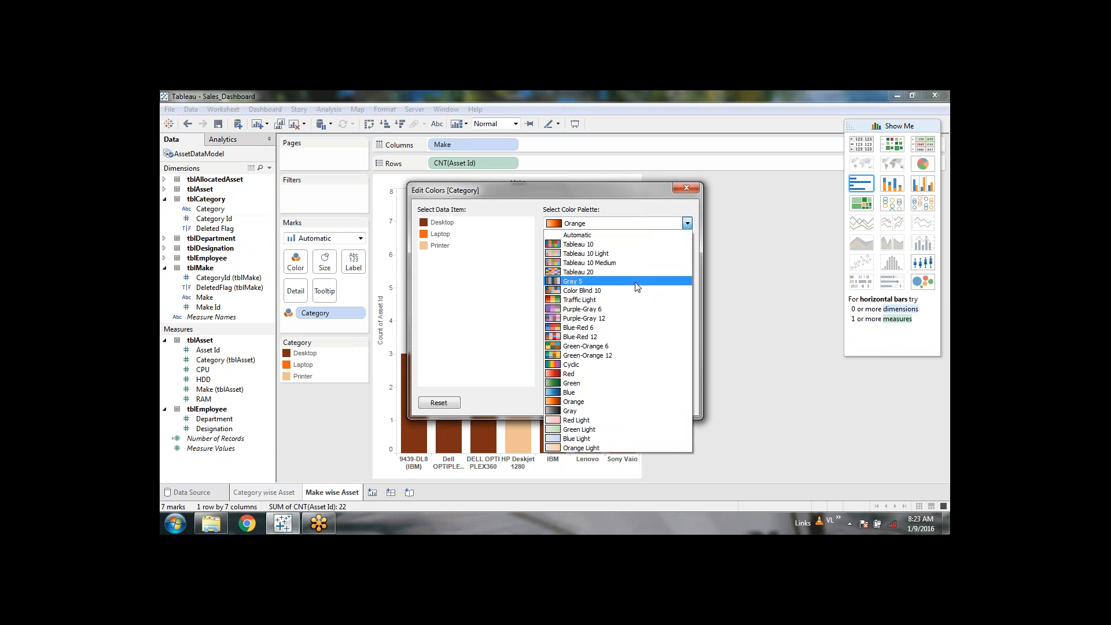
{"action": "left_click", "coordinate": [616, 299]}
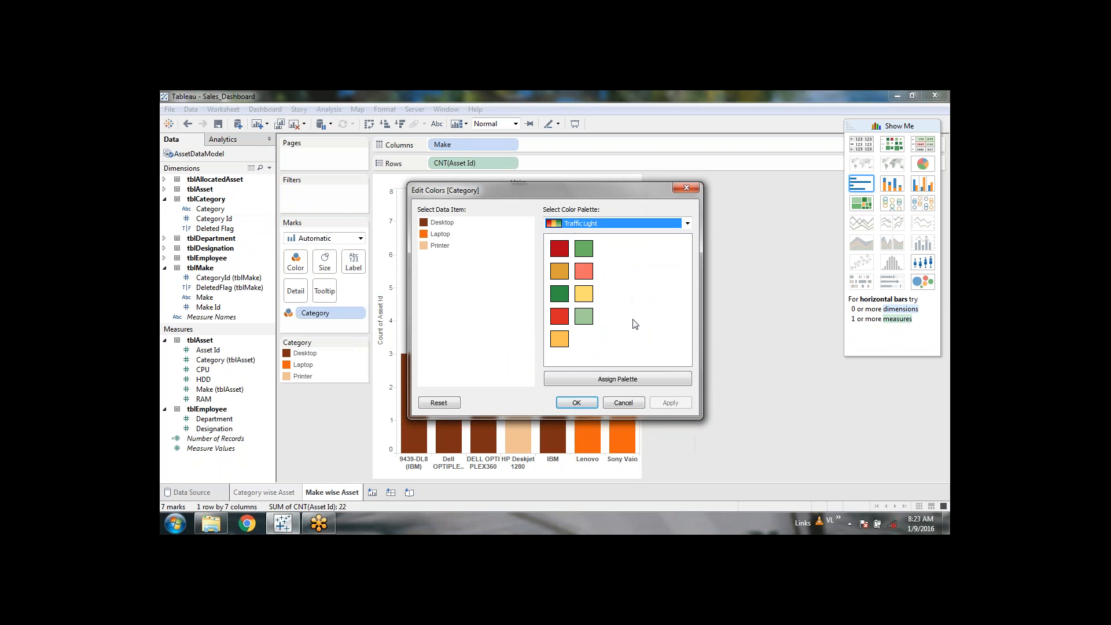
{"action": "left_click", "coordinate": [634, 379]}
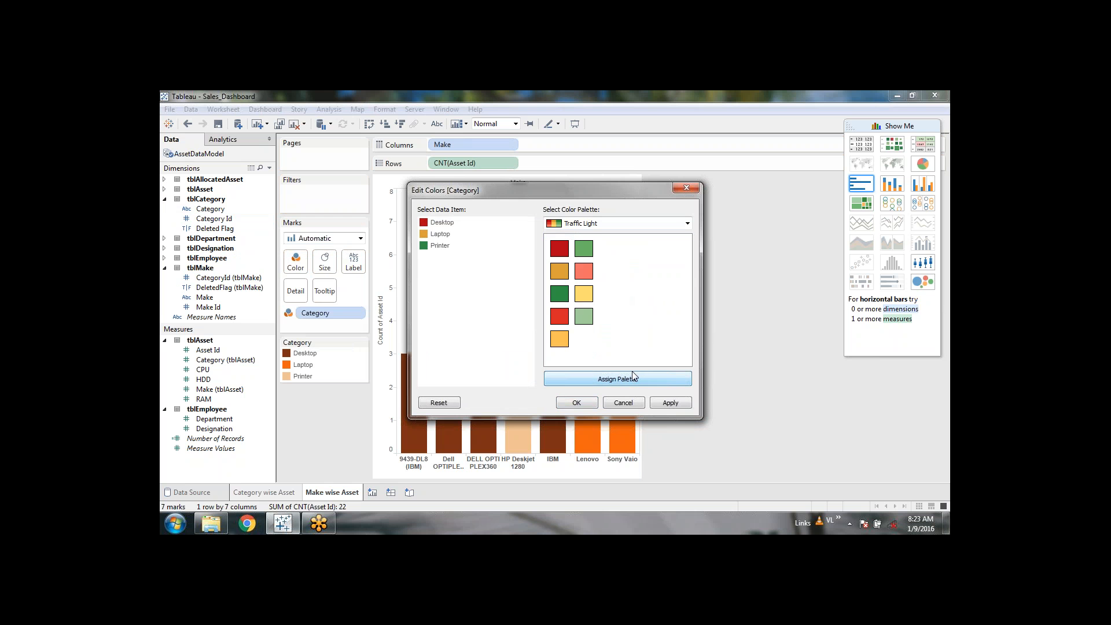
{"action": "left_click", "coordinate": [670, 403]}
{"action": "left_click", "coordinate": [580, 403]}
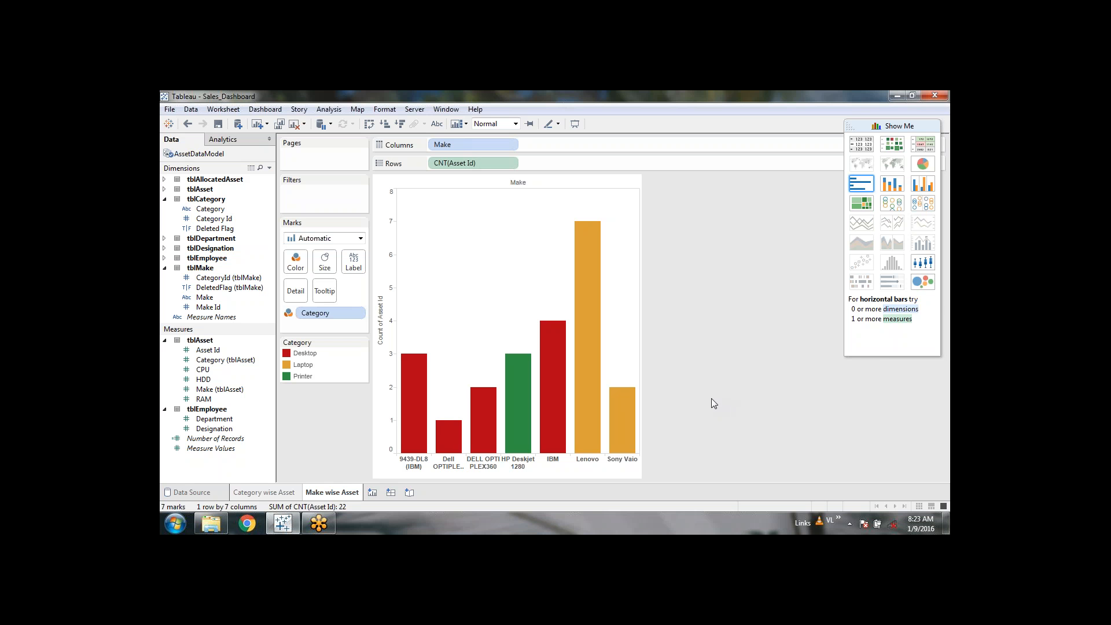
Remove the Category coloring from the Make bars and apply the Category field as their color again.
{"action": "left_click", "coordinate": [359, 313]}
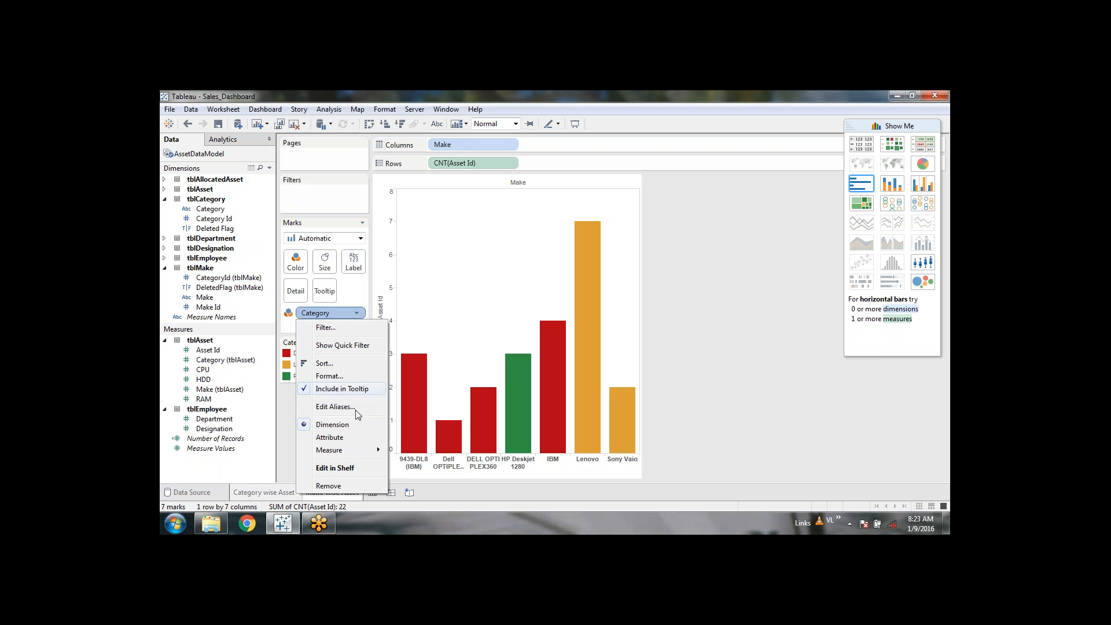
{"action": "left_click", "coordinate": [347, 488]}
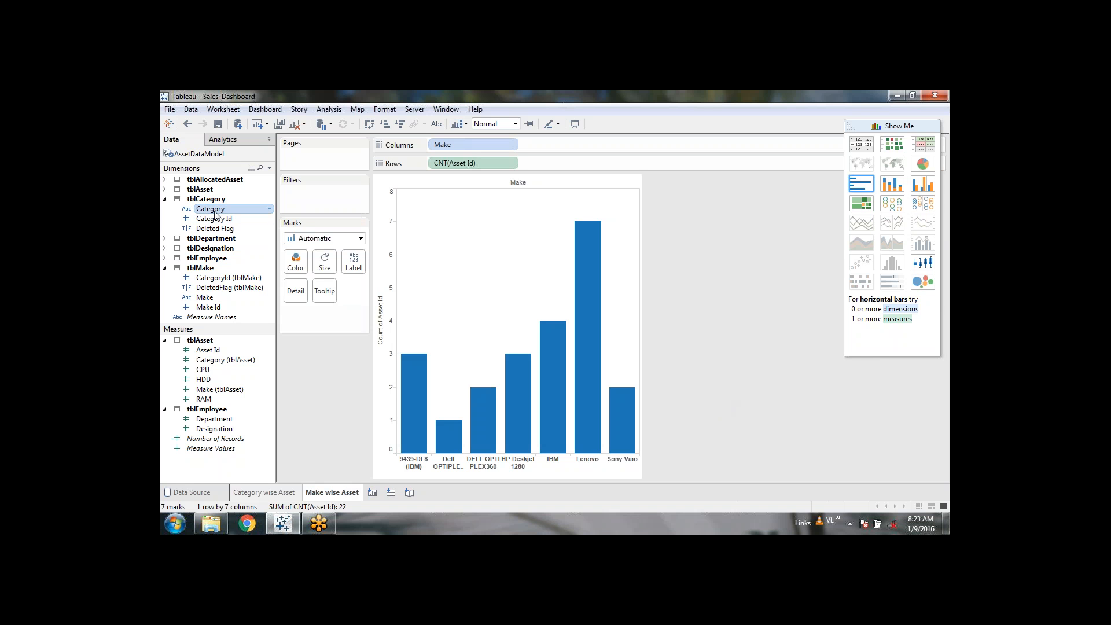
{"action": "left_click_drag", "start_coordinate": [208, 214], "coordinate": [295, 263]}
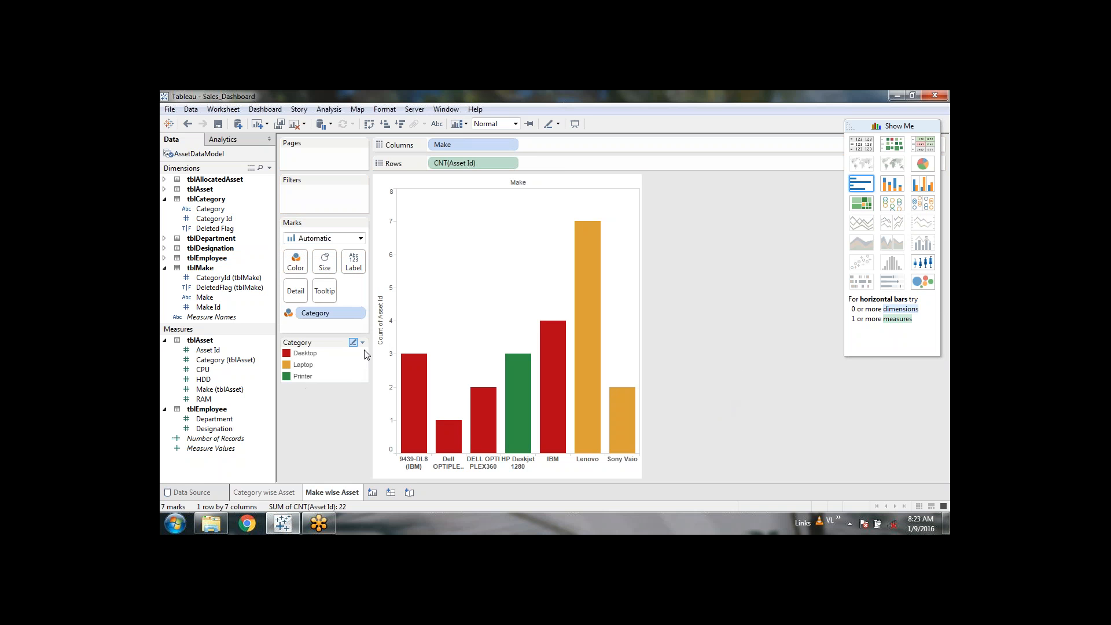
Replace the Category coloring of the bars with the Make field from tblMake.
{"action": "left_click", "coordinate": [357, 313]}
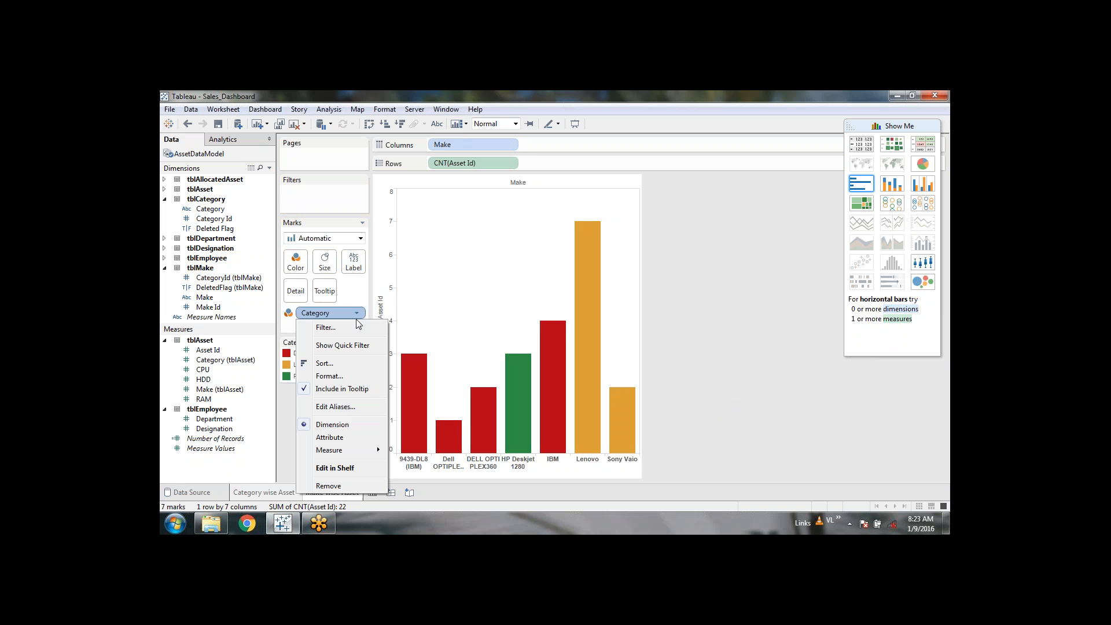
{"action": "left_click", "coordinate": [341, 484]}
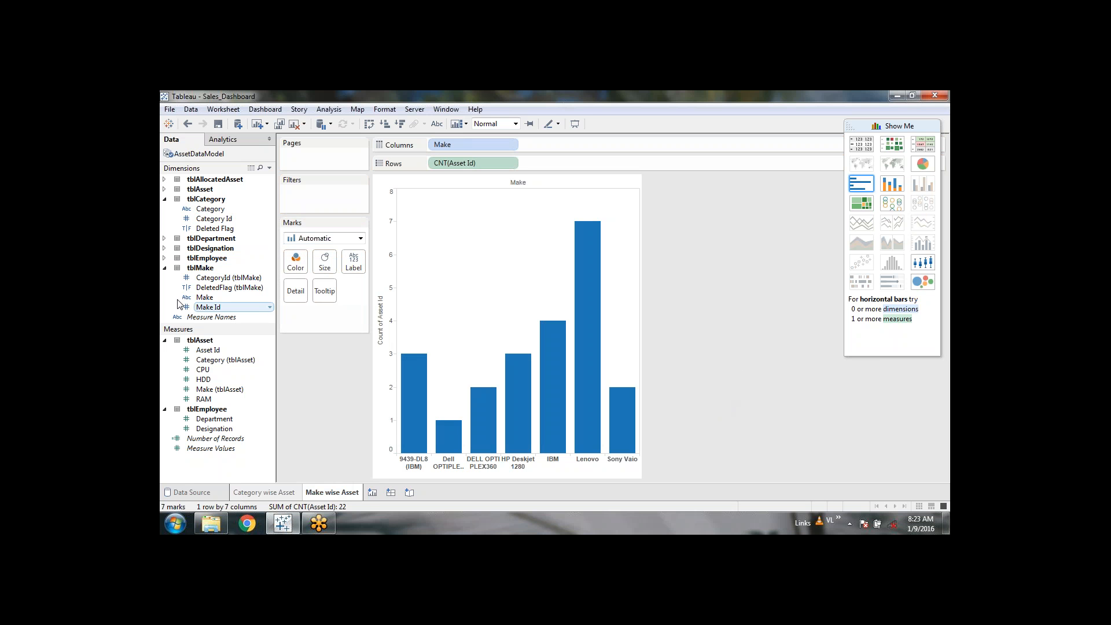
{"action": "left_click_drag", "start_coordinate": [210, 301], "coordinate": [295, 262]}
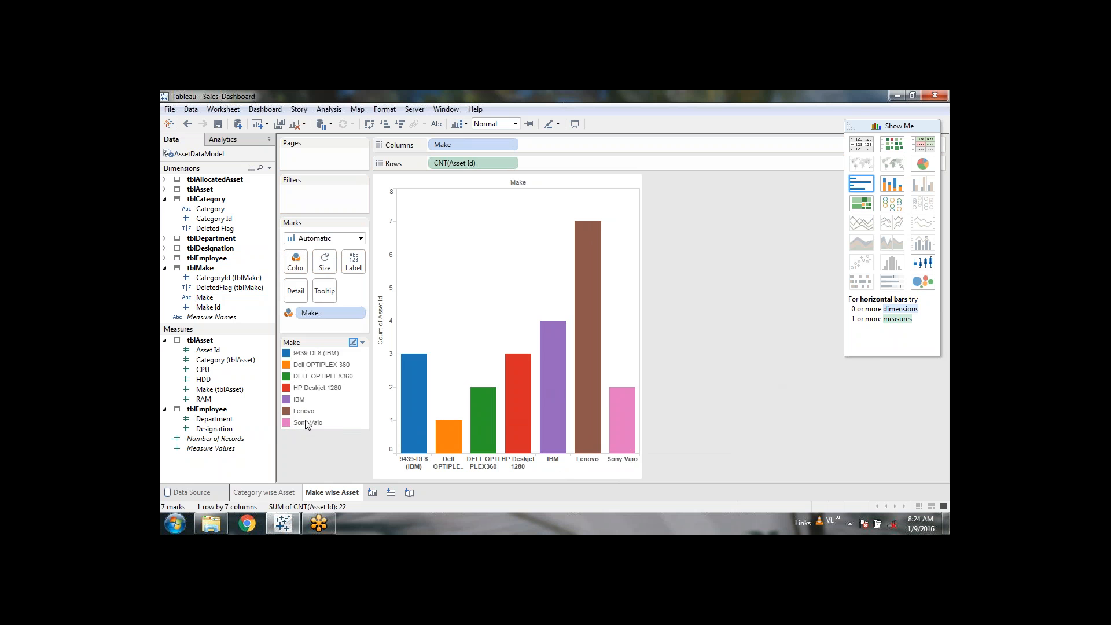
Remove the Make coloring and color the bars by the Category field from tblCategory again.
{"action": "left_click", "coordinate": [357, 314]}
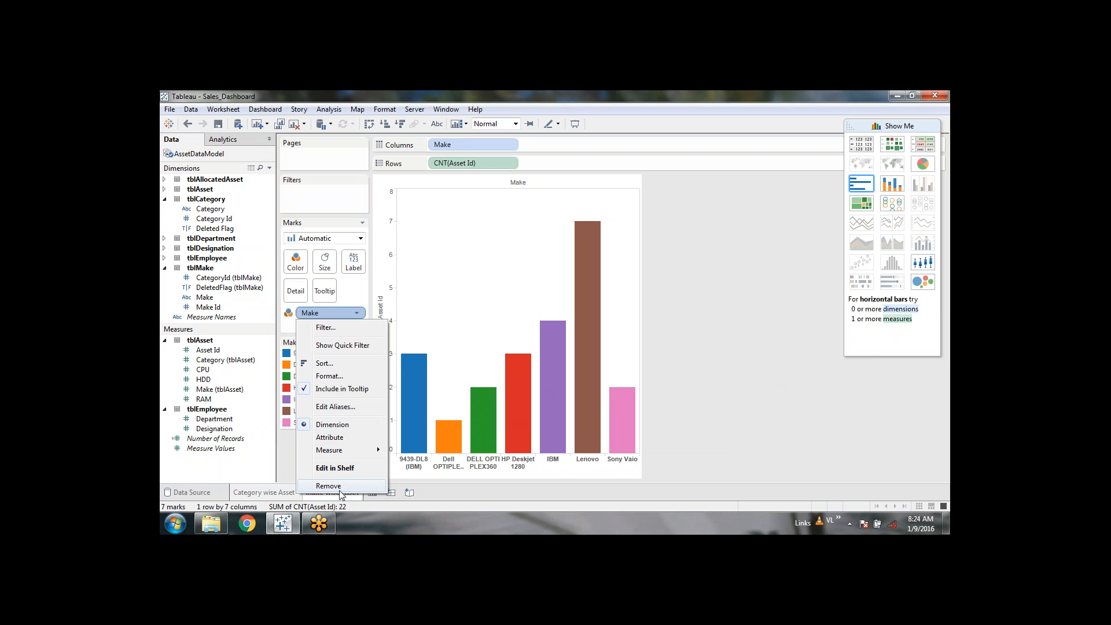
{"action": "left_click", "coordinate": [340, 492]}
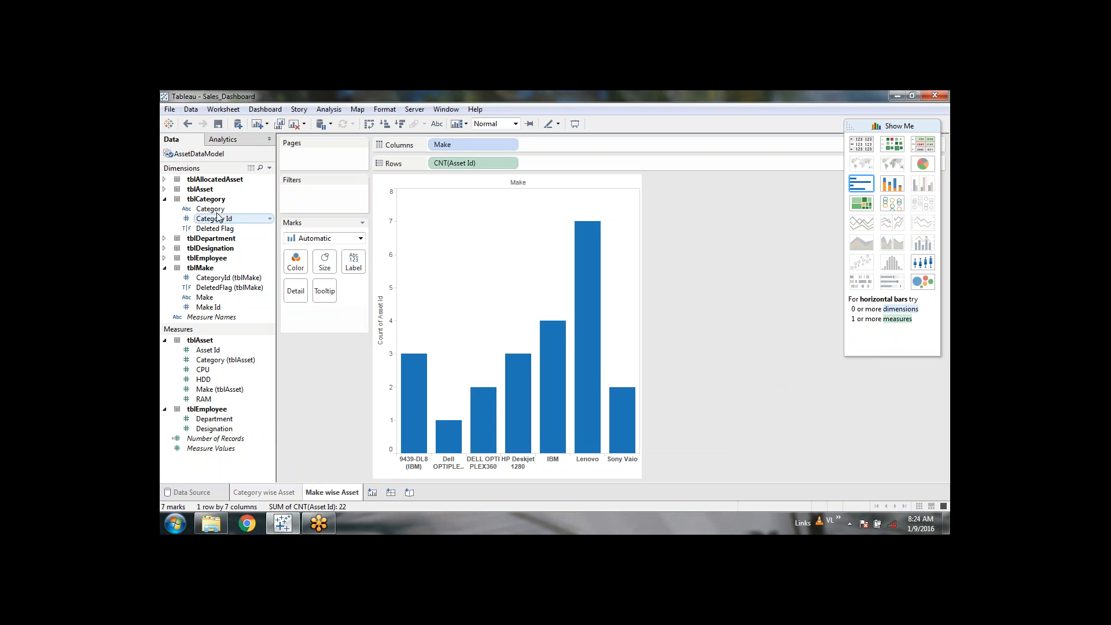
{"action": "left_click_drag", "start_coordinate": [210, 209], "coordinate": [291, 265]}
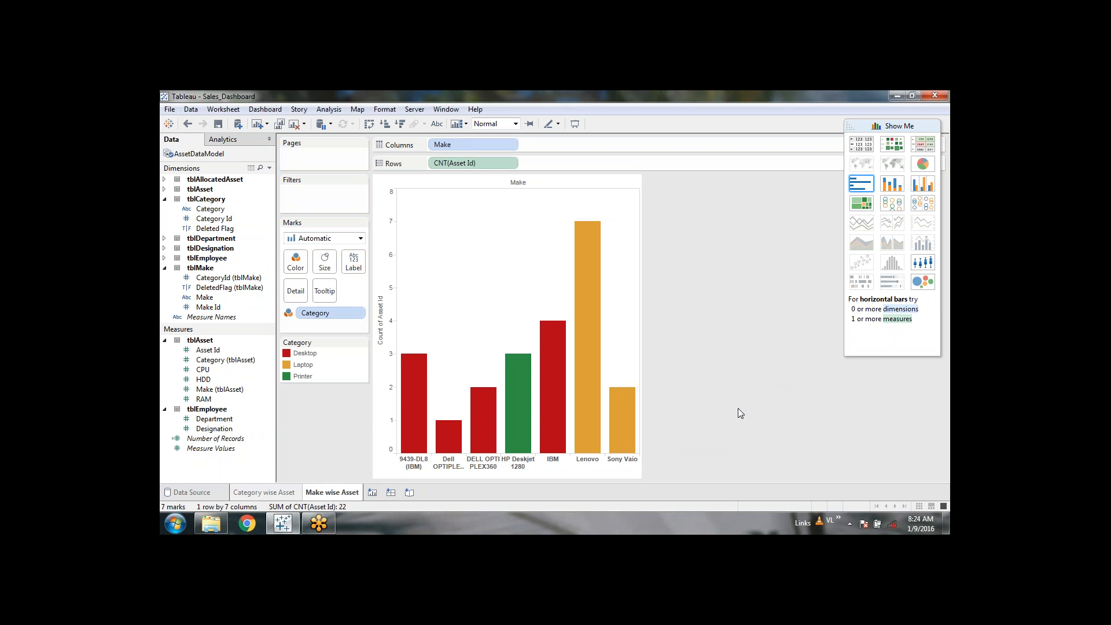
Try ascending and descending sorting on the Make bars and leave them sorted ascending by asset count.
{"action": "left_click", "coordinate": [384, 124]}
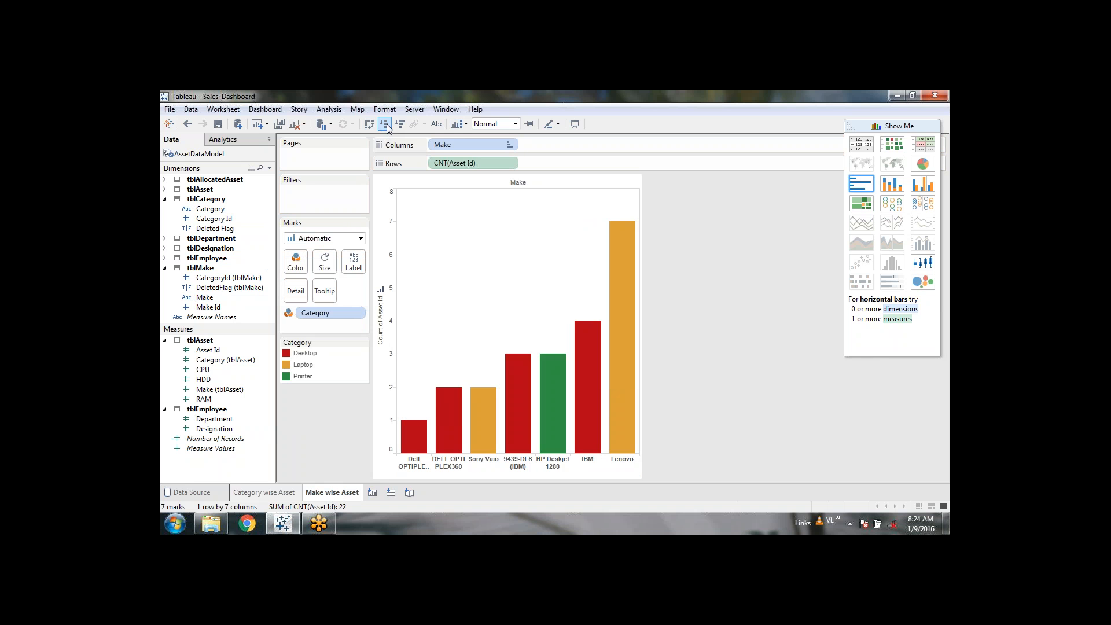
{"action": "left_click", "coordinate": [400, 124]}
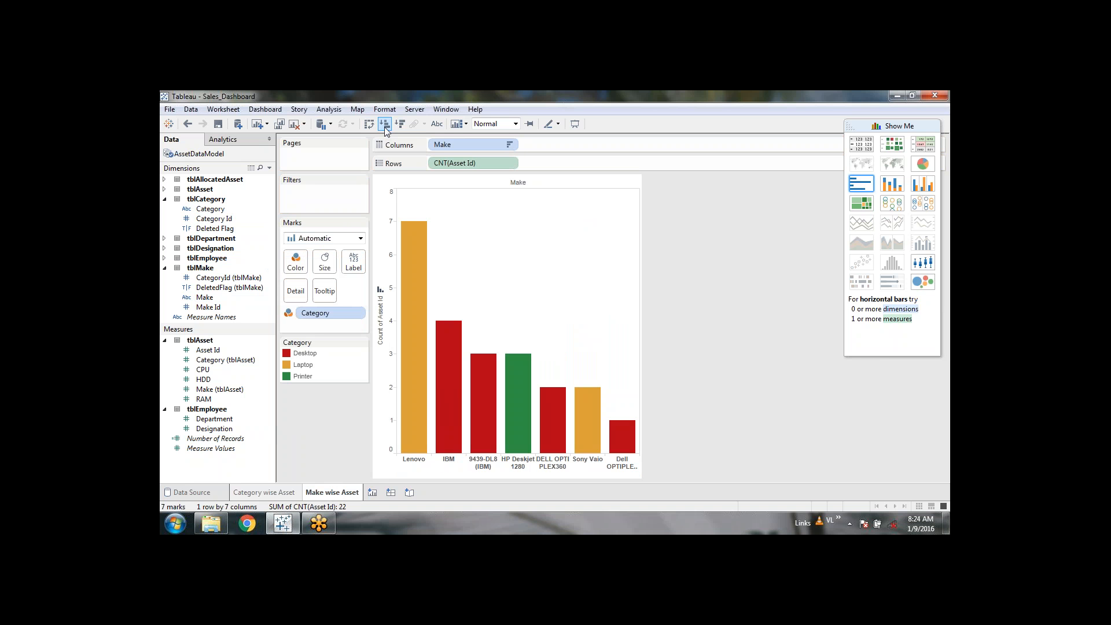
{"action": "left_click", "coordinate": [384, 126]}
Look at the sort settings of the Category color legend without changing its order.
{"action": "left_click", "coordinate": [363, 343]}
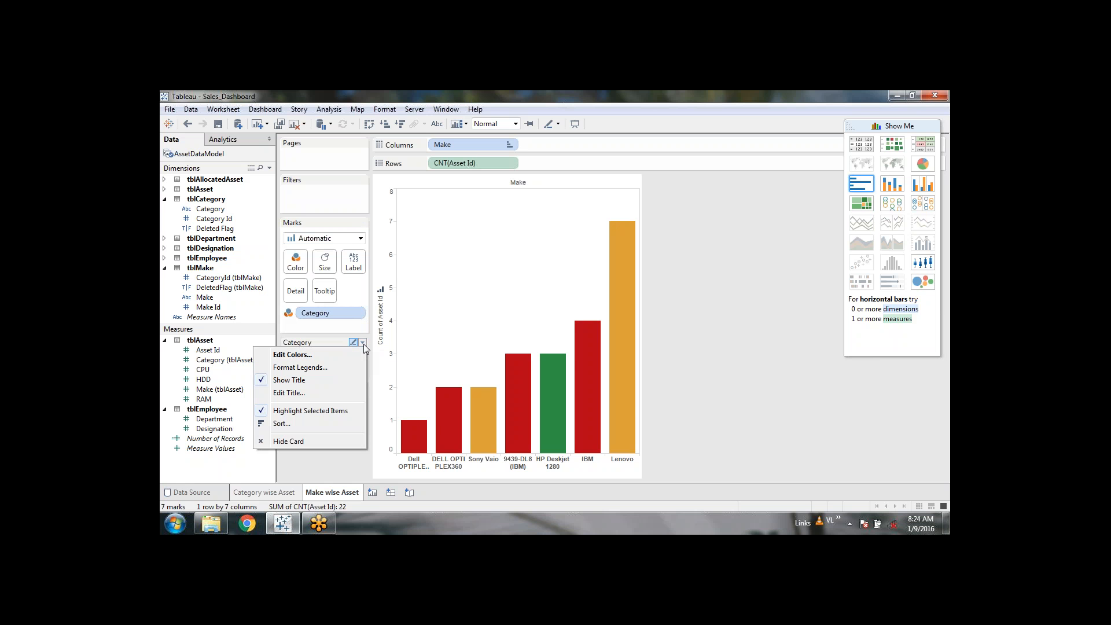
{"action": "left_click", "coordinate": [282, 423]}
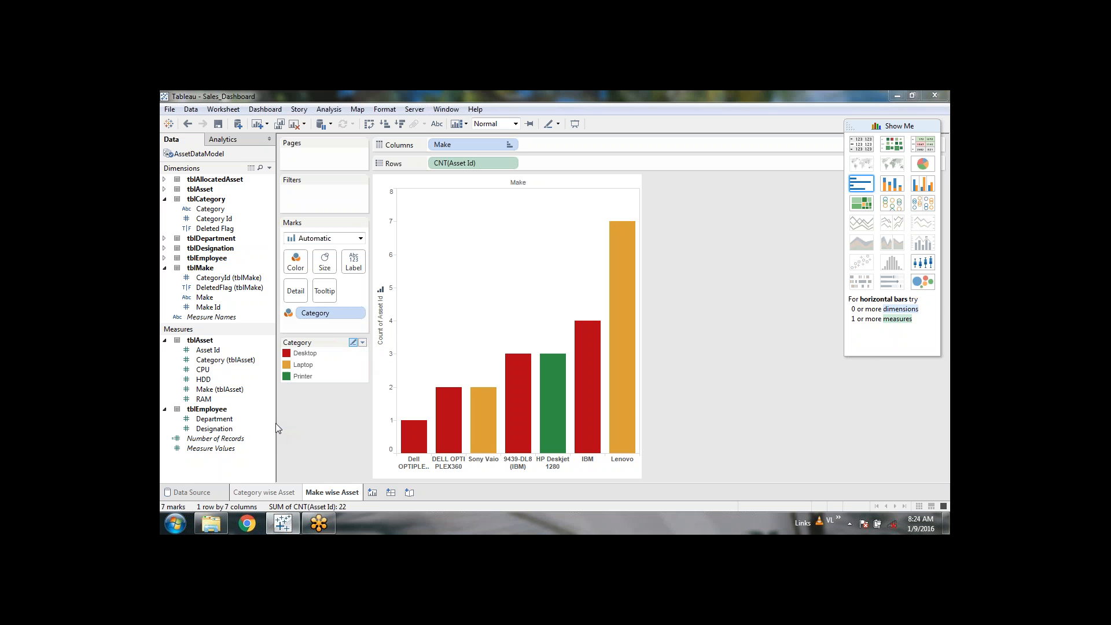
{"action": "left_click_drag", "start_coordinate": [648, 290], "coordinate": [616, 150]}
{"action": "left_click", "coordinate": [699, 403]}
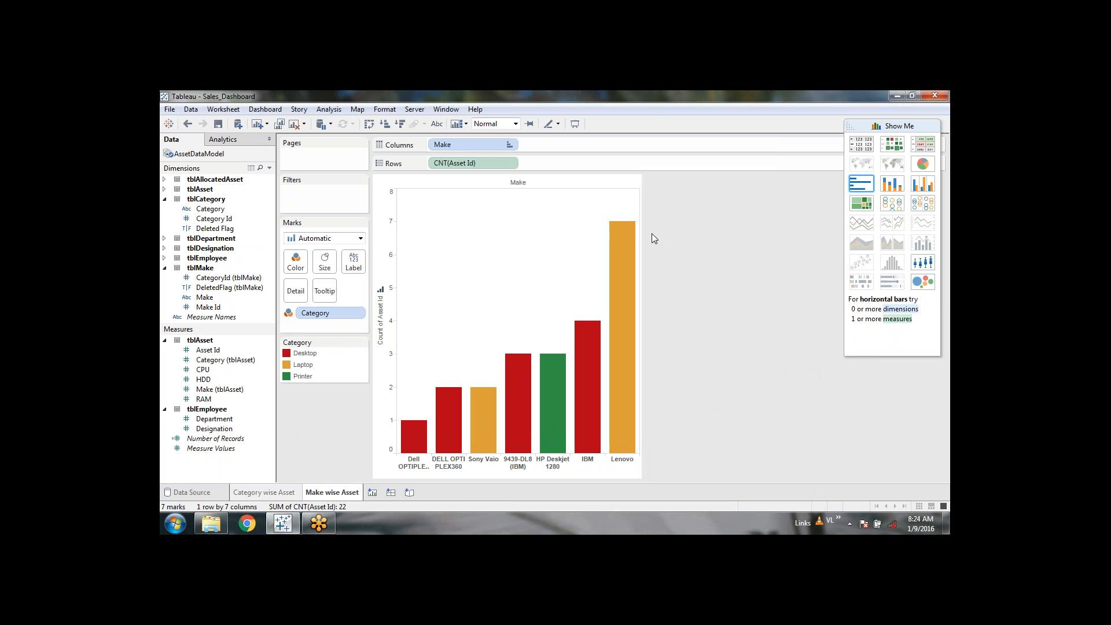
Label the Make bars with the Asset Id measure and change the label's aggregation to Count.
{"action": "mouse_move", "coordinate": [634, 236]}
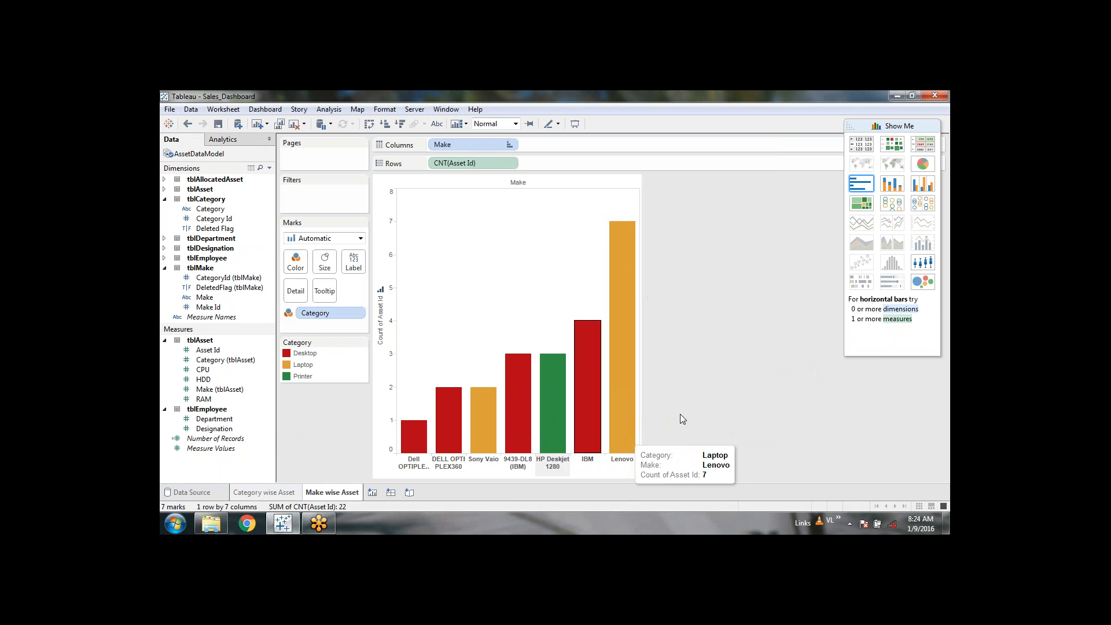
{"action": "mouse_move", "coordinate": [553, 431]}
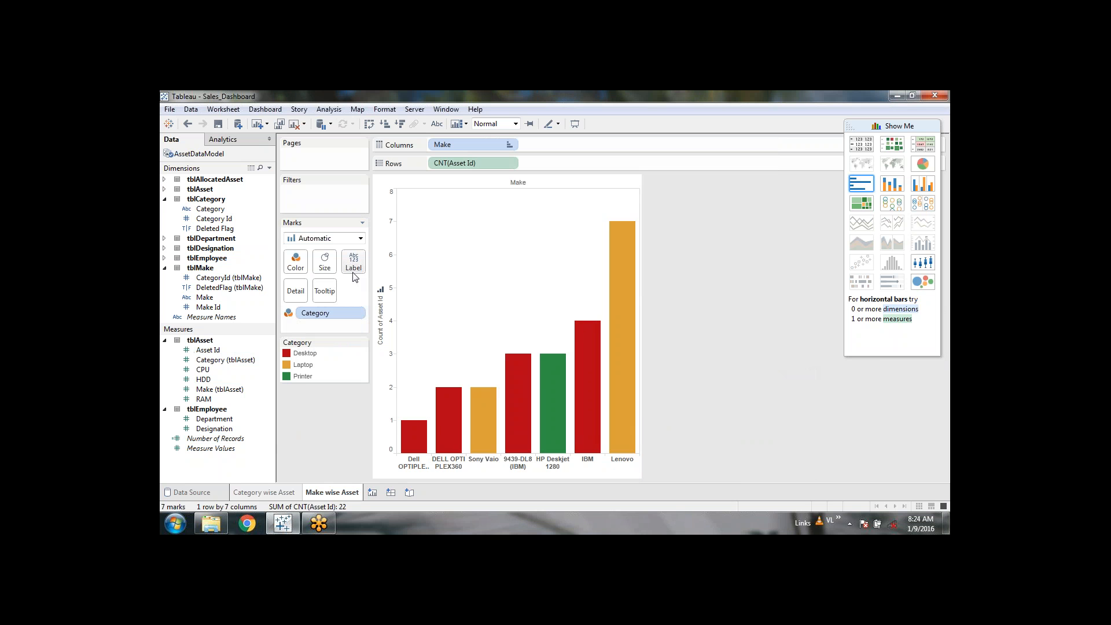
{"action": "left_click", "coordinate": [213, 352]}
{"action": "left_click_drag", "start_coordinate": [213, 352], "coordinate": [354, 261]}
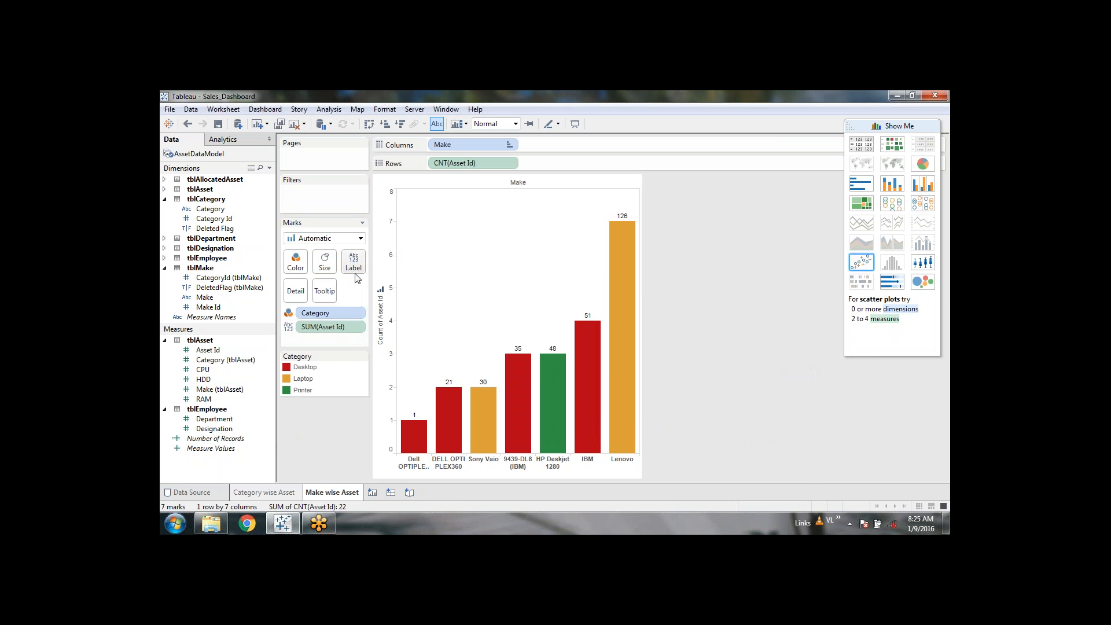
{"action": "left_click", "coordinate": [356, 328]}
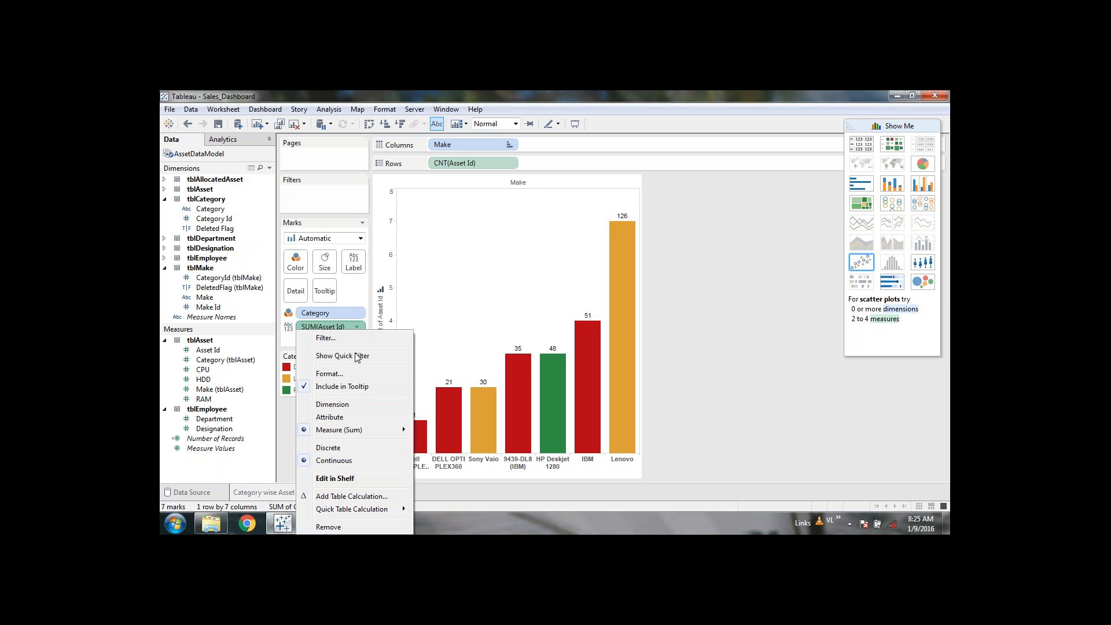
{"action": "mouse_move", "coordinate": [358, 431]}
{"action": "left_click", "coordinate": [440, 420]}
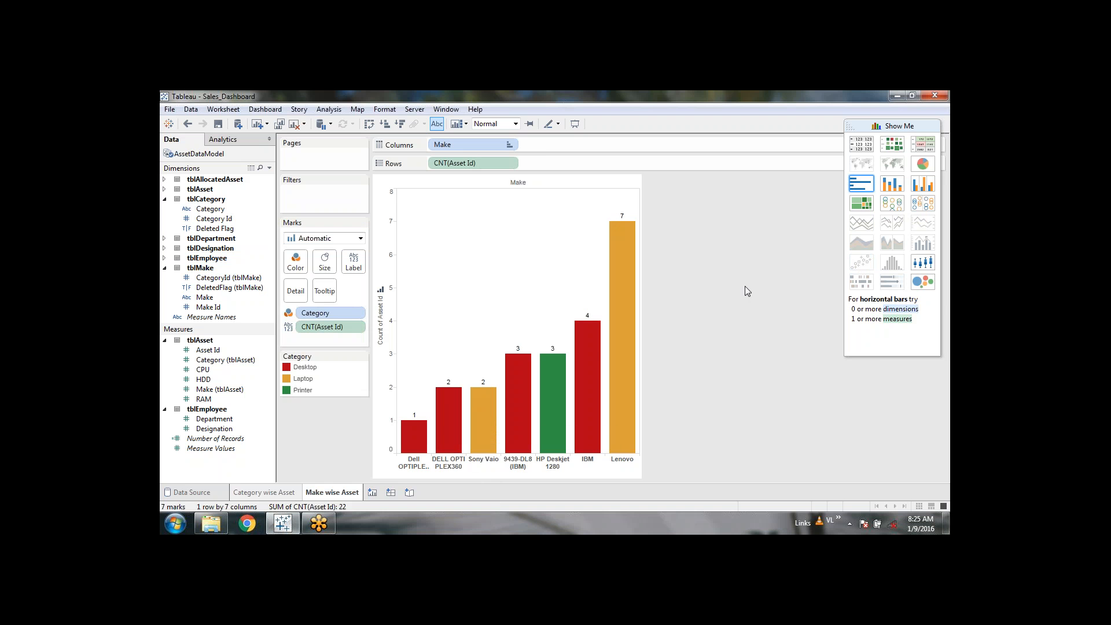
Edit the bars' tooltip so the text before the asset count reads "No of Asset:" instead of "Count of Asset Id:".
{"action": "mouse_move", "coordinate": [599, 379]}
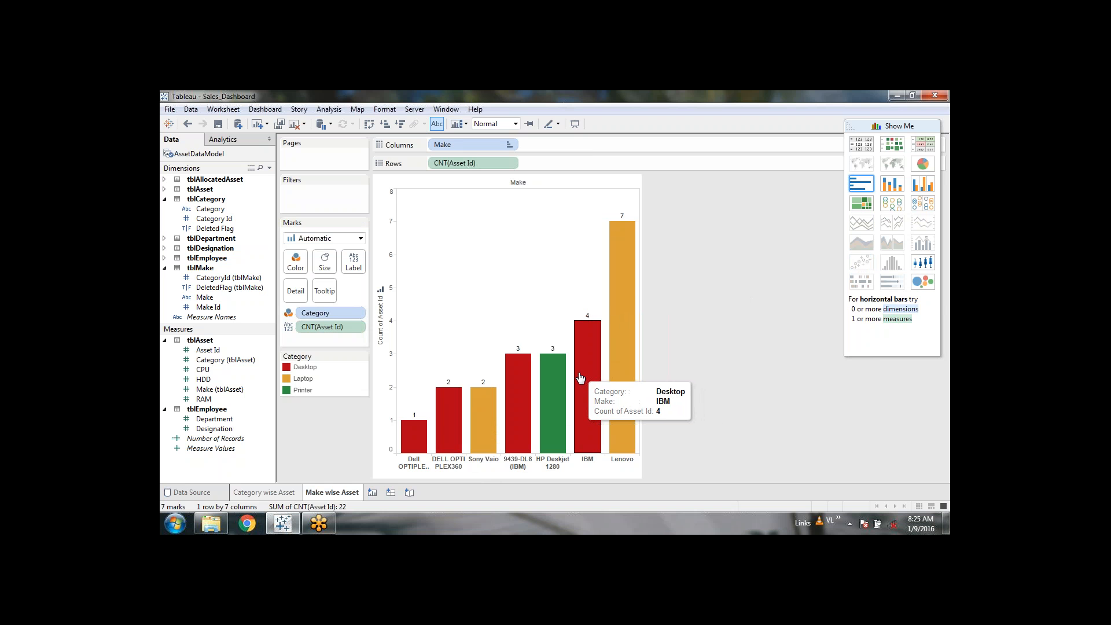
{"action": "mouse_move", "coordinate": [545, 383]}
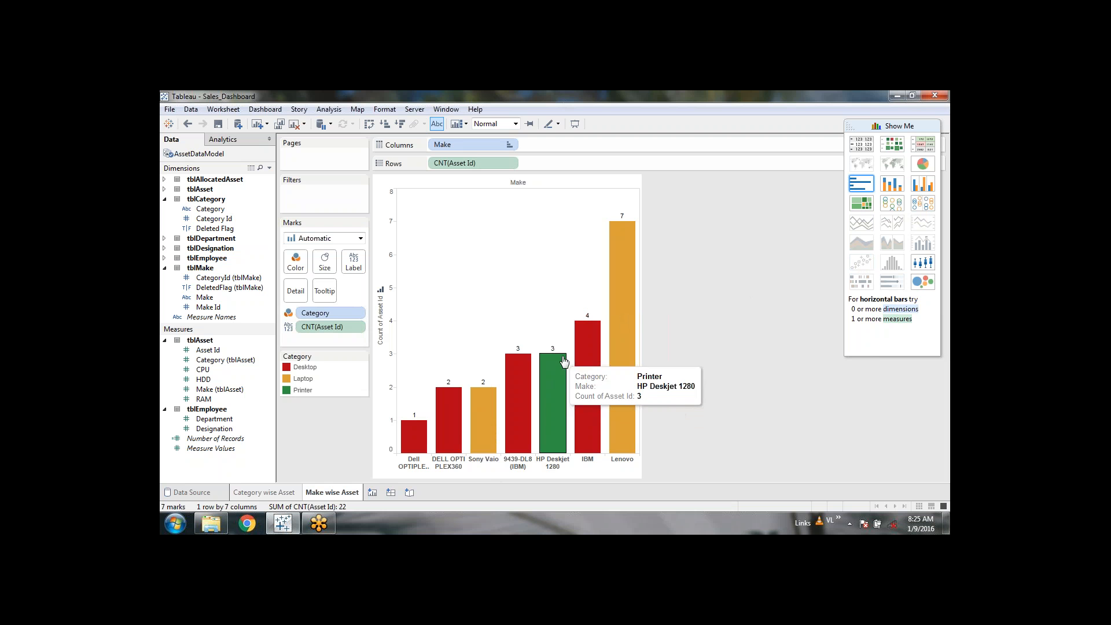
{"action": "mouse_move", "coordinate": [621, 268]}
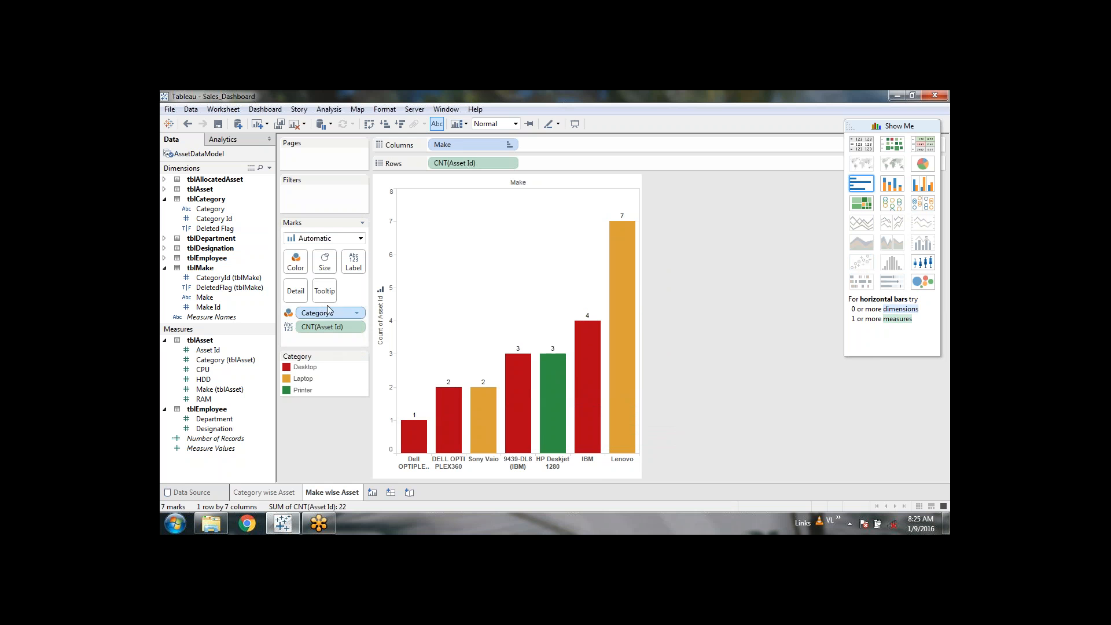
{"action": "mouse_move", "coordinate": [522, 431]}
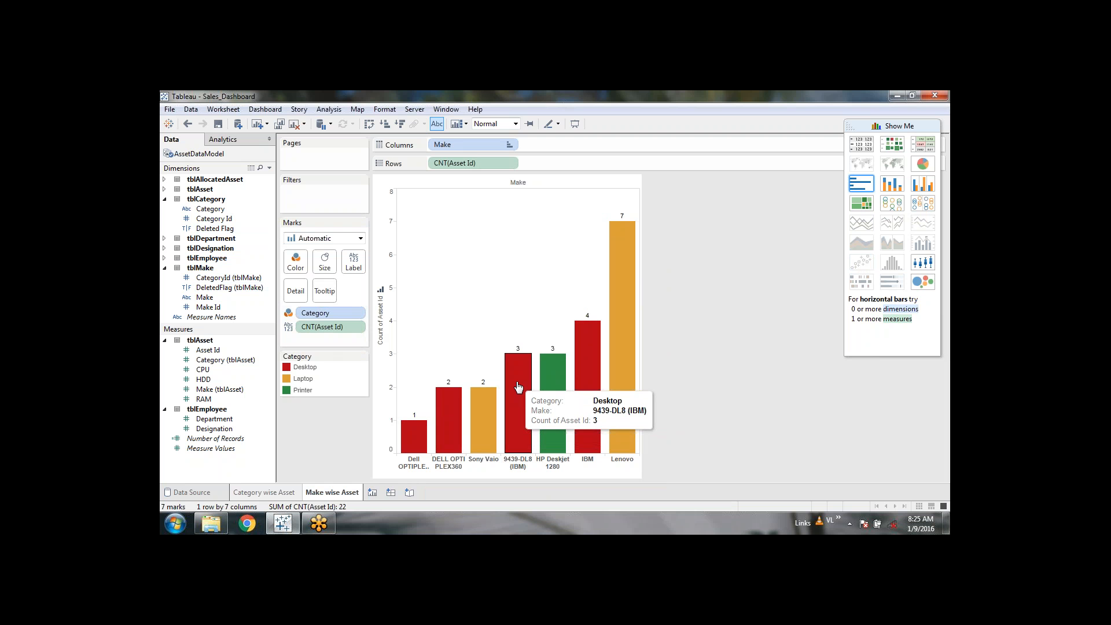
{"action": "left_click", "coordinate": [325, 291]}
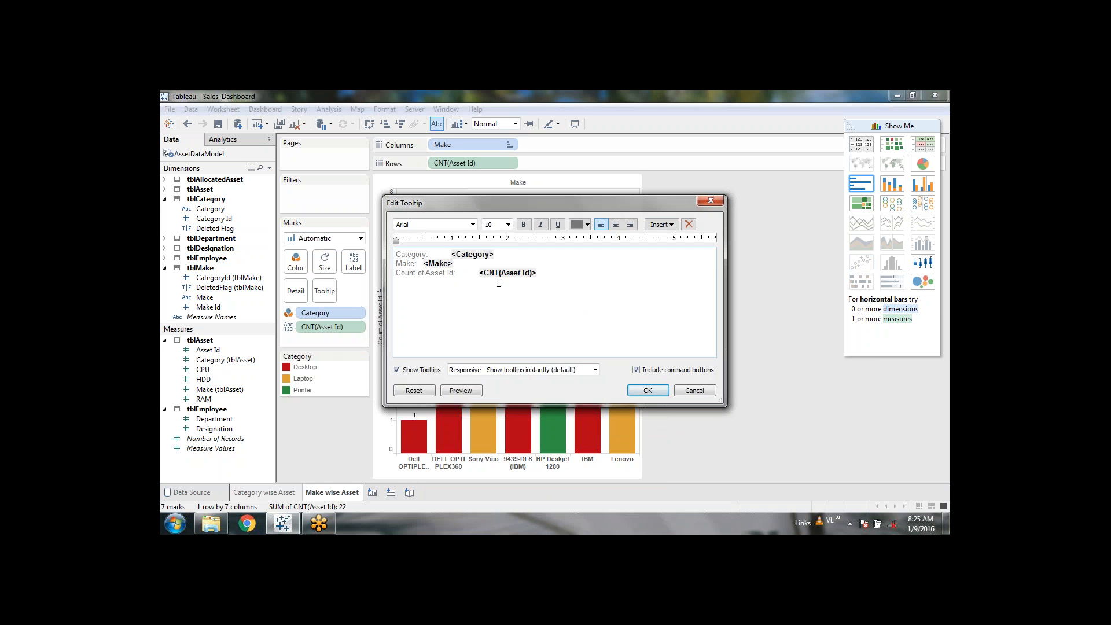
{"action": "left_click_drag", "start_coordinate": [396, 272], "coordinate": [455, 273]}
{"action": "type", "text": "No "}
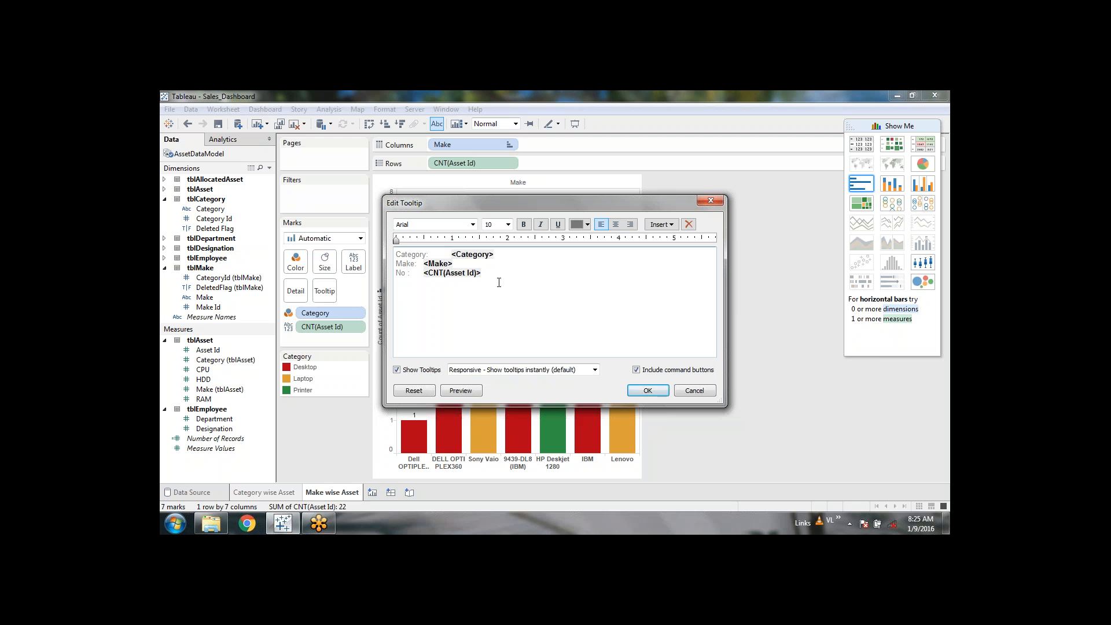
{"action": "type", "text": "of Asset:"}
{"action": "left_click", "coordinate": [651, 389]}
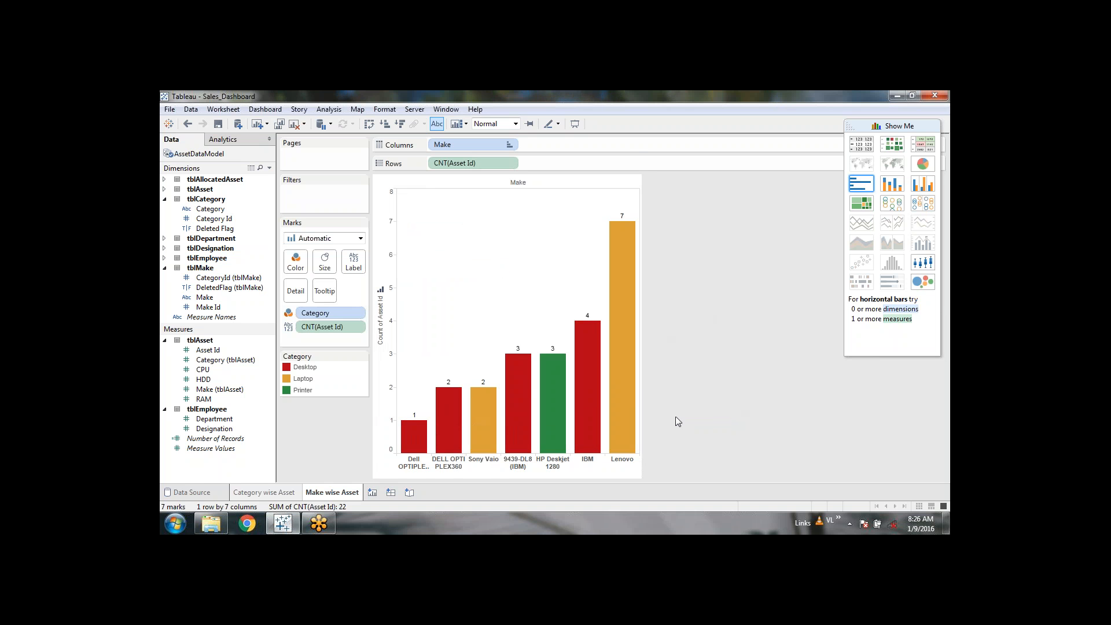
Compare the charts on the Category wise Asset and Make wise Asset worksheets, ending on Make wise Asset.
{"action": "left_click", "coordinate": [276, 492]}
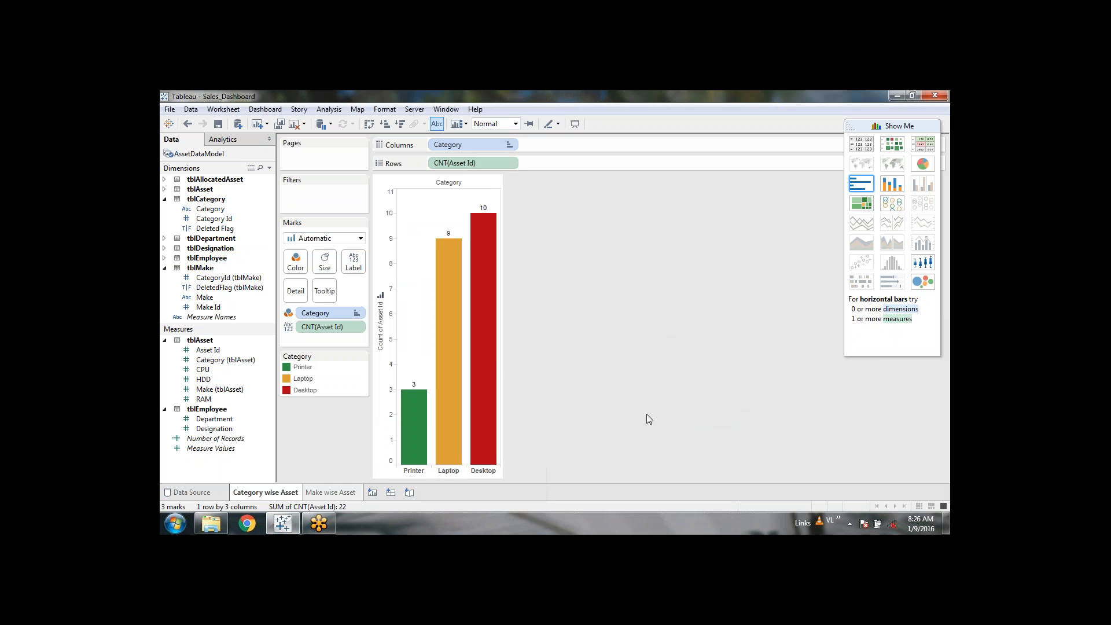
{"action": "left_click", "coordinate": [344, 492]}
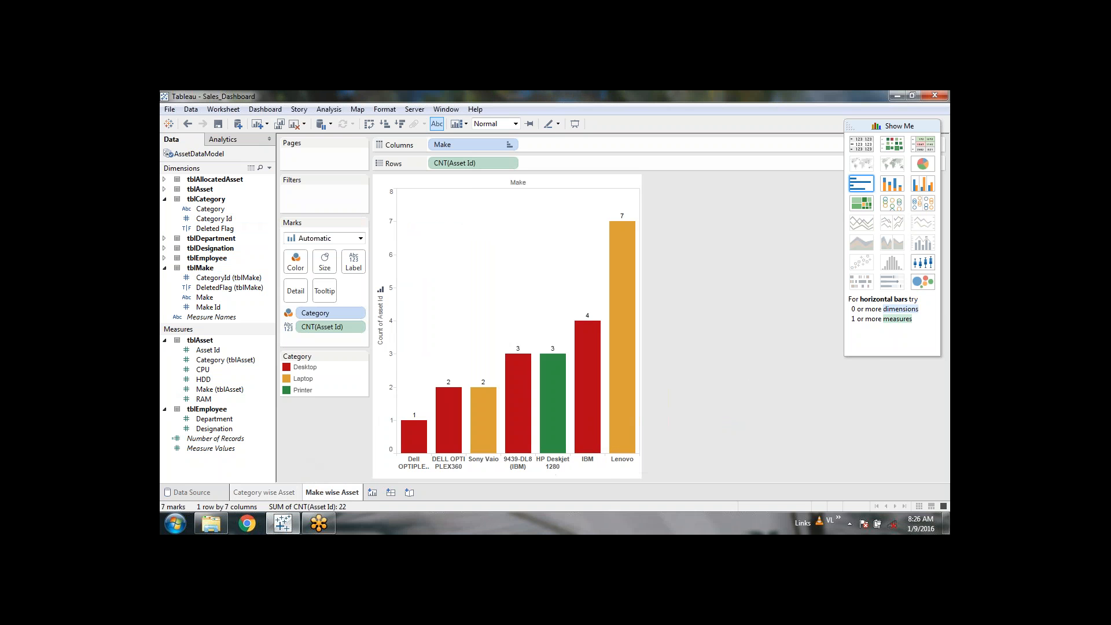
{"action": "left_click", "coordinate": [272, 493]}
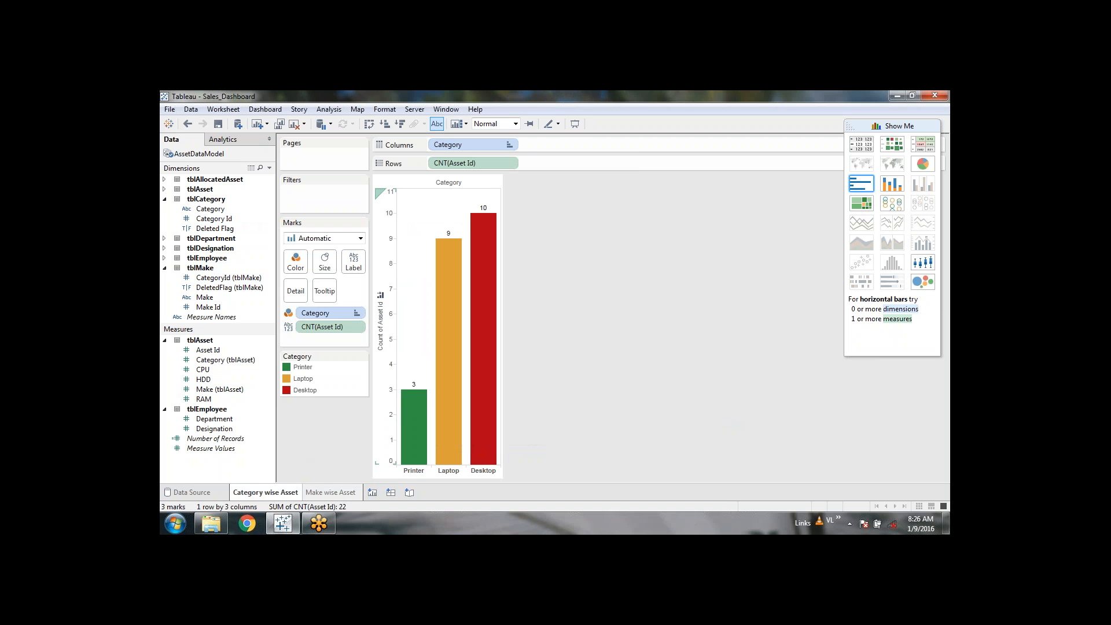
{"action": "left_click", "coordinate": [333, 495]}
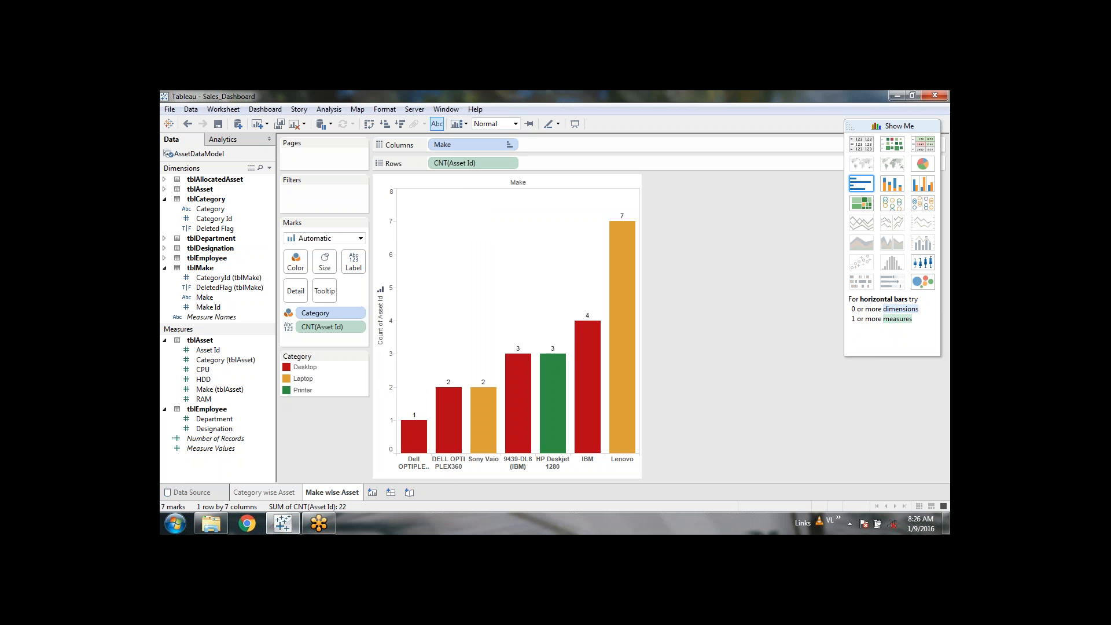
{"action": "left_click", "coordinate": [281, 495]}
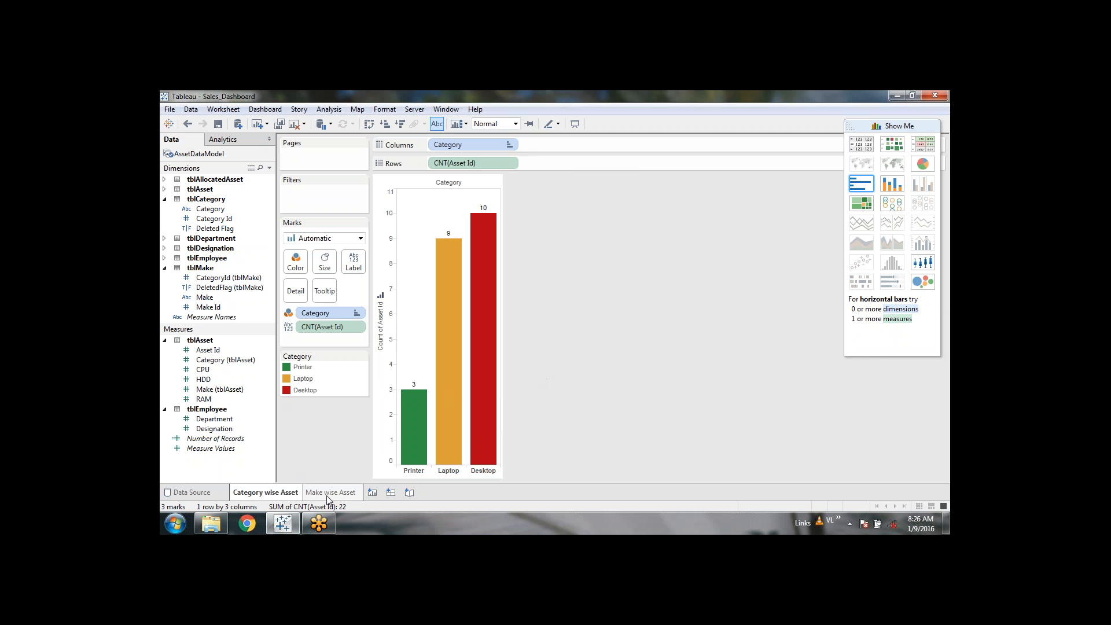
{"action": "mouse_move", "coordinate": [328, 498]}
{"action": "left_click", "coordinate": [330, 493]}
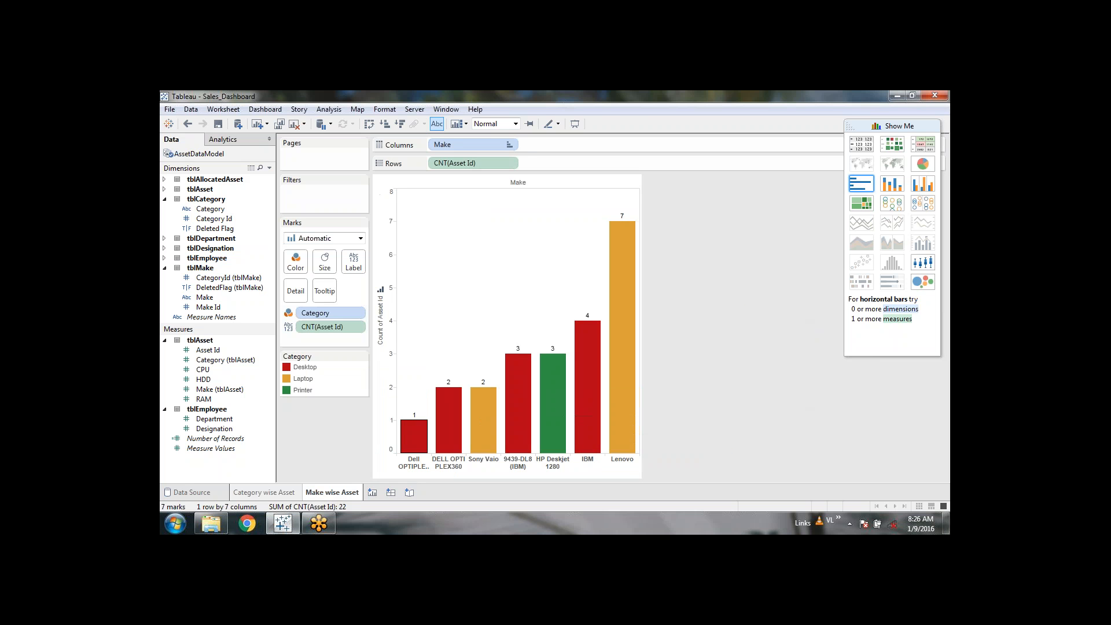
{"action": "mouse_move", "coordinate": [576, 425]}
{"action": "left_click", "coordinate": [281, 493]}
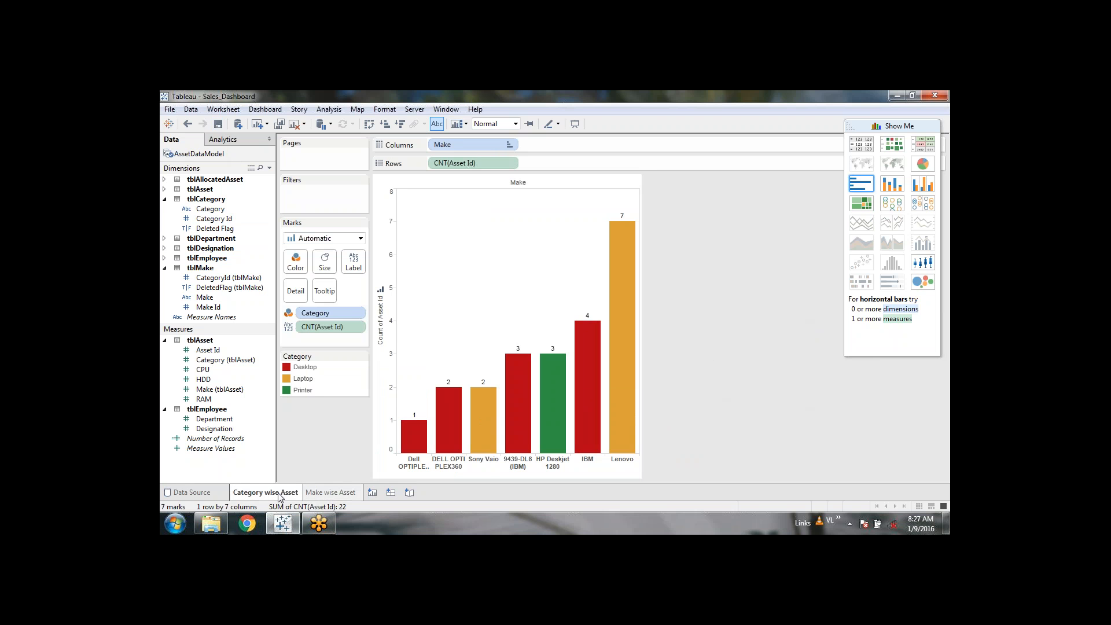
{"action": "left_click", "coordinate": [328, 493]}
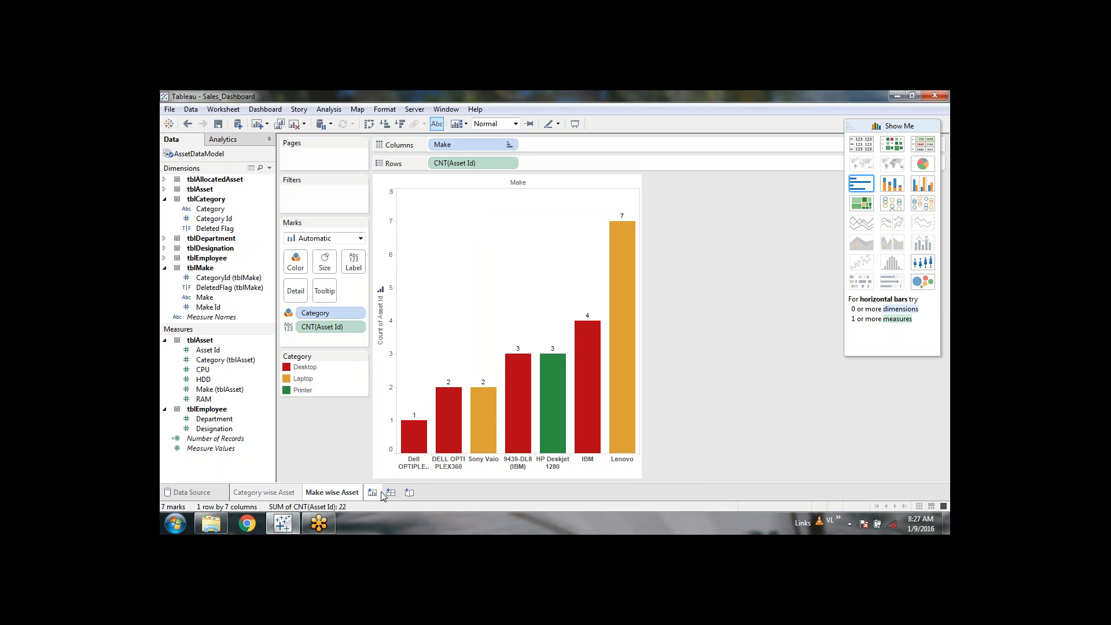
{"action": "mouse_move", "coordinate": [622, 391]}
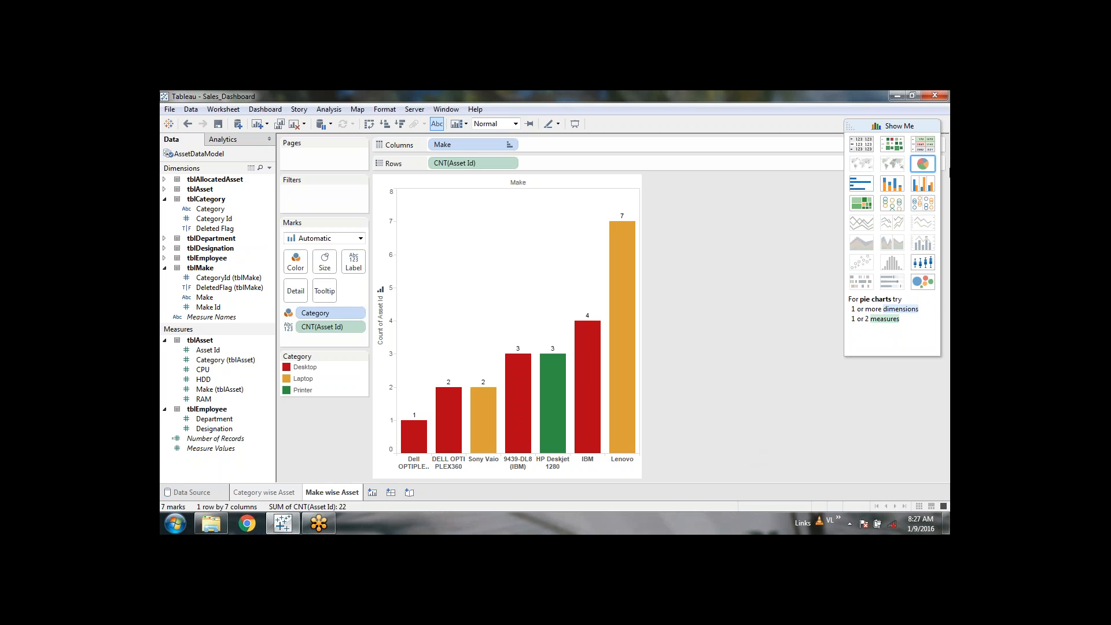
Add a new worksheet and name it "Department wise Employees".
{"action": "left_click", "coordinate": [372, 492]}
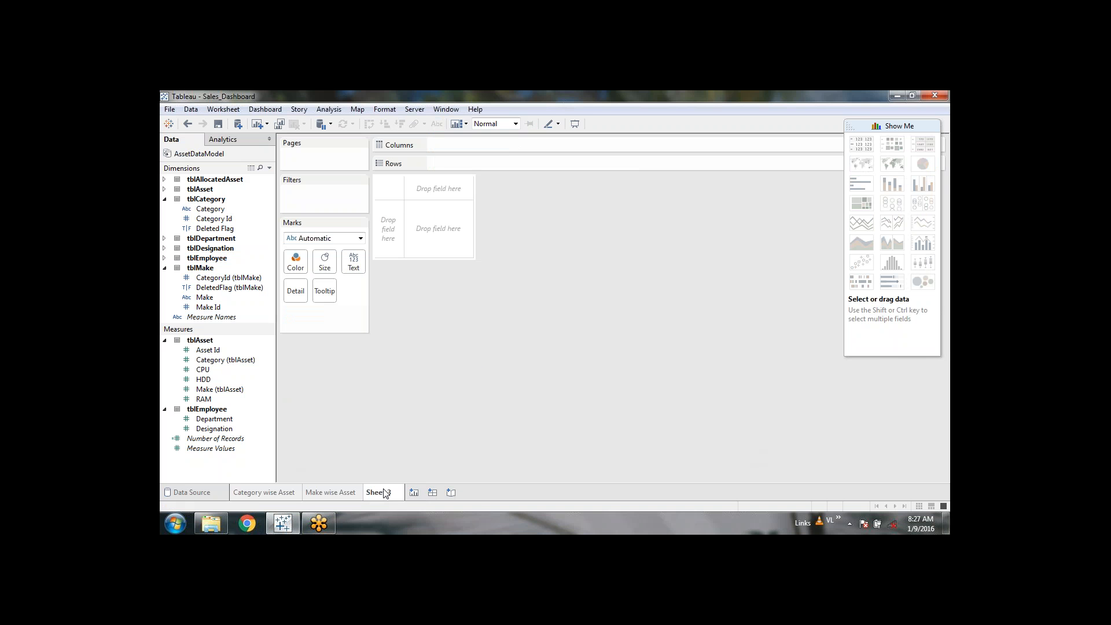
{"action": "double_click", "coordinate": [379, 492]}
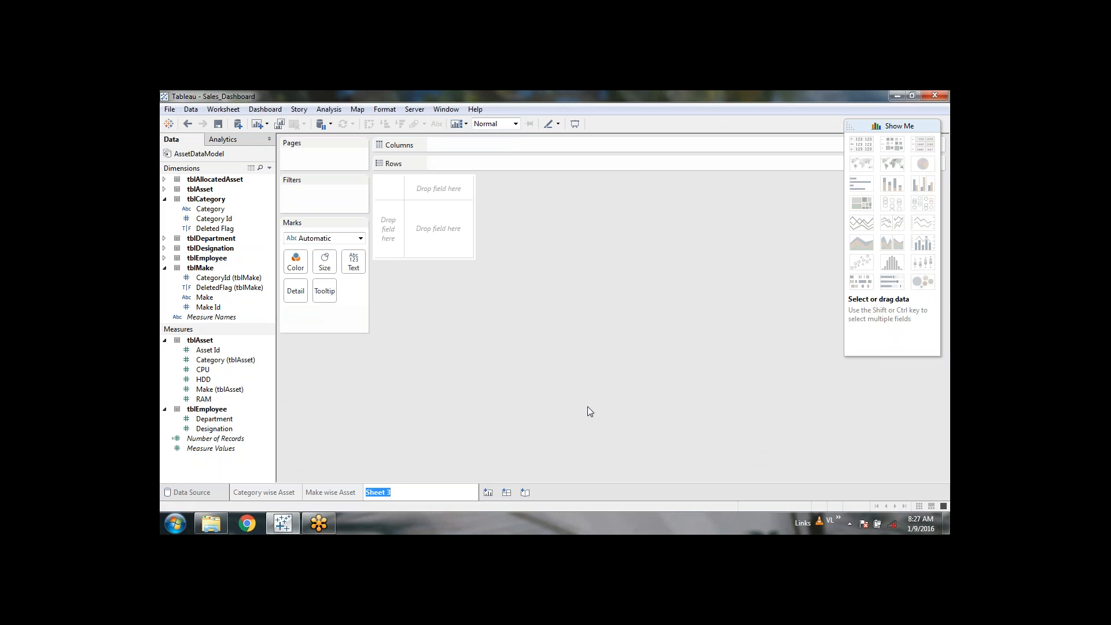
{"action": "type", "text": "Department wise Employees"}
{"action": "key", "text": "Return"}
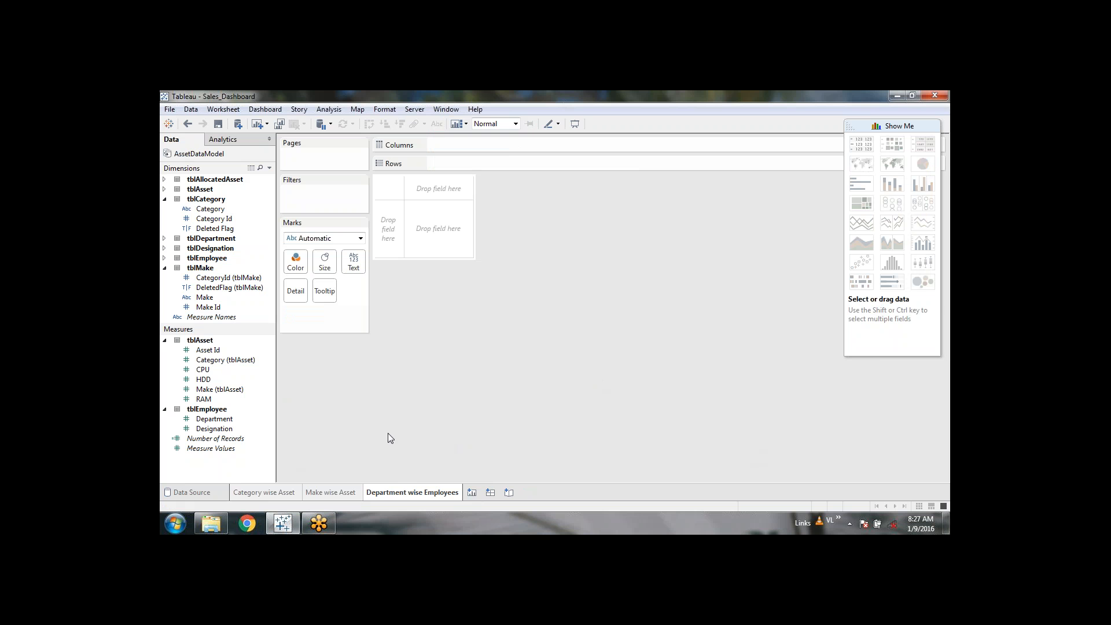
List the Department field from tblDepartment on the rows of the Department wise Employees worksheet.
{"action": "left_click", "coordinate": [164, 238]}
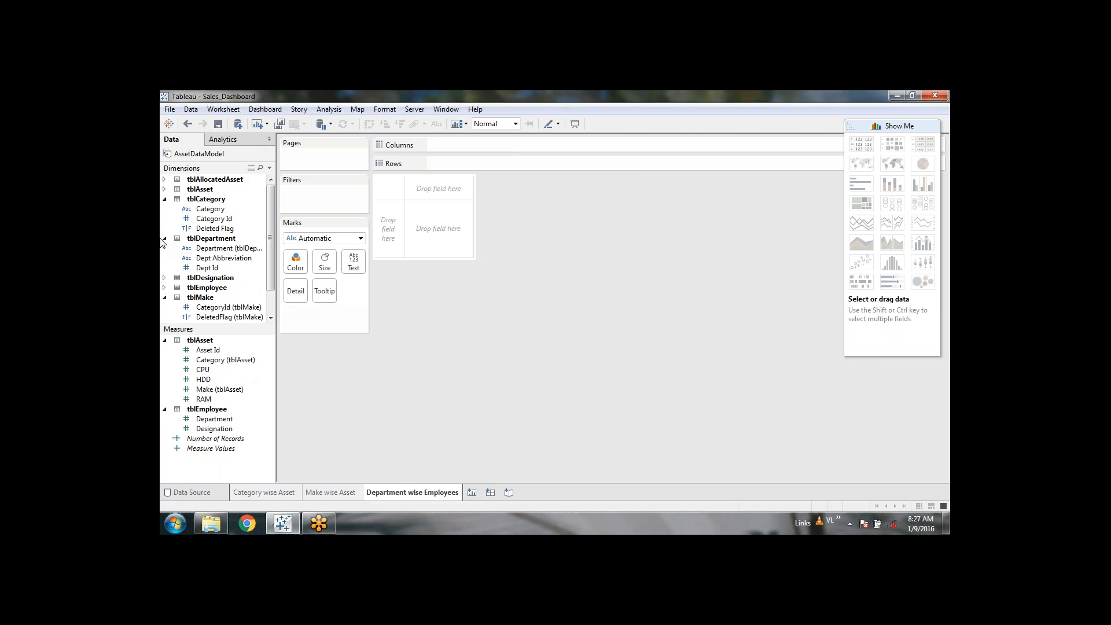
{"action": "double_click", "coordinate": [223, 248]}
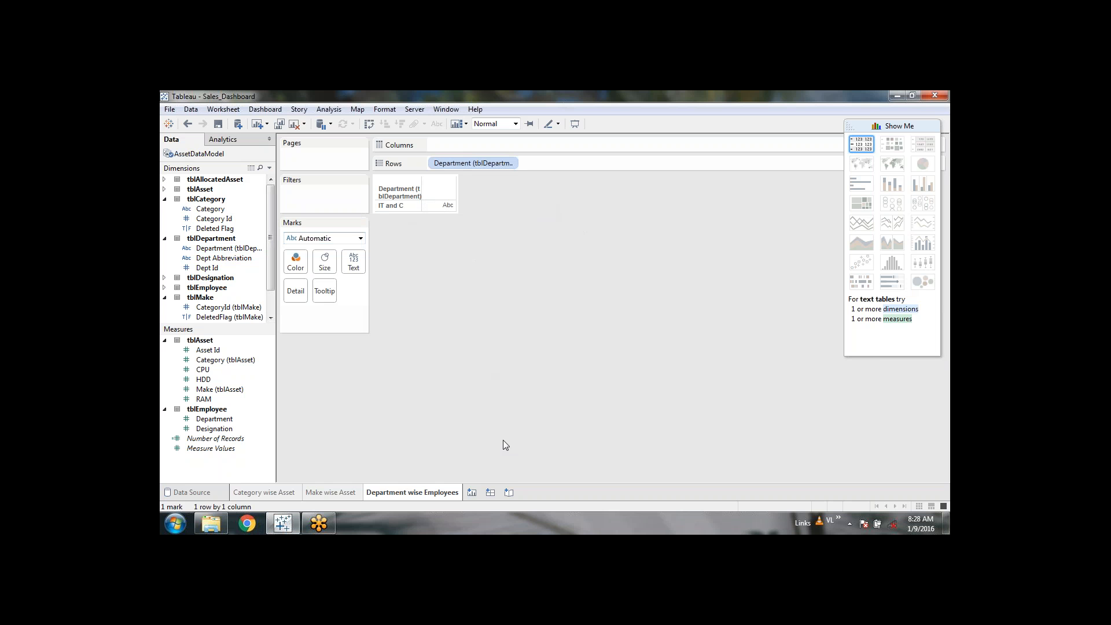
Open the workbook's data source, entering the account password to sign in to the localhost SQL Server.
{"action": "left_click", "coordinate": [191, 493]}
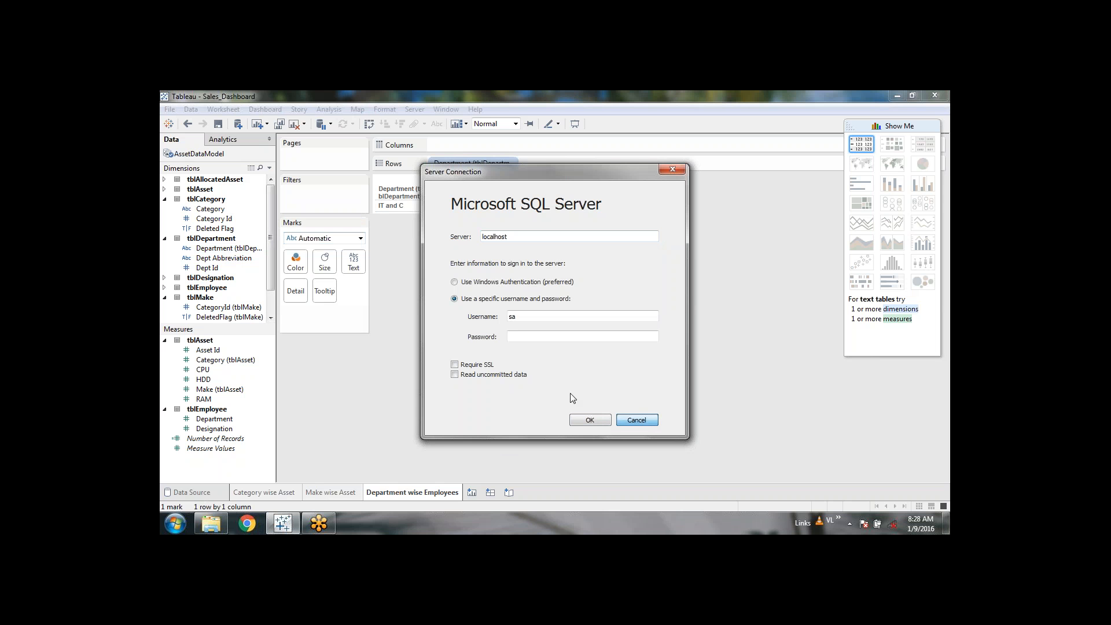
{"action": "left_click", "coordinate": [545, 335]}
{"action": "type", "text": "•••••"}
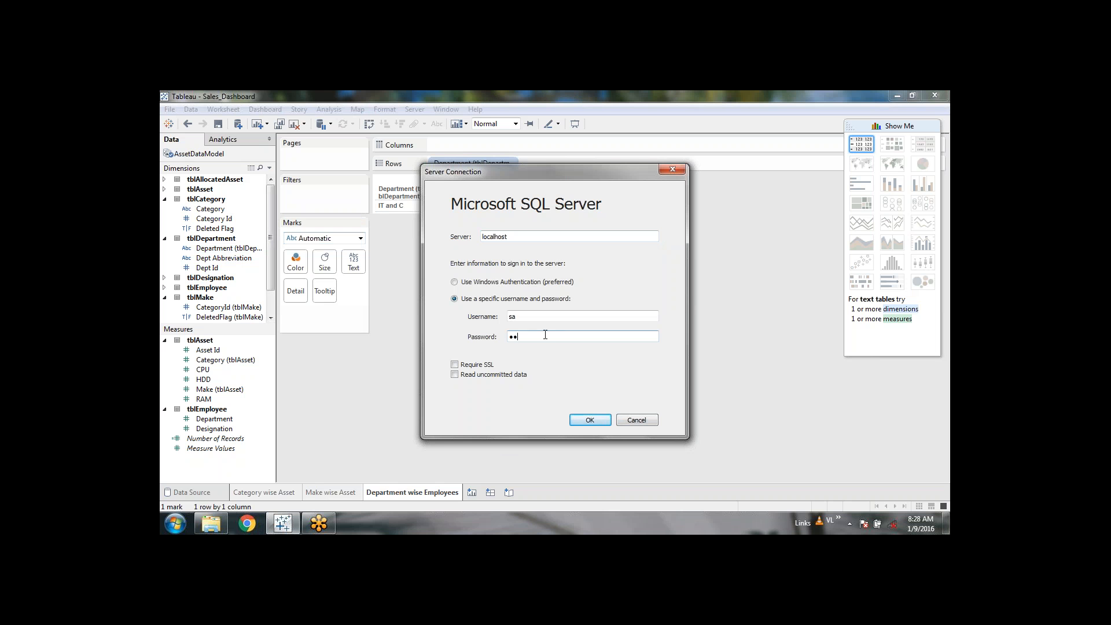
{"action": "type", "text": "•••"}
{"action": "key", "text": "Return"}
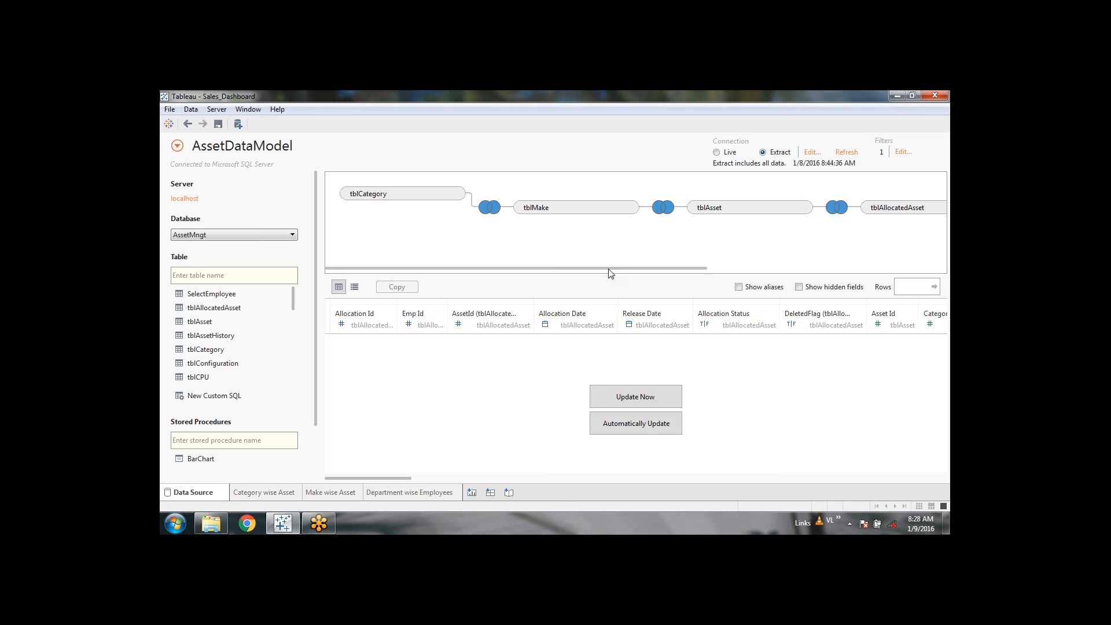
Change the join between tblEmployee and tblDepartment to a full outer join.
{"action": "left_click_drag", "start_coordinate": [611, 269], "coordinate": [877, 275]}
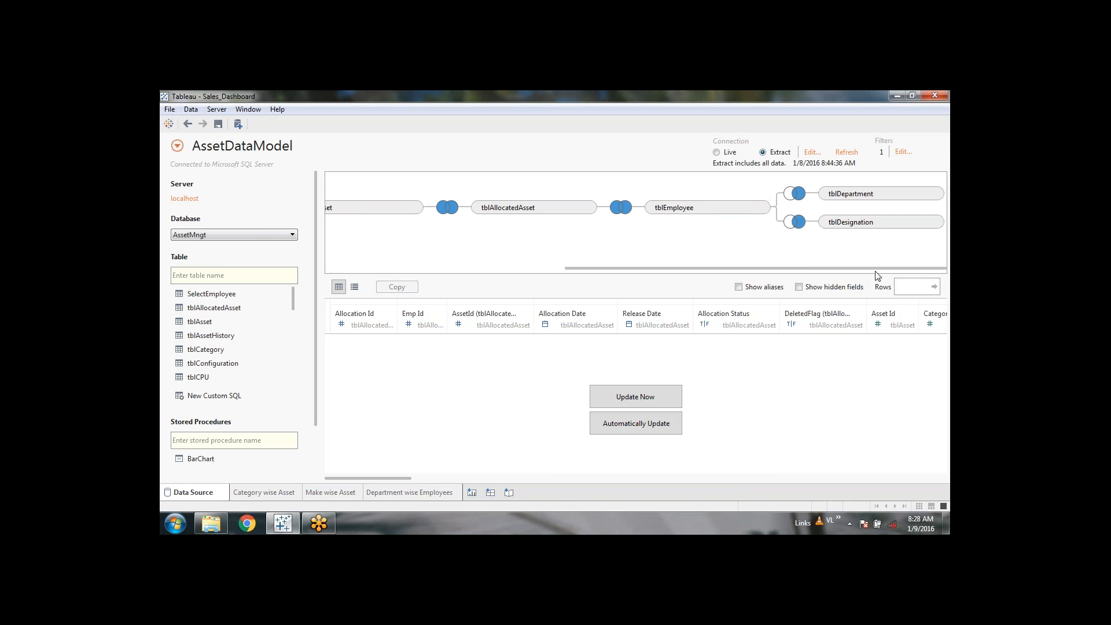
{"action": "left_click", "coordinate": [795, 194]}
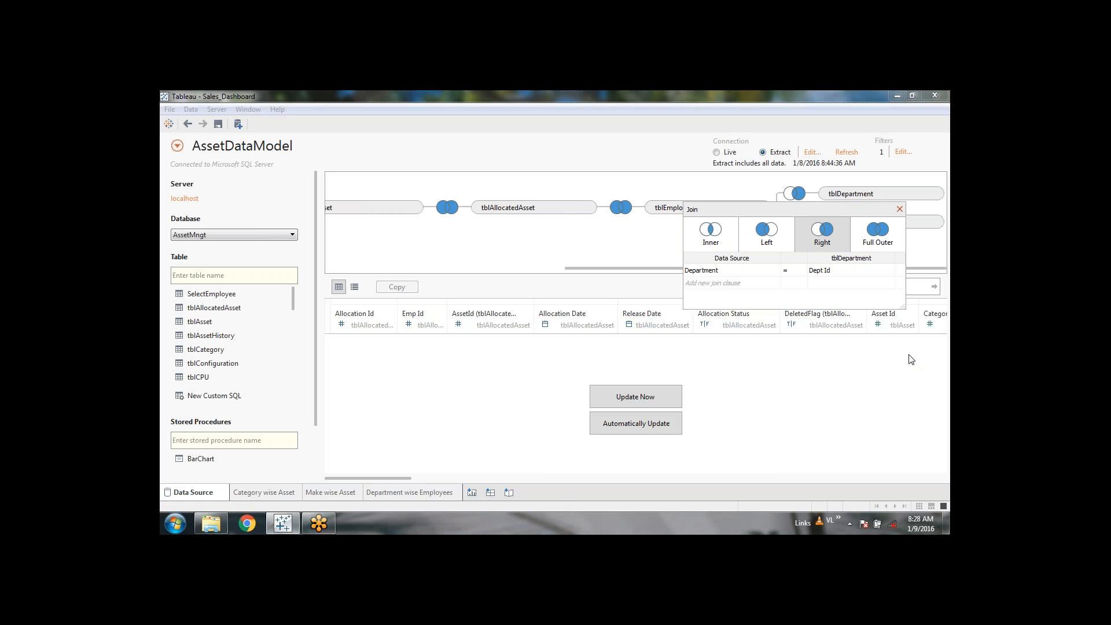
{"action": "left_click", "coordinate": [887, 234]}
{"action": "left_click", "coordinate": [900, 208]}
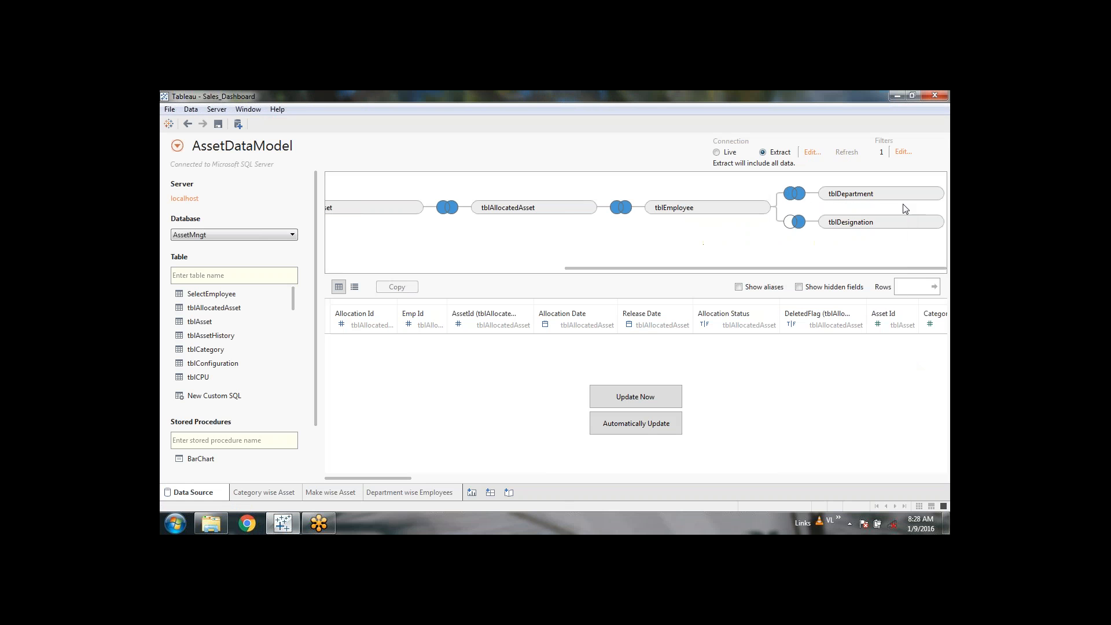
Change the join between tblEmployee and tblDesignation to full outer and turn on automatic updating of the data preview.
{"action": "left_click", "coordinate": [798, 224]}
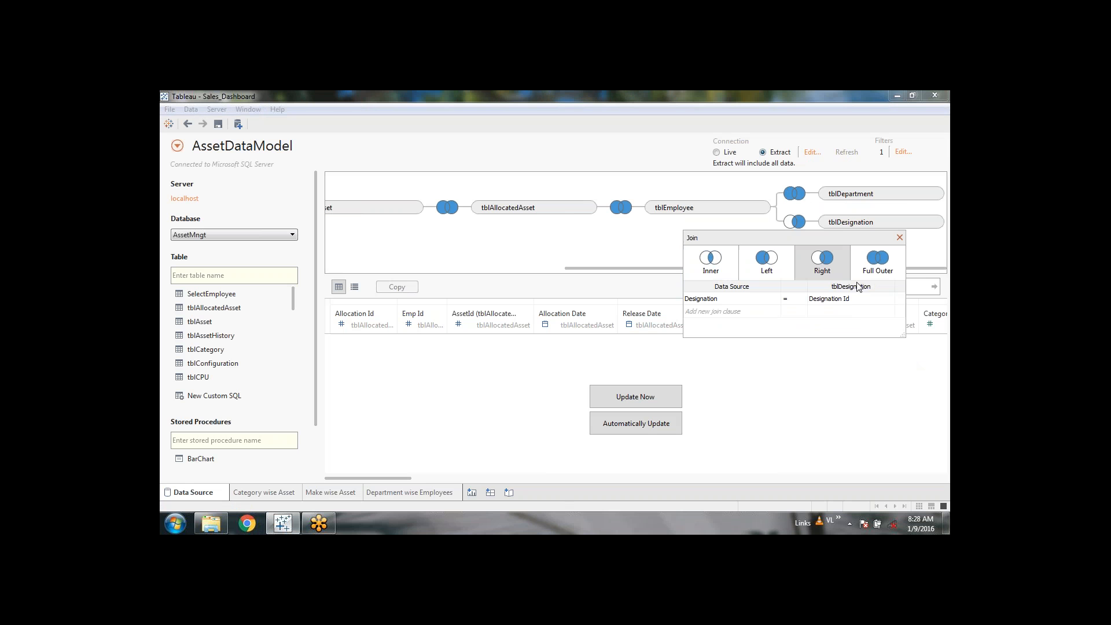
{"action": "left_click", "coordinate": [879, 271]}
{"action": "left_click", "coordinate": [899, 238]}
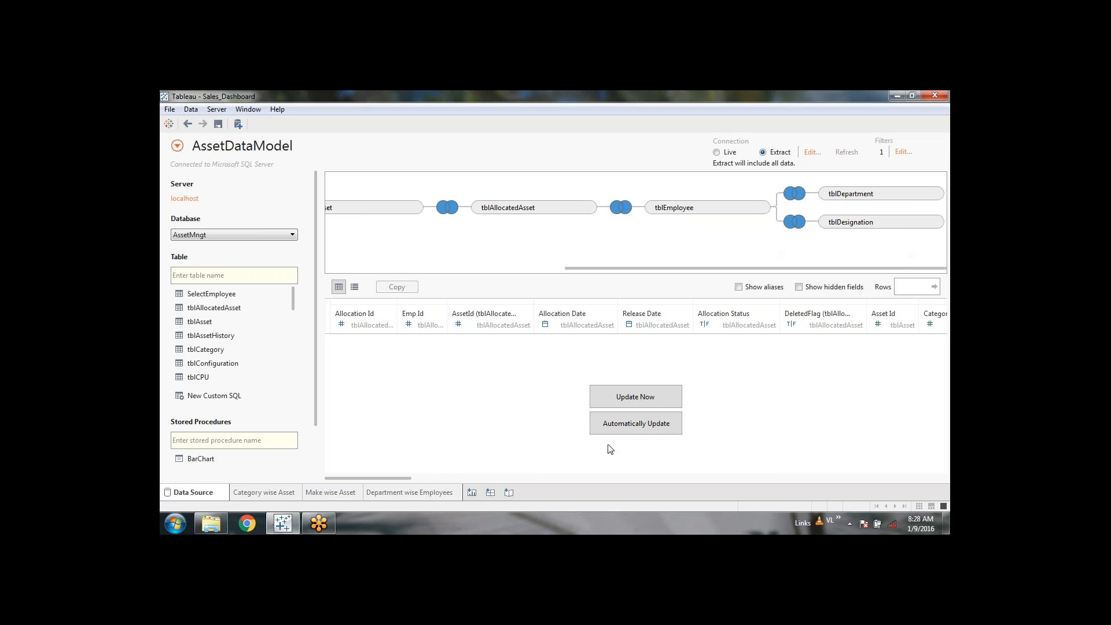
{"action": "left_click", "coordinate": [635, 429]}
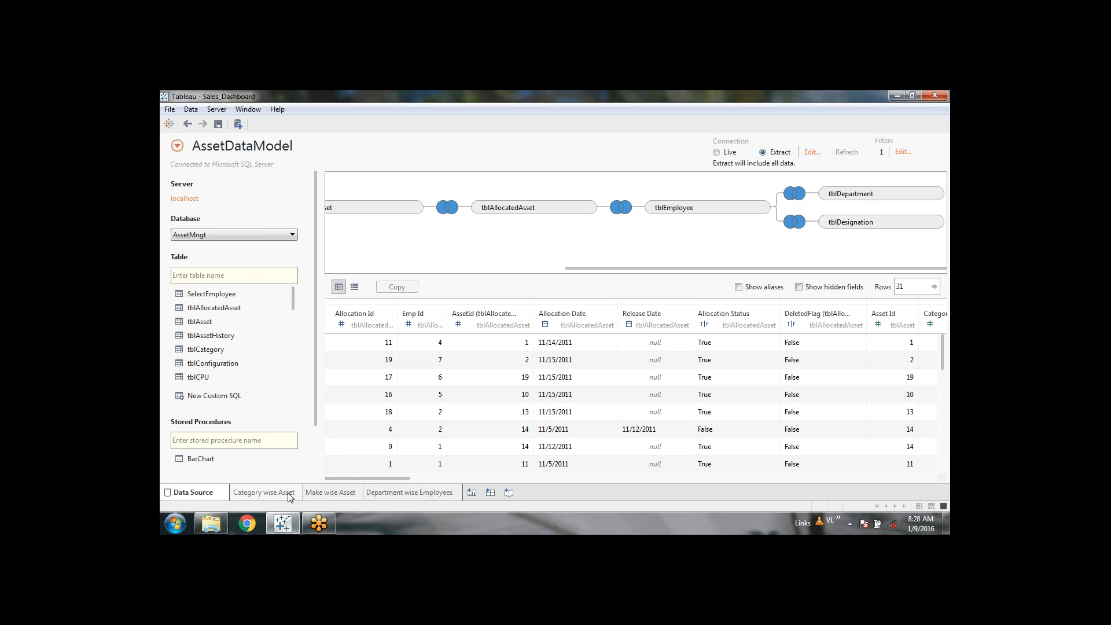
Return to the Department wise Employees worksheet and refresh the AssetDataModel extract.
{"action": "mouse_move", "coordinate": [404, 498]}
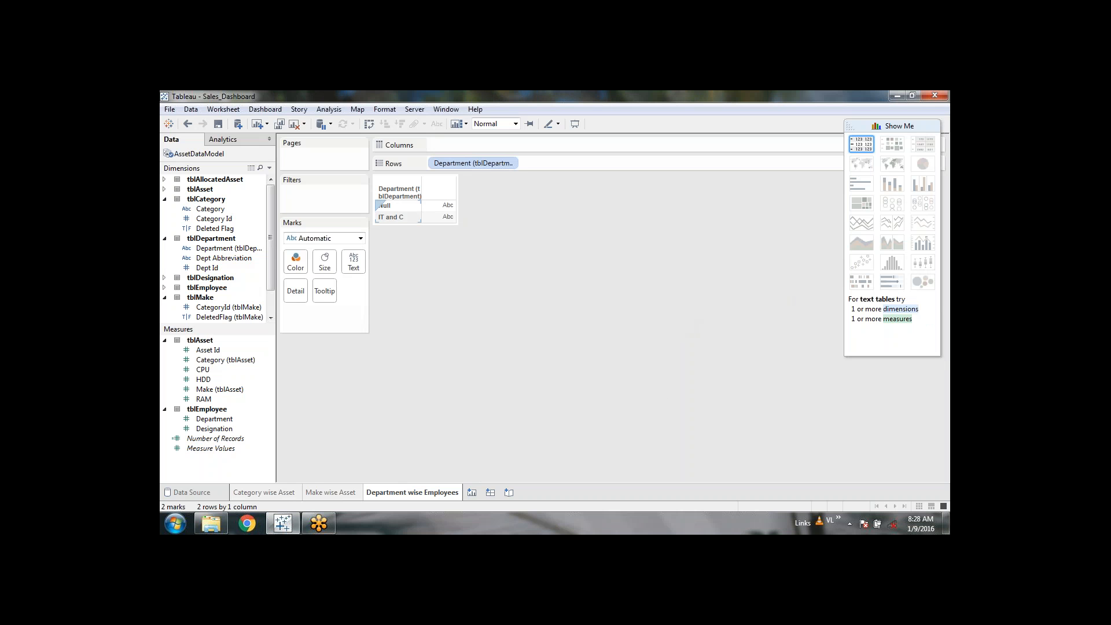
{"action": "left_click", "coordinate": [403, 210]}
{"action": "left_click", "coordinate": [225, 242]}
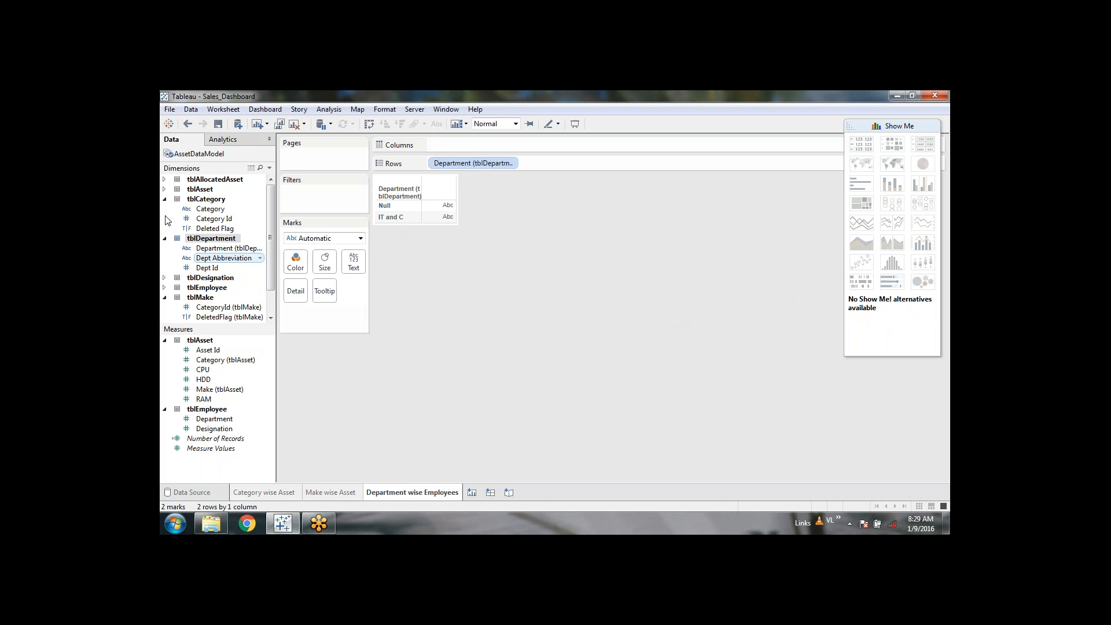
{"action": "left_click", "coordinate": [191, 109]}
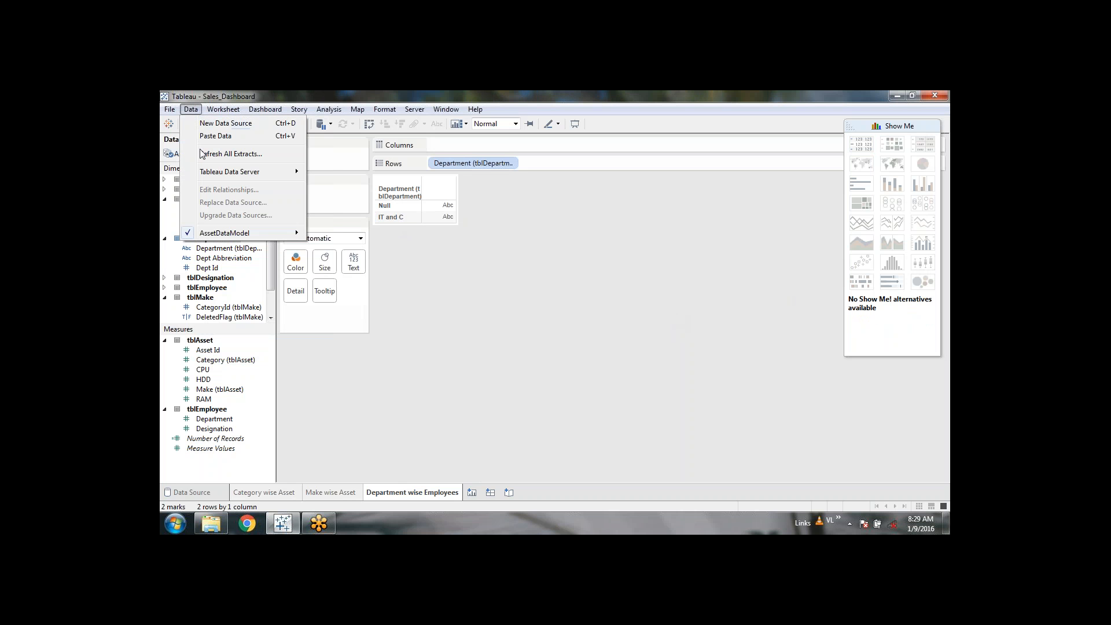
{"action": "left_click", "coordinate": [220, 154]}
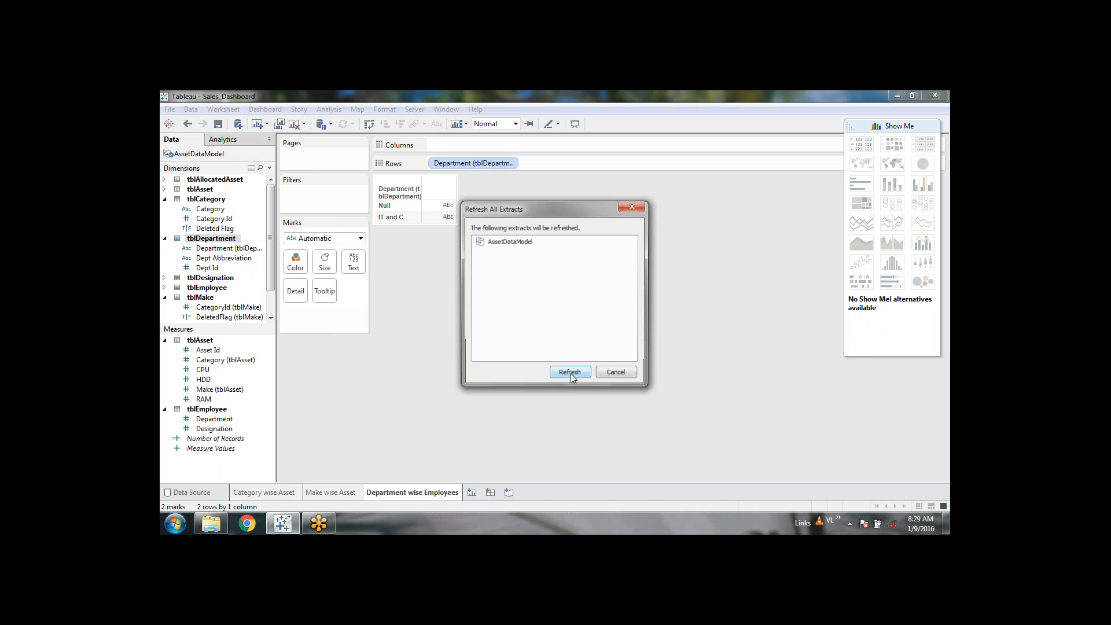
{"action": "left_click", "coordinate": [570, 374]}
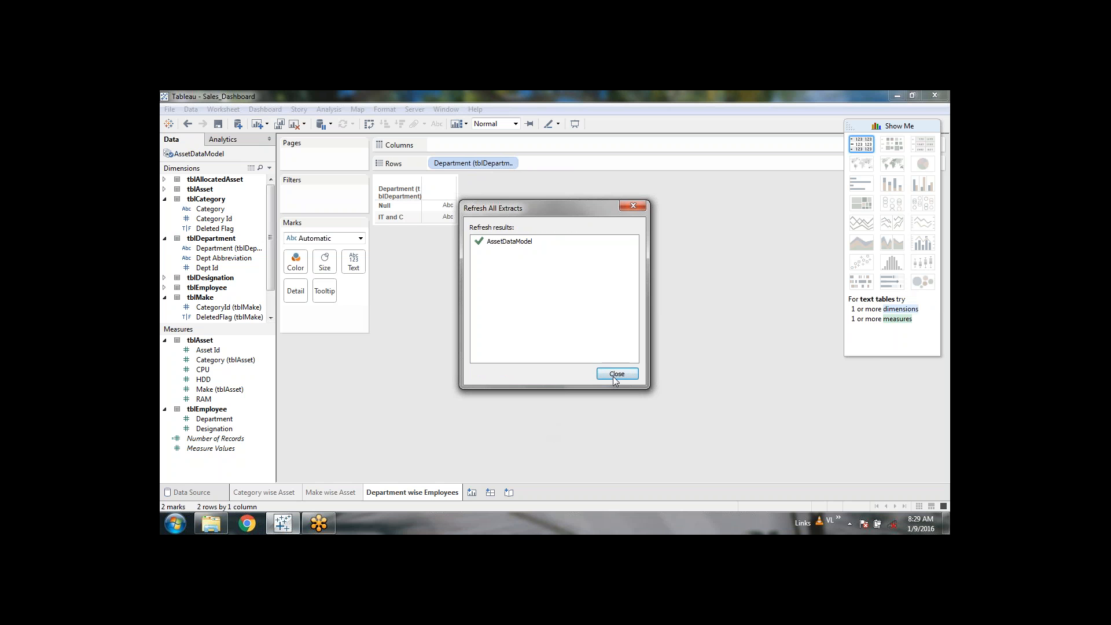
{"action": "left_click", "coordinate": [615, 375]}
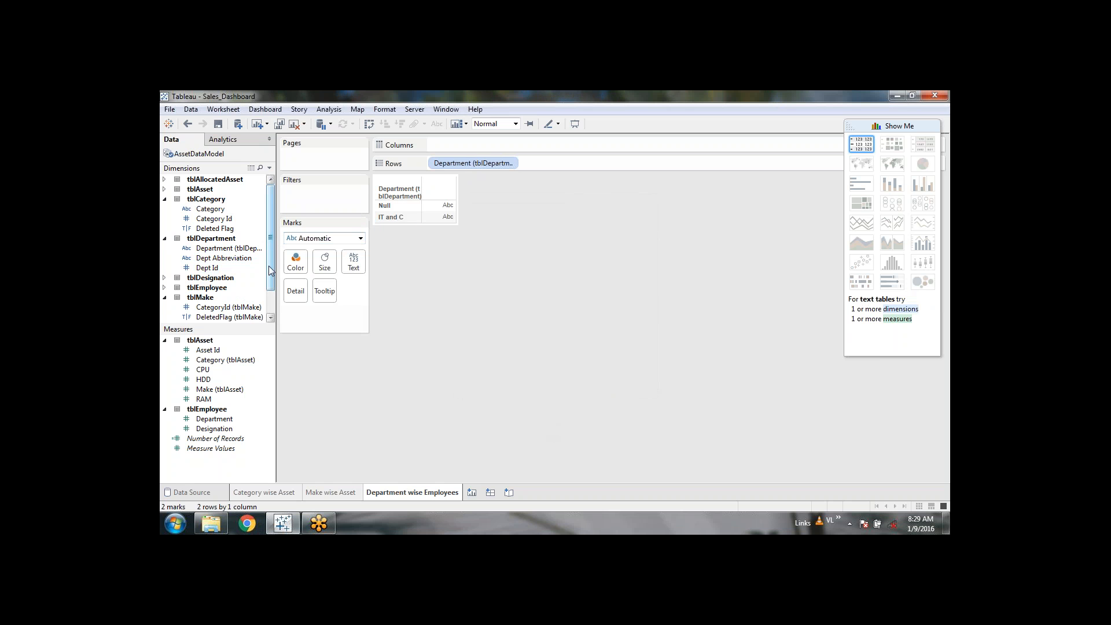
Remove the Department field from the rows of the worksheet.
{"action": "scroll", "coordinate": [268, 265], "scroll_direction": "down", "scroll_amount": 1}
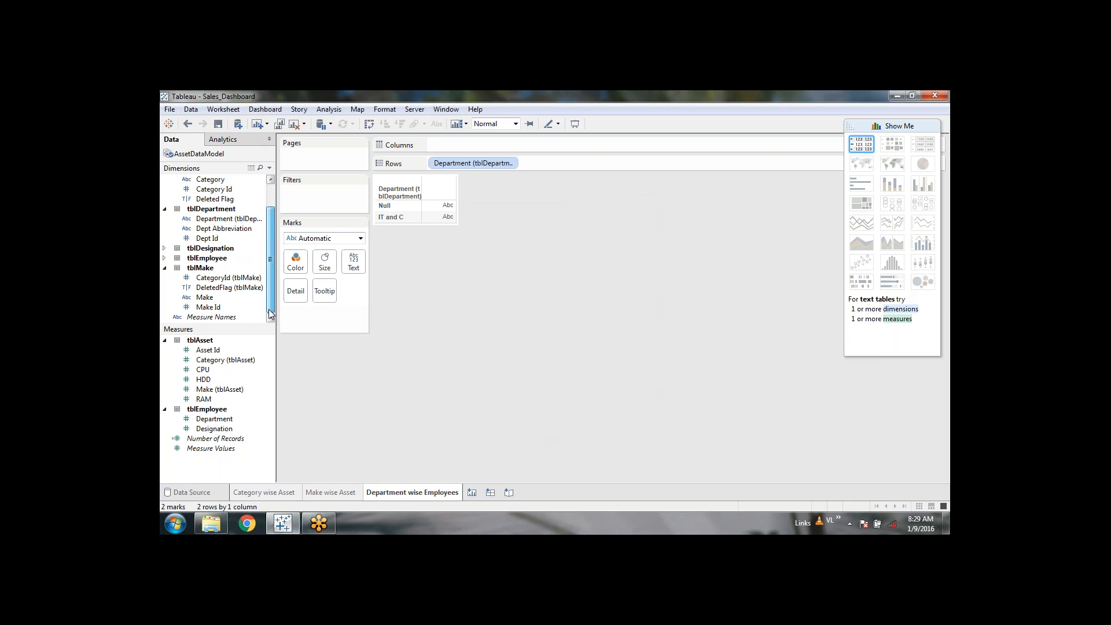
{"action": "left_click", "coordinate": [510, 164]}
{"action": "left_click", "coordinate": [482, 350]}
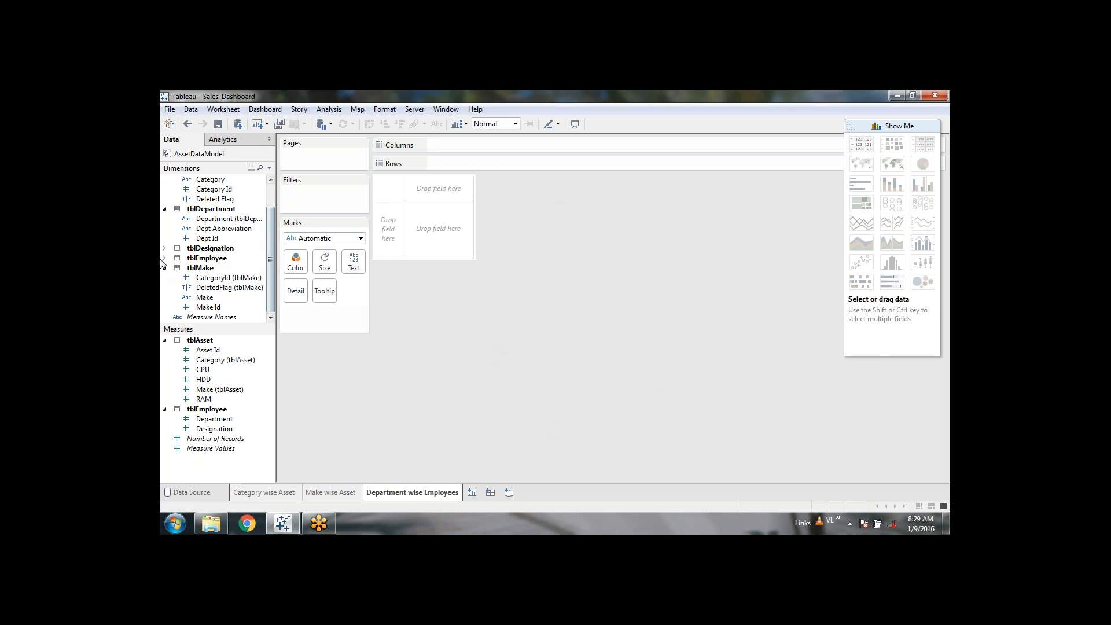
List Emp Name from tblEmployee on the rows and exclude the Null entry.
{"action": "left_click", "coordinate": [164, 258]}
{"action": "scroll", "coordinate": [268, 250], "scroll_direction": "down", "scroll_amount": 2}
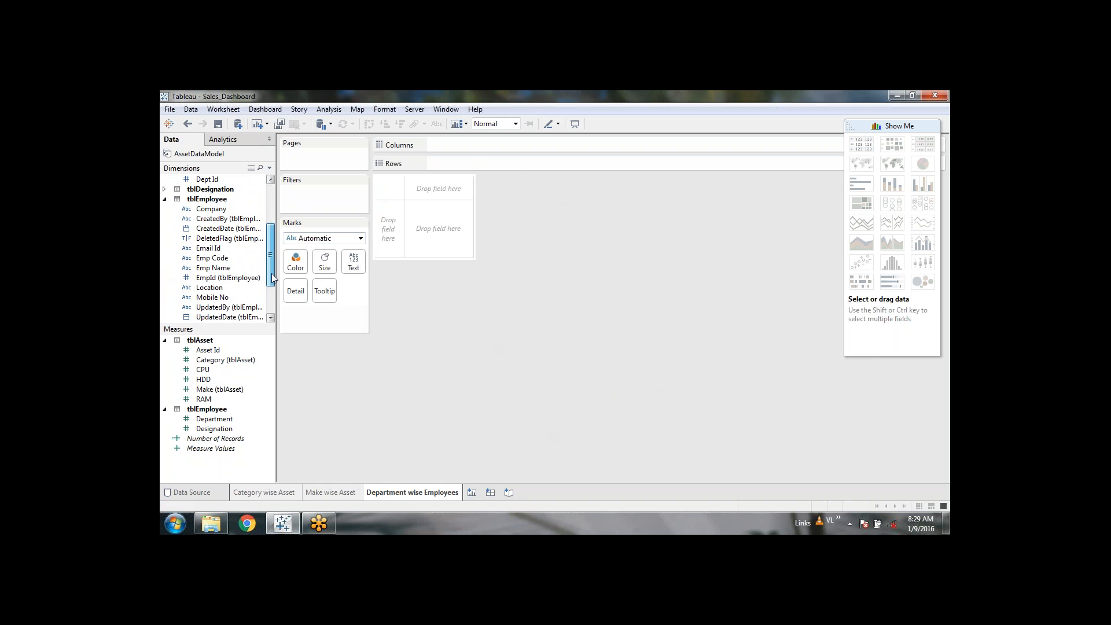
{"action": "double_click", "coordinate": [223, 270]}
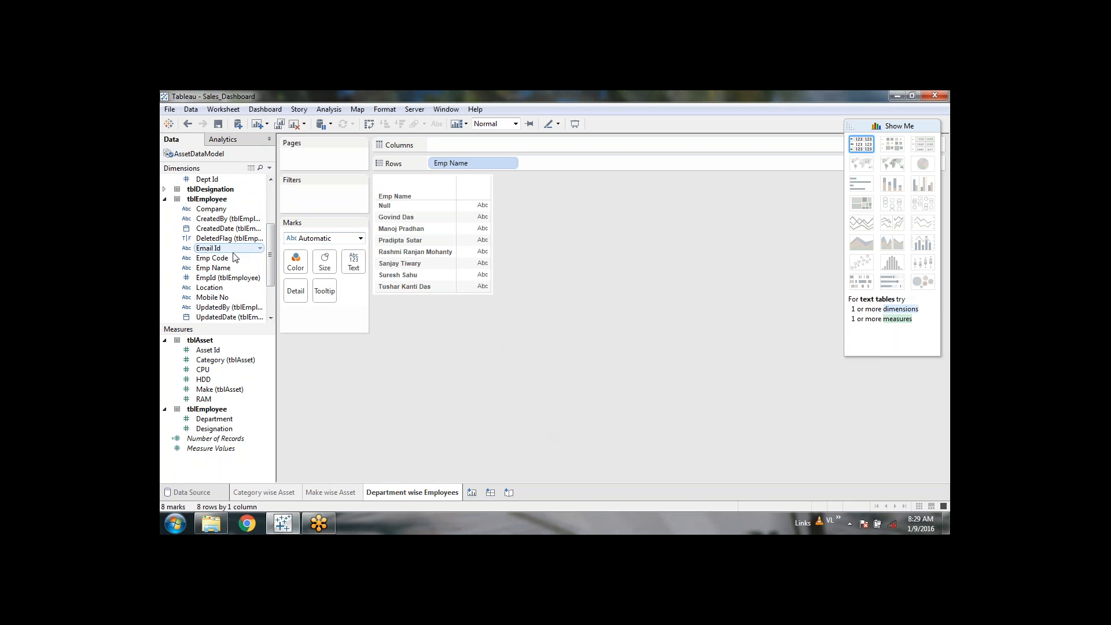
{"action": "right_click", "coordinate": [421, 208]}
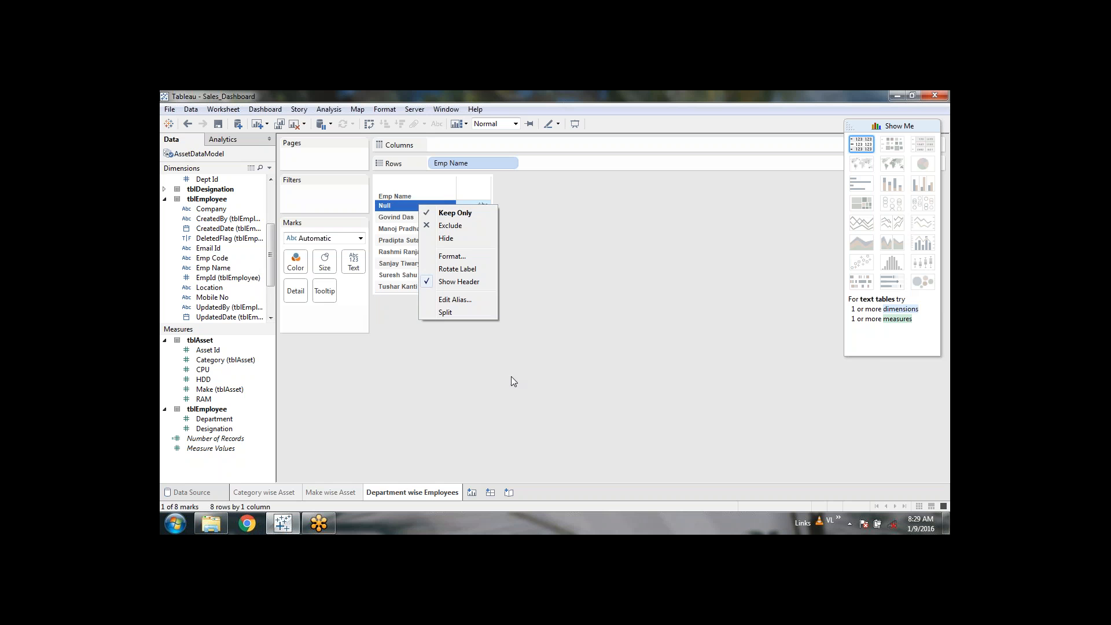
{"action": "left_click", "coordinate": [512, 377]}
{"action": "right_click", "coordinate": [417, 206]}
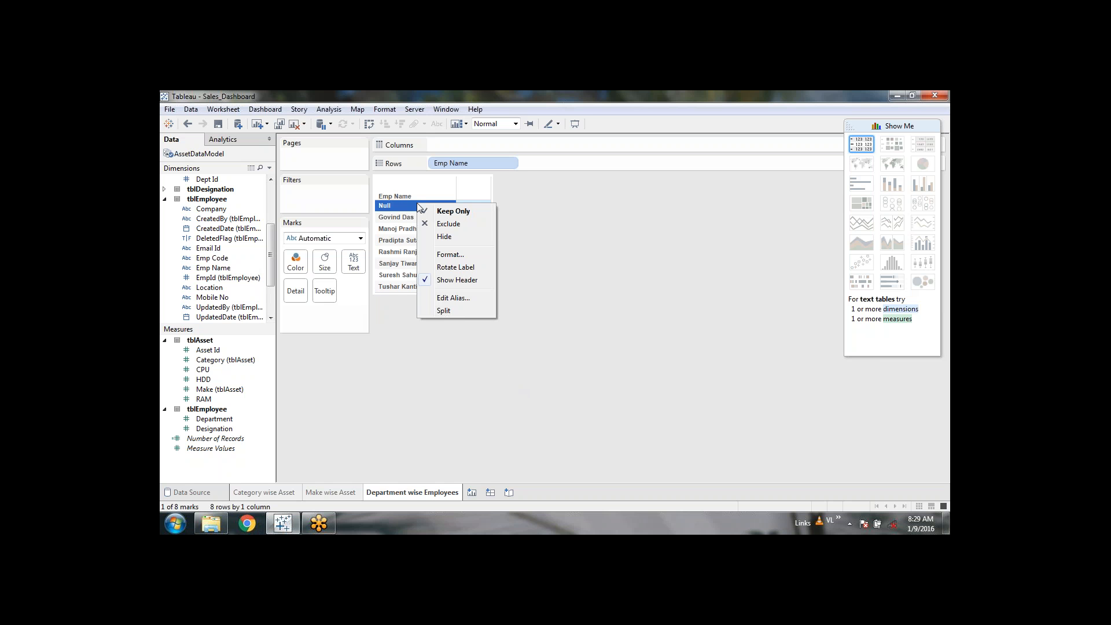
{"action": "left_click", "coordinate": [440, 224]}
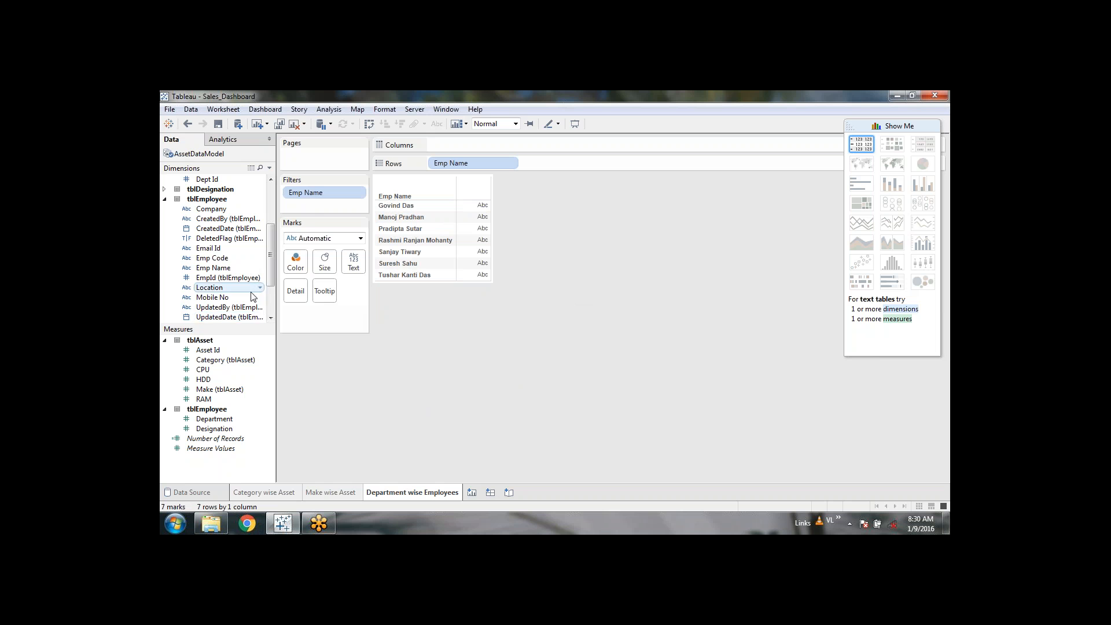
Add the Asset Id measure to the employee table and change its aggregation to Count.
{"action": "right_click", "coordinate": [211, 350]}
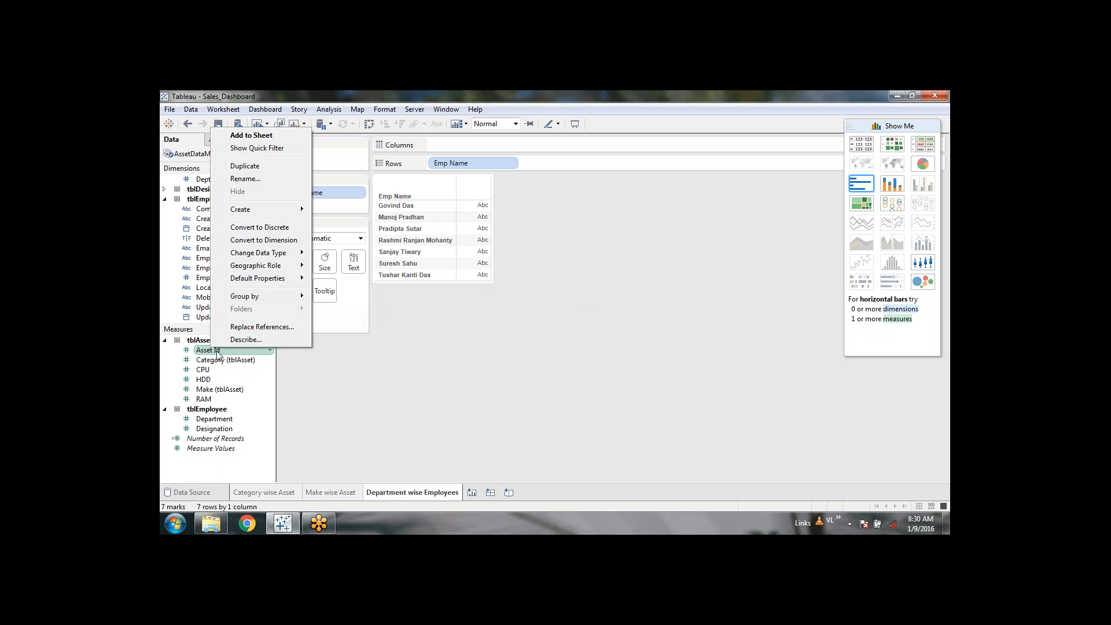
{"action": "left_click", "coordinate": [203, 351]}
{"action": "double_click", "coordinate": [204, 351]}
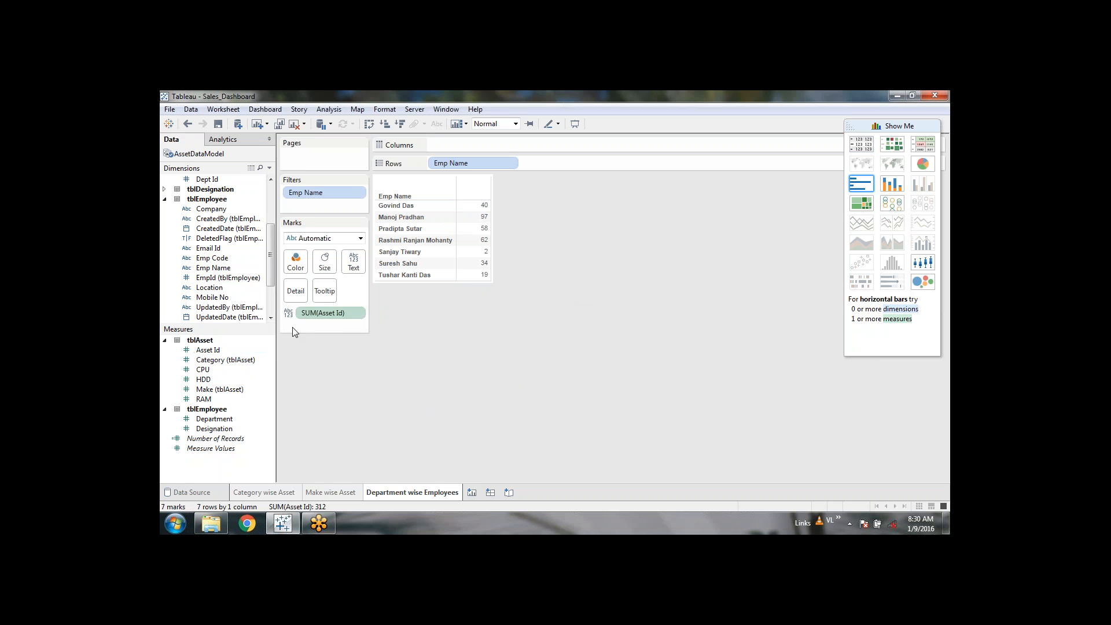
{"action": "left_click", "coordinate": [358, 314]}
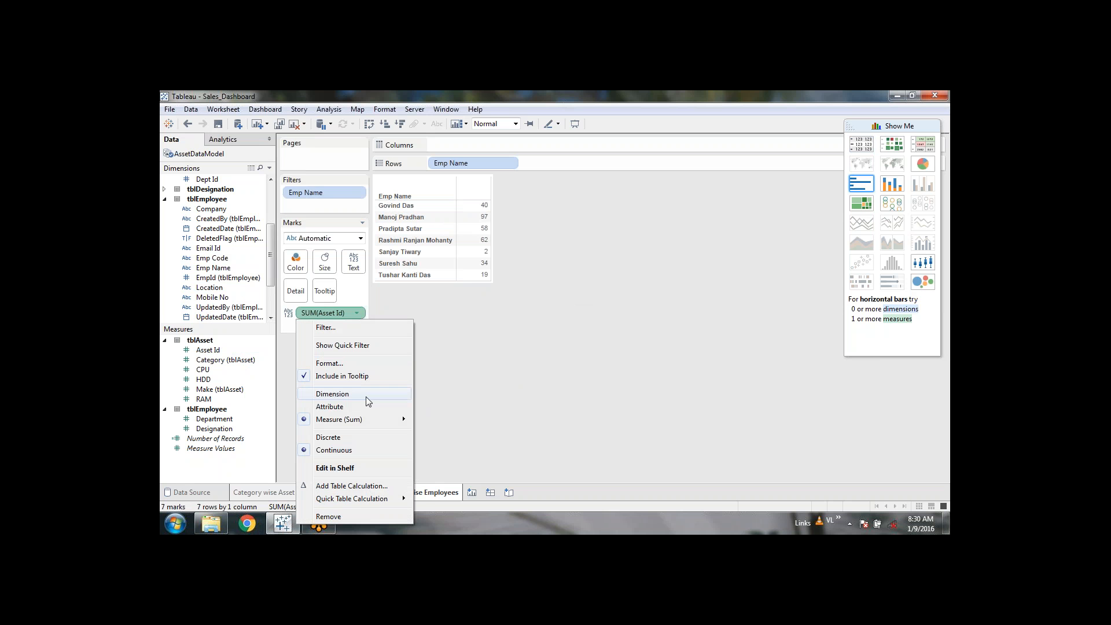
{"action": "mouse_move", "coordinate": [370, 420]}
{"action": "left_click", "coordinate": [451, 415]}
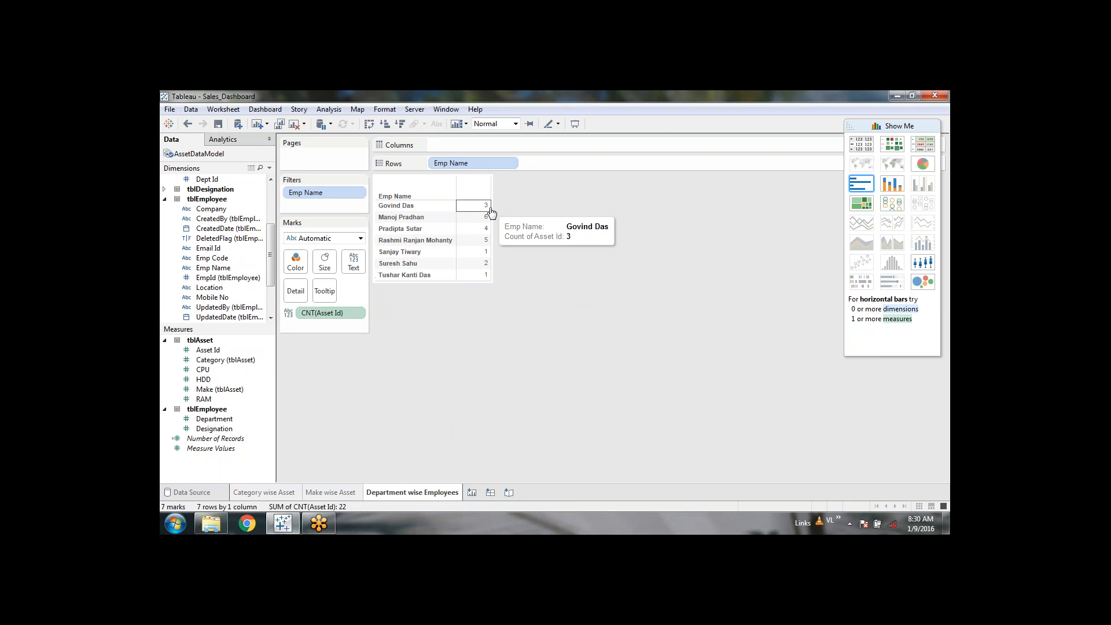
Turn the employee table into a pie chart and enlarge the chart area in width and height.
{"action": "mouse_move", "coordinate": [439, 226]}
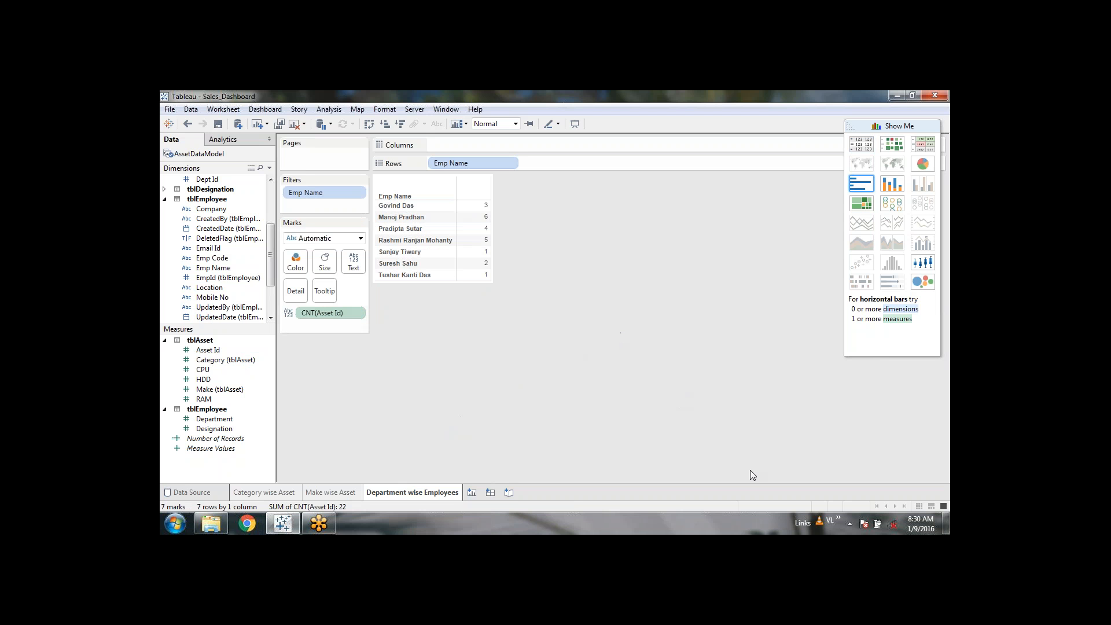
{"action": "left_click", "coordinate": [922, 166]}
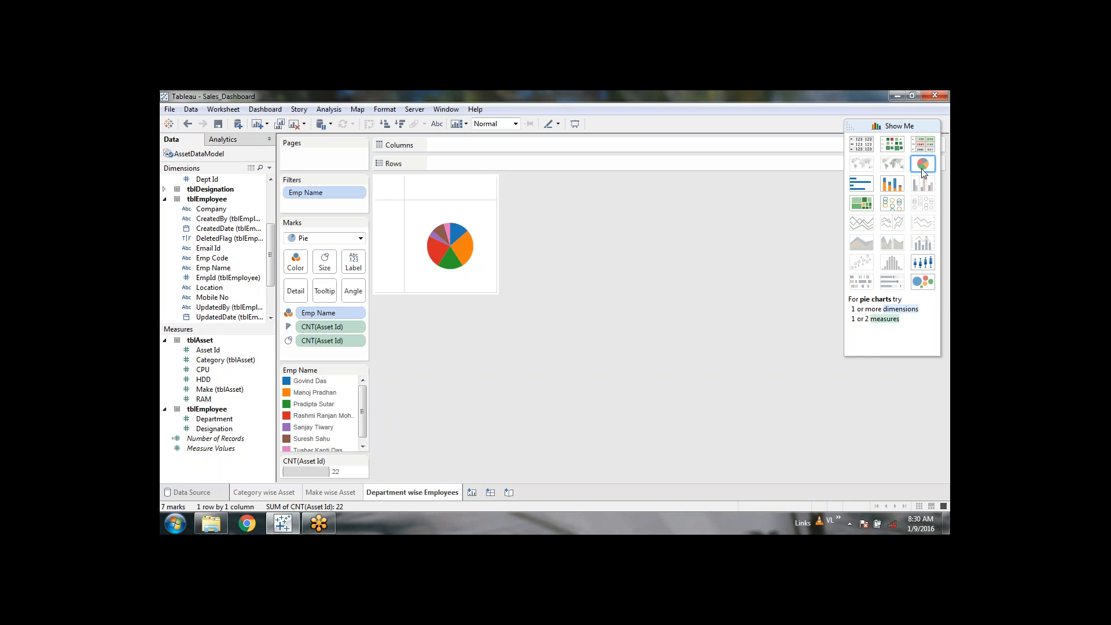
{"action": "left_click_drag", "start_coordinate": [501, 291], "coordinate": [617, 347]}
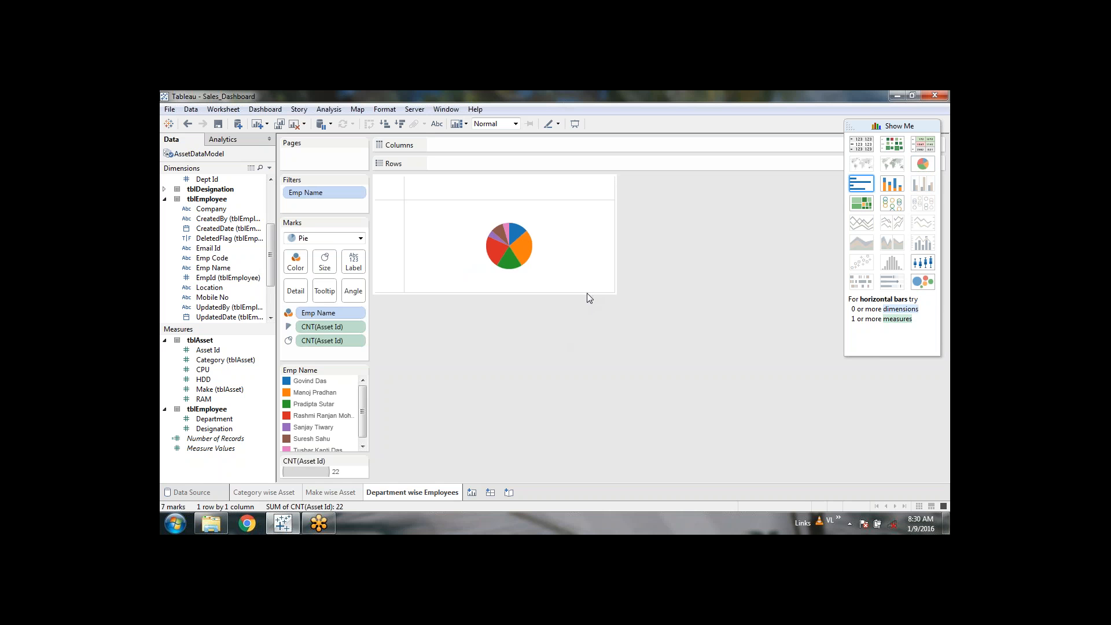
{"action": "left_click_drag", "start_coordinate": [587, 293], "coordinate": [597, 380]}
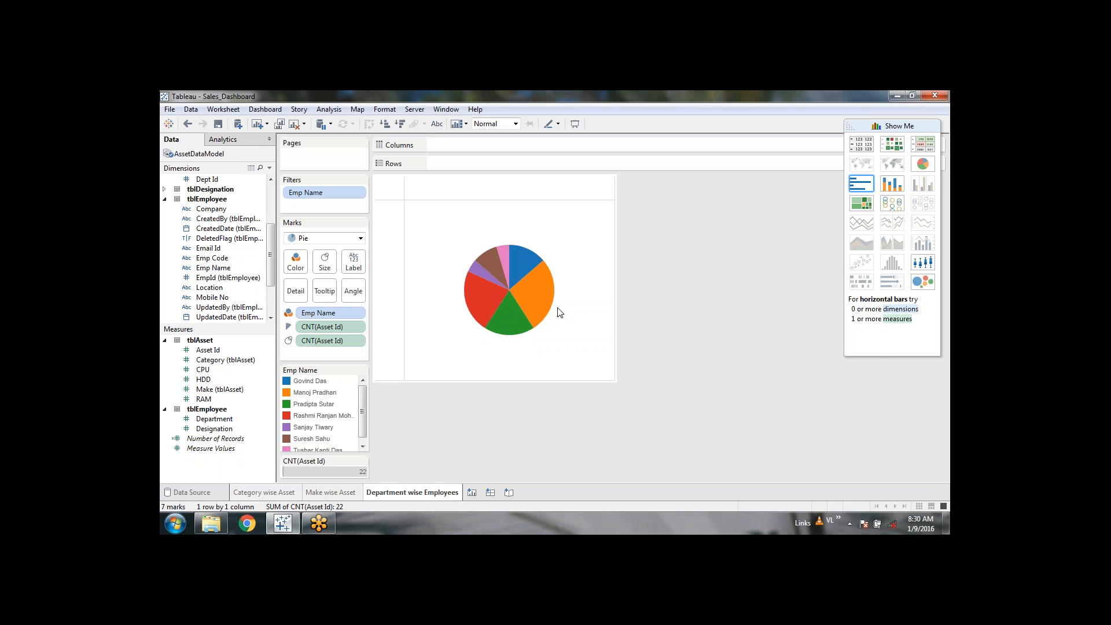
Enlarge the pie's mark size so the pie nearly fills the chart area.
{"action": "mouse_move", "coordinate": [550, 299]}
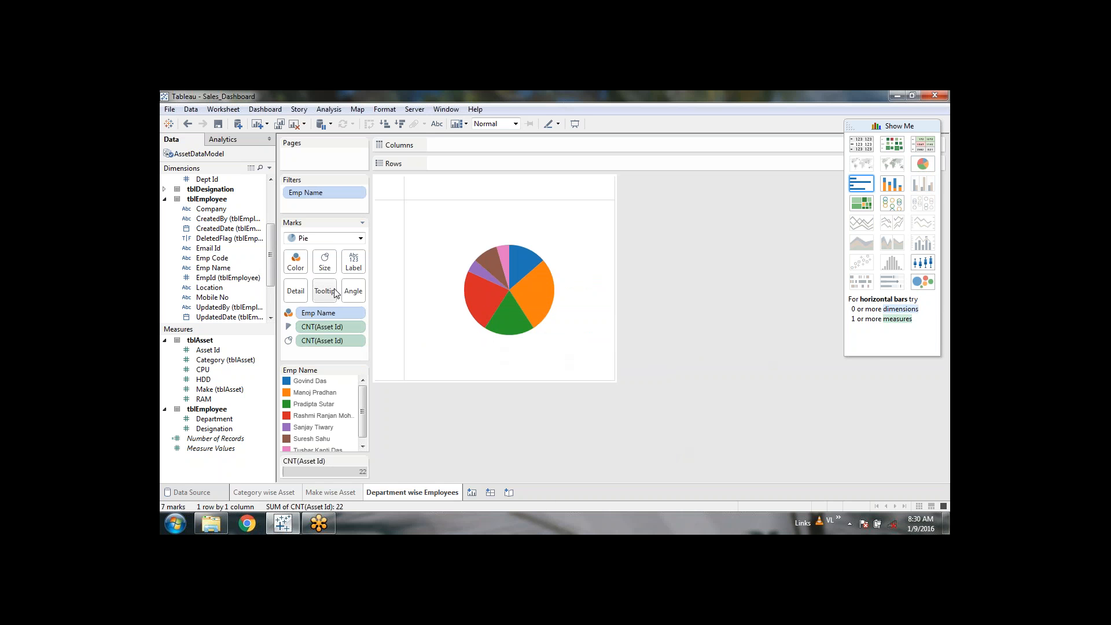
{"action": "left_click", "coordinate": [324, 269]}
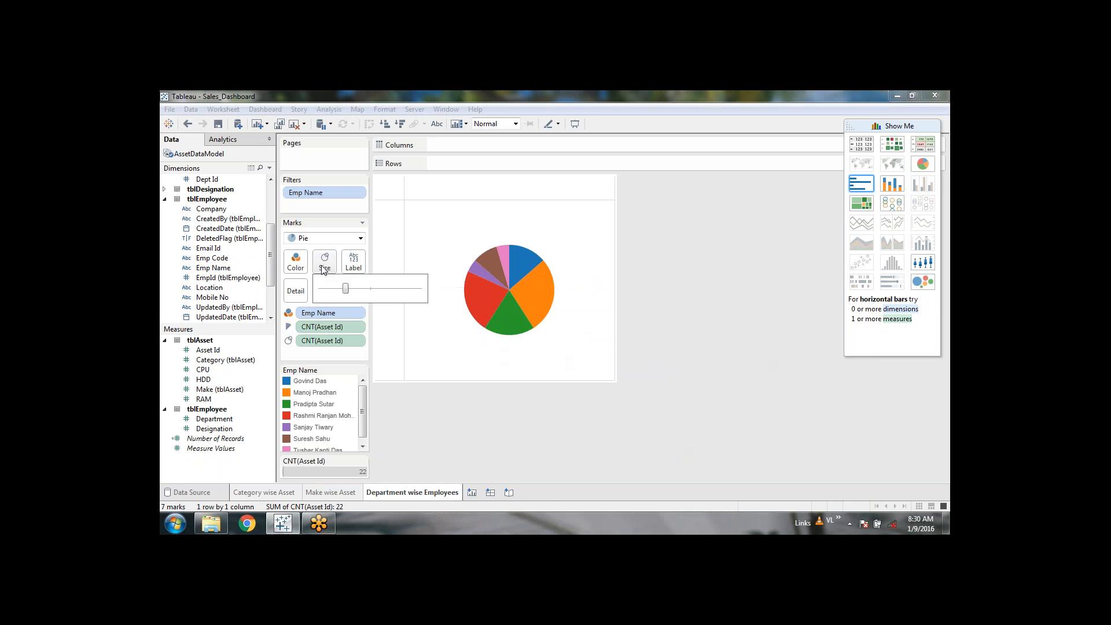
{"action": "left_click_drag", "start_coordinate": [344, 292], "coordinate": [367, 290]}
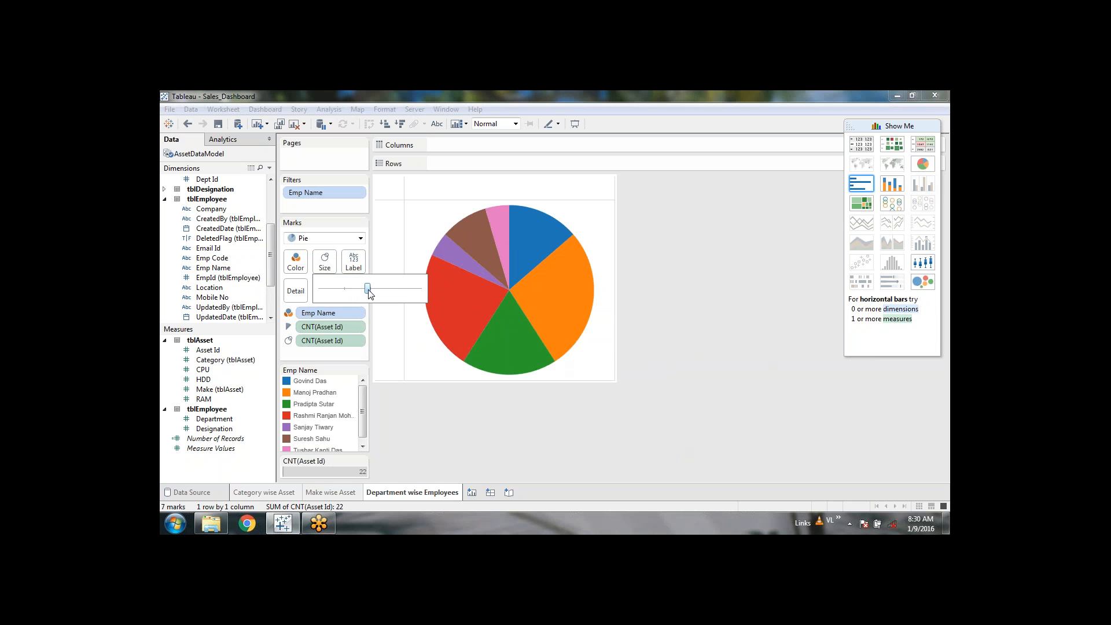
{"action": "left_click", "coordinate": [735, 312]}
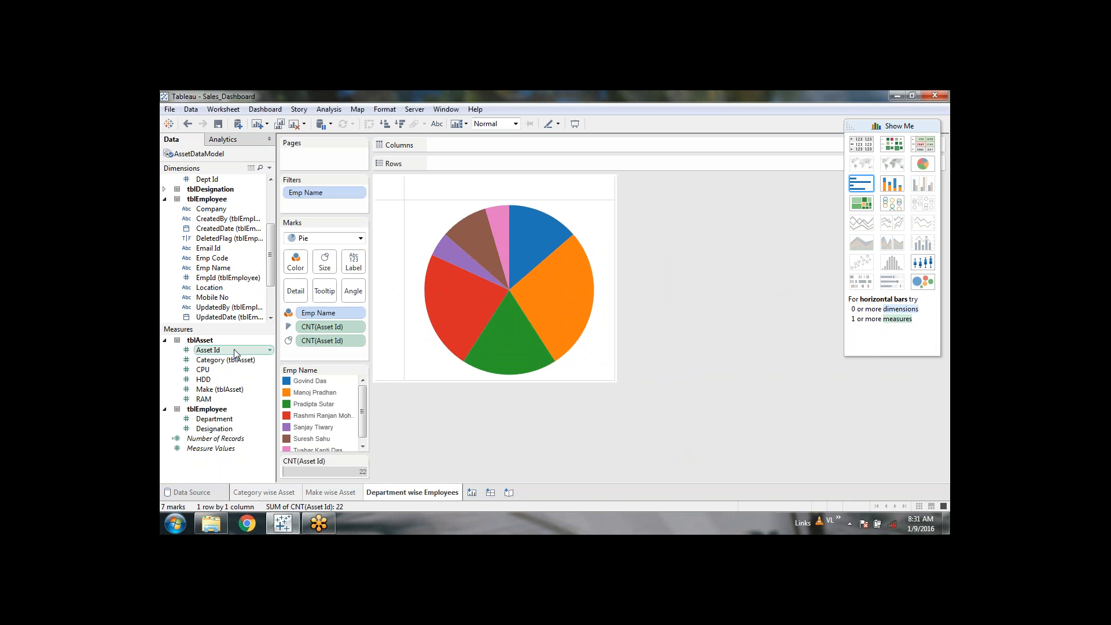
Label the pie slices with Asset Id and set the label's aggregation to Count.
{"action": "left_click_drag", "start_coordinate": [235, 350], "coordinate": [357, 265]}
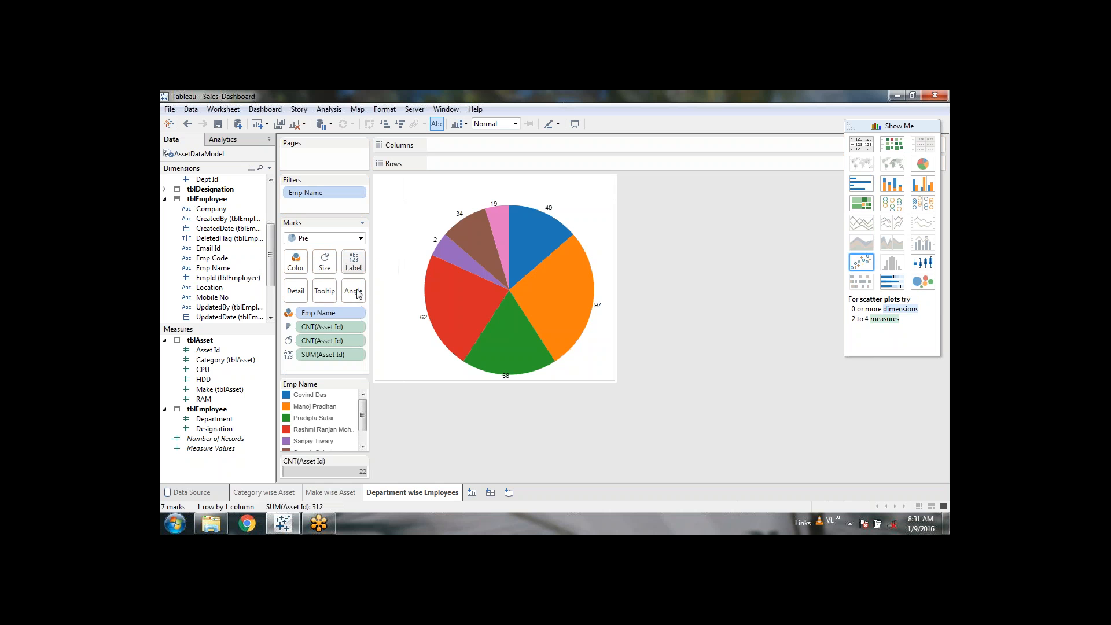
{"action": "left_click", "coordinate": [357, 357]}
{"action": "mouse_move", "coordinate": [379, 431]}
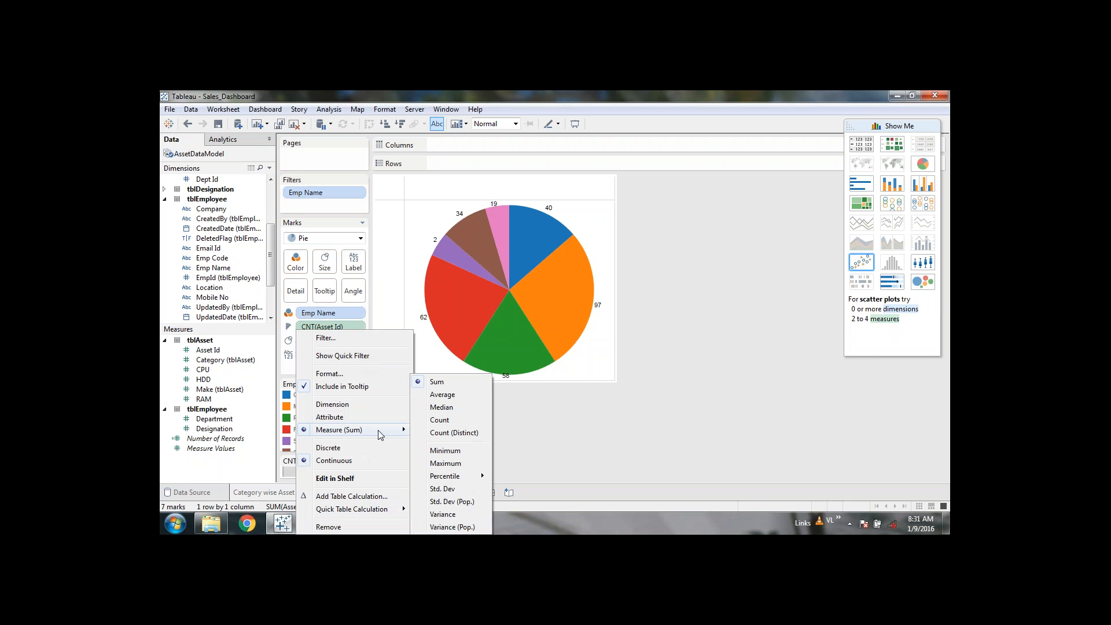
{"action": "left_click", "coordinate": [440, 420]}
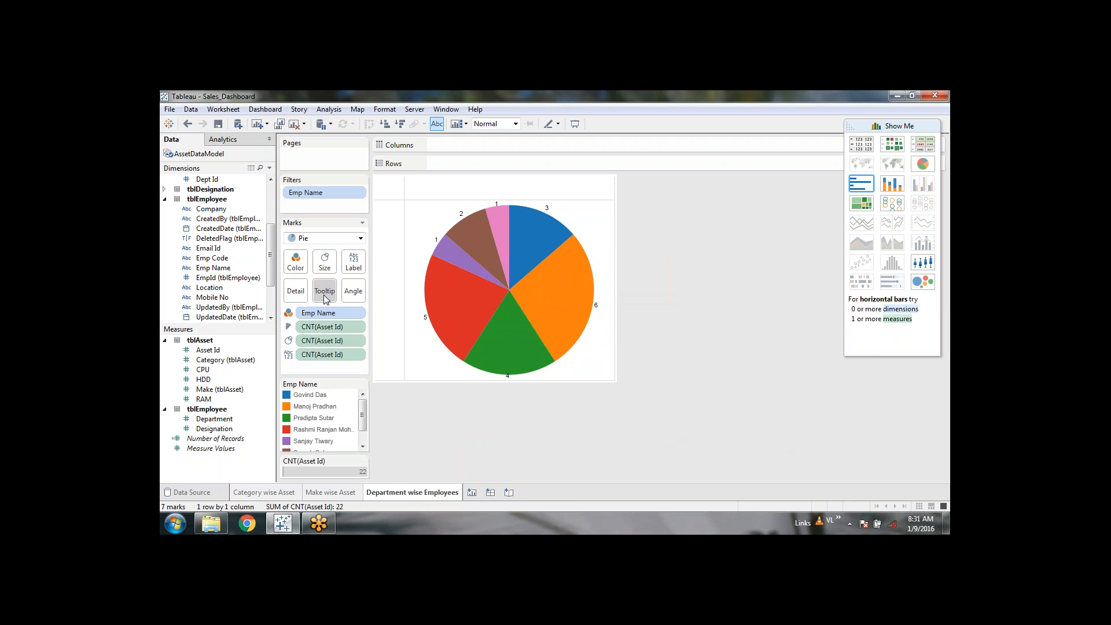
Edit the pie's tooltip so the asset count caption reads "No of Asset:".
{"action": "left_click", "coordinate": [325, 290]}
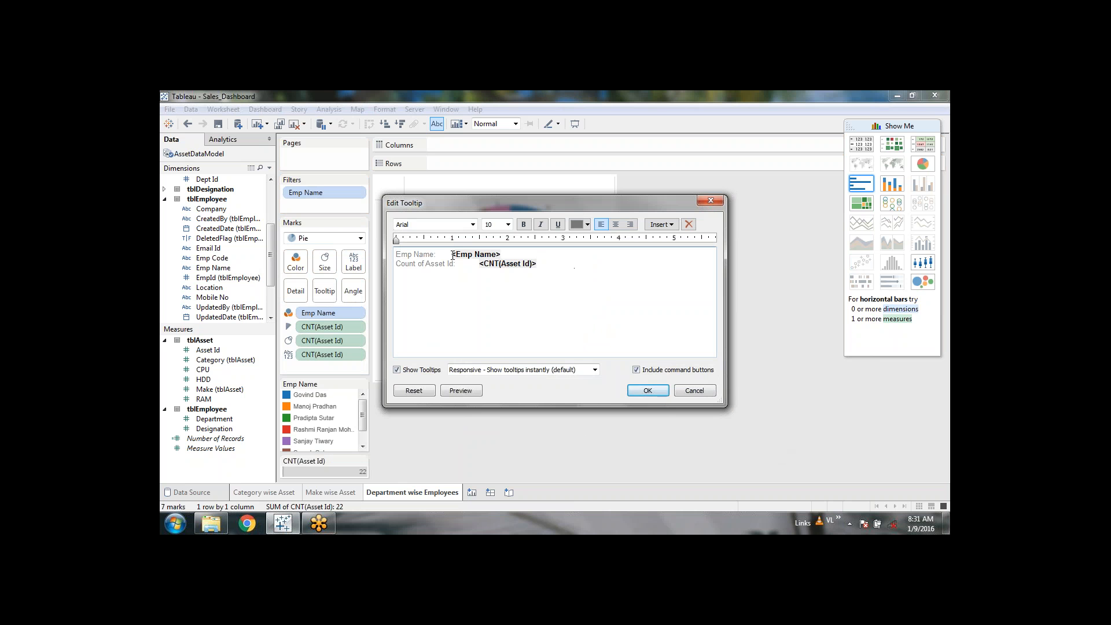
{"action": "key", "text": "shift+Home"}
{"action": "type", "text": "No of As"}
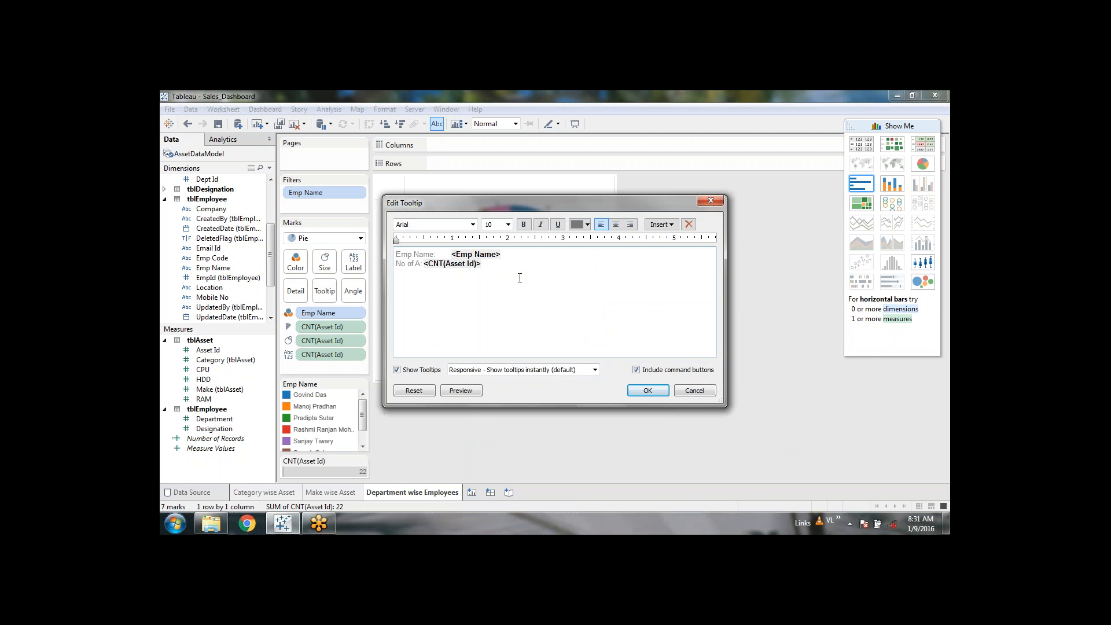
{"action": "type", "text": "set:"}
{"action": "left_click", "coordinate": [648, 391]}
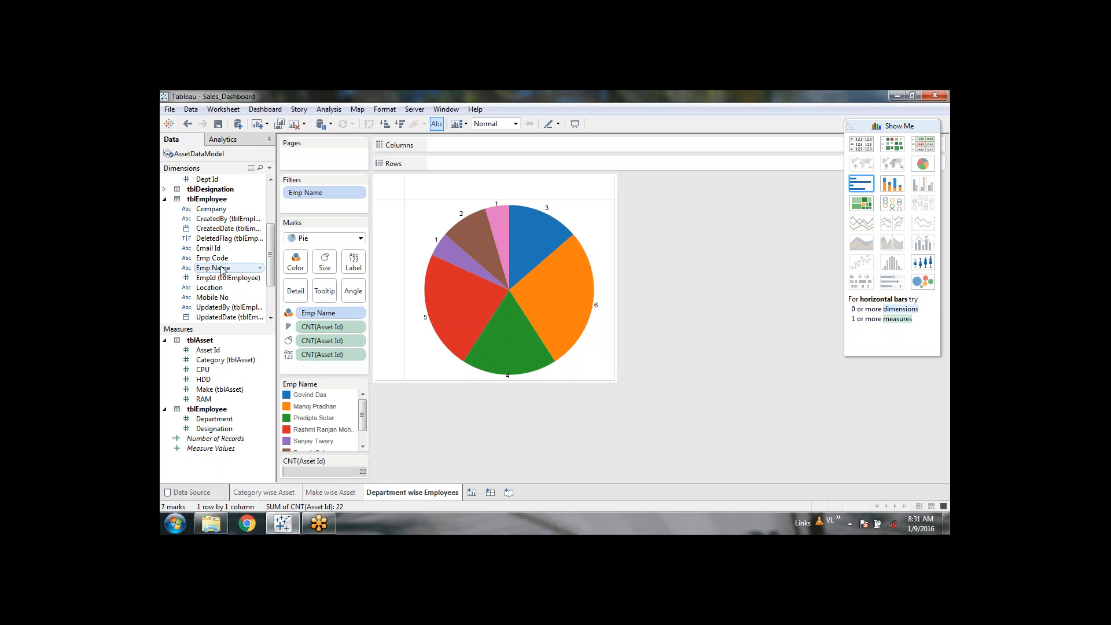
Add Emp Name to the pie slice labels and check the labelled slices.
{"action": "left_click_drag", "start_coordinate": [222, 270], "coordinate": [354, 262]}
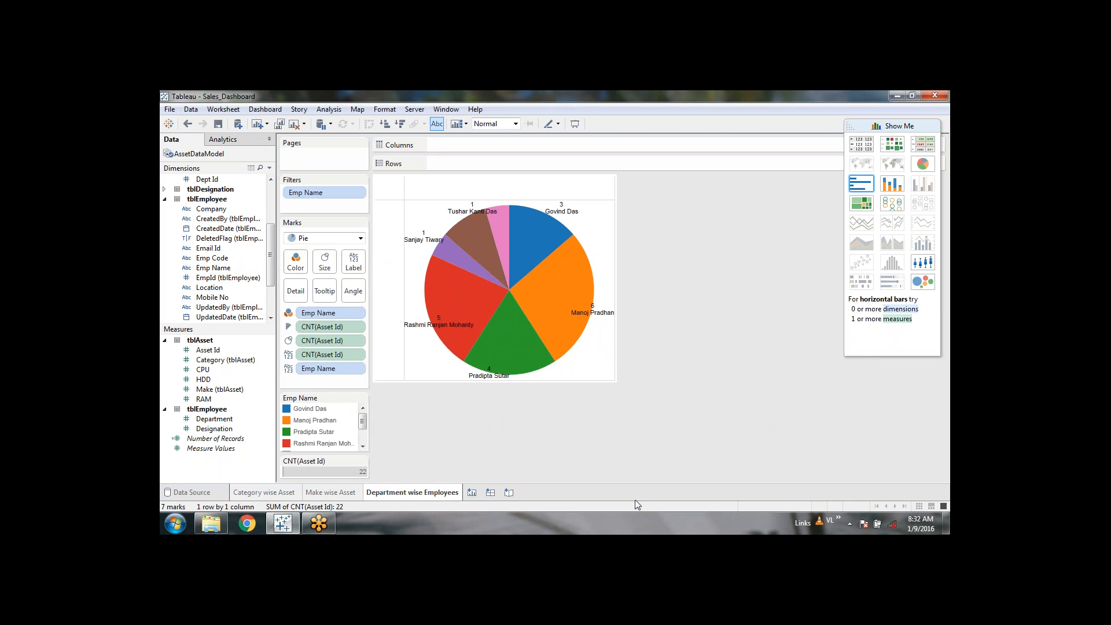
{"action": "left_click", "coordinate": [433, 334]}
{"action": "mouse_move", "coordinate": [436, 323]}
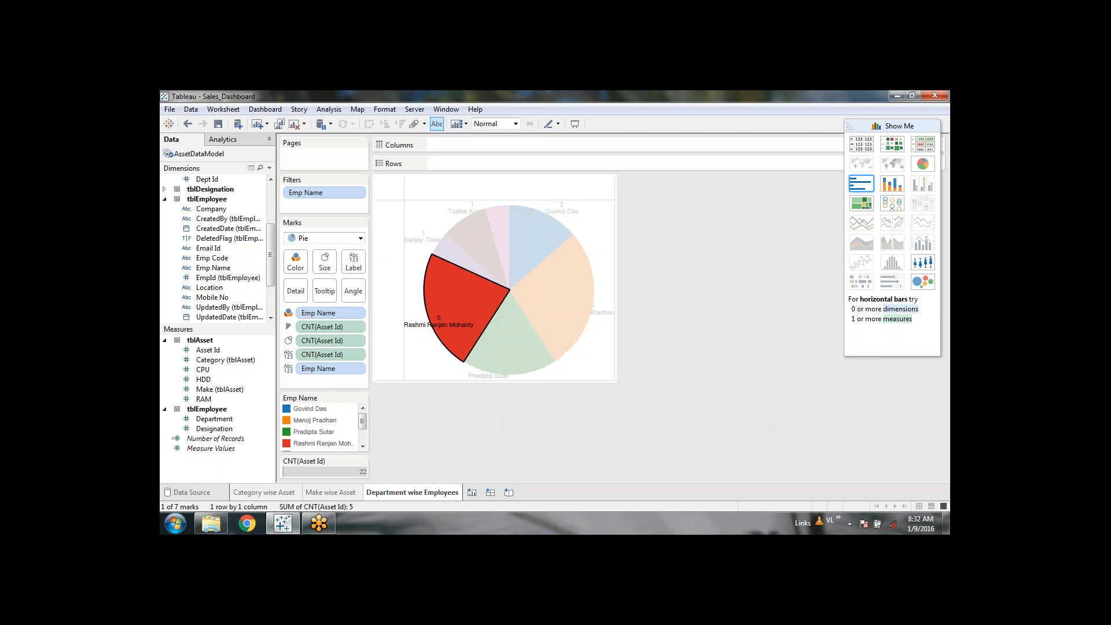
{"action": "left_click", "coordinate": [591, 306]}
{"action": "left_click", "coordinate": [693, 302]}
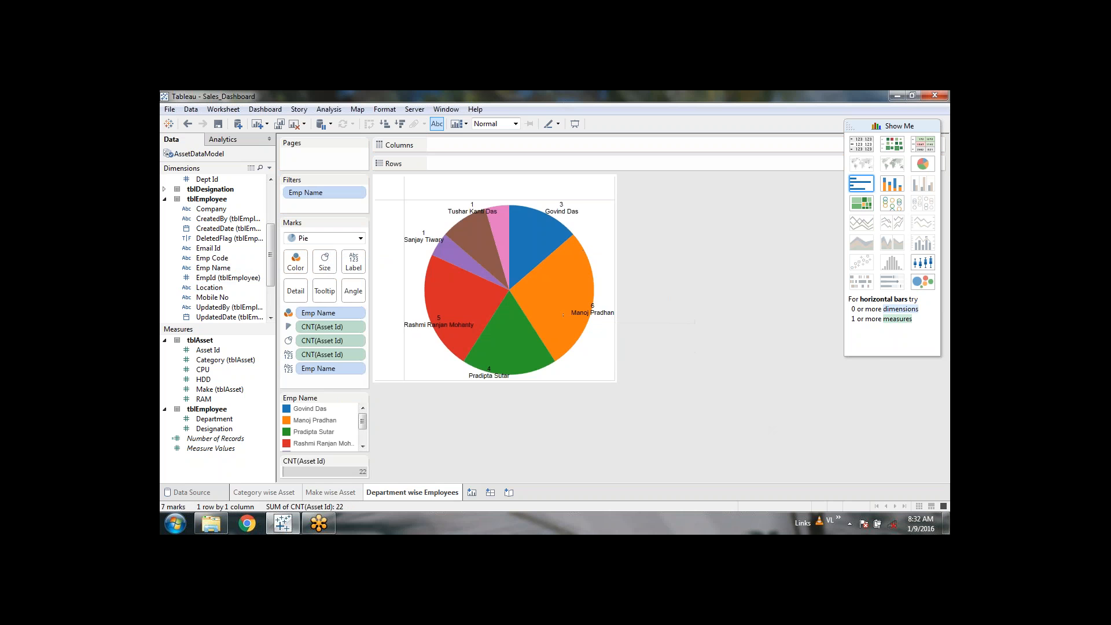
Replace the Emp Name caption in the pie's tooltip with "Employee" and save the workbook.
{"action": "left_click", "coordinate": [324, 291]}
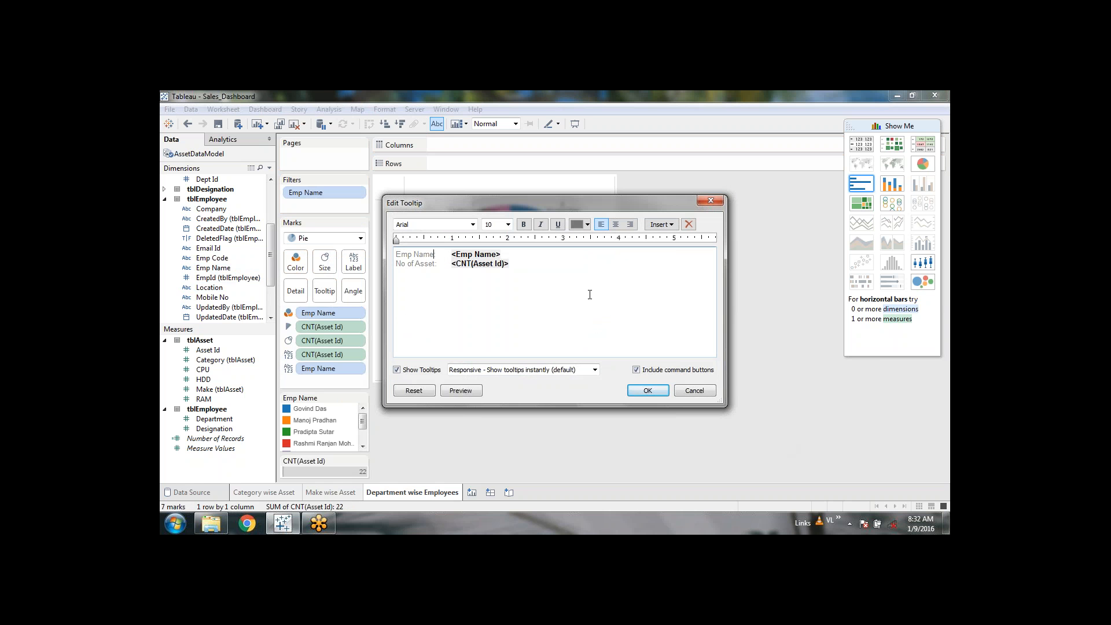
{"action": "key", "text": "ctrl+shift+Right"}
{"action": "key", "text": "ctrl+shift+Right"}
{"action": "type", "text": "Employee"}
{"action": "left_click", "coordinate": [646, 390]}
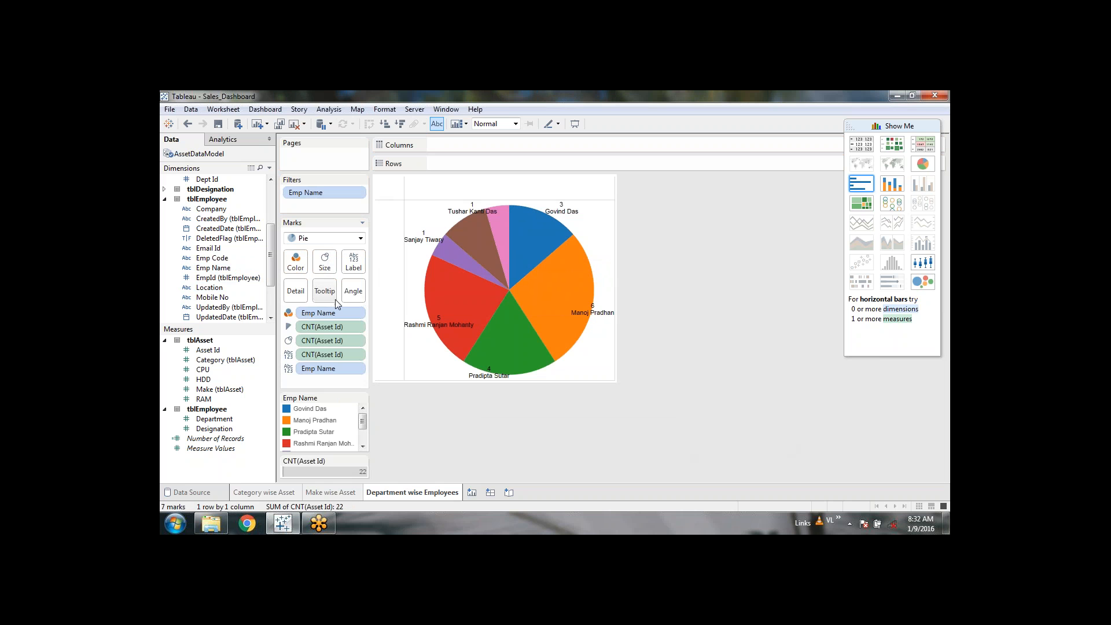
{"action": "left_click", "coordinate": [217, 123]}
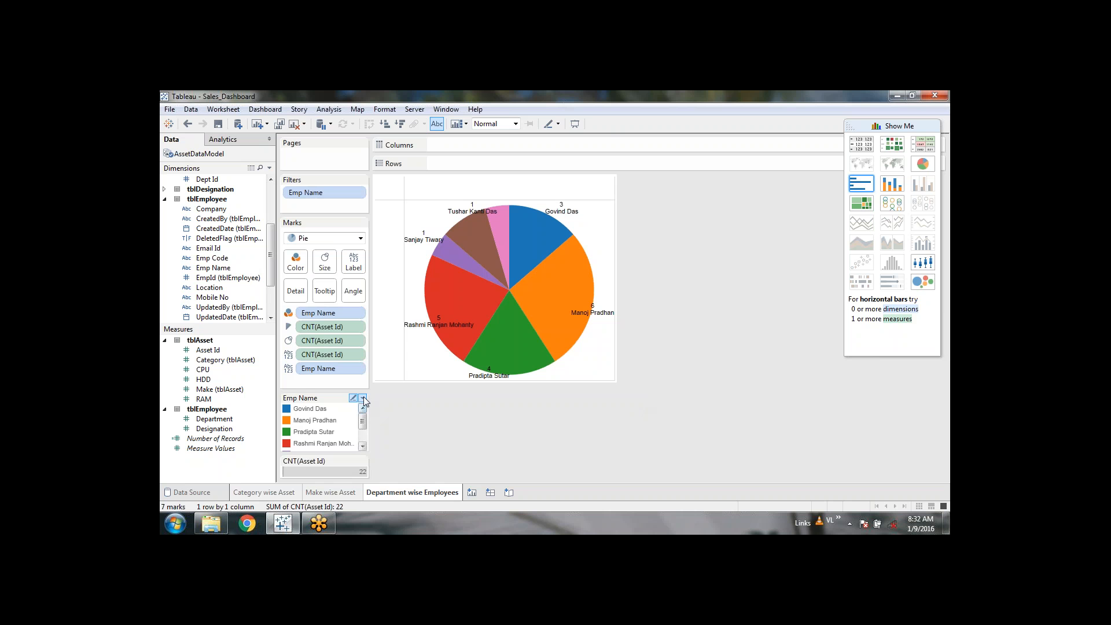
Assign the Cyclic color palette to the Emp Name slices of the pie.
{"action": "left_click", "coordinate": [363, 397]}
{"action": "left_click", "coordinate": [328, 409]}
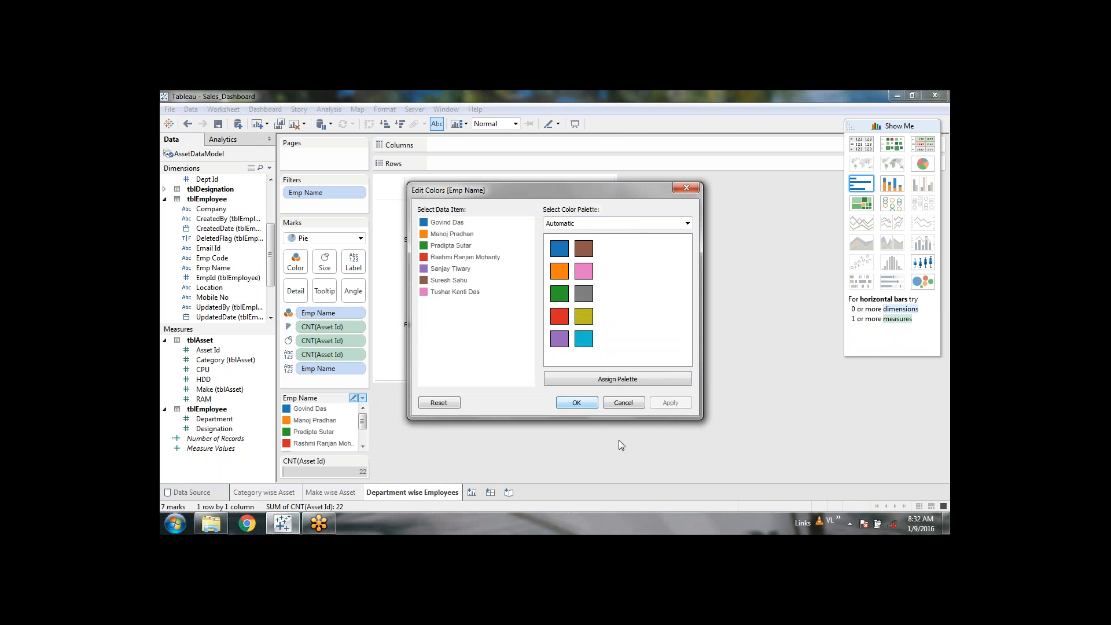
{"action": "left_click", "coordinate": [647, 225]}
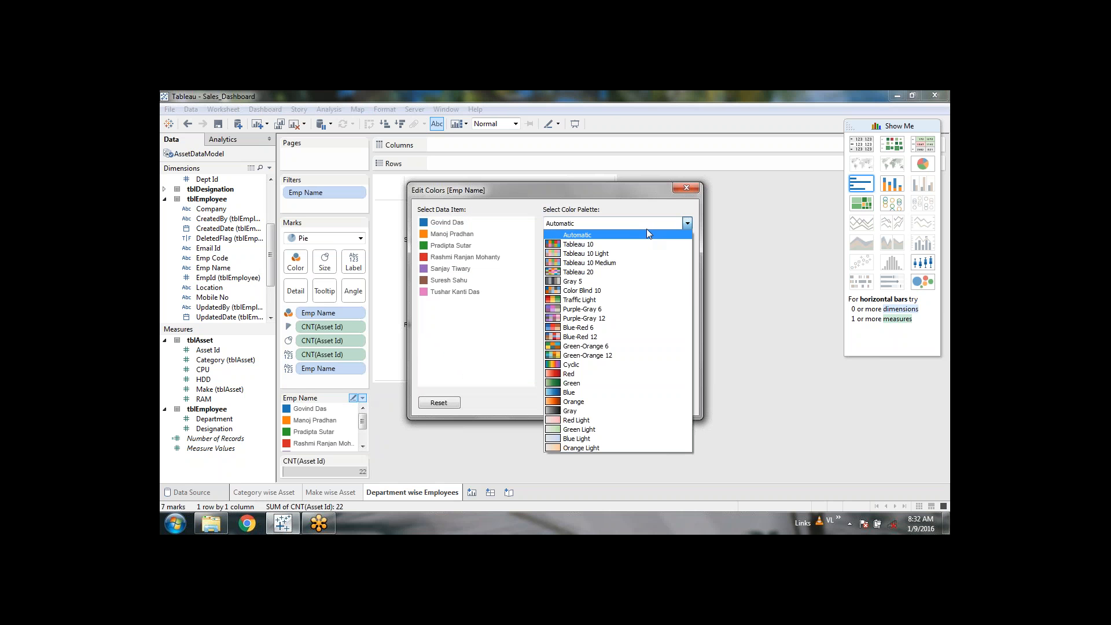
{"action": "left_click", "coordinate": [628, 364]}
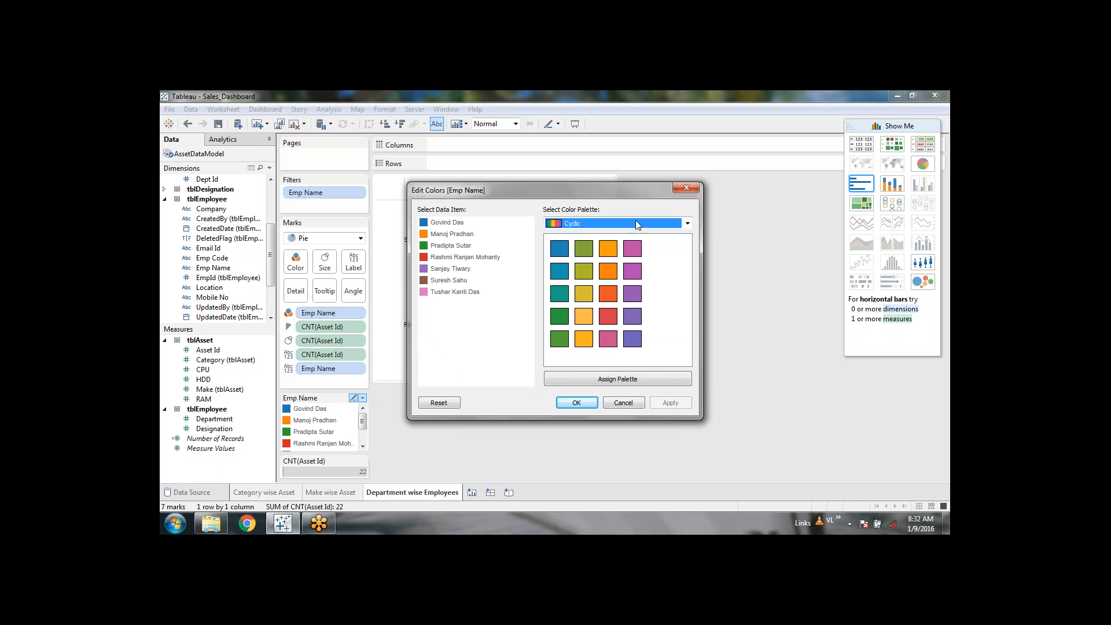
{"action": "left_click", "coordinate": [637, 384]}
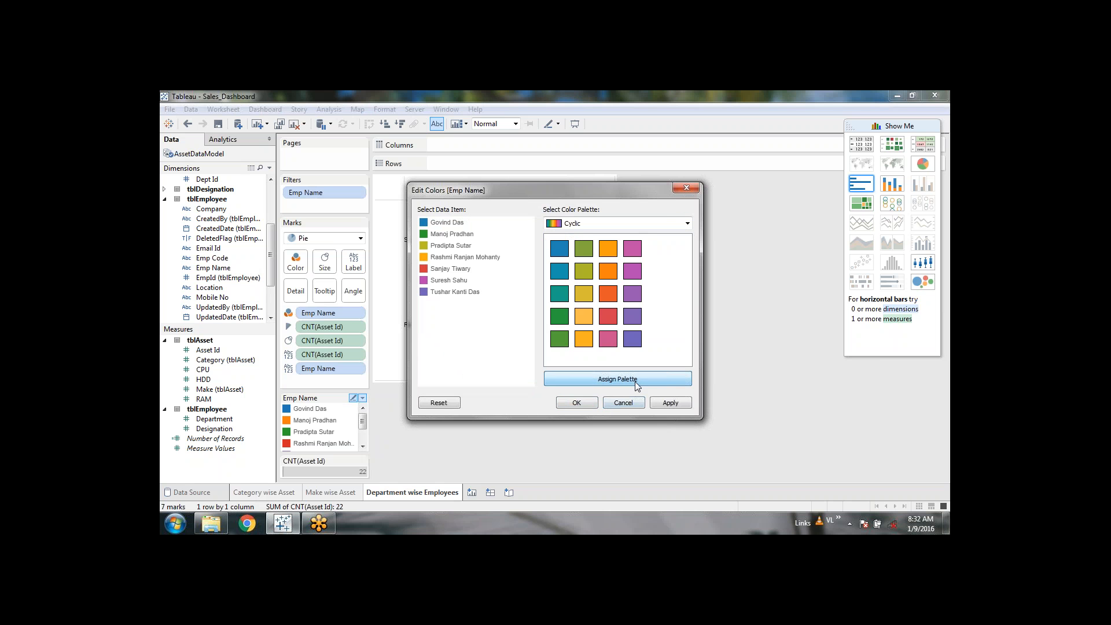
{"action": "left_click", "coordinate": [670, 403]}
{"action": "left_click", "coordinate": [577, 403]}
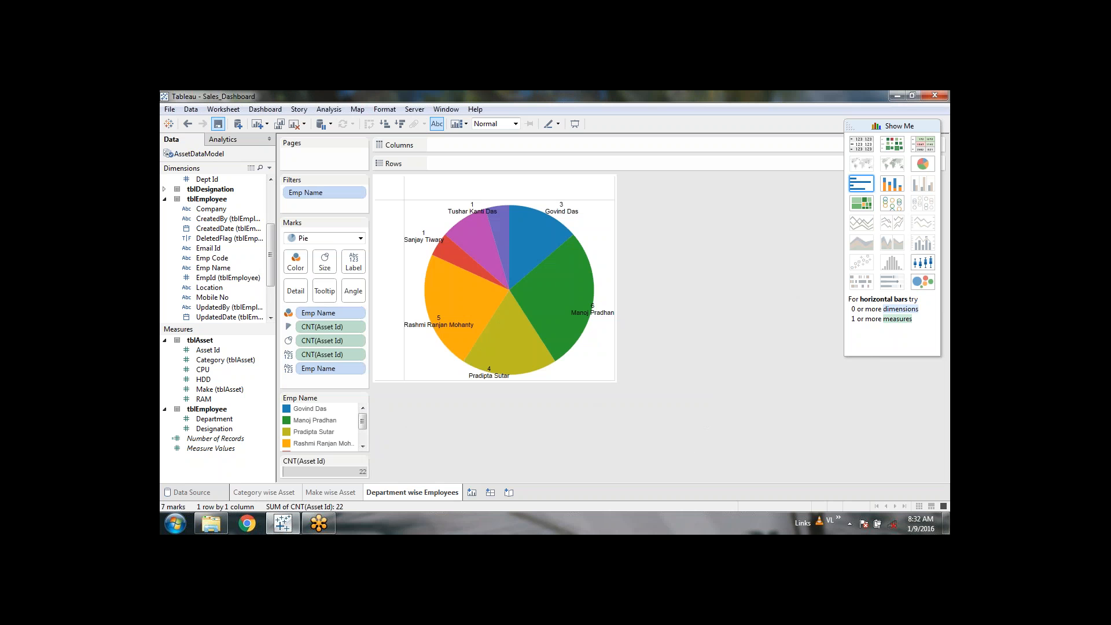
Add a new blank worksheet after the Department wise Employees sheet.
{"action": "left_click", "coordinate": [472, 493]}
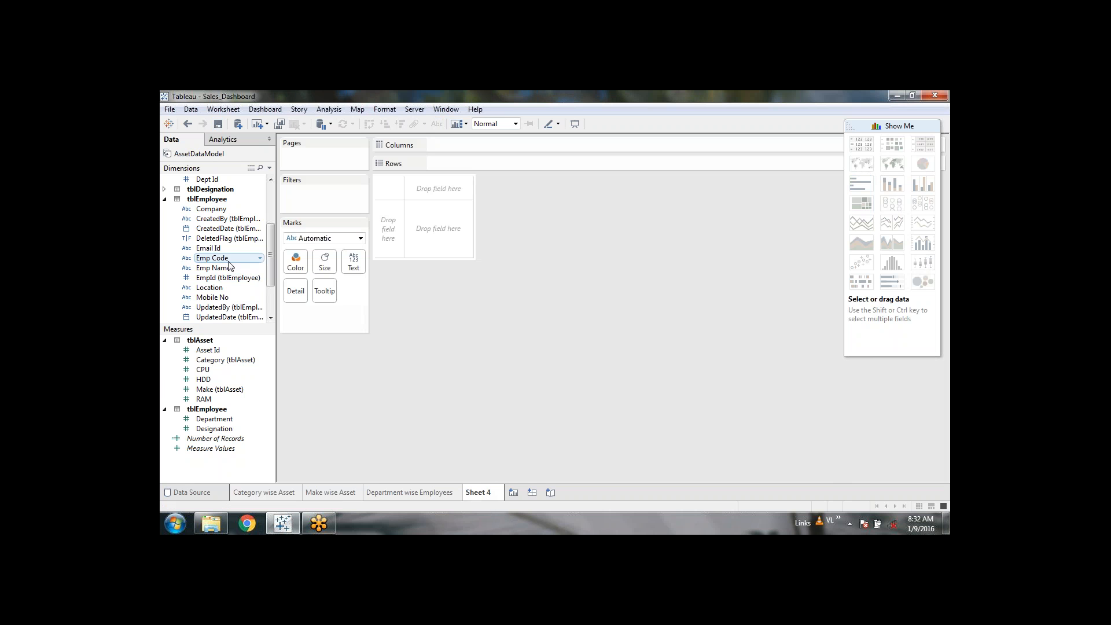
Add the Designation field of tblDesignation to the sheet as rows and exclude the Null designation.
{"action": "left_click_drag", "start_coordinate": [268, 263], "coordinate": [268, 211]}
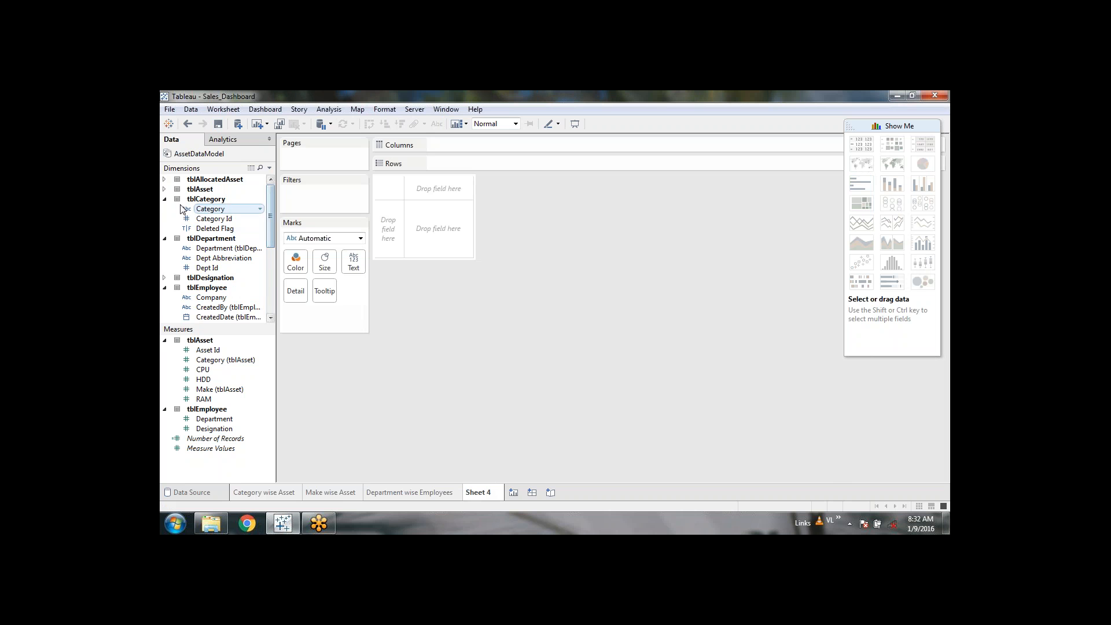
{"action": "left_click", "coordinate": [165, 189]}
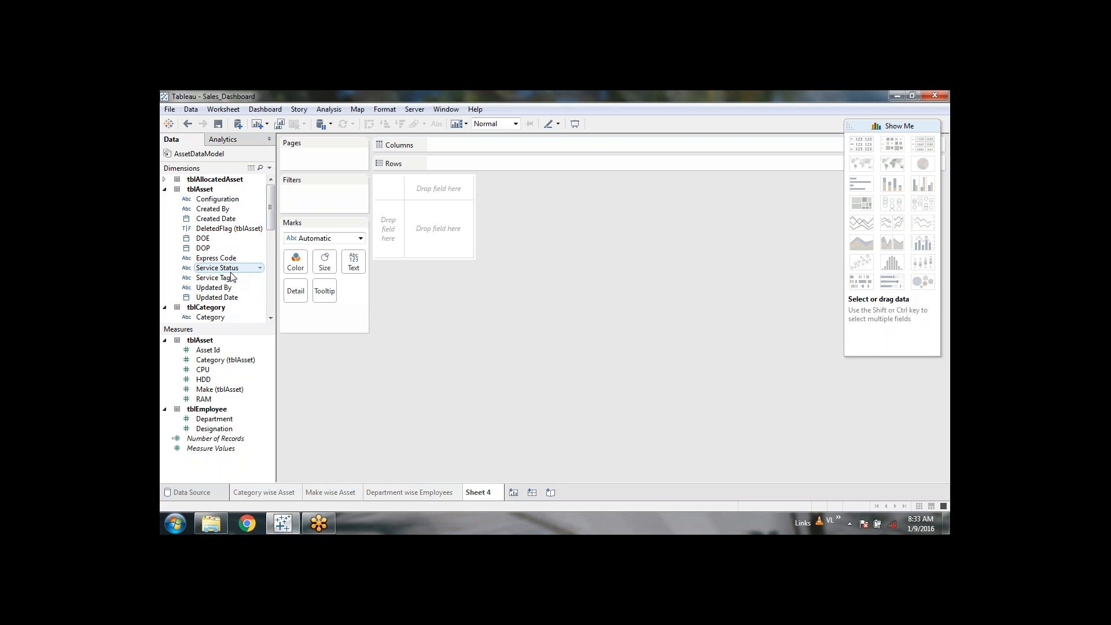
{"action": "left_click_drag", "start_coordinate": [269, 207], "coordinate": [269, 252]}
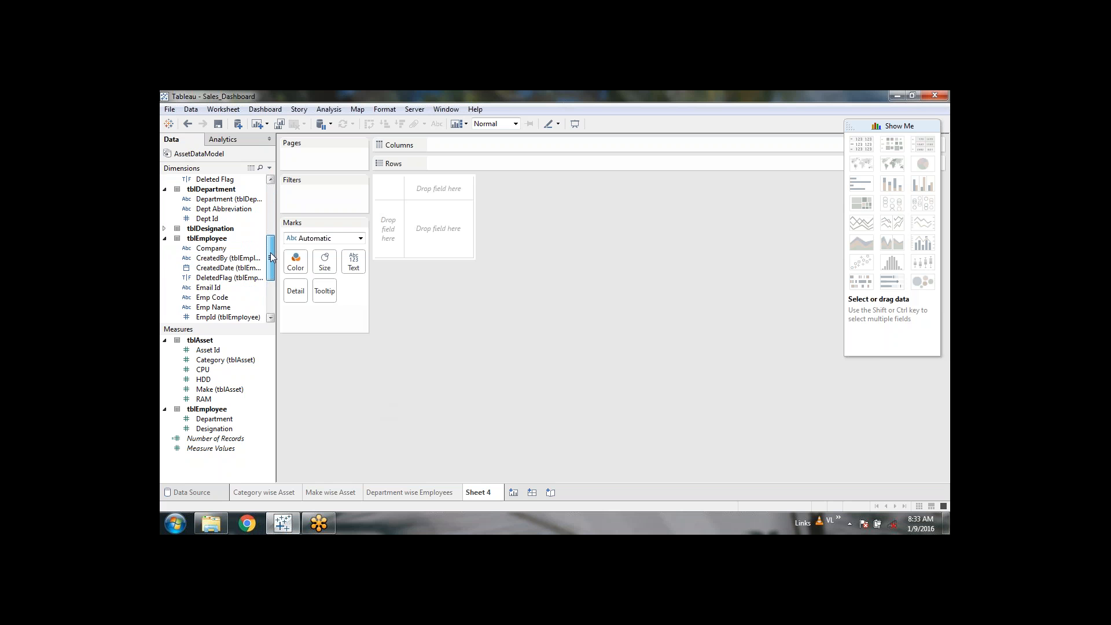
{"action": "left_click", "coordinate": [165, 230]}
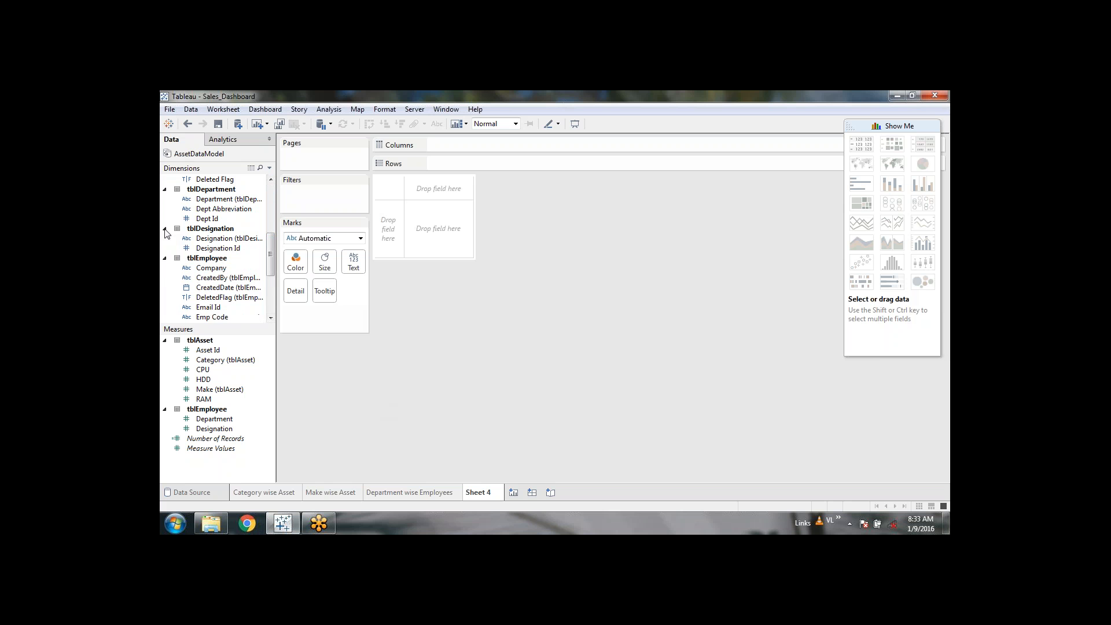
{"action": "left_click", "coordinate": [234, 239]}
{"action": "double_click", "coordinate": [236, 243]}
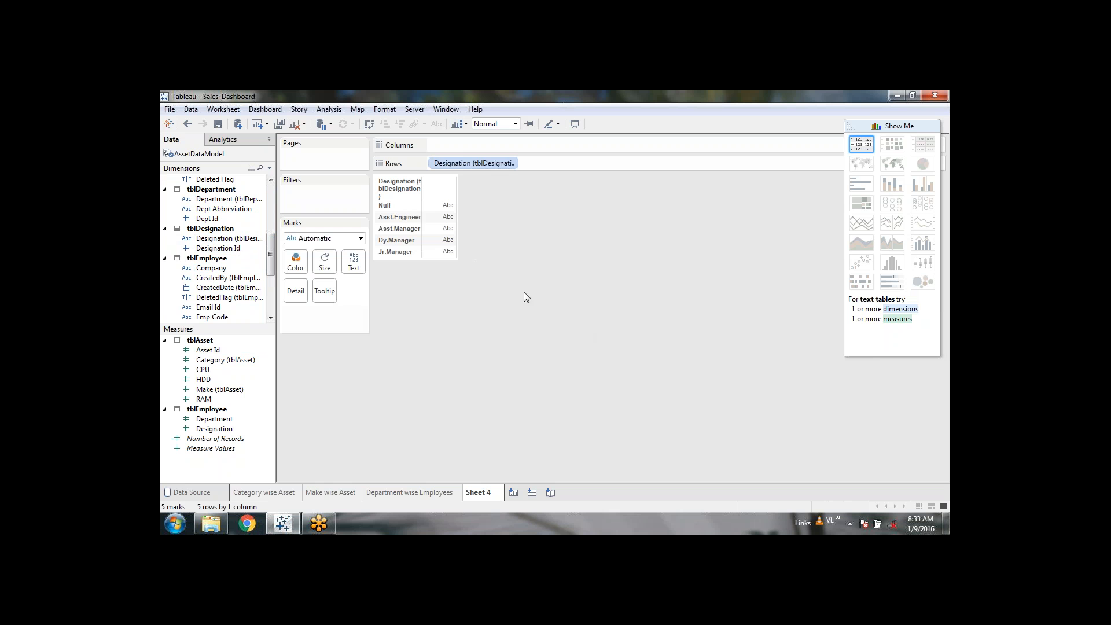
{"action": "right_click", "coordinate": [396, 205]}
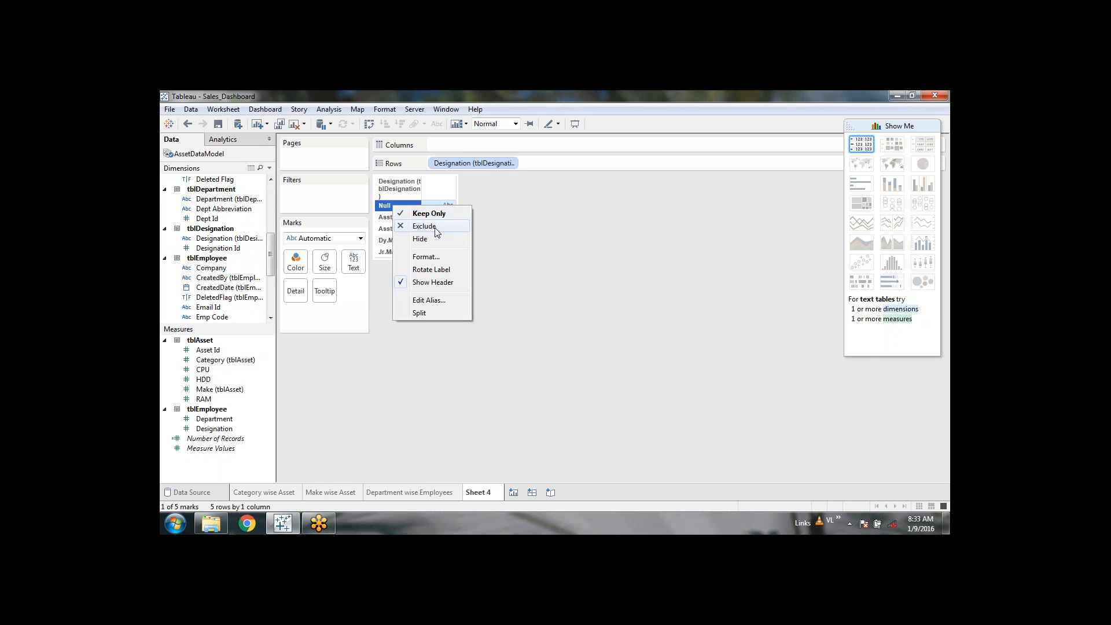
{"action": "key", "text": "Escape"}
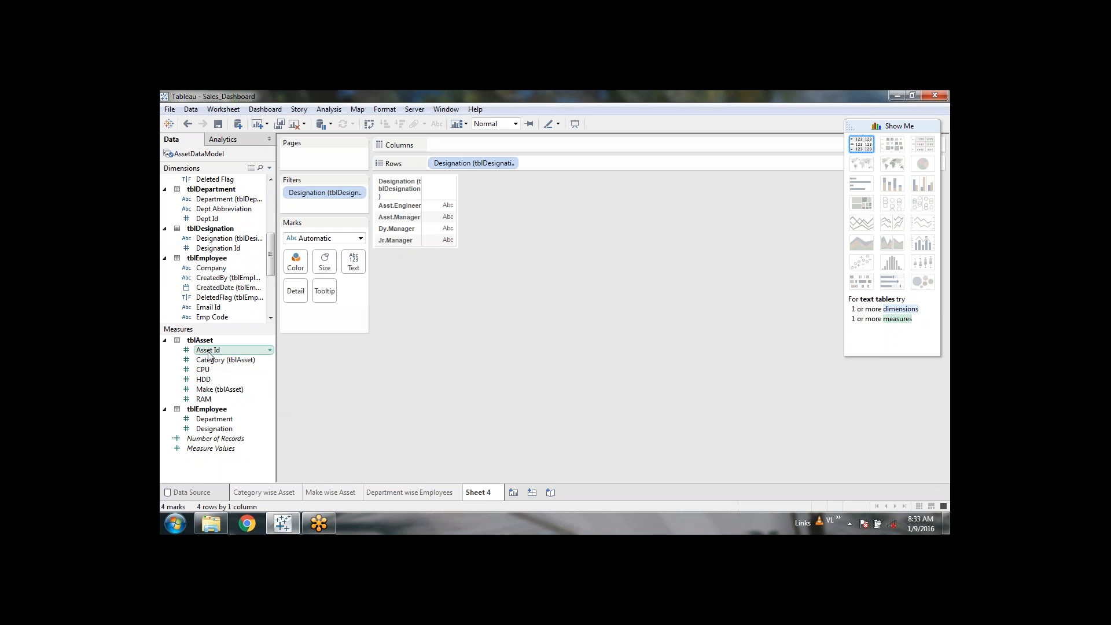
Show Asset Id as the value for each designation and aggregate it as Count.
{"action": "left_click_drag", "start_coordinate": [208, 355], "coordinate": [324, 313]}
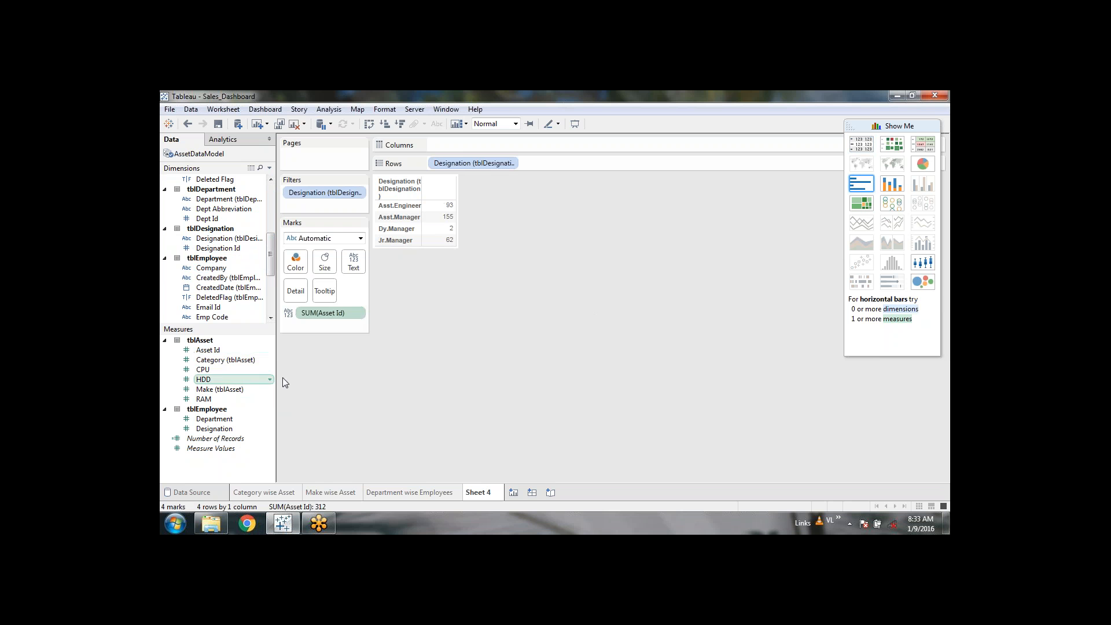
{"action": "left_click", "coordinate": [356, 313]}
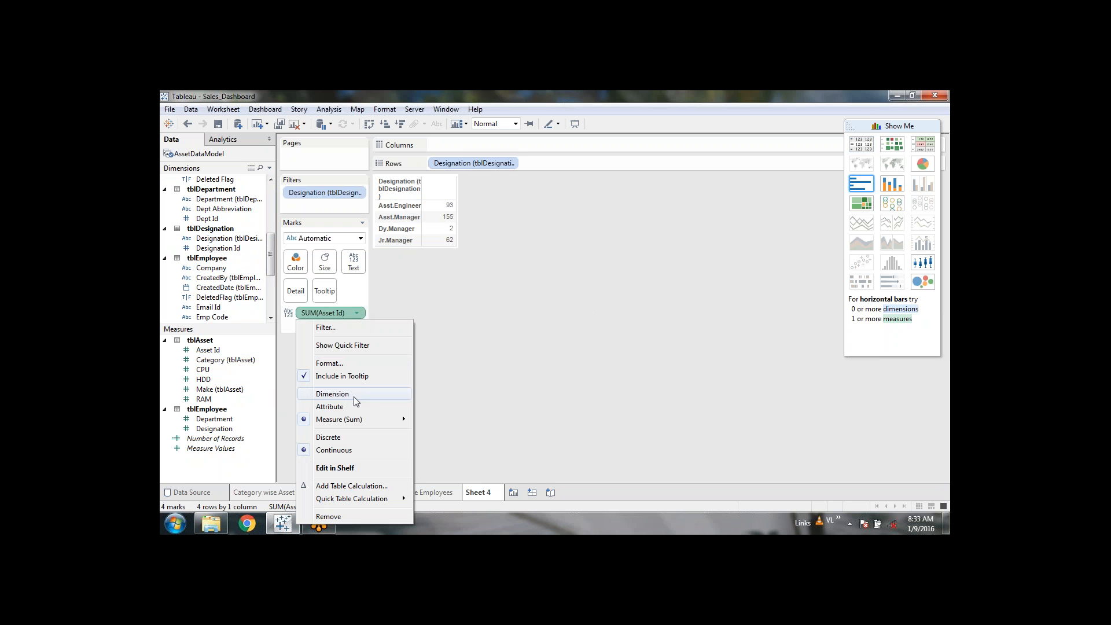
{"action": "mouse_move", "coordinate": [364, 419]}
{"action": "left_click", "coordinate": [441, 420]}
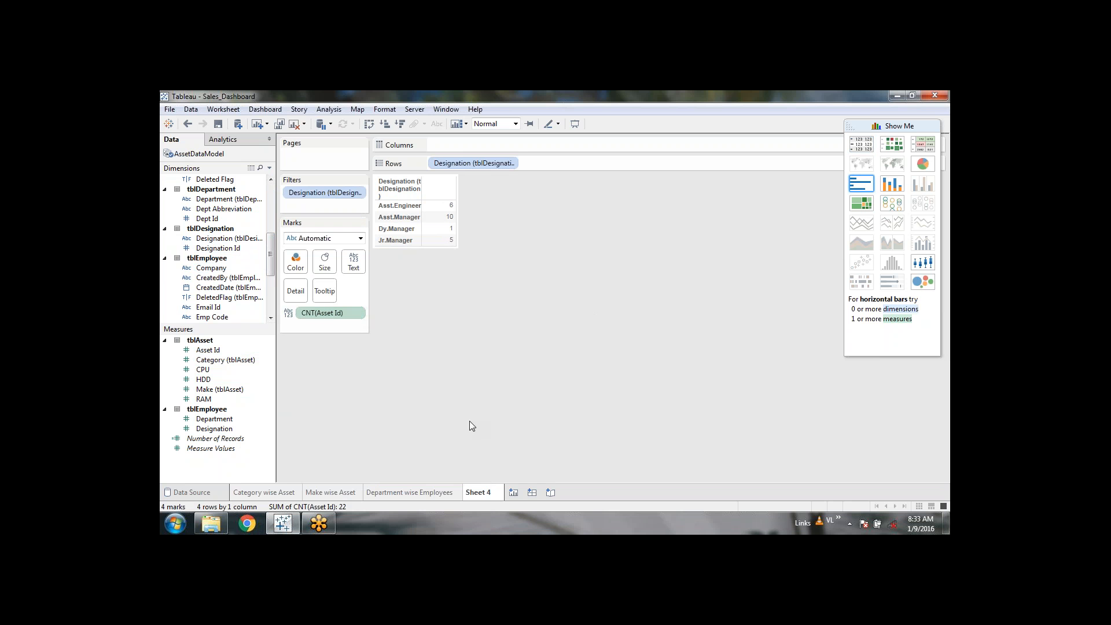
Turn the table into a pie chart, then enlarge both the chart area and the pie itself.
{"action": "left_click", "coordinate": [924, 165]}
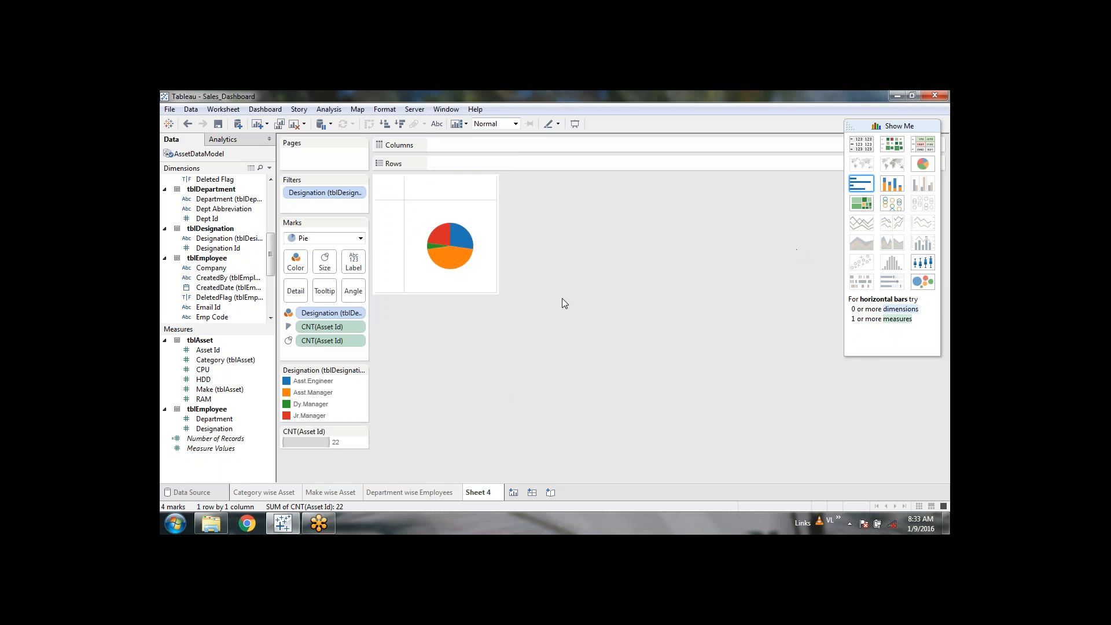
{"action": "left_click_drag", "start_coordinate": [494, 292], "coordinate": [499, 377]}
{"action": "left_click_drag", "start_coordinate": [499, 309], "coordinate": [605, 308]}
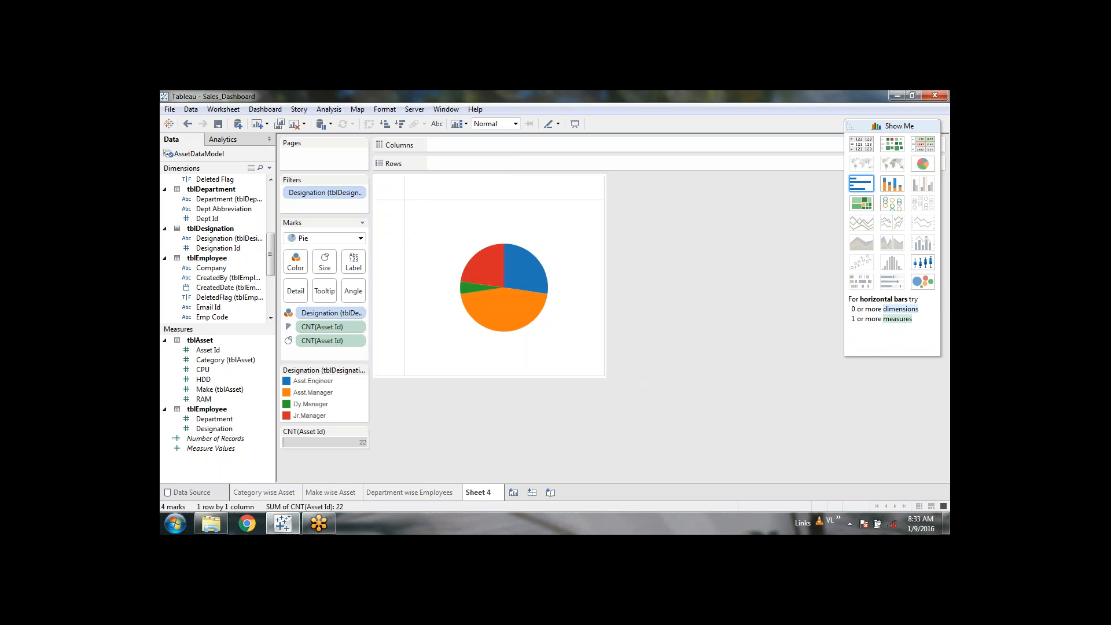
{"action": "left_click", "coordinate": [324, 262]}
{"action": "left_click_drag", "start_coordinate": [346, 289], "coordinate": [370, 297]}
{"action": "left_click", "coordinate": [704, 301]}
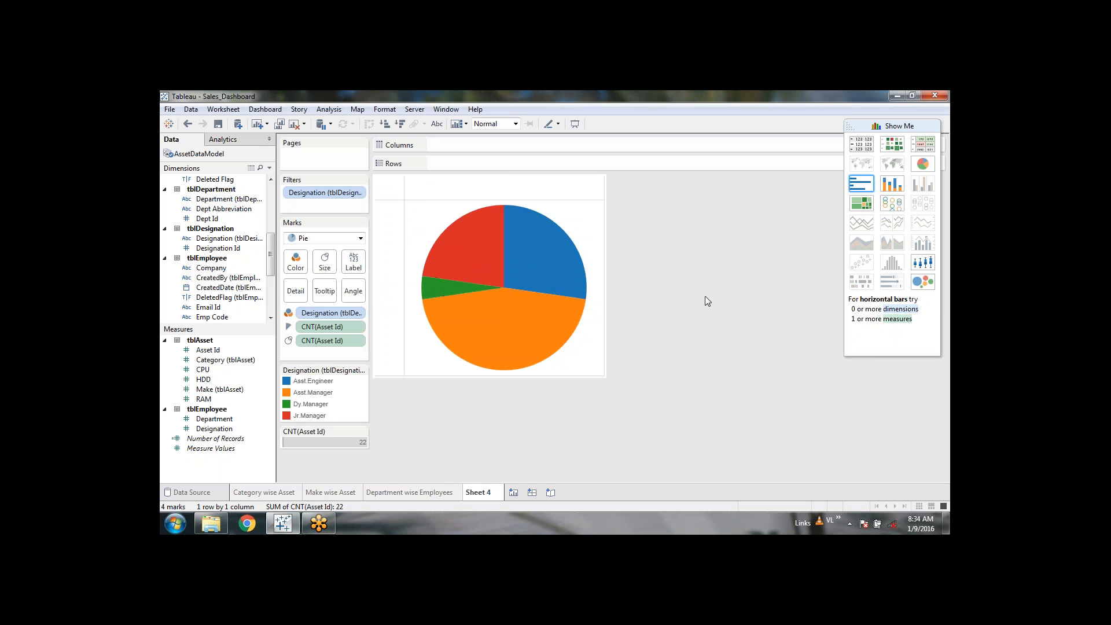
Label the pie slices with the Designation field and with Asset Id aggregated as Count.
{"action": "mouse_move", "coordinate": [526, 226]}
{"action": "left_click_drag", "start_coordinate": [273, 269], "coordinate": [273, 265]}
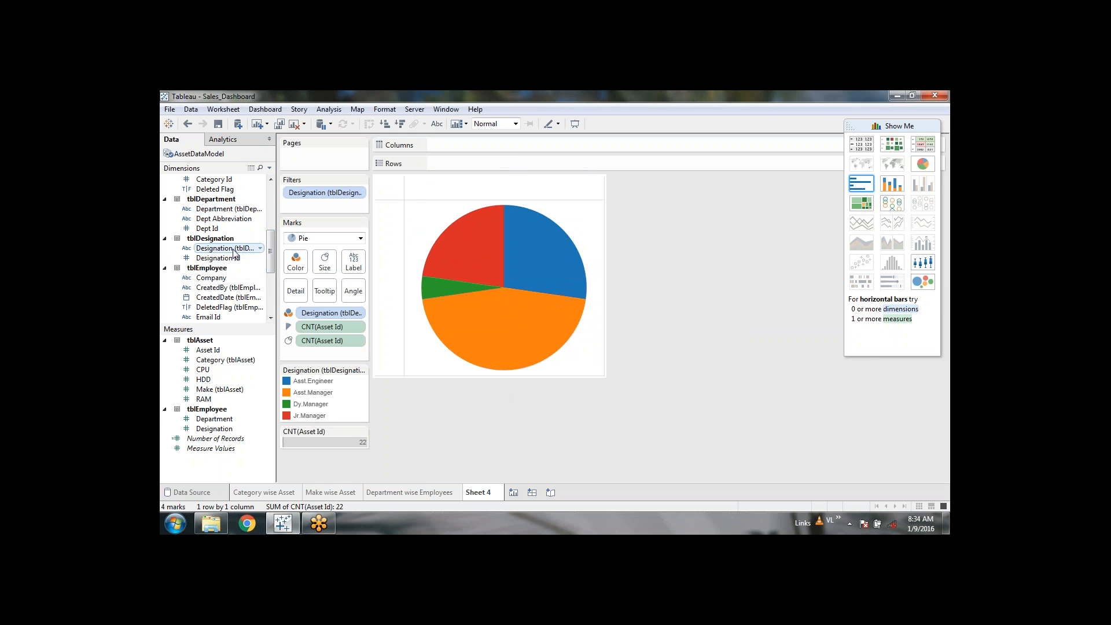
{"action": "left_click_drag", "start_coordinate": [235, 253], "coordinate": [358, 264]}
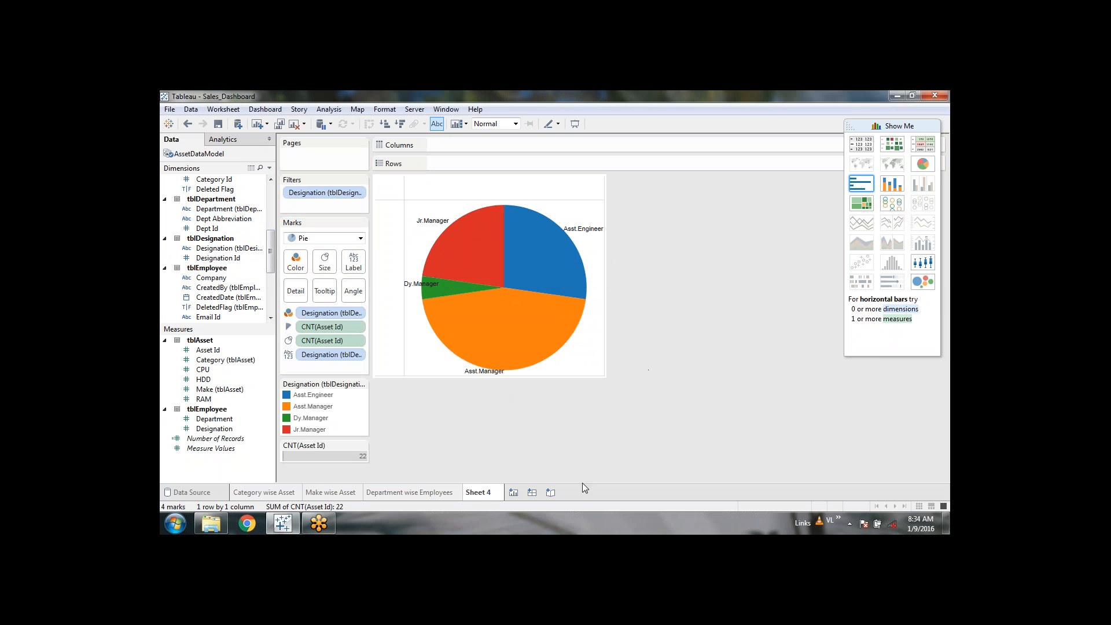
{"action": "left_click_drag", "start_coordinate": [208, 349], "coordinate": [359, 263]}
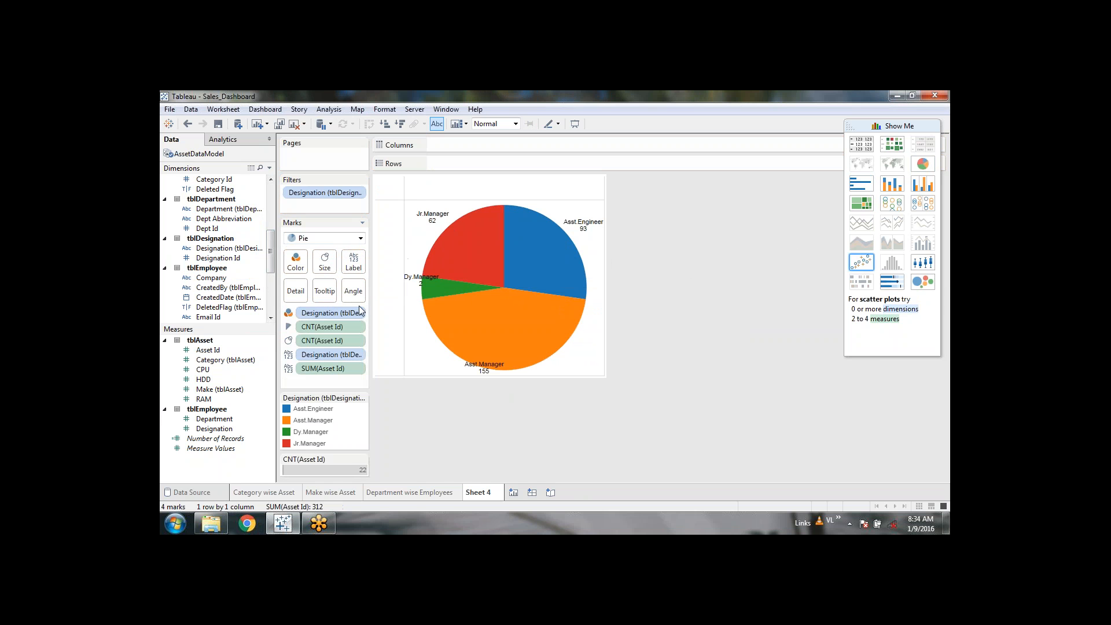
{"action": "left_click", "coordinate": [361, 369]}
{"action": "mouse_move", "coordinate": [375, 430]}
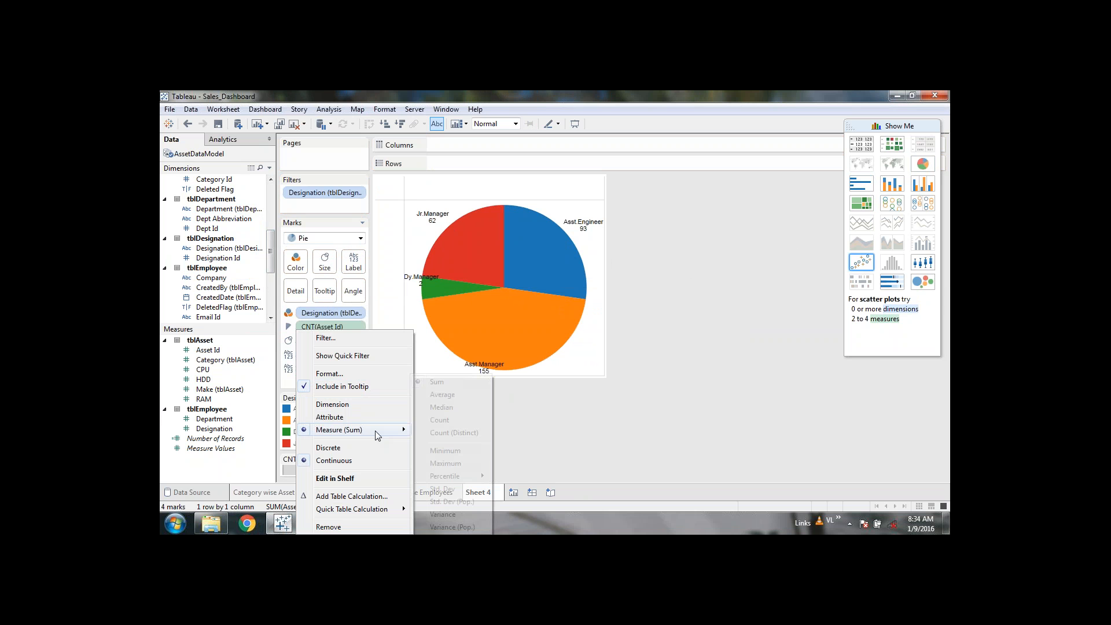
{"action": "left_click", "coordinate": [470, 418]}
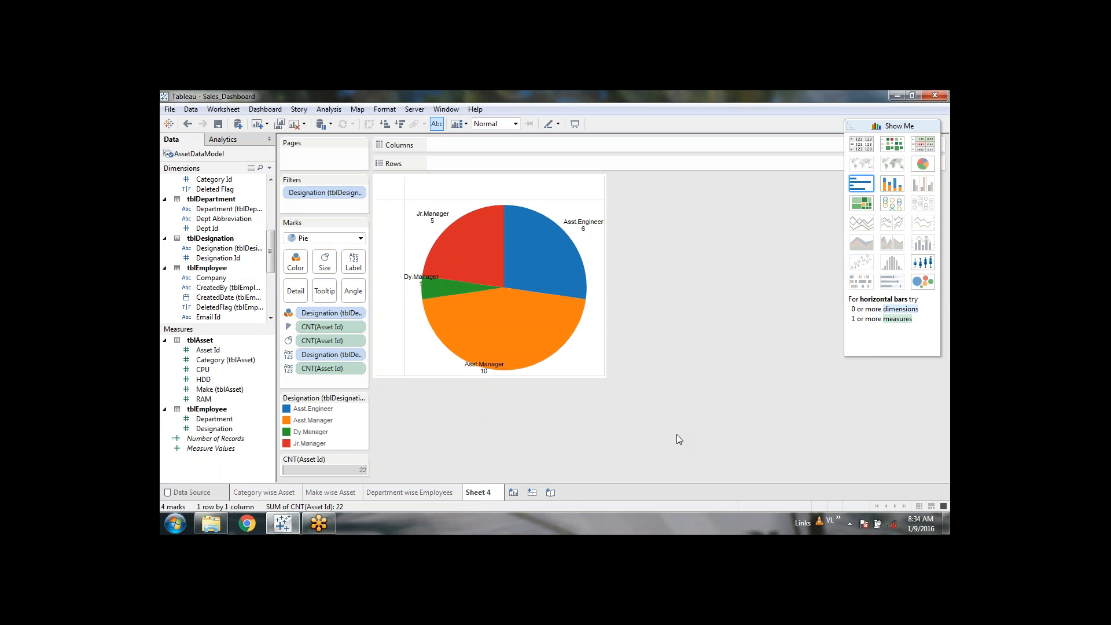
Rename Sheet 4 as "Designation wise Assets".
{"action": "left_click", "coordinate": [436, 493]}
{"action": "left_click", "coordinate": [475, 493]}
{"action": "double_click", "coordinate": [474, 493]}
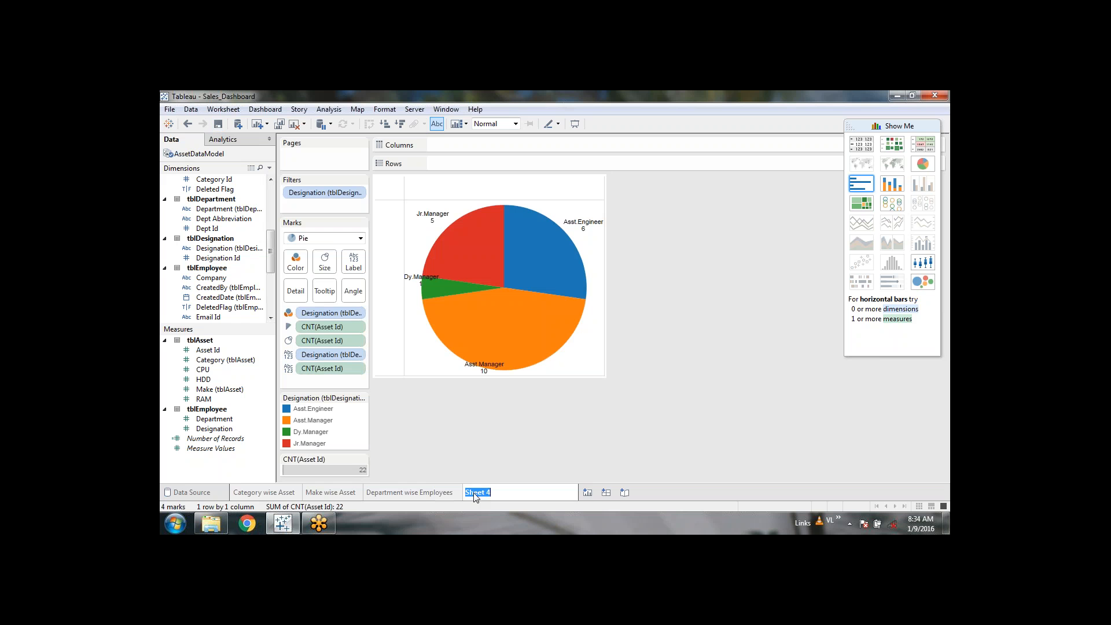
{"action": "type", "text": "Designation wise"}
{"action": "type", "text": "Assets"}
{"action": "key", "text": "Return"}
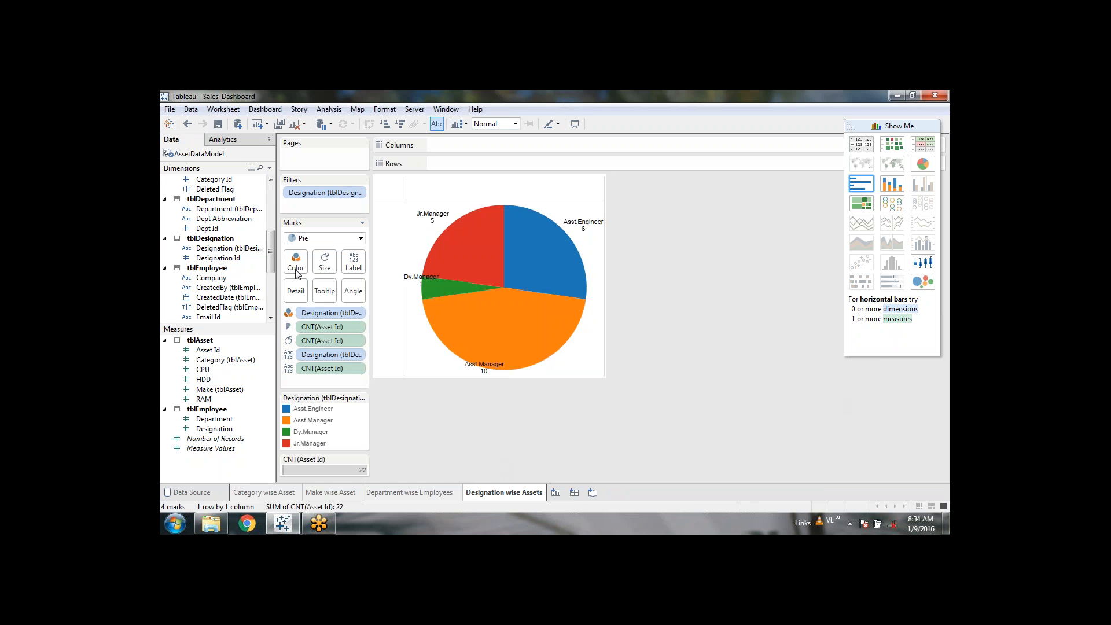
Reduce the pie's mark size slightly so the slice labels fit around it.
{"action": "left_click", "coordinate": [326, 260]}
{"action": "left_click_drag", "start_coordinate": [366, 288], "coordinate": [359, 290]}
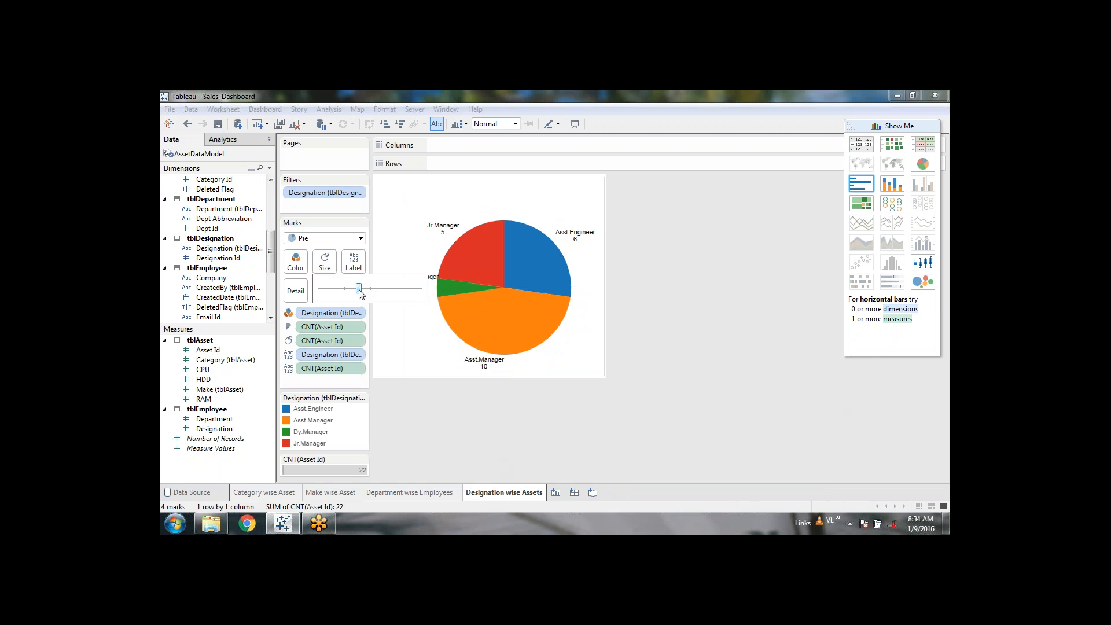
{"action": "left_click", "coordinate": [672, 352]}
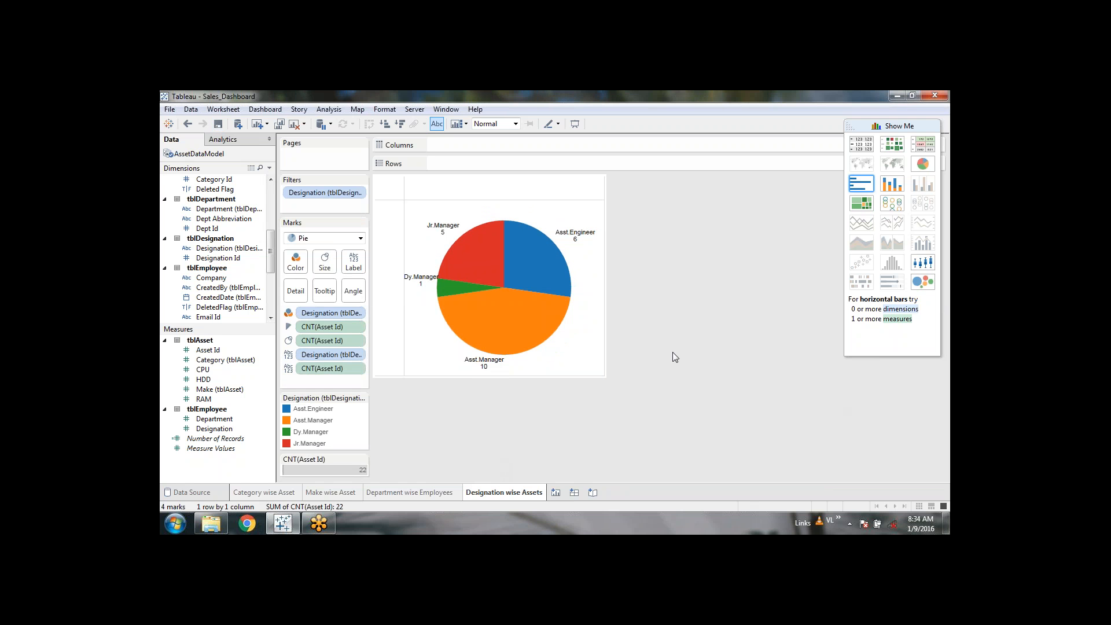
{"action": "left_click", "coordinate": [324, 262]}
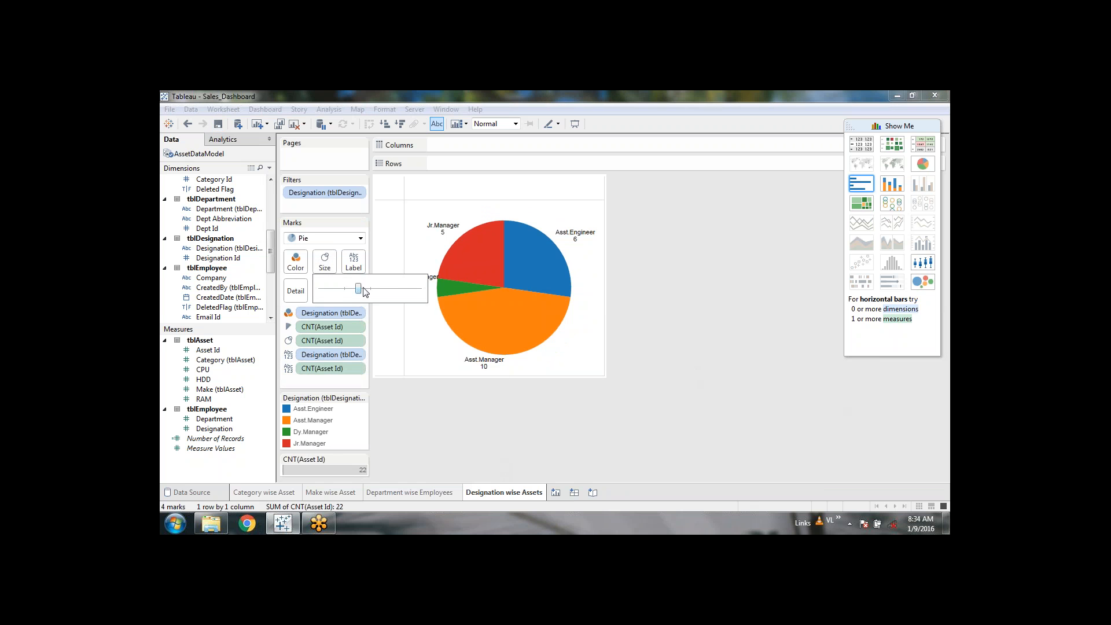
{"action": "left_click", "coordinate": [692, 340]}
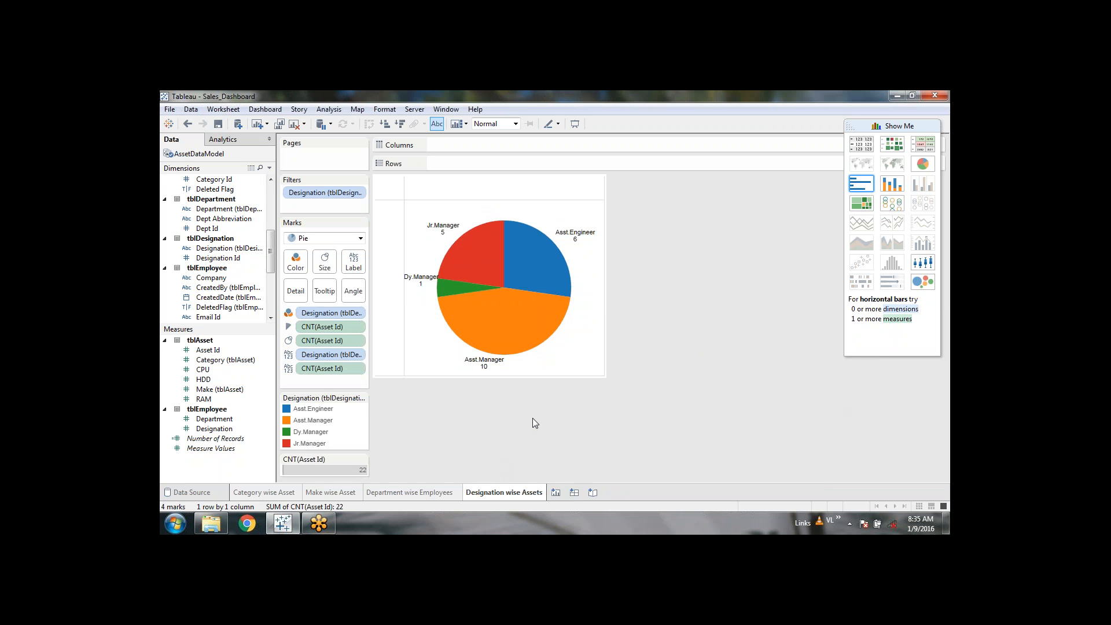
Assign the Cyclic color palette to the designations in the pie chart.
{"action": "left_click", "coordinate": [362, 398]}
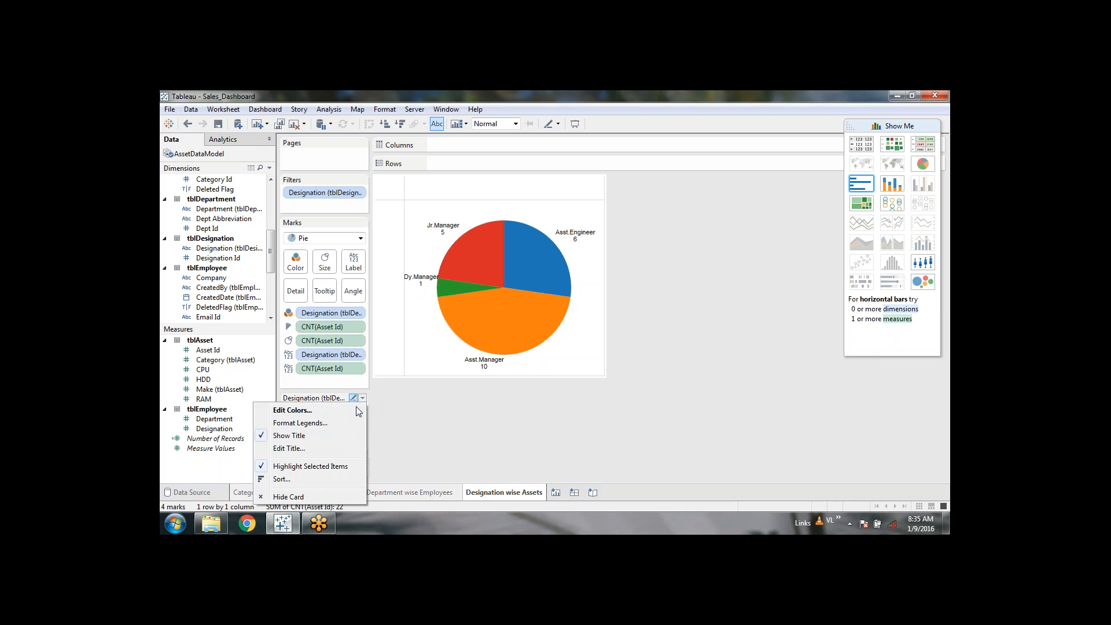
{"action": "left_click", "coordinate": [339, 411]}
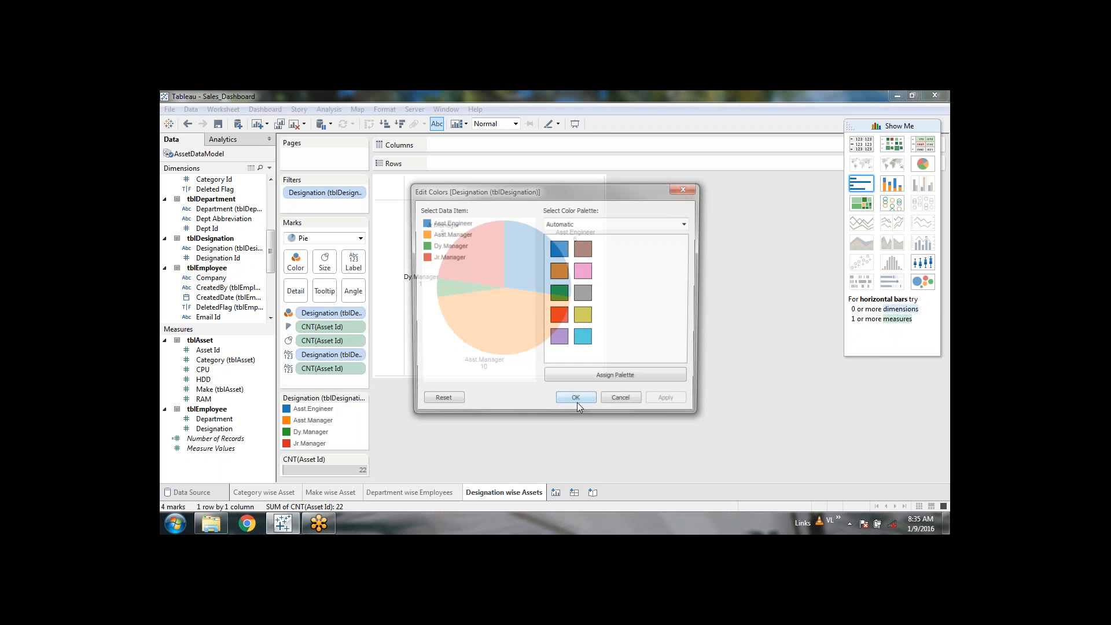
{"action": "left_click", "coordinate": [645, 224]}
{"action": "left_click", "coordinate": [613, 359]}
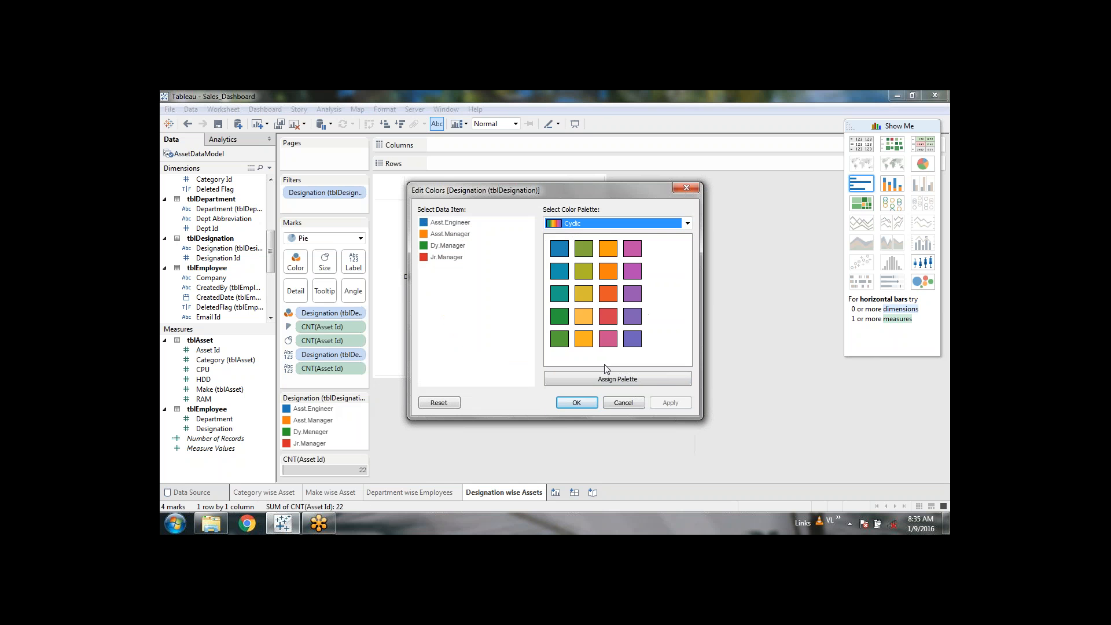
{"action": "left_click", "coordinate": [637, 380]}
{"action": "left_click", "coordinate": [667, 402]}
{"action": "left_click", "coordinate": [577, 403]}
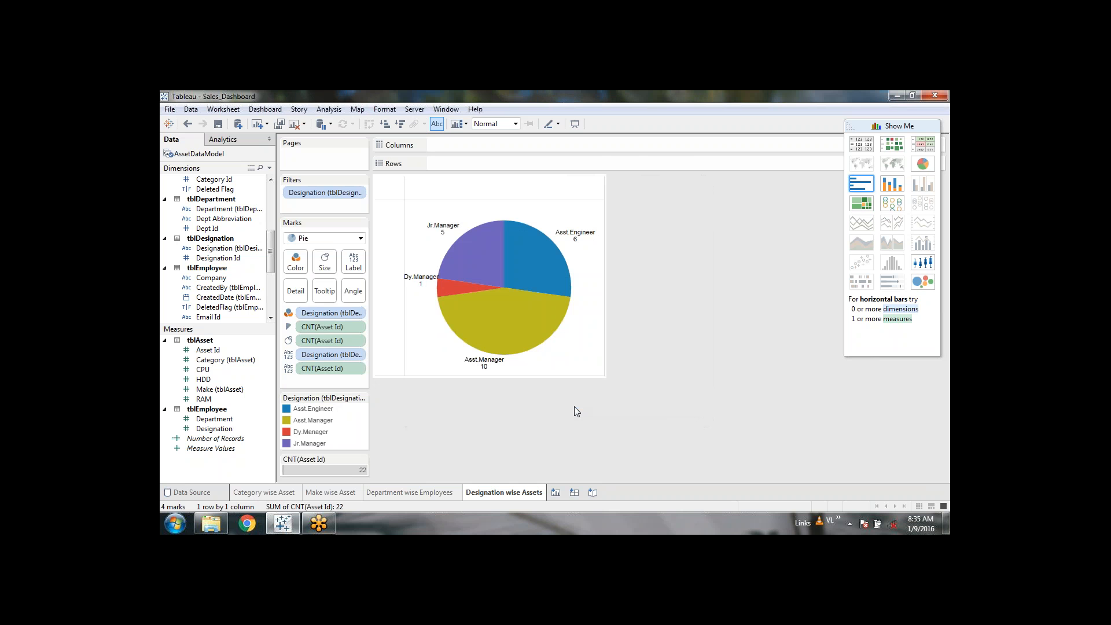
Review the charts on the Make wise Asset, Category wise Asset and Department wise Employees sheets.
{"action": "left_click", "coordinate": [439, 494]}
{"action": "left_click", "coordinate": [312, 494]}
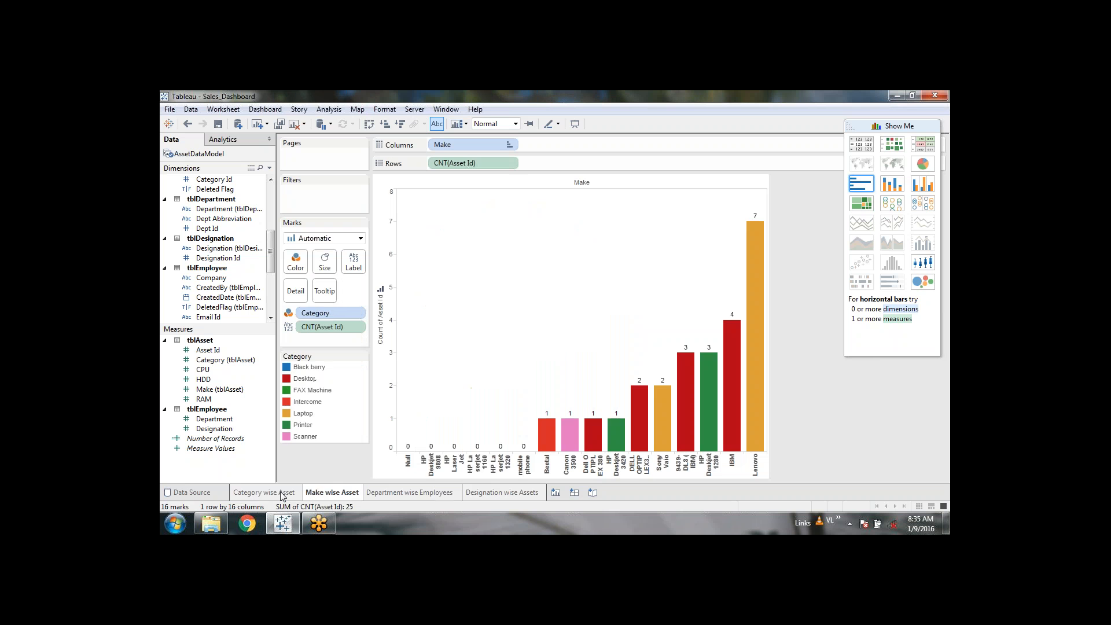
{"action": "mouse_move", "coordinate": [281, 493]}
{"action": "left_click", "coordinate": [269, 495]}
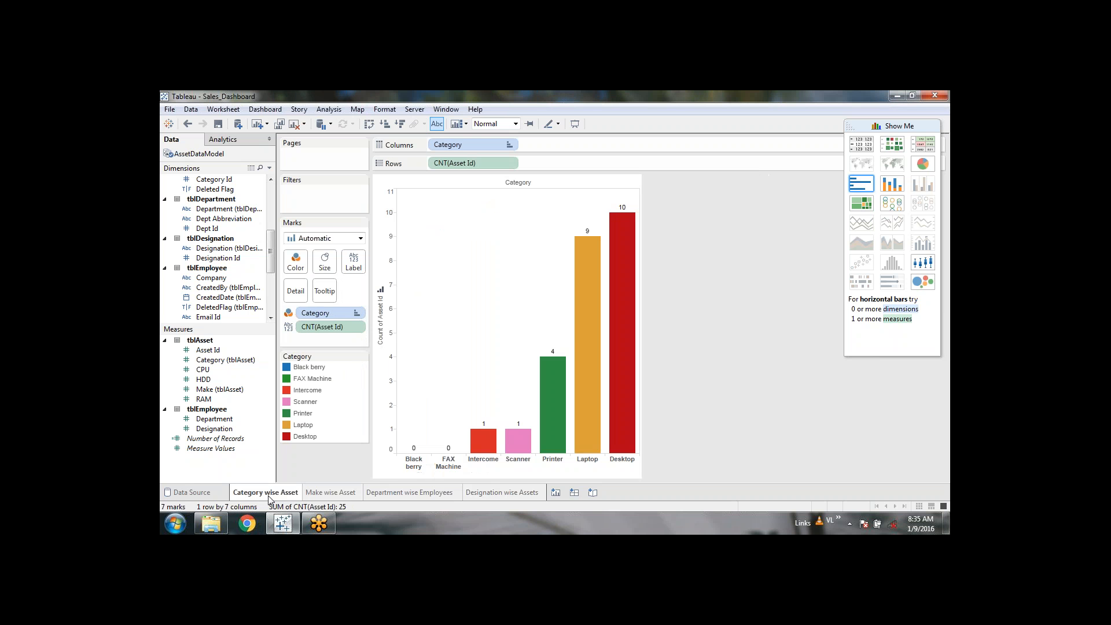
{"action": "left_click", "coordinate": [351, 496]}
{"action": "left_click", "coordinate": [440, 495]}
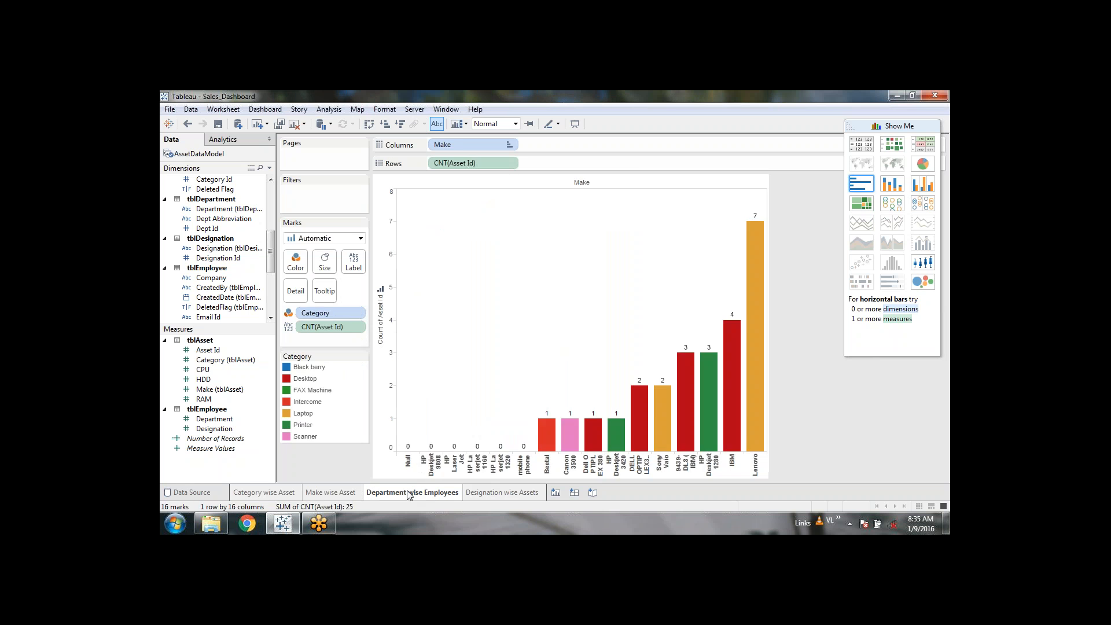
{"action": "left_click", "coordinate": [474, 496]}
{"action": "left_click", "coordinate": [435, 495]}
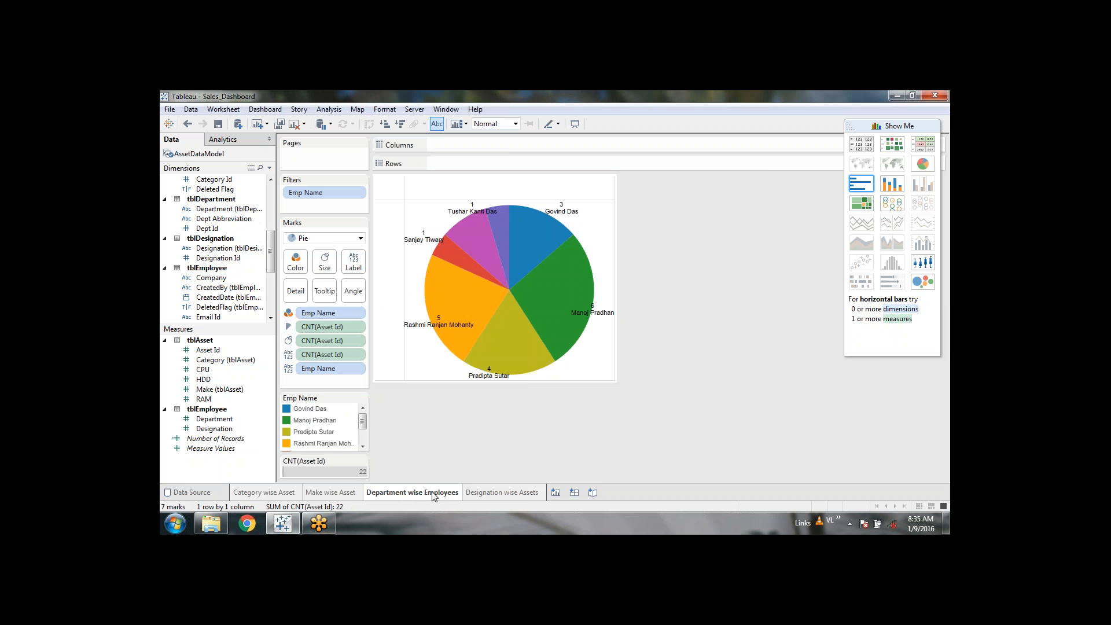
Exclude the Null make from the bar chart on the Make wise Asset sheet.
{"action": "left_click", "coordinate": [330, 492]}
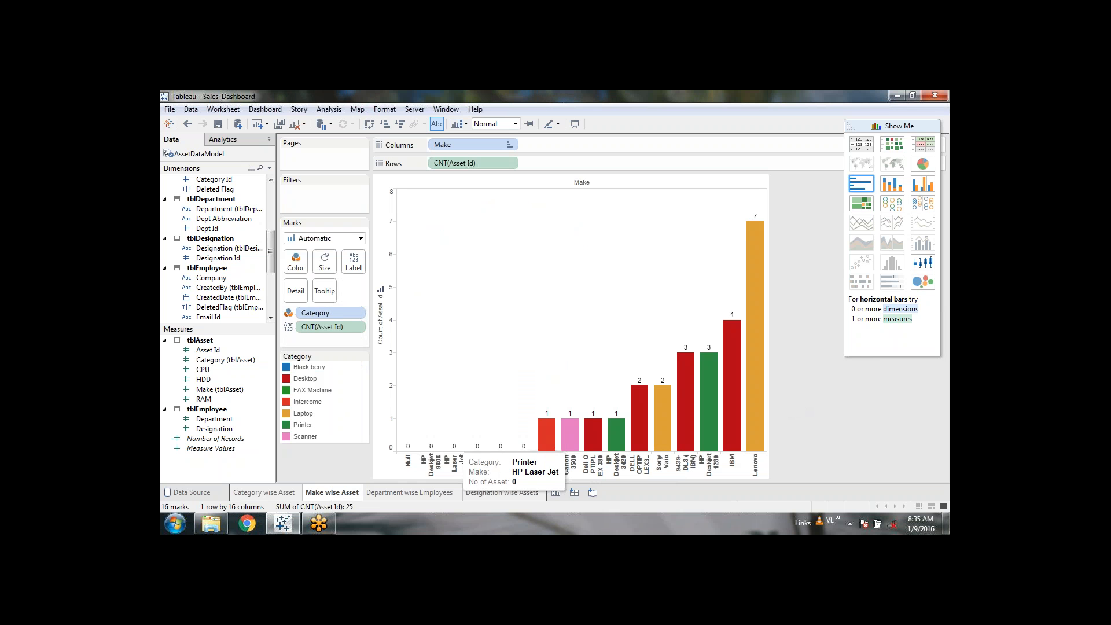
{"action": "left_click", "coordinate": [408, 461]}
{"action": "right_click", "coordinate": [408, 466]}
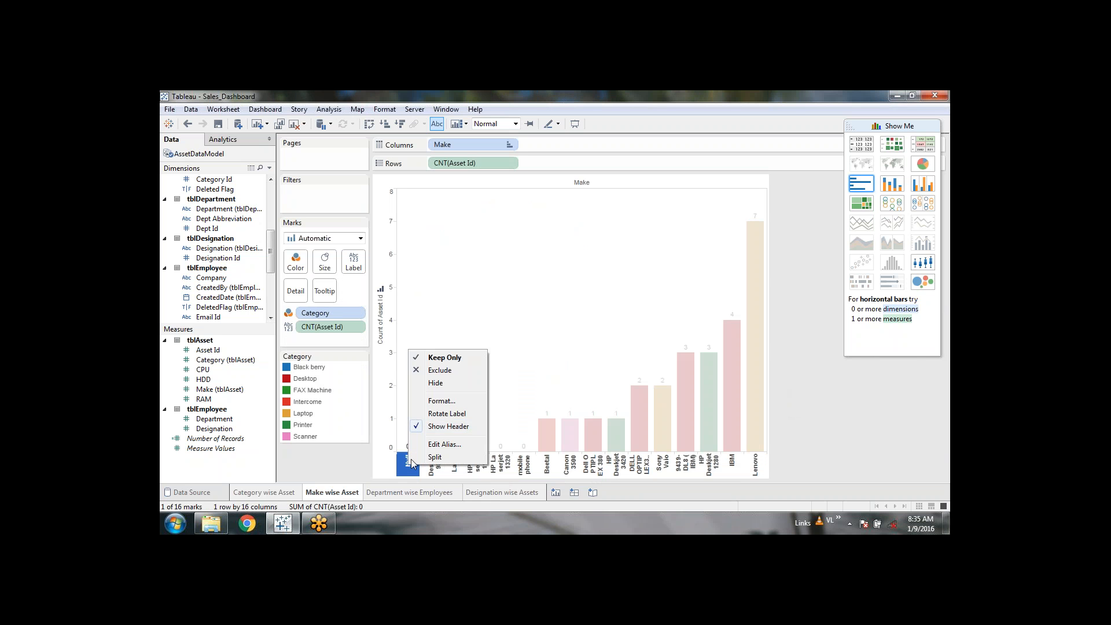
{"action": "left_click", "coordinate": [444, 376]}
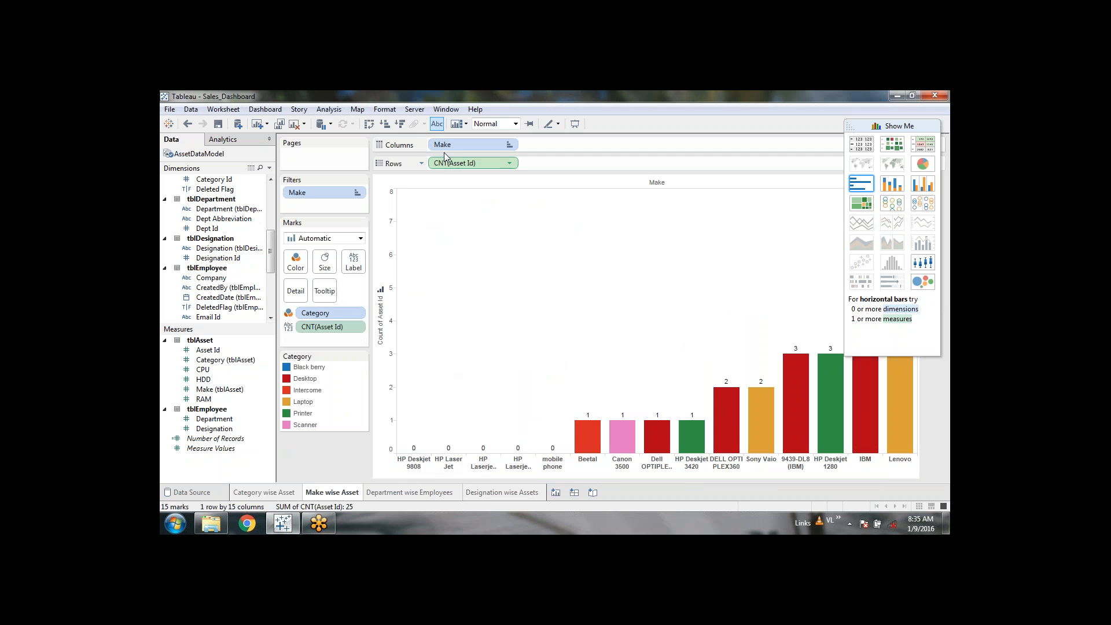
Sort the makes in the Make wise Asset bar chart in descending order of asset count.
{"action": "left_click", "coordinate": [399, 125]}
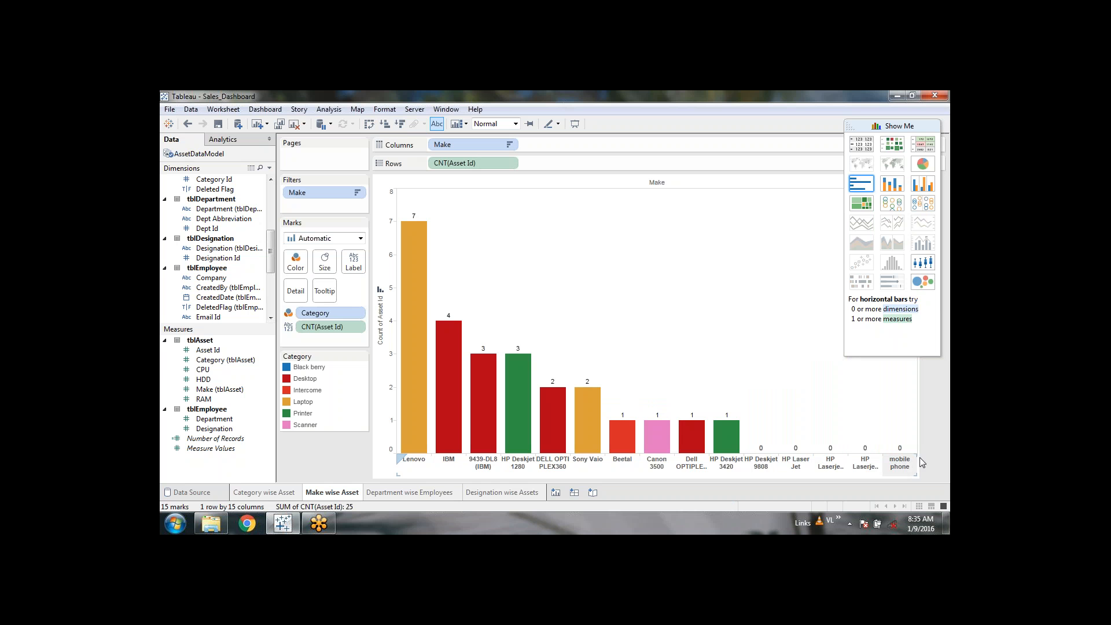
Reduce the pie's mark size slightly on the Department wise Employees sheet so the slice labels fit around it.
{"action": "left_click", "coordinate": [289, 495]}
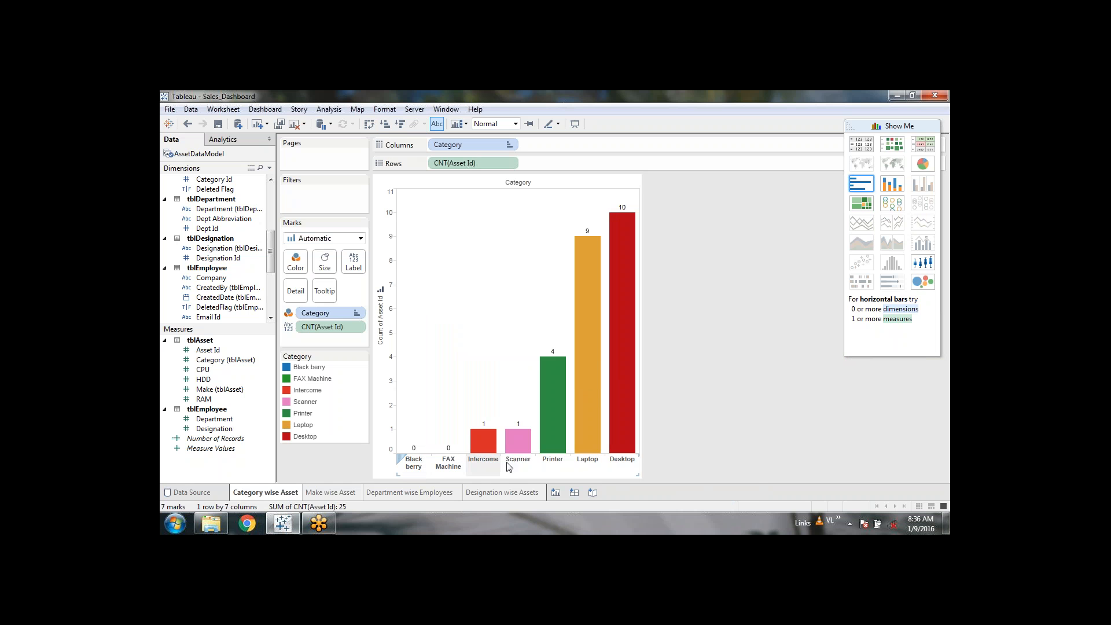
{"action": "mouse_move", "coordinate": [472, 456]}
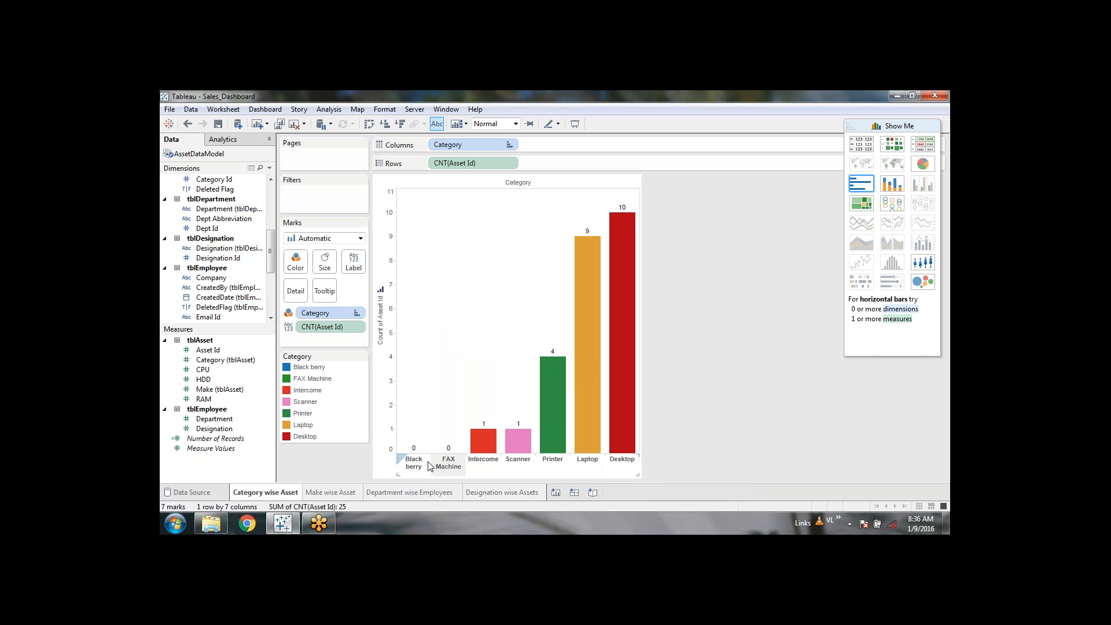
{"action": "left_click", "coordinate": [340, 494]}
{"action": "left_click", "coordinate": [412, 493]}
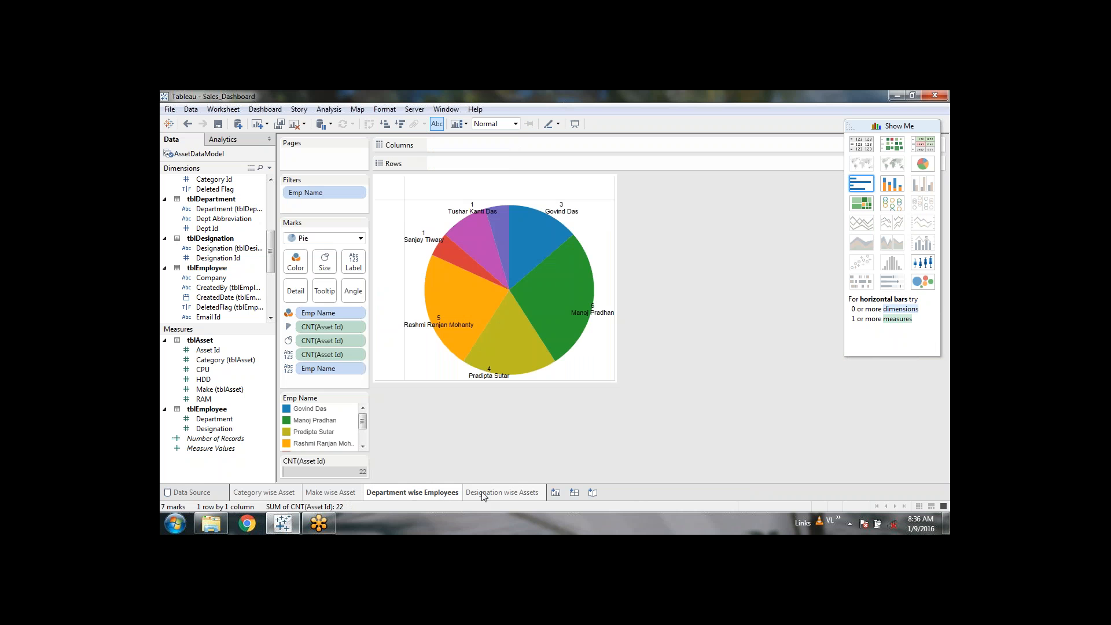
{"action": "left_click", "coordinate": [481, 492]}
{"action": "left_click", "coordinate": [438, 492]}
{"action": "left_click", "coordinate": [333, 267]}
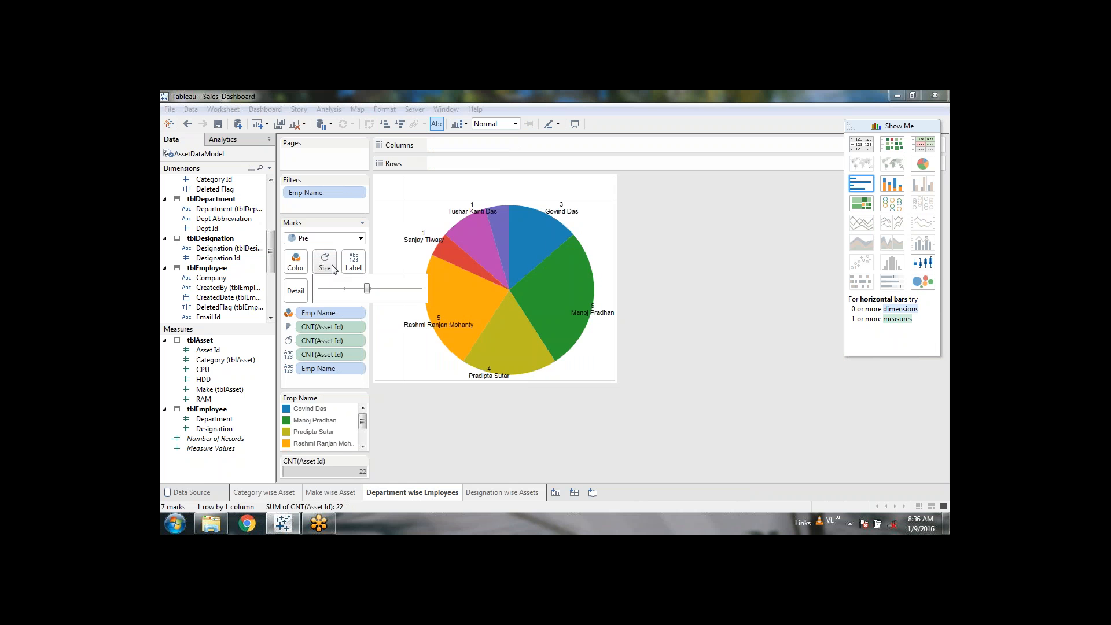
{"action": "left_click_drag", "start_coordinate": [367, 288], "coordinate": [362, 291]}
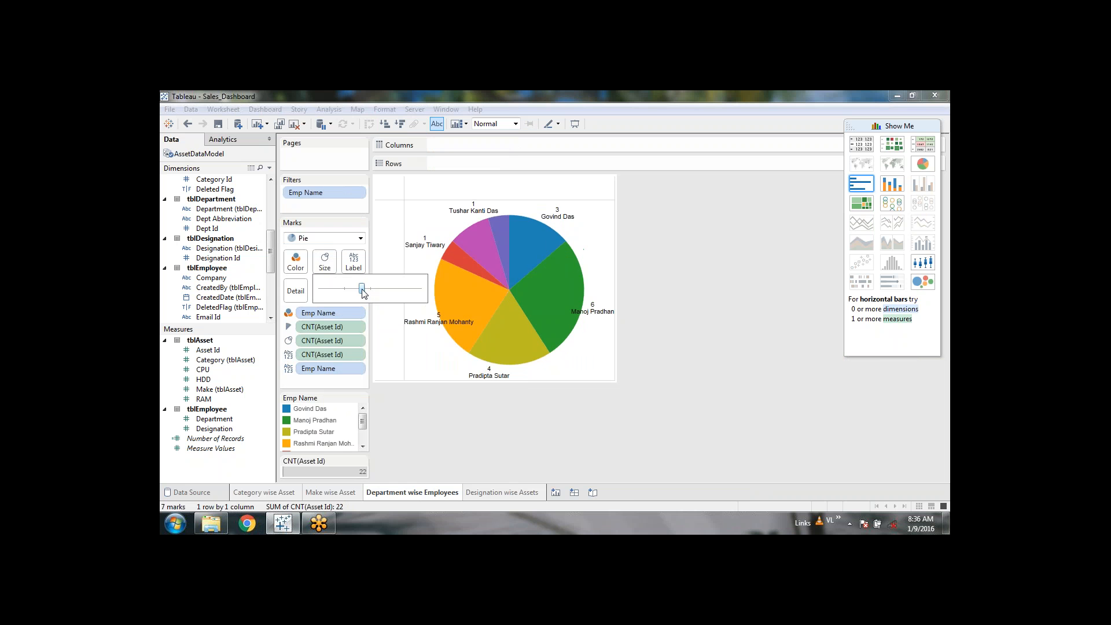
{"action": "left_click", "coordinate": [733, 383]}
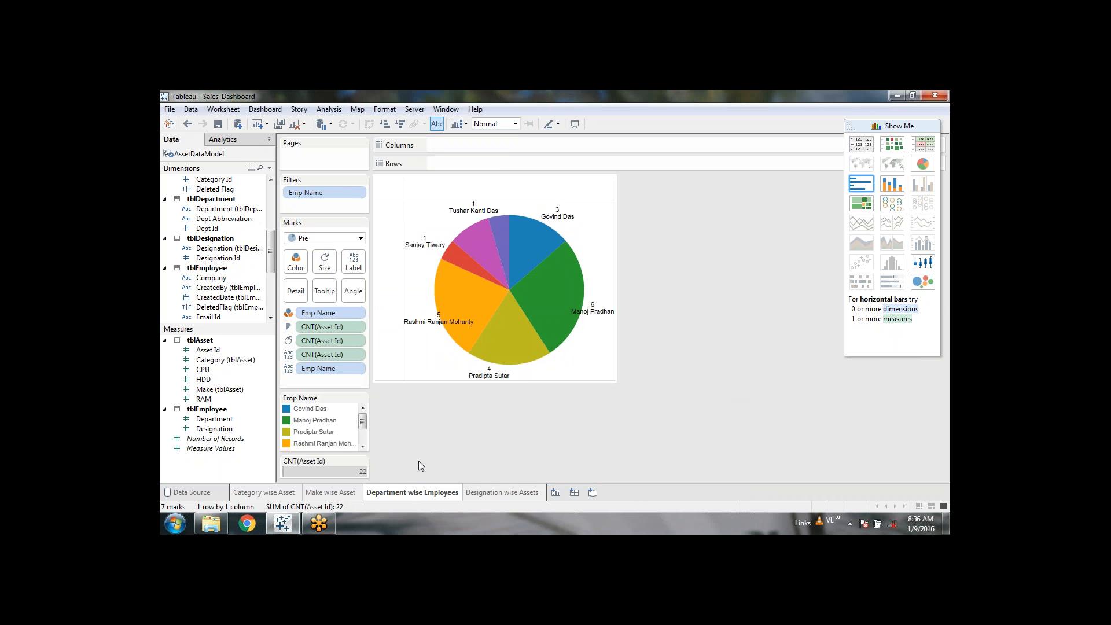
Review the category, make, employee and designation charts in presentation mode, starting from Category wise Asset, and return to editing.
{"action": "left_click", "coordinate": [498, 492]}
{"action": "left_click", "coordinate": [439, 492]}
{"action": "left_click", "coordinate": [355, 494]}
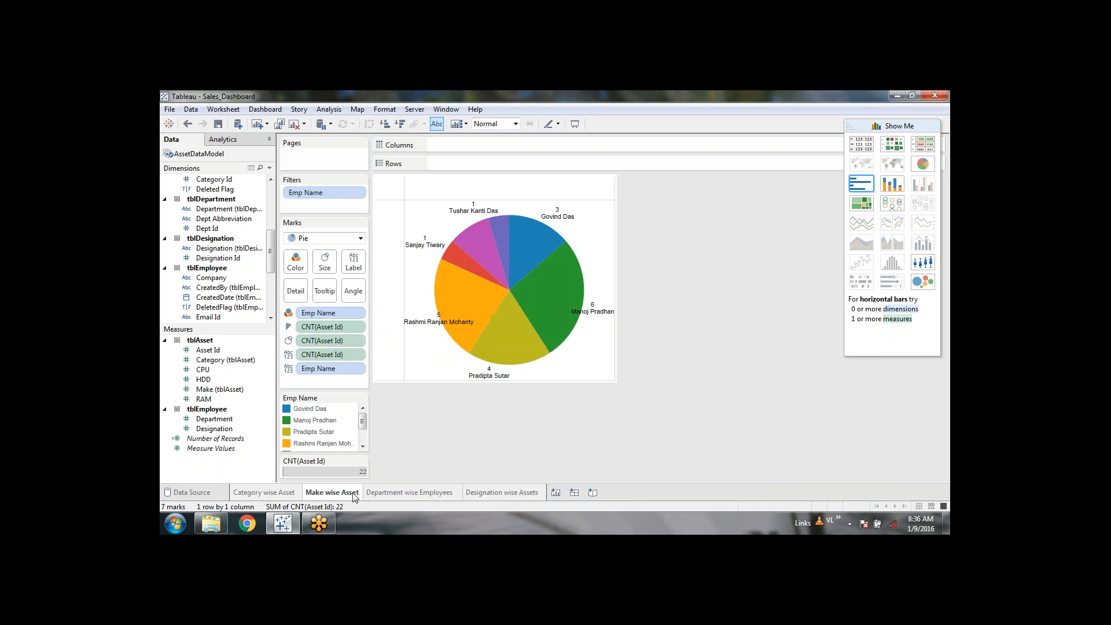
{"action": "left_click", "coordinate": [265, 492]}
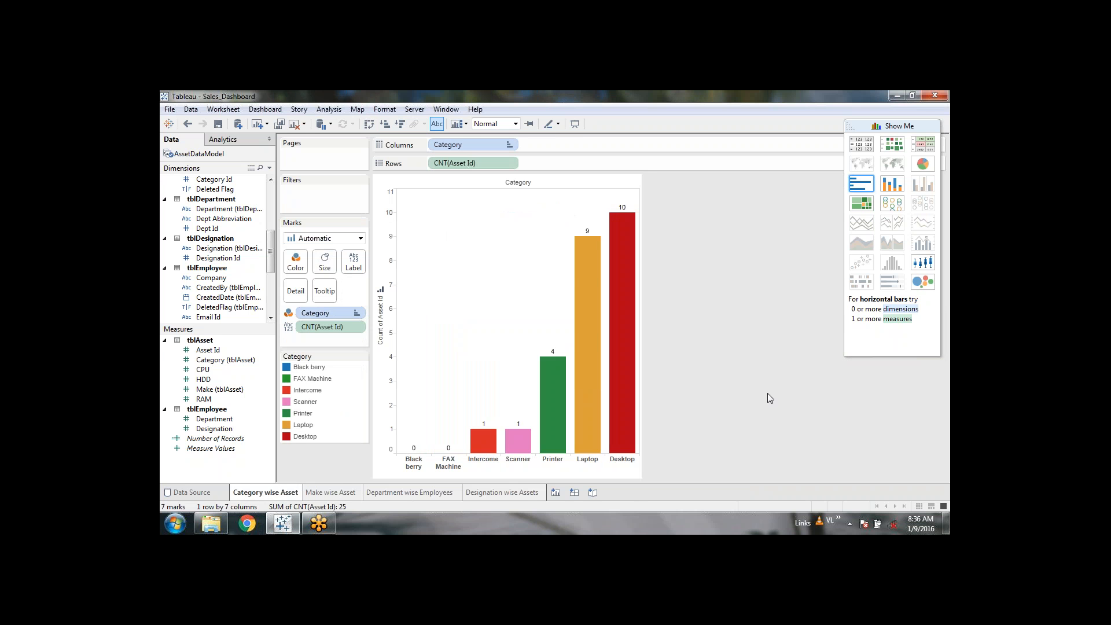
{"action": "left_click", "coordinate": [573, 123]}
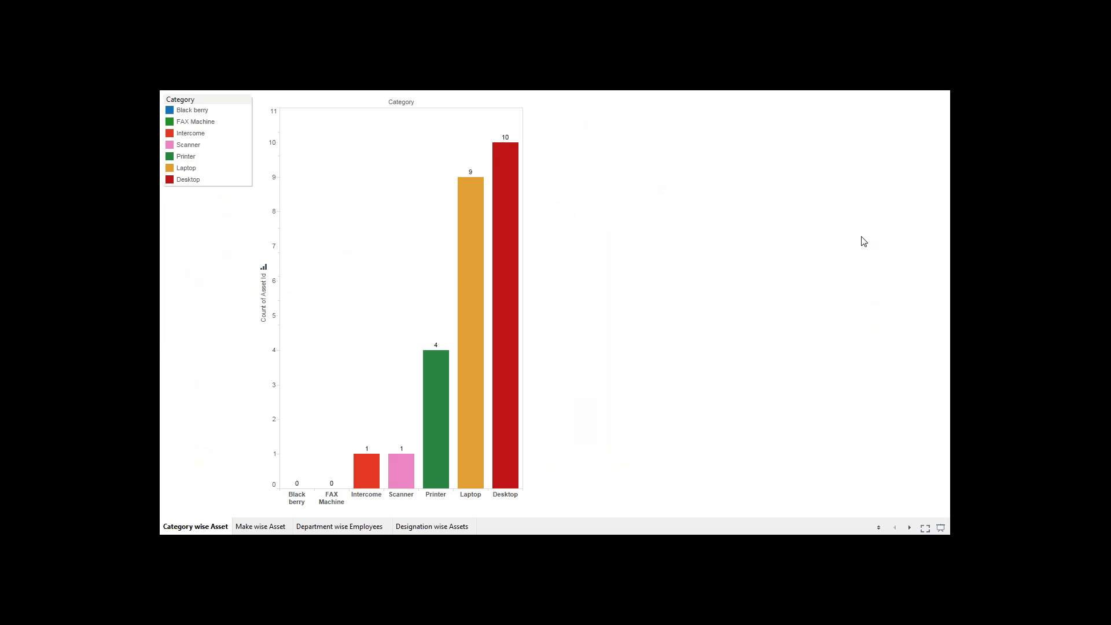
{"action": "left_click", "coordinate": [238, 527]}
{"action": "left_click", "coordinate": [347, 527]}
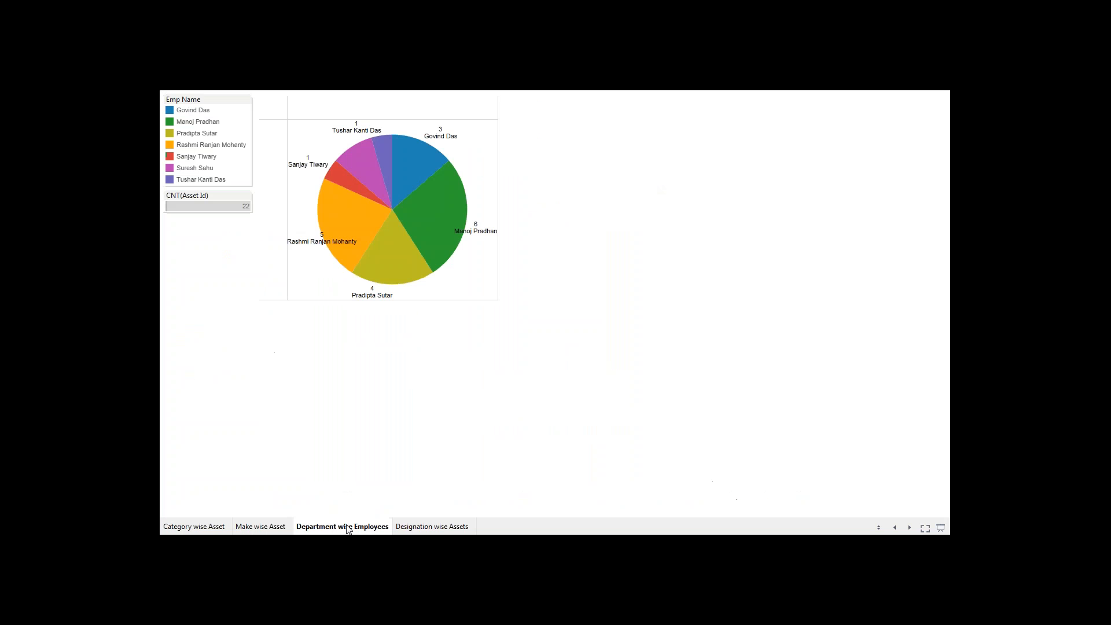
{"action": "left_click", "coordinate": [417, 527]}
{"action": "left_click", "coordinate": [347, 527]}
{"action": "left_click", "coordinate": [276, 528]}
{"action": "left_click", "coordinate": [198, 528]}
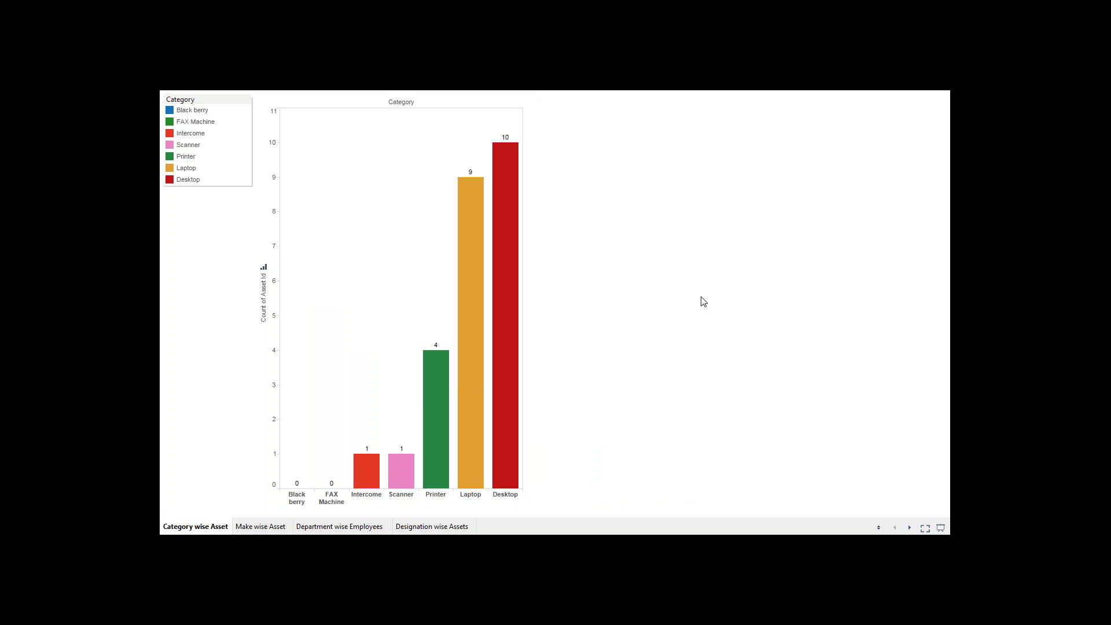
{"action": "left_click", "coordinate": [279, 527]}
{"action": "left_click", "coordinate": [336, 527]}
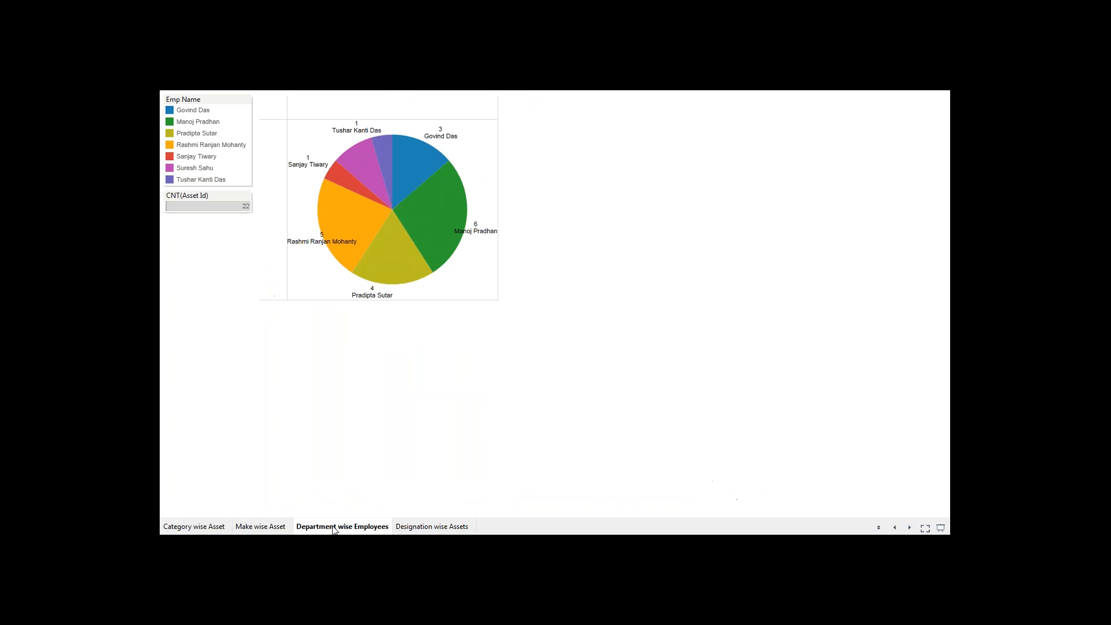
{"action": "left_click", "coordinate": [409, 527]}
{"action": "left_click", "coordinate": [363, 529]}
{"action": "left_click", "coordinate": [263, 528]}
{"action": "left_click", "coordinate": [183, 530]}
{"action": "key", "text": "Escape"}
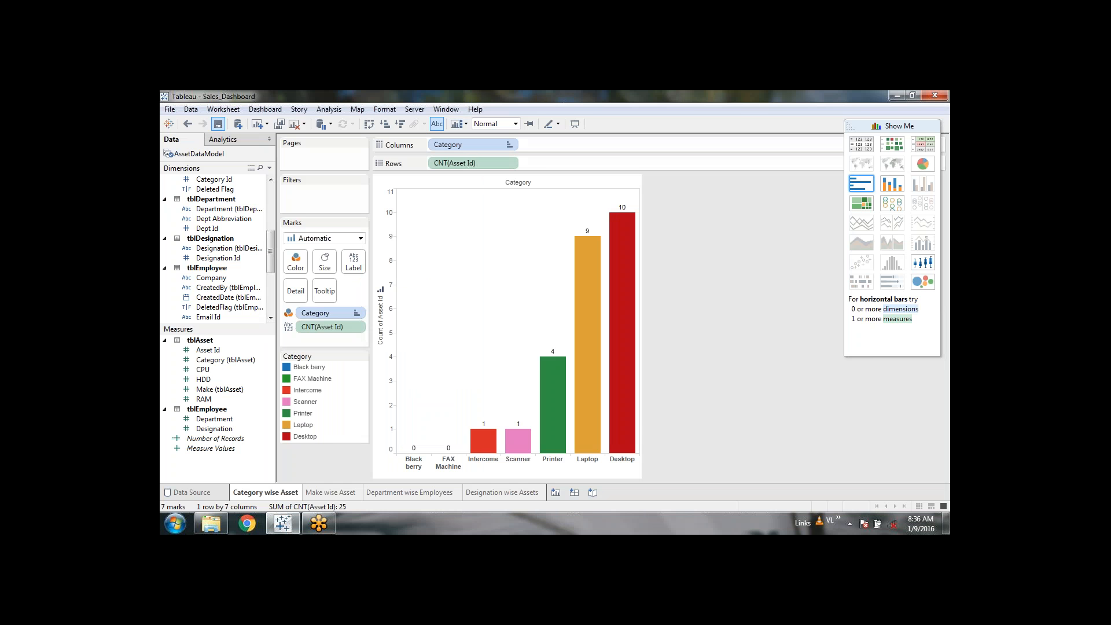
Create a new dashboard, collapse the Show Me chart suggestions and rename the dashboard Asset Overview.
{"action": "left_click", "coordinate": [575, 493]}
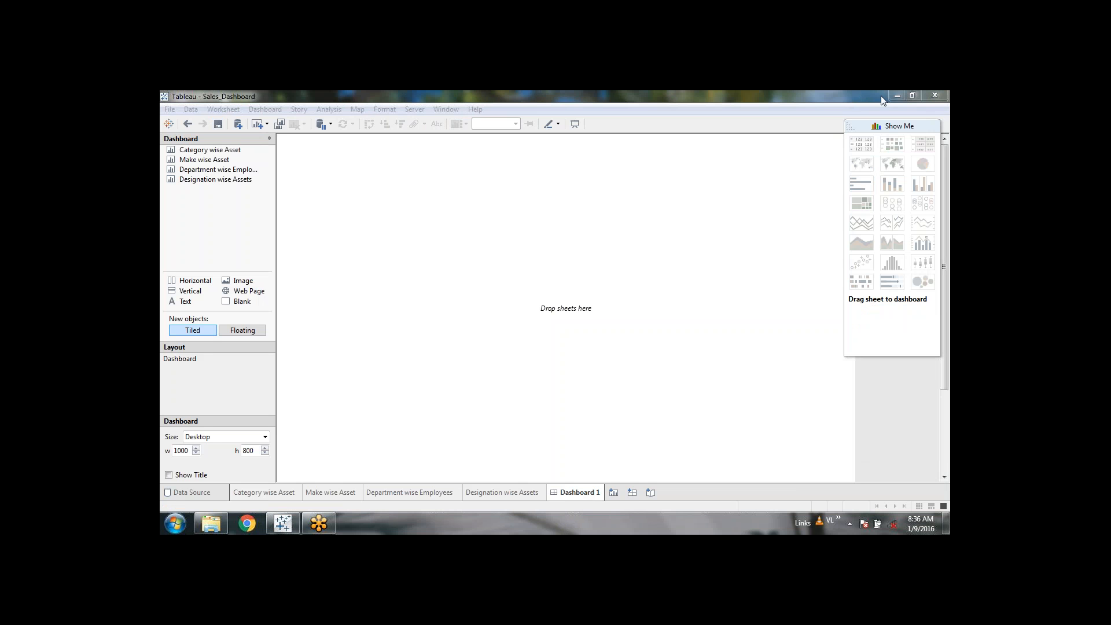
{"action": "left_click", "coordinate": [897, 127]}
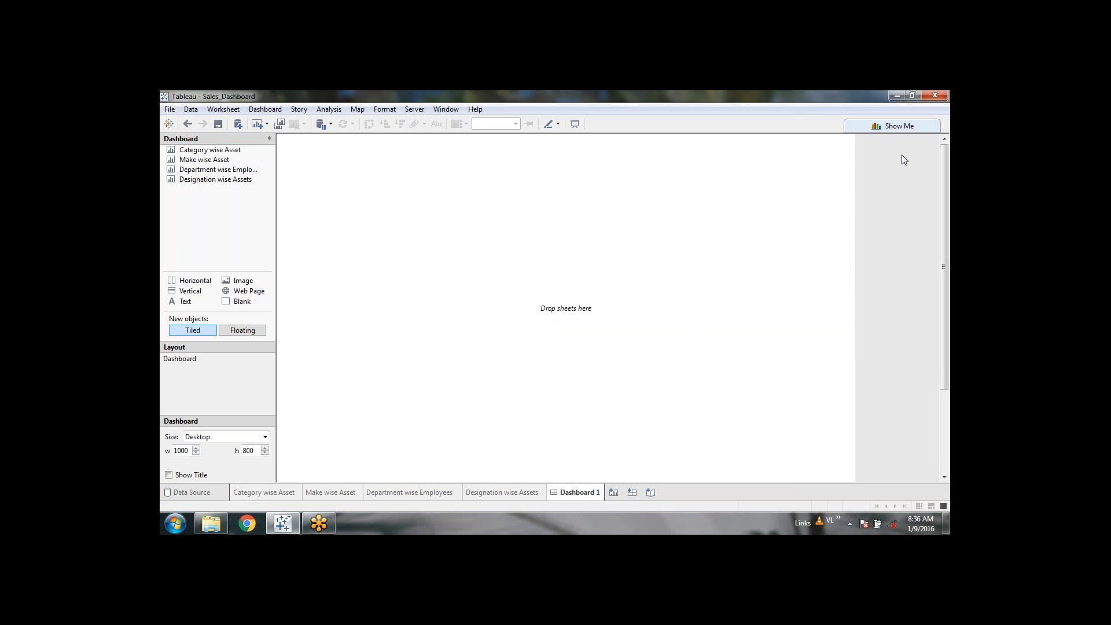
{"action": "double_click", "coordinate": [573, 493]}
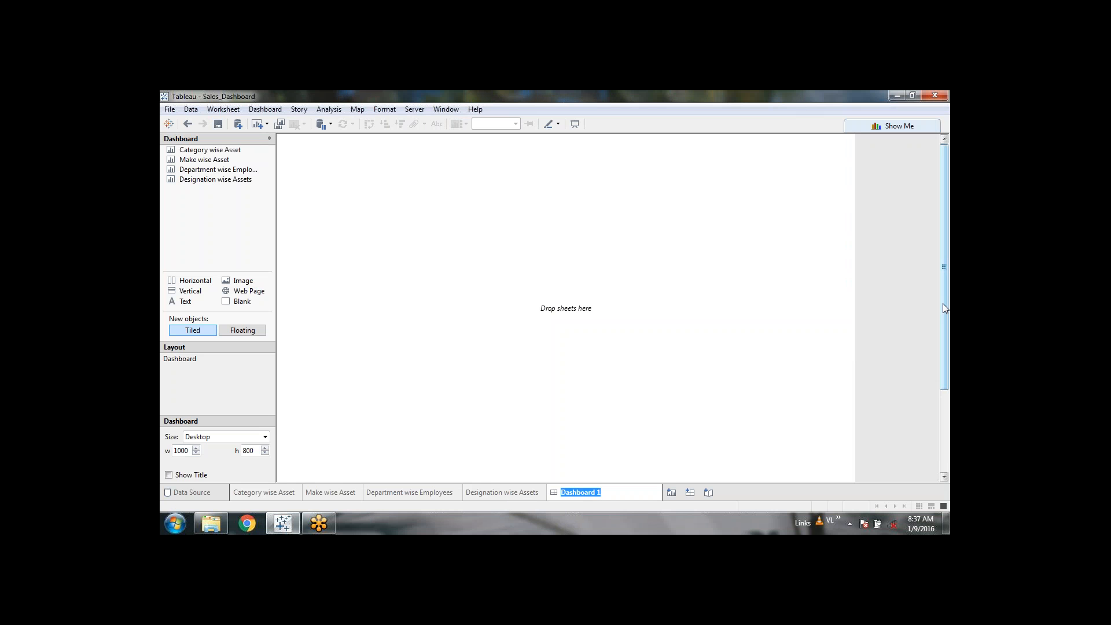
{"action": "type", "text": "O"}
{"action": "type", "text": "As"}
{"action": "type", "text": "set Overvi"}
{"action": "type", "text": "ew"}
{"action": "key", "text": "Return"}
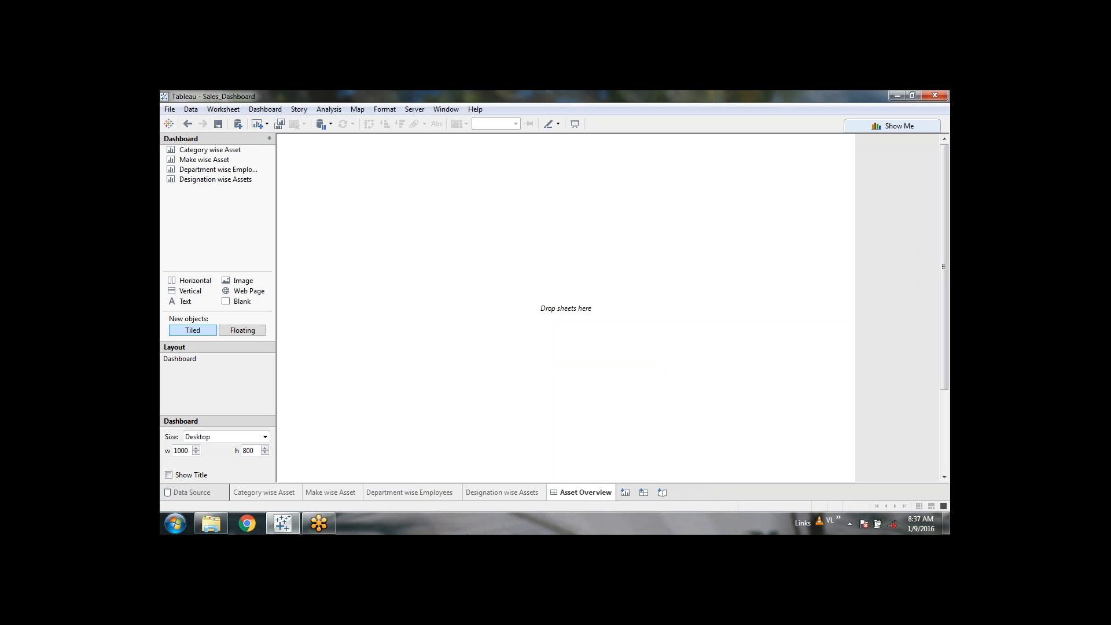
Show the title on the Asset Overview dashboard and apply the Modern workbook theme.
{"action": "left_click", "coordinate": [168, 475]}
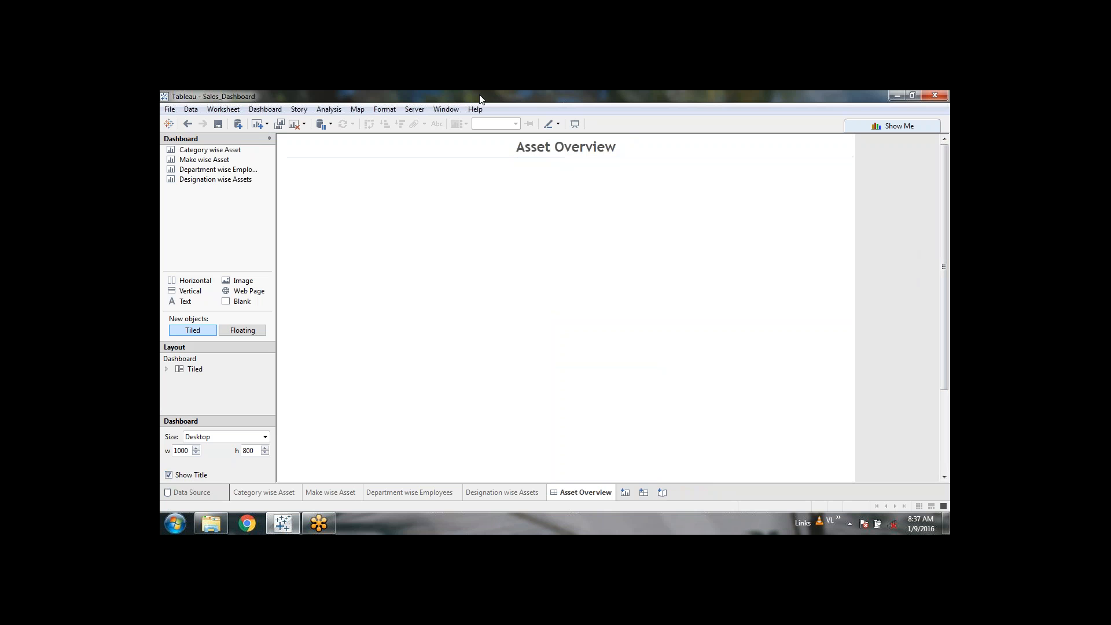
{"action": "left_click", "coordinate": [385, 110]}
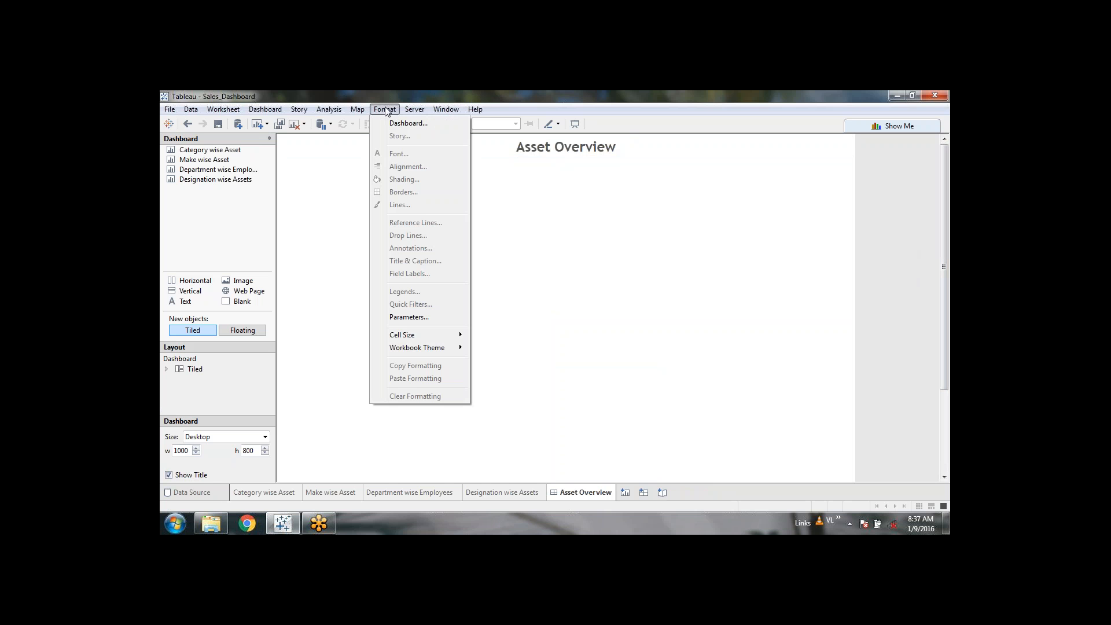
{"action": "mouse_move", "coordinate": [434, 350]}
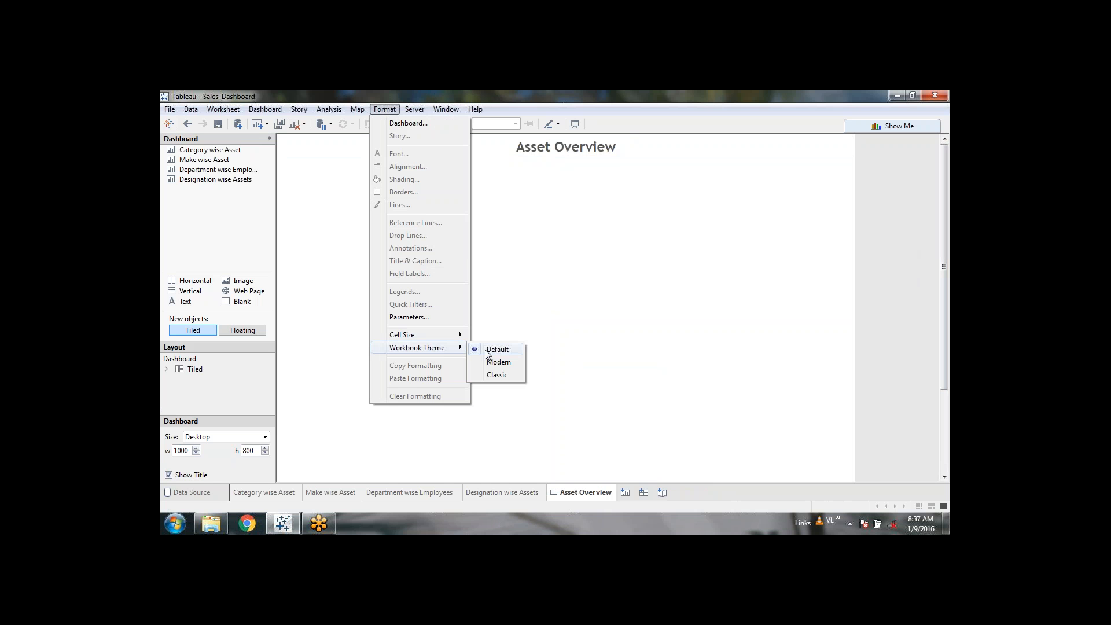
{"action": "left_click", "coordinate": [498, 362]}
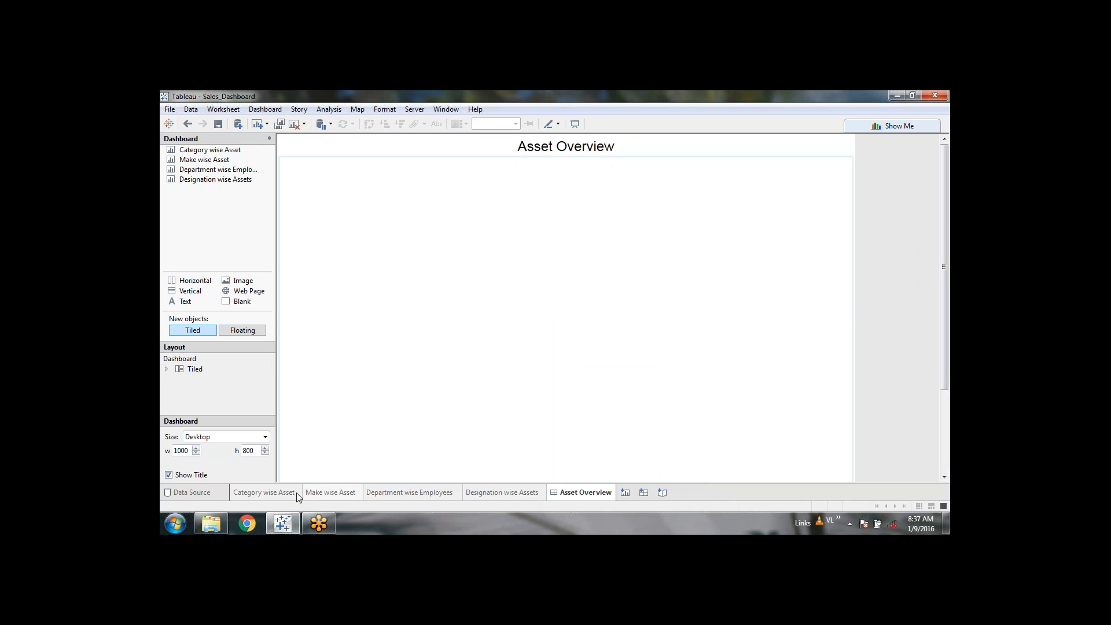
Check how the new workbook theme looks on the worksheets and the Asset Overview dashboard.
{"action": "left_click", "coordinate": [449, 492]}
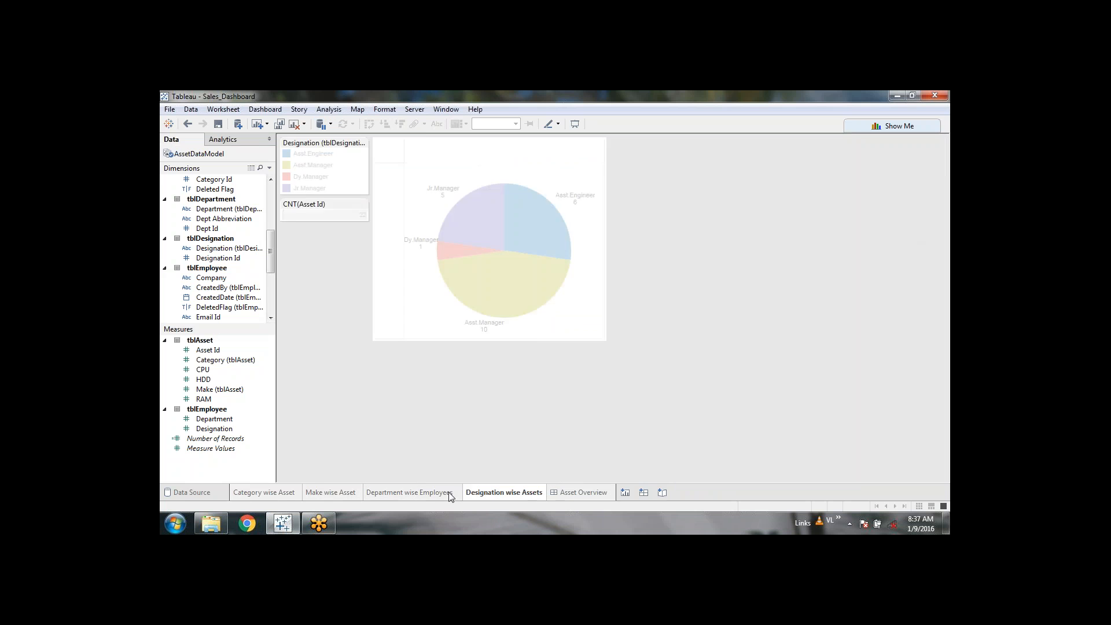
{"action": "left_click", "coordinate": [331, 491]}
{"action": "left_click", "coordinate": [503, 492]}
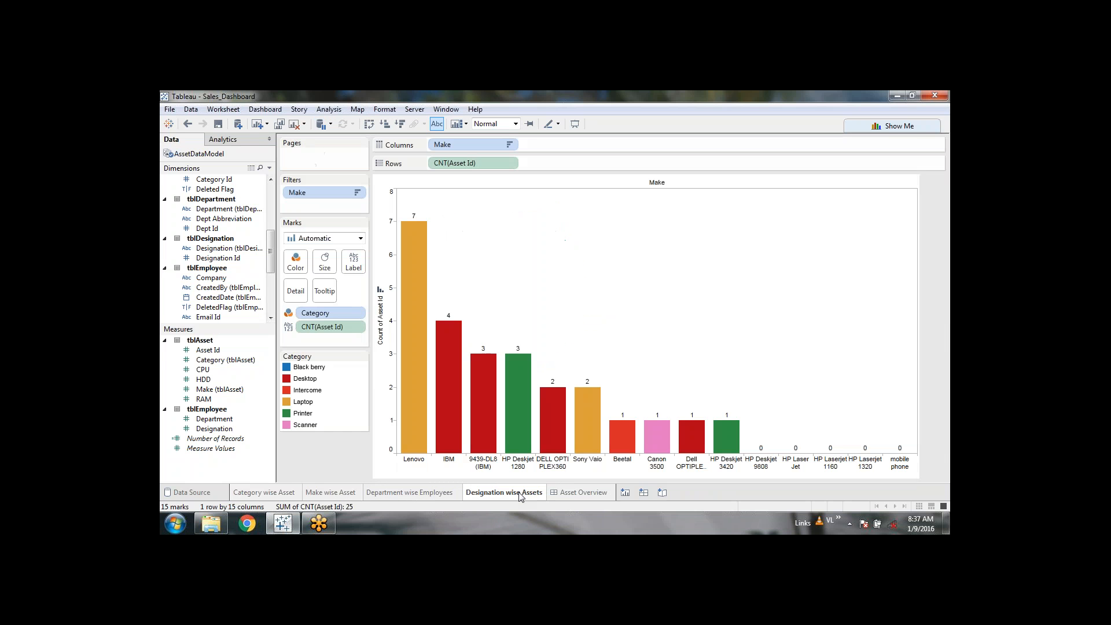
{"action": "left_click", "coordinate": [576, 492]}
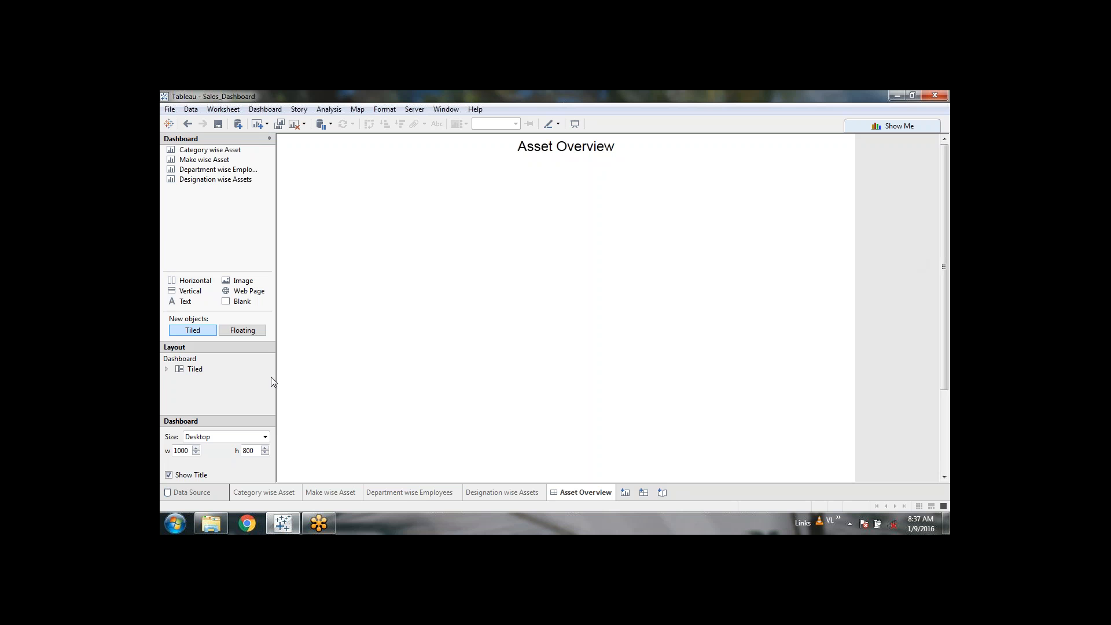
{"action": "left_click", "coordinate": [347, 497]}
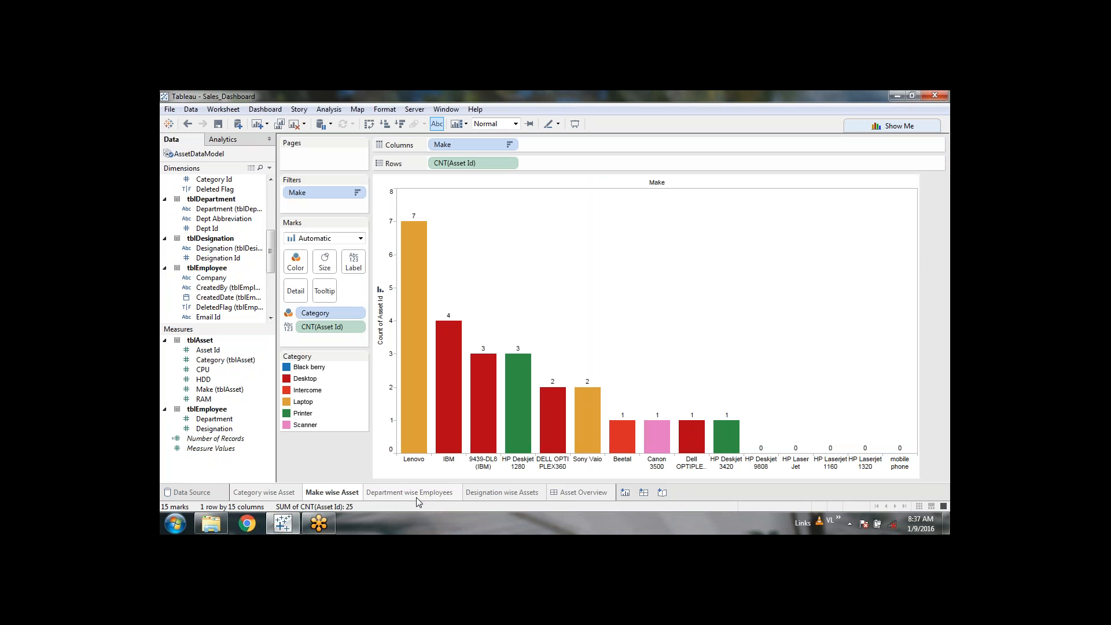
{"action": "mouse_move", "coordinate": [418, 501]}
{"action": "mouse_move", "coordinate": [493, 499]}
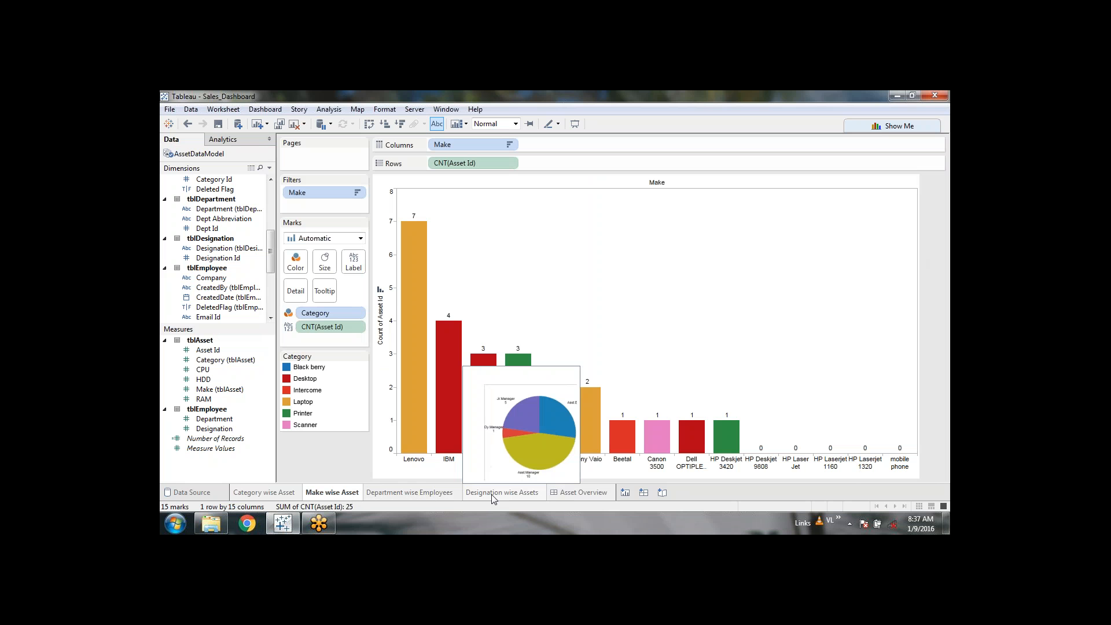
{"action": "mouse_move", "coordinate": [292, 498]}
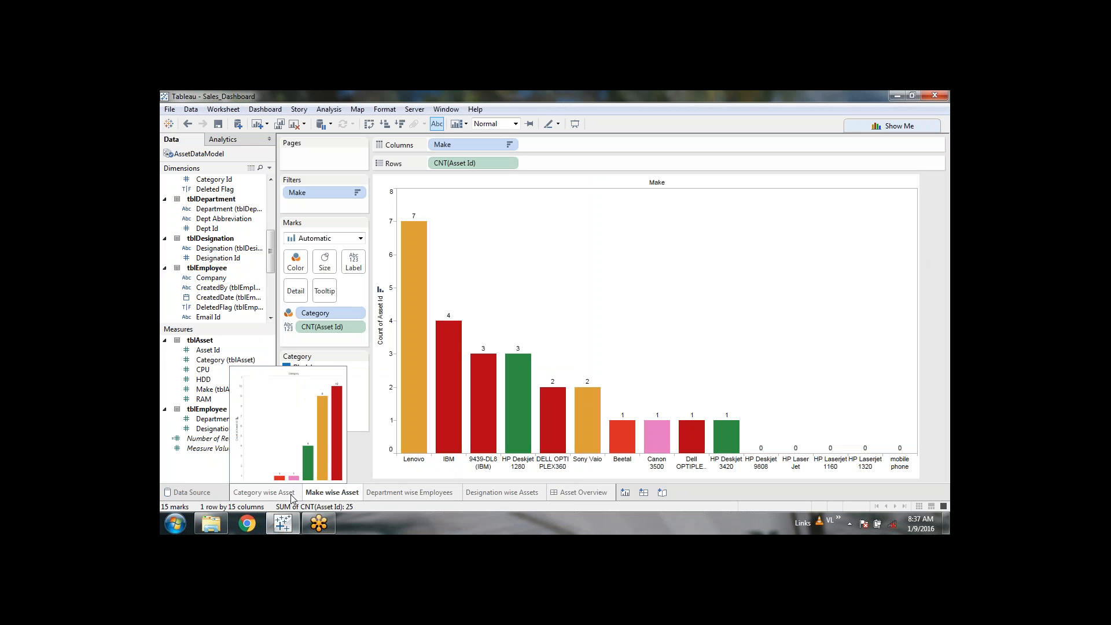
{"action": "mouse_move", "coordinate": [530, 494]}
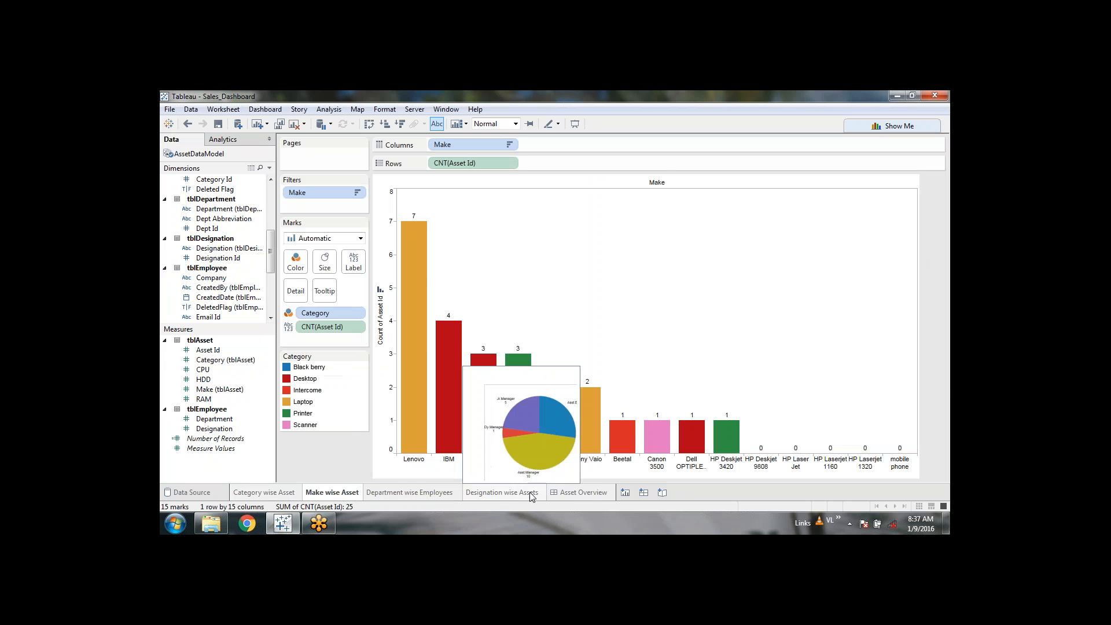
Add the Category wise Asset chart to the Asset Overview dashboard and place the Make wise Asset chart below it.
{"action": "left_click", "coordinate": [588, 497]}
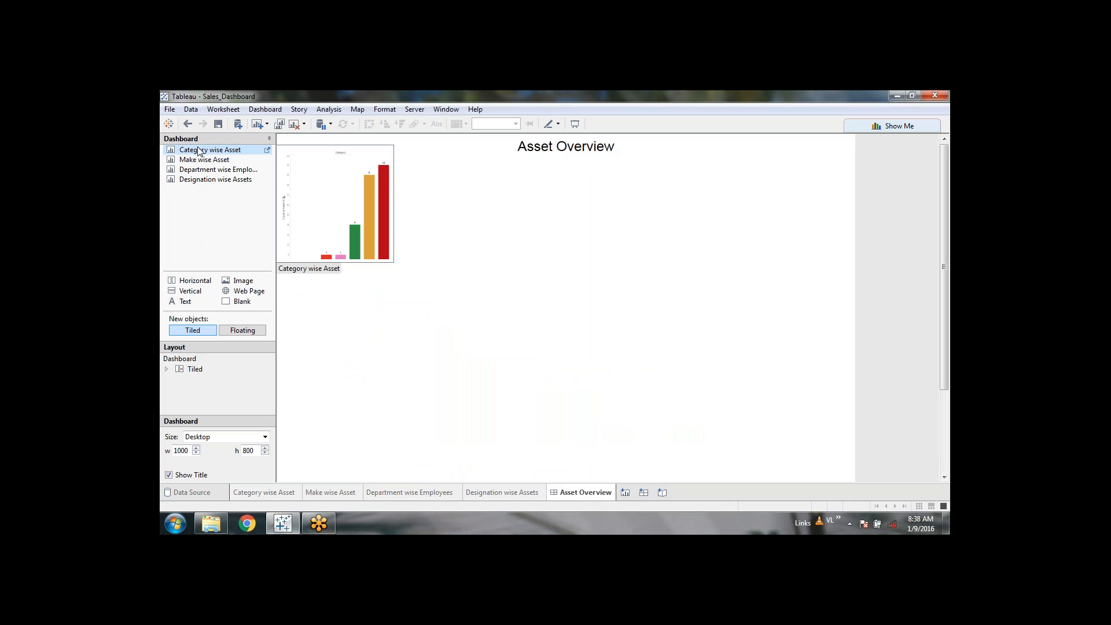
{"action": "mouse_move", "coordinate": [202, 173]}
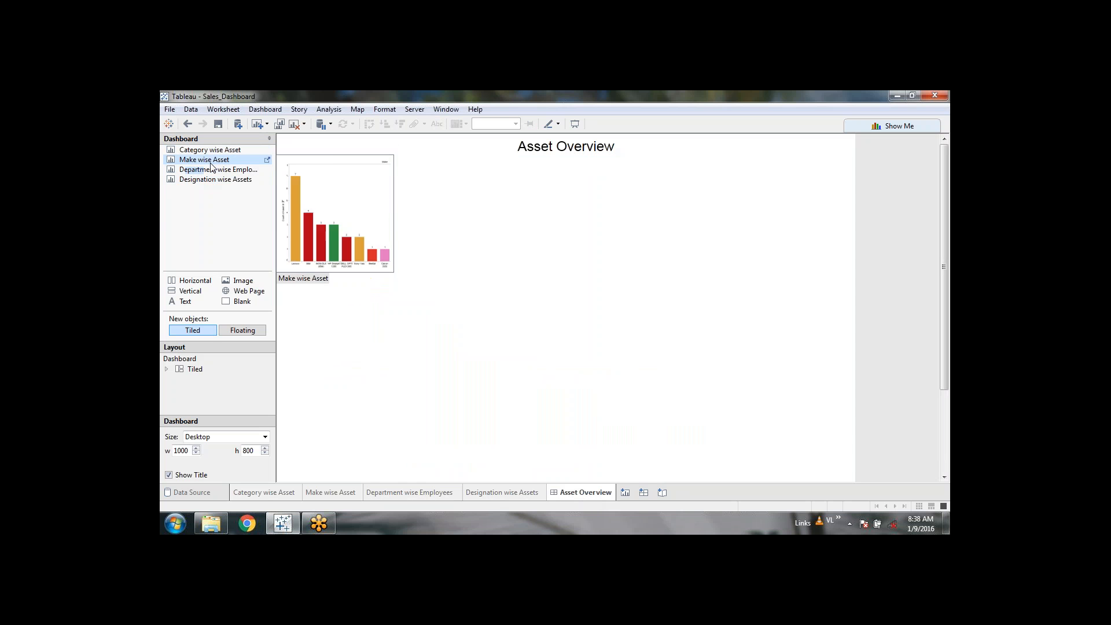
{"action": "mouse_move", "coordinate": [217, 152]}
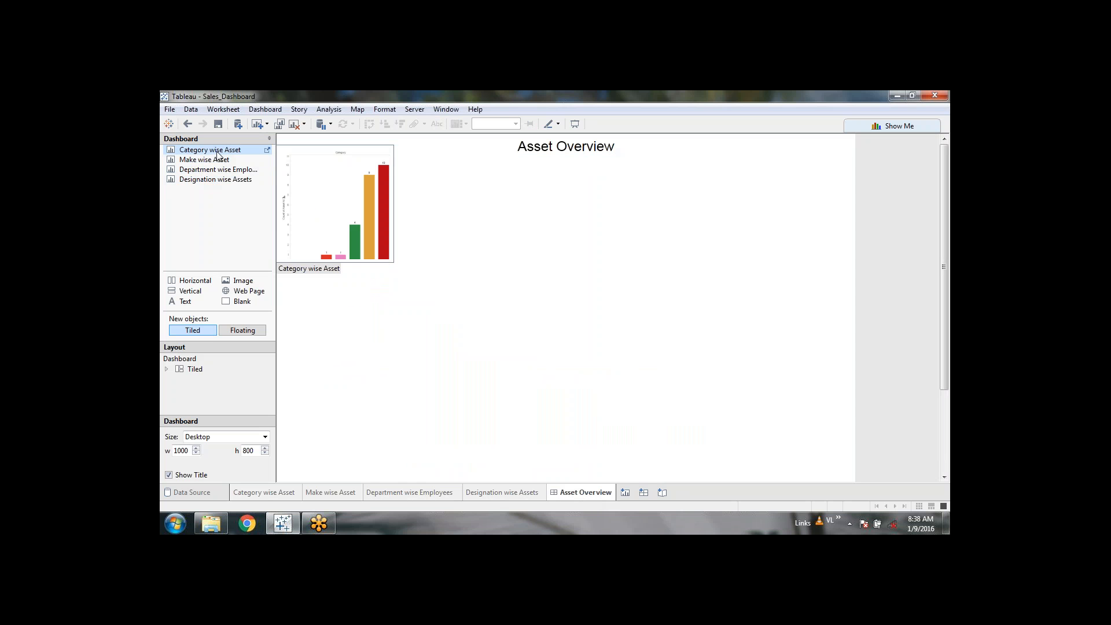
{"action": "left_click_drag", "start_coordinate": [217, 153], "coordinate": [299, 200]}
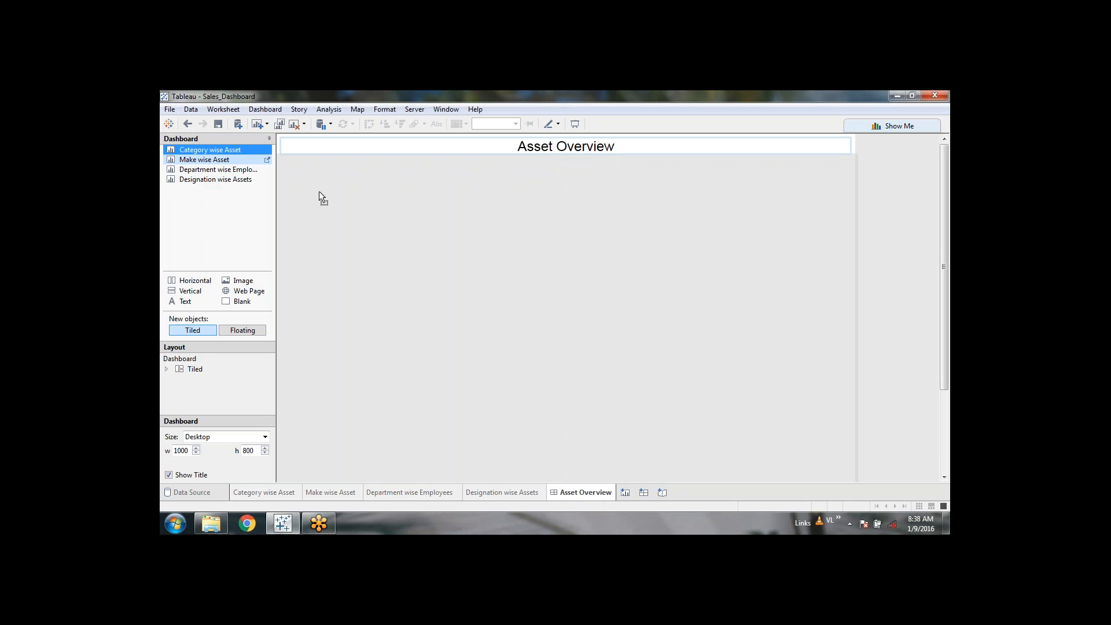
{"action": "left_click_drag", "start_coordinate": [319, 197], "coordinate": [318, 197]}
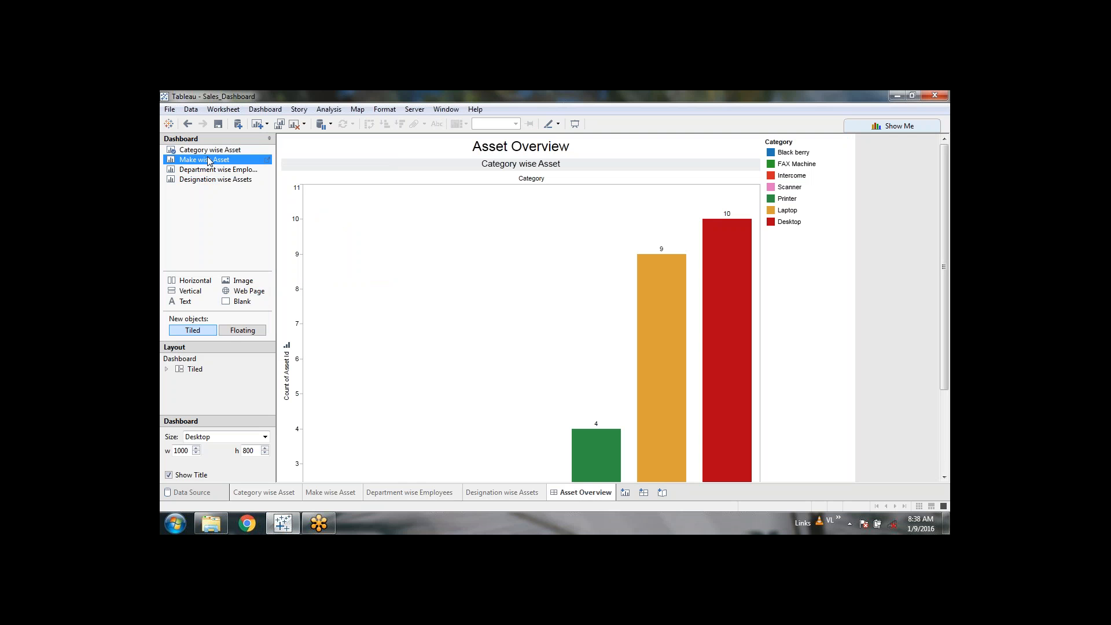
{"action": "left_click_drag", "start_coordinate": [208, 160], "coordinate": [467, 459]}
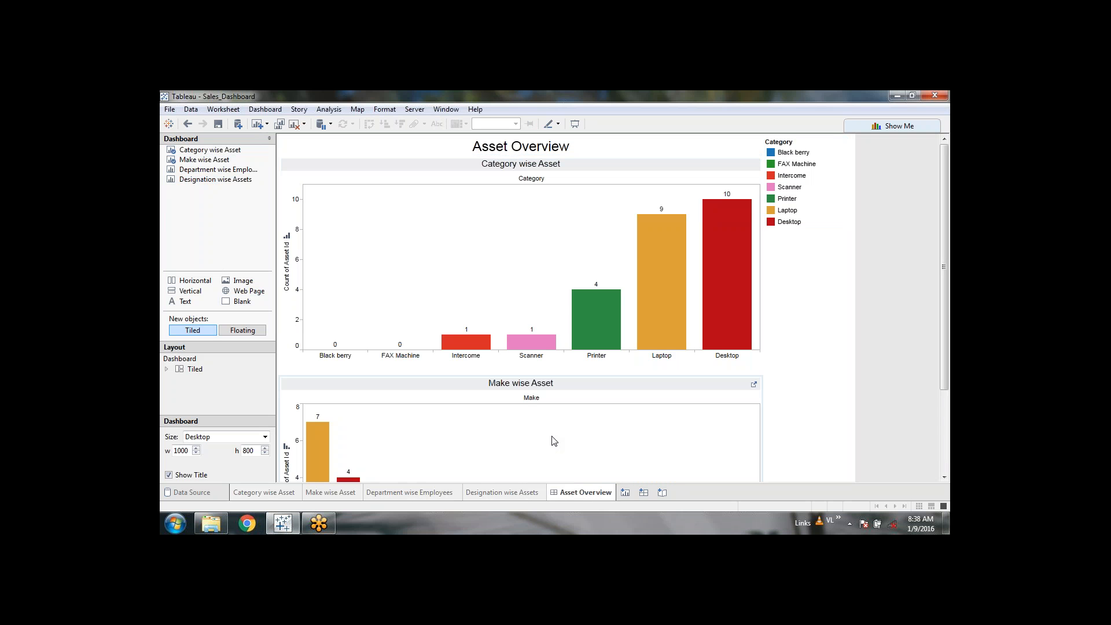
Add the Department wise Employees chart beside Category wise Asset and the Designation wise Assets chart beside Make wise Asset.
{"action": "left_click_drag", "start_coordinate": [944, 284], "coordinate": [936, 241]}
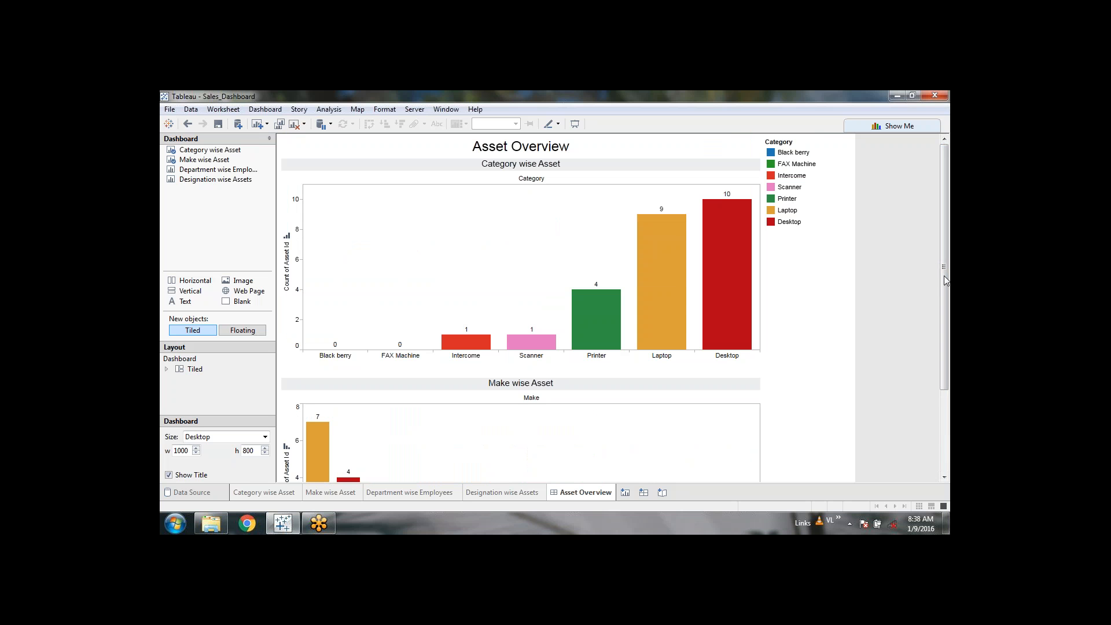
{"action": "left_click", "coordinate": [199, 170]}
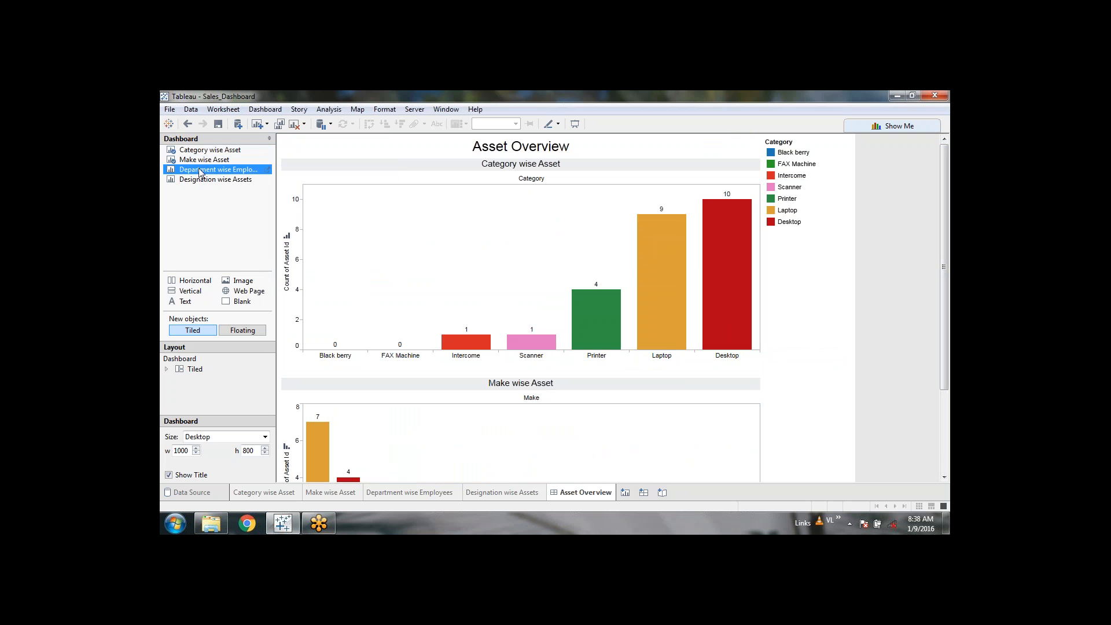
{"action": "left_click_drag", "start_coordinate": [200, 170], "coordinate": [399, 267]}
{"action": "left_click_drag", "start_coordinate": [429, 225], "coordinate": [645, 268]}
{"action": "left_click_drag", "start_coordinate": [214, 179], "coordinate": [715, 419]}
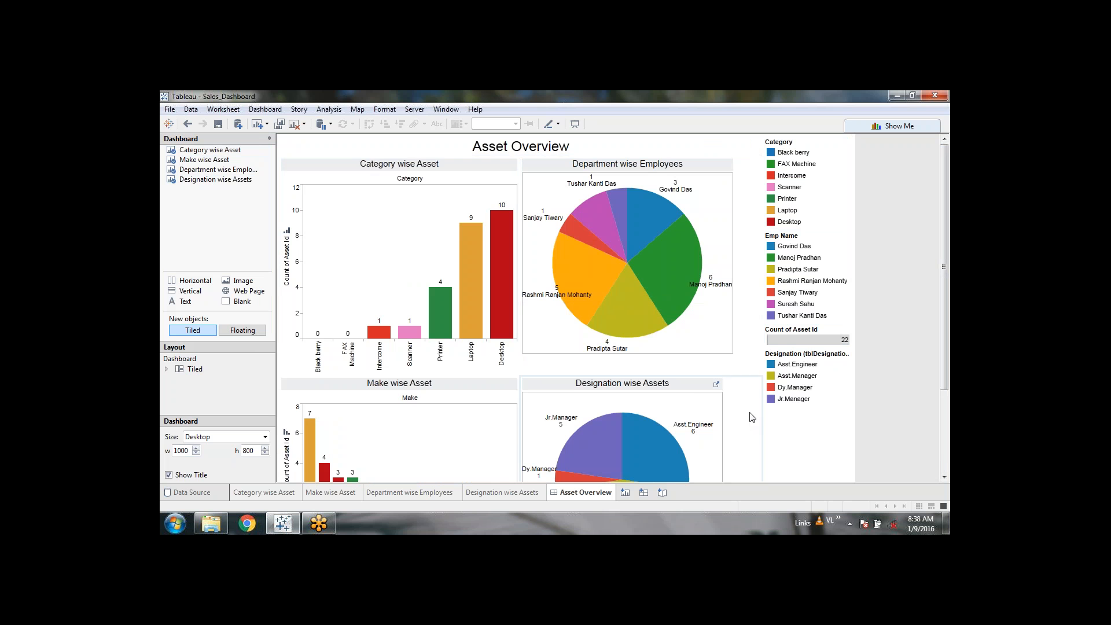
{"action": "left_click_drag", "start_coordinate": [944, 272], "coordinate": [949, 423]}
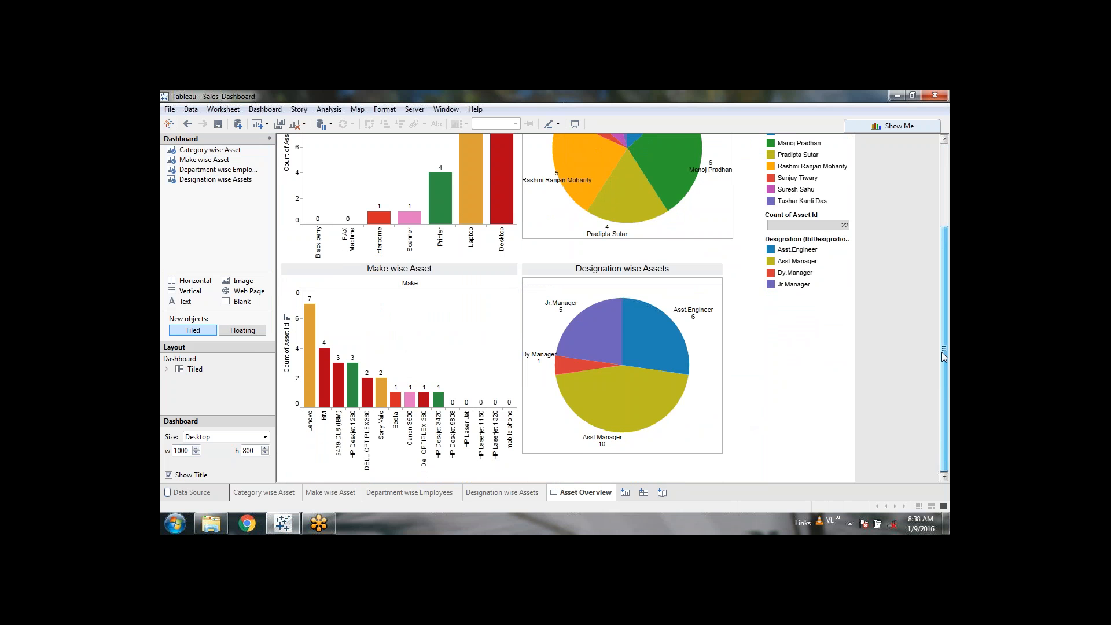
{"action": "left_click_drag", "start_coordinate": [942, 352], "coordinate": [937, 234]}
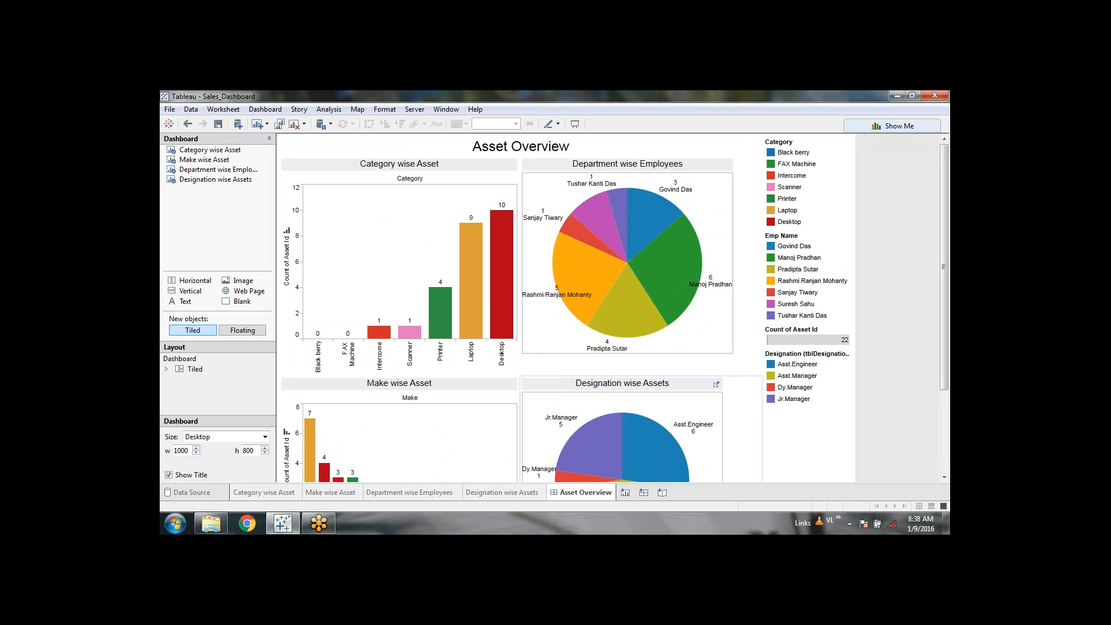
Remove the Category wise Asset chart from the Asset Overview dashboard.
{"action": "left_click", "coordinate": [630, 391]}
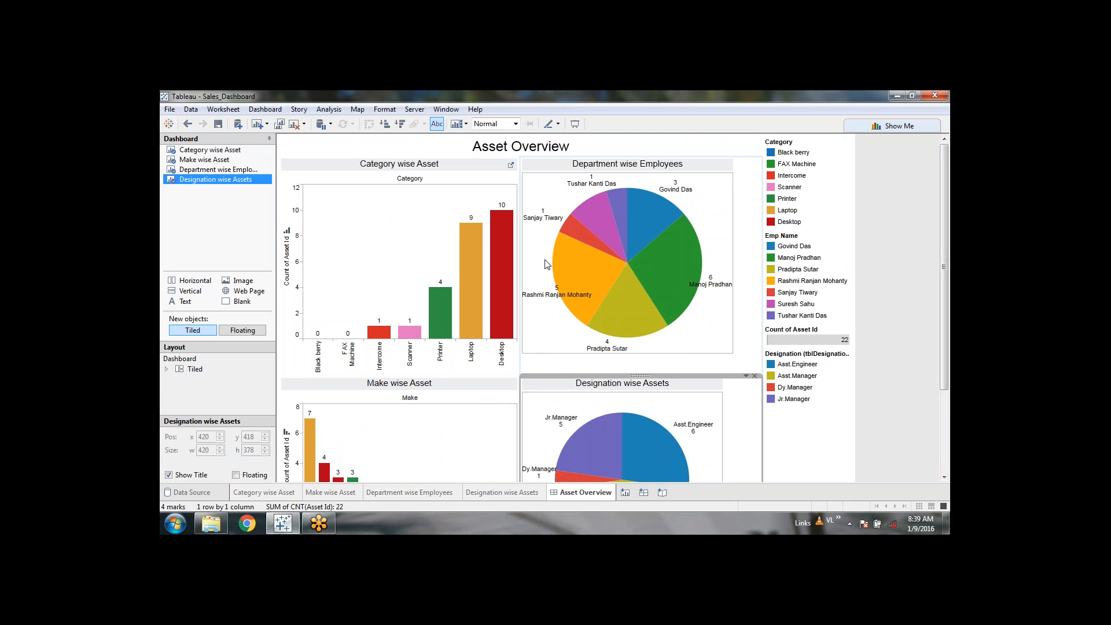
{"action": "left_click", "coordinate": [398, 388]}
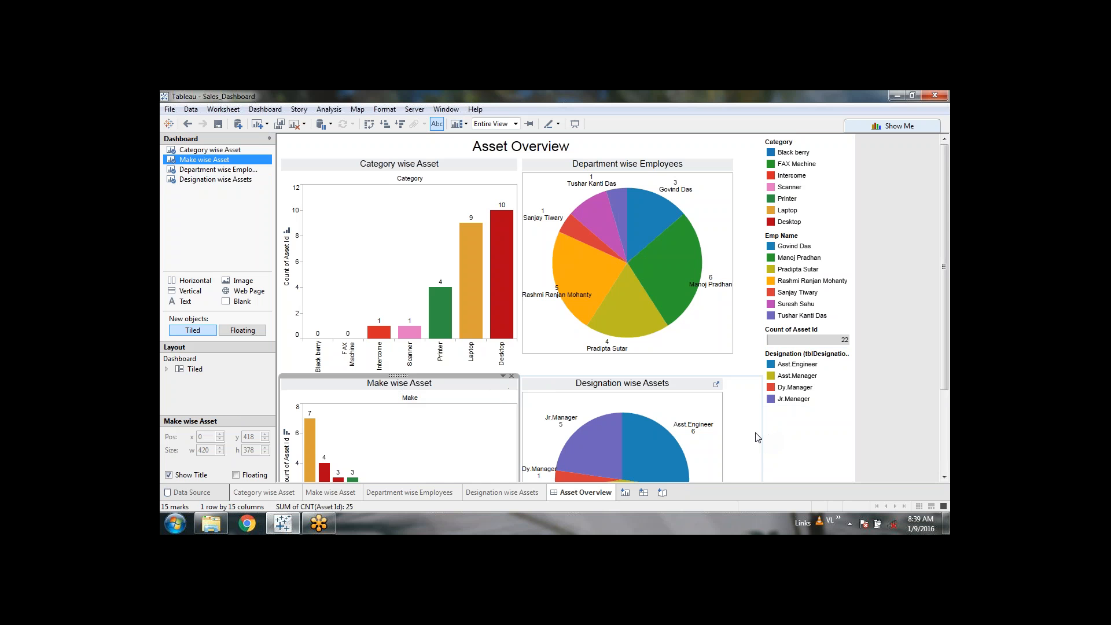
{"action": "left_click", "coordinate": [568, 386]}
{"action": "left_click", "coordinate": [378, 170]}
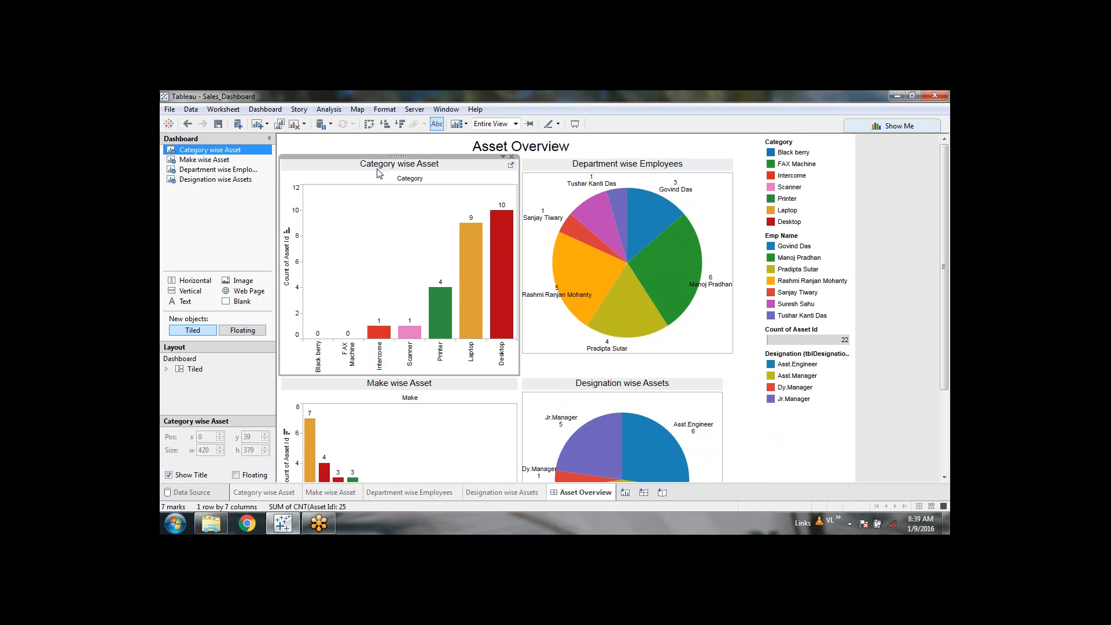
{"action": "left_click", "coordinate": [512, 157]}
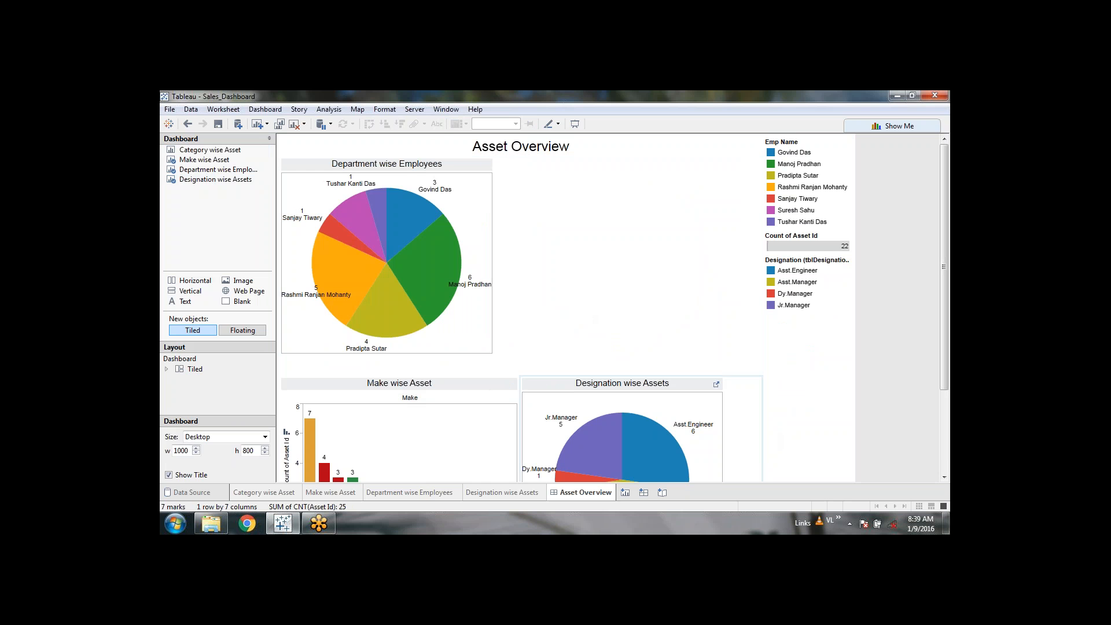
Move Designation wise Assets beside Department wise Employees and add Category wise Asset back to the dashboard beside Make wise Asset.
{"action": "left_click", "coordinate": [593, 388]}
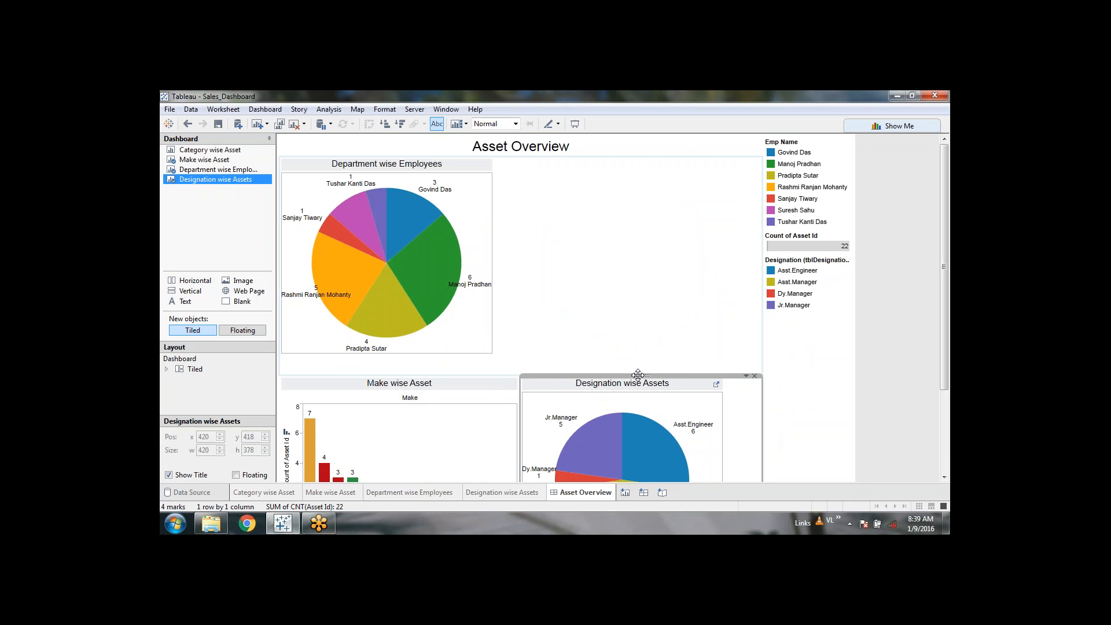
{"action": "left_click_drag", "start_coordinate": [638, 375], "coordinate": [630, 275]}
{"action": "left_click_drag", "start_coordinate": [634, 235], "coordinate": [634, 236]}
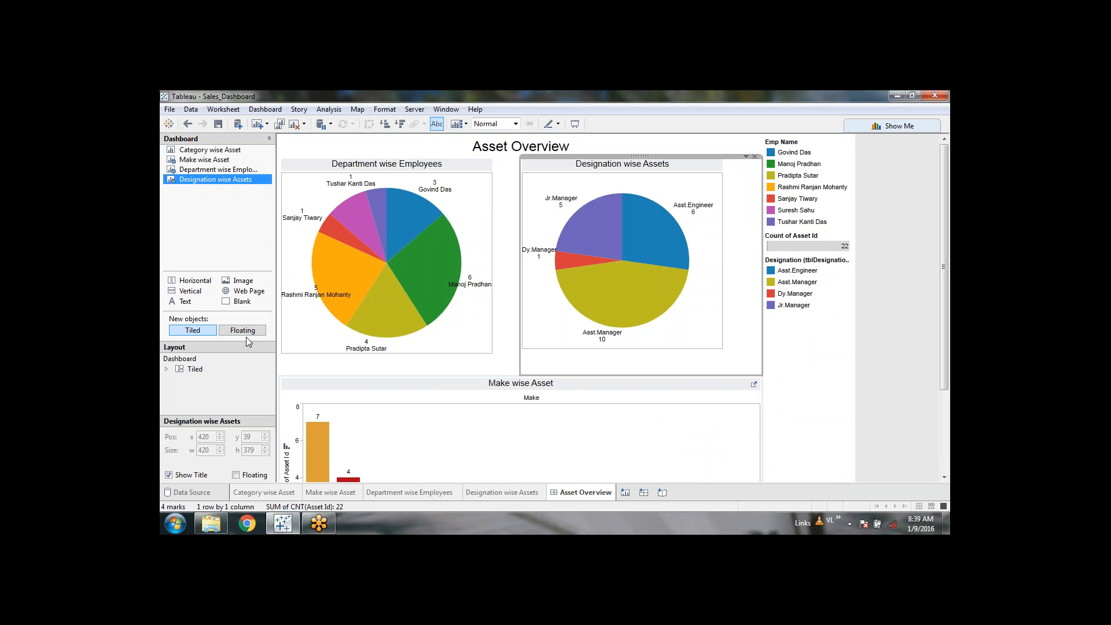
{"action": "left_click", "coordinate": [204, 151]}
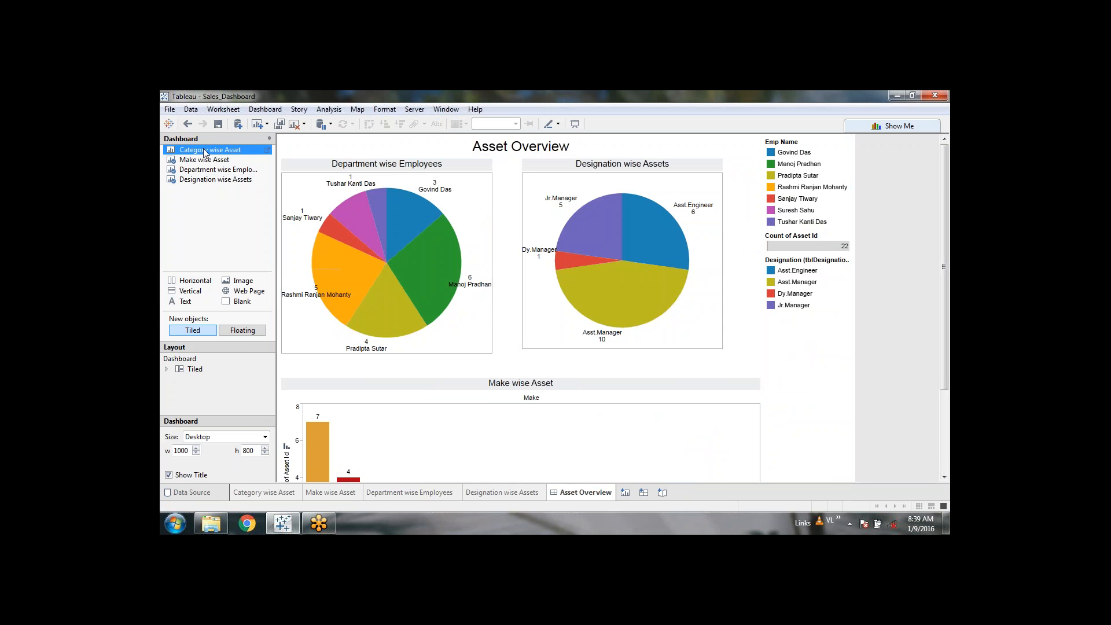
{"action": "left_click_drag", "start_coordinate": [204, 152], "coordinate": [662, 432]}
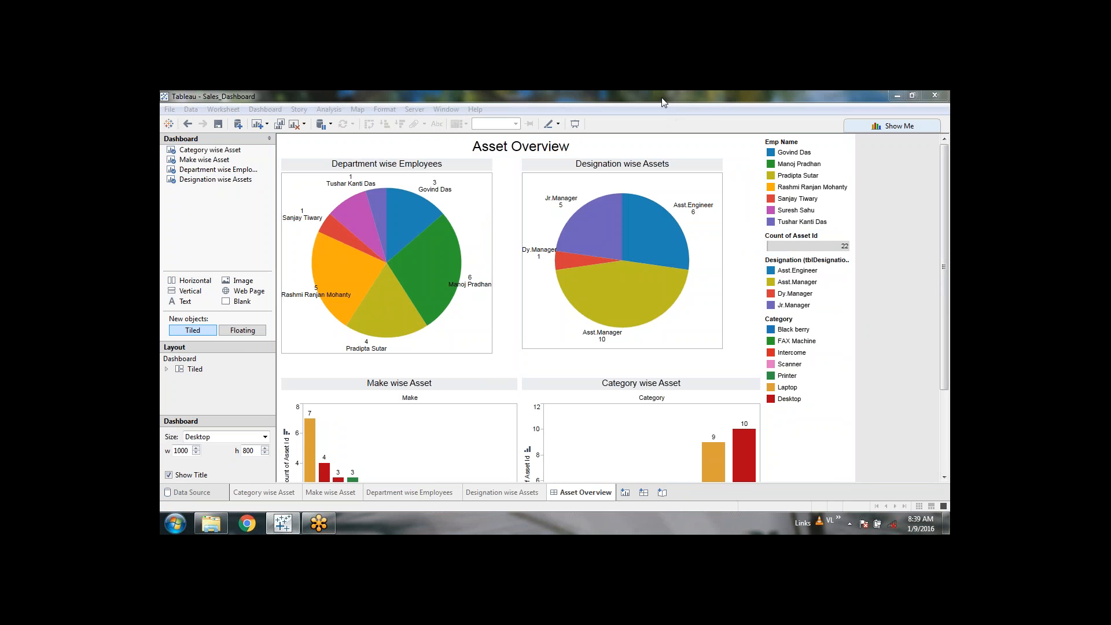
Switch to the Reliance 3G connection manager, close its SMS window, disconnect the data connection and minimize the manager.
{"action": "left_click", "coordinate": [851, 524]}
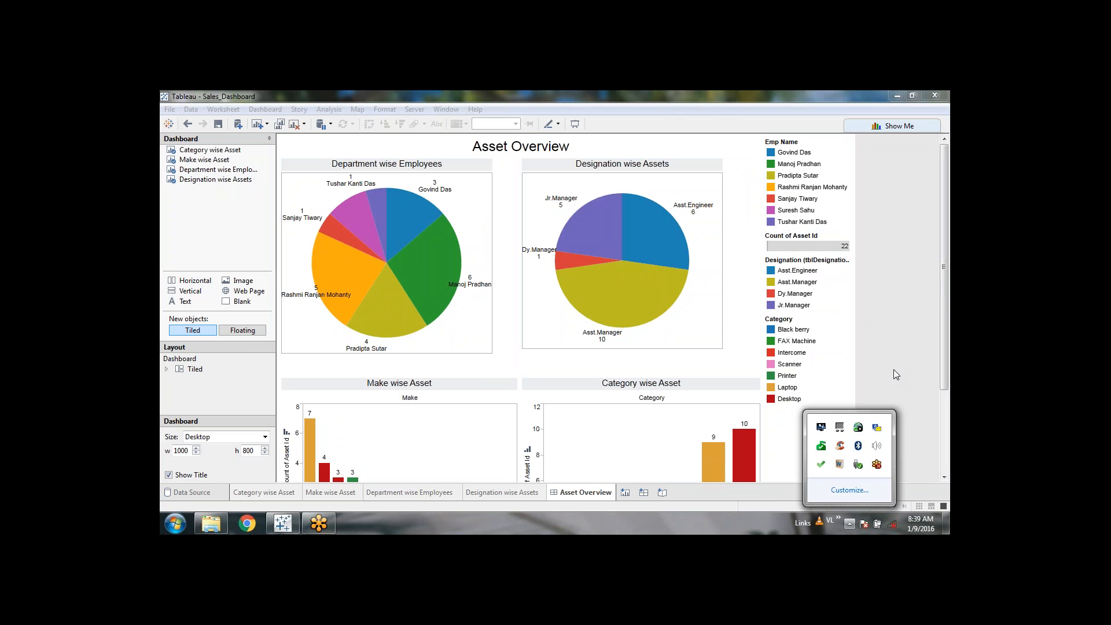
{"action": "left_click", "coordinate": [877, 428]}
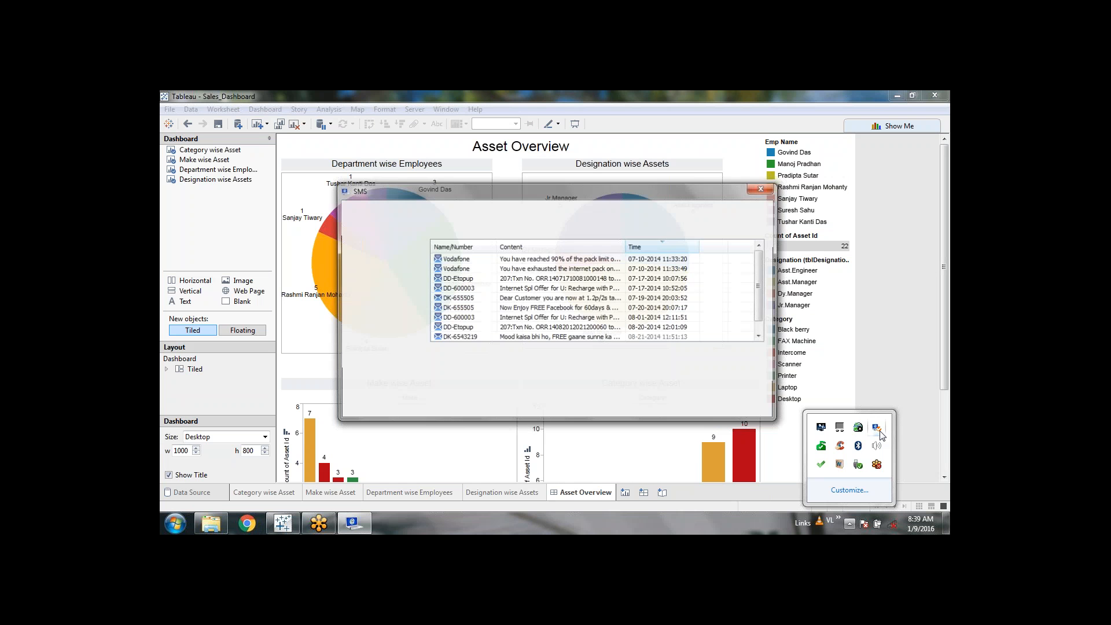
{"action": "left_click", "coordinate": [764, 188]}
{"action": "left_click", "coordinate": [633, 343]}
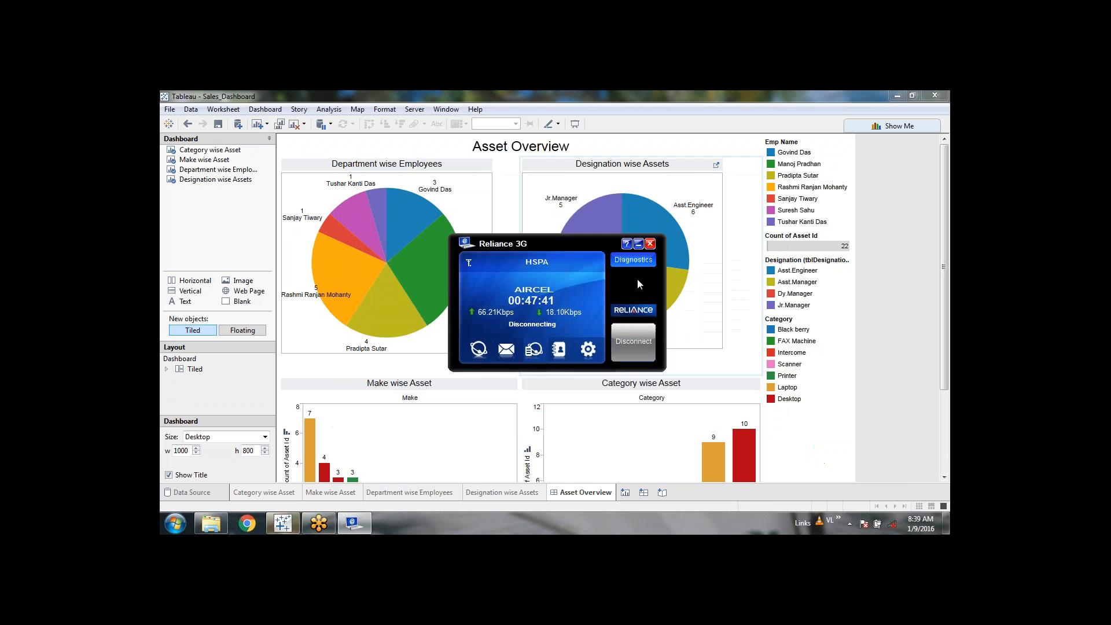
{"action": "left_click", "coordinate": [637, 244]}
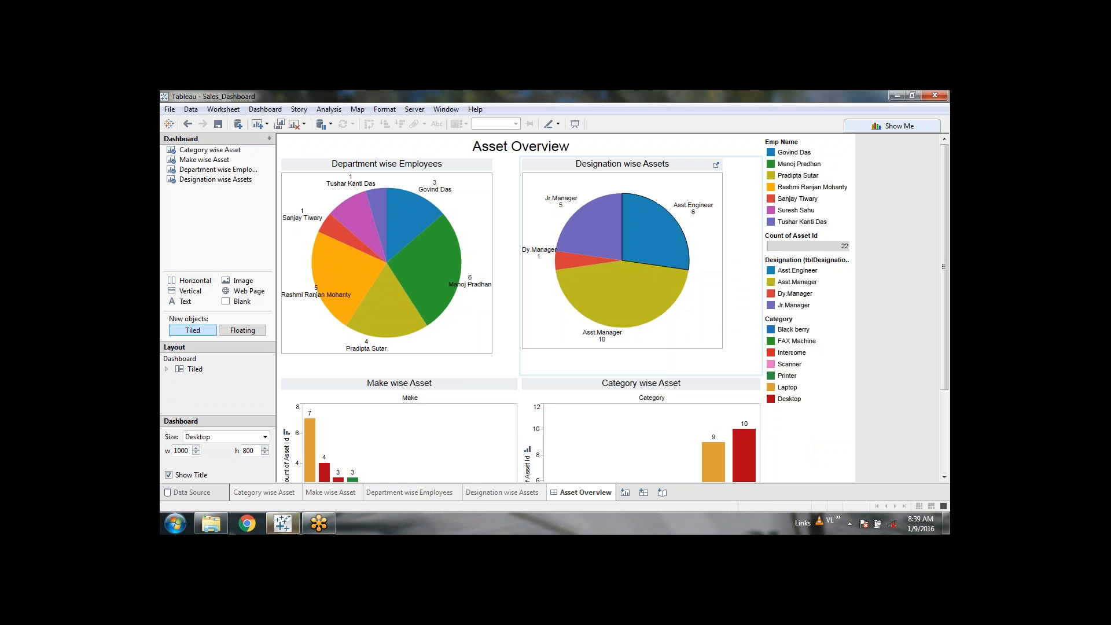
Open Computer and select the Reliance 3G CD drive.
{"action": "left_click", "coordinate": [173, 524]}
{"action": "left_click", "coordinate": [341, 307]}
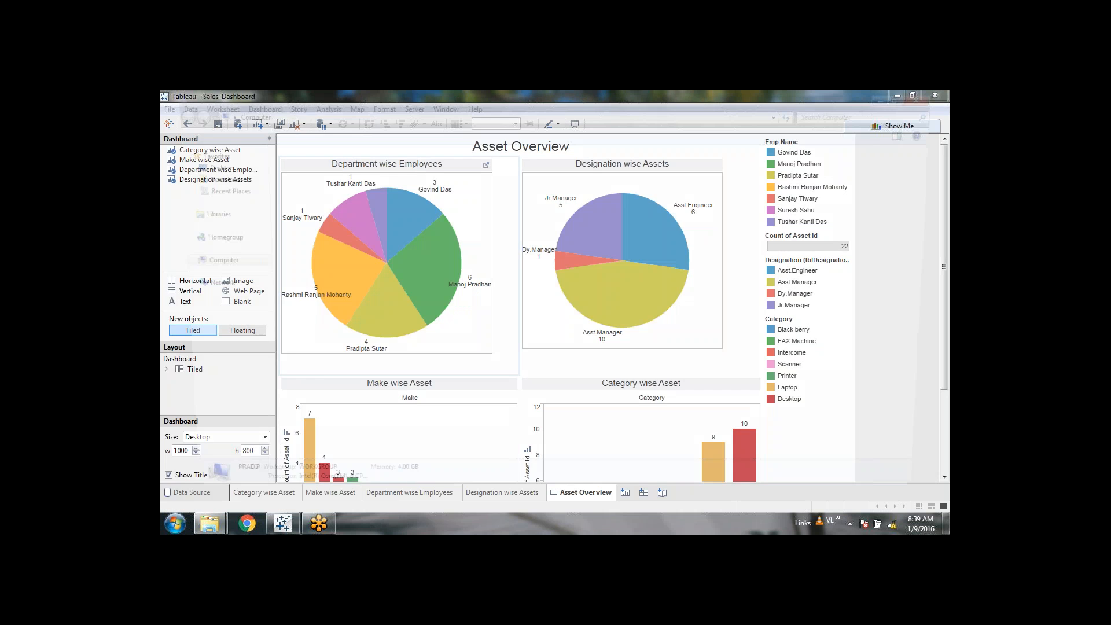
{"action": "left_click", "coordinate": [331, 254]}
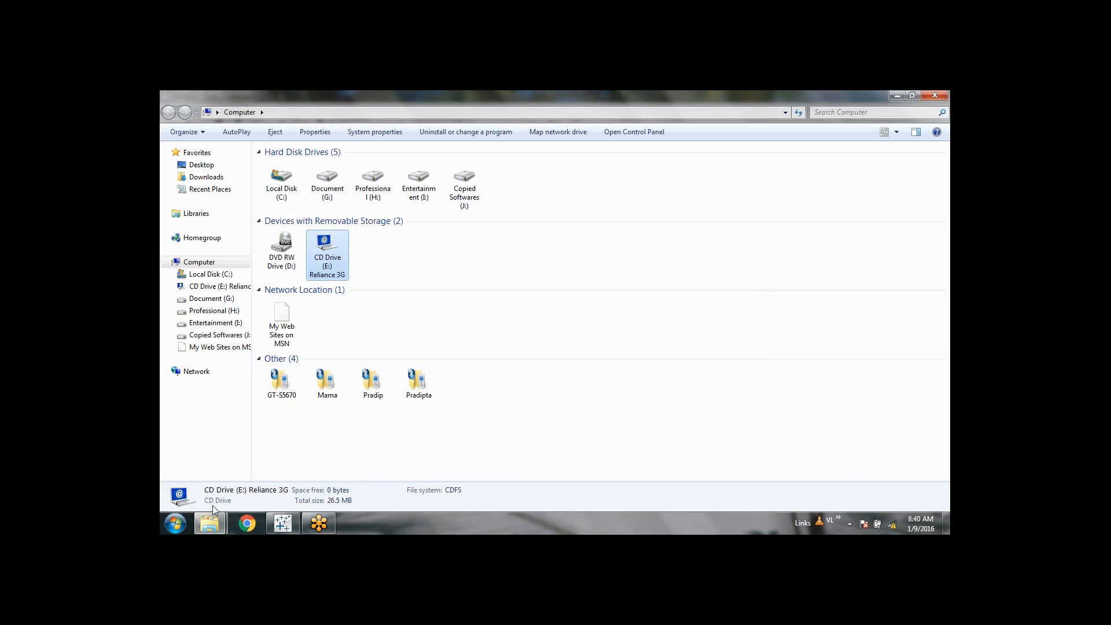
Reconnect the data connection in the Reliance 3G manager and close the Reliance Netconnect web page.
{"action": "left_click", "coordinate": [849, 524]}
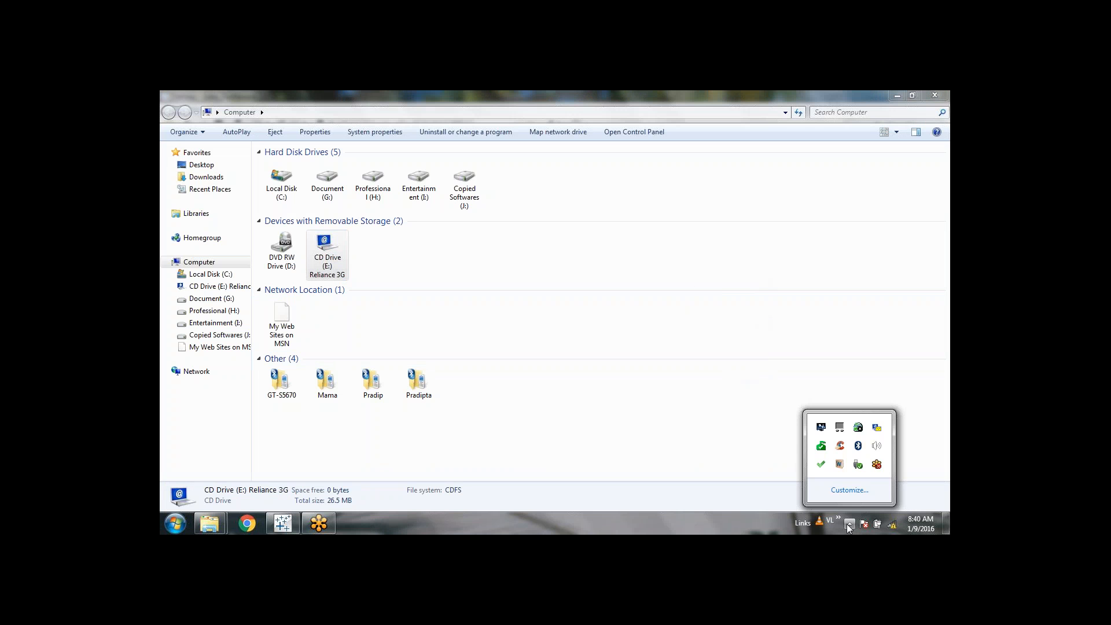
{"action": "left_click", "coordinate": [876, 427]}
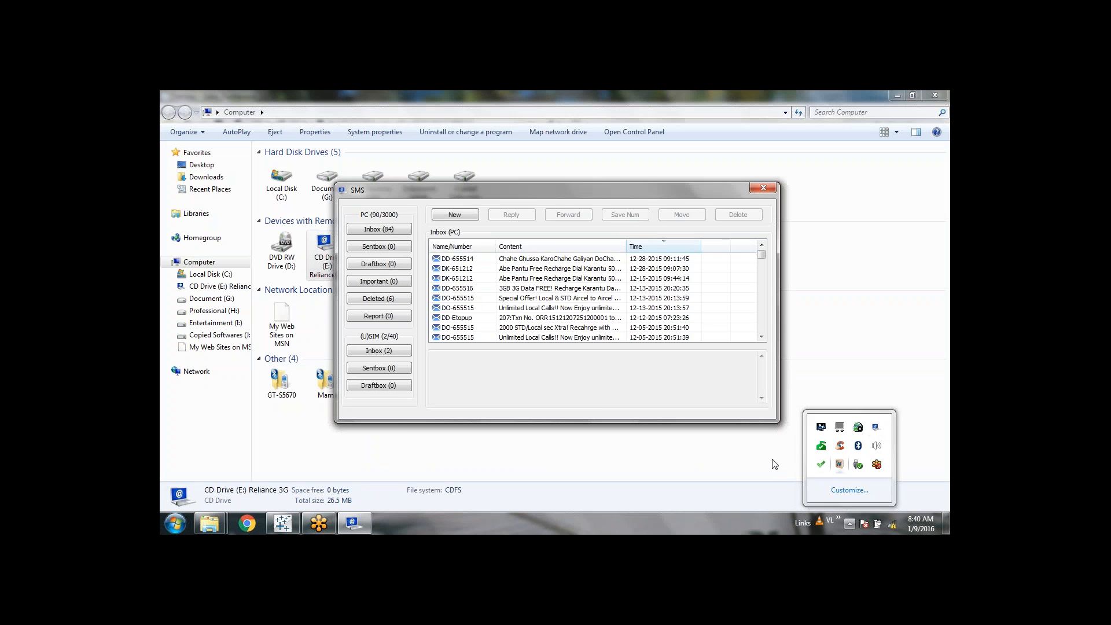
{"action": "left_click", "coordinate": [765, 185]}
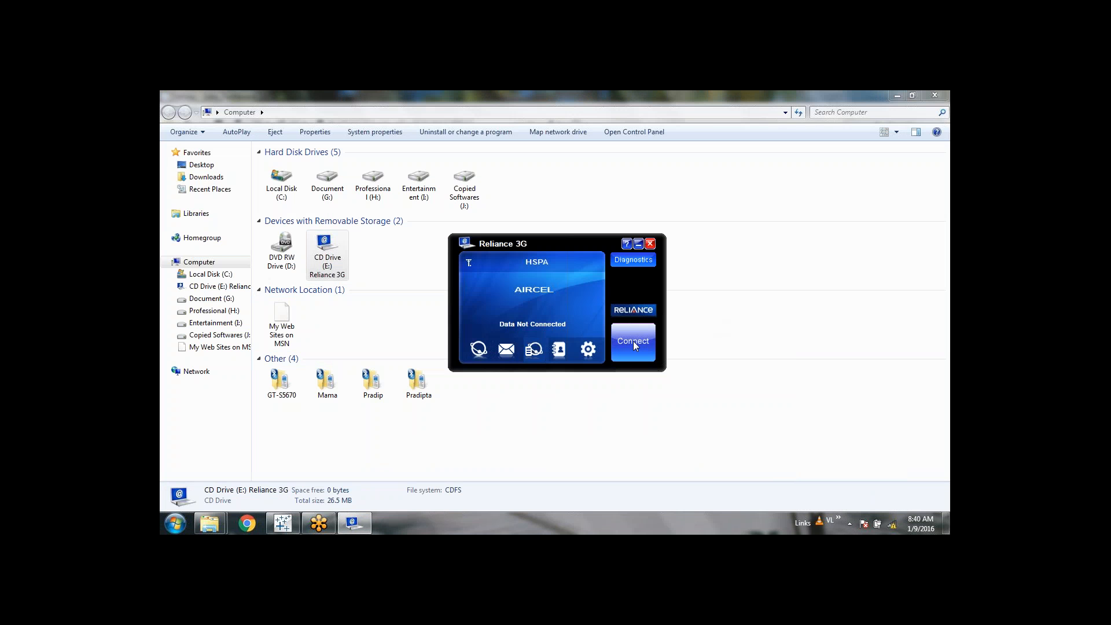
{"action": "left_click", "coordinate": [633, 342]}
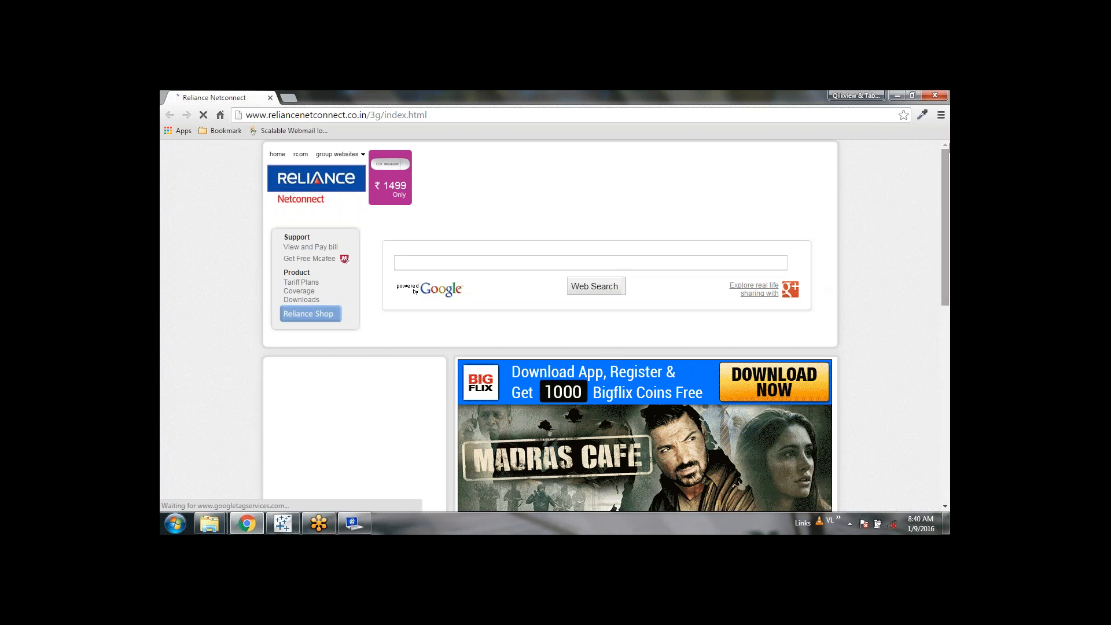
{"action": "left_click", "coordinate": [934, 96]}
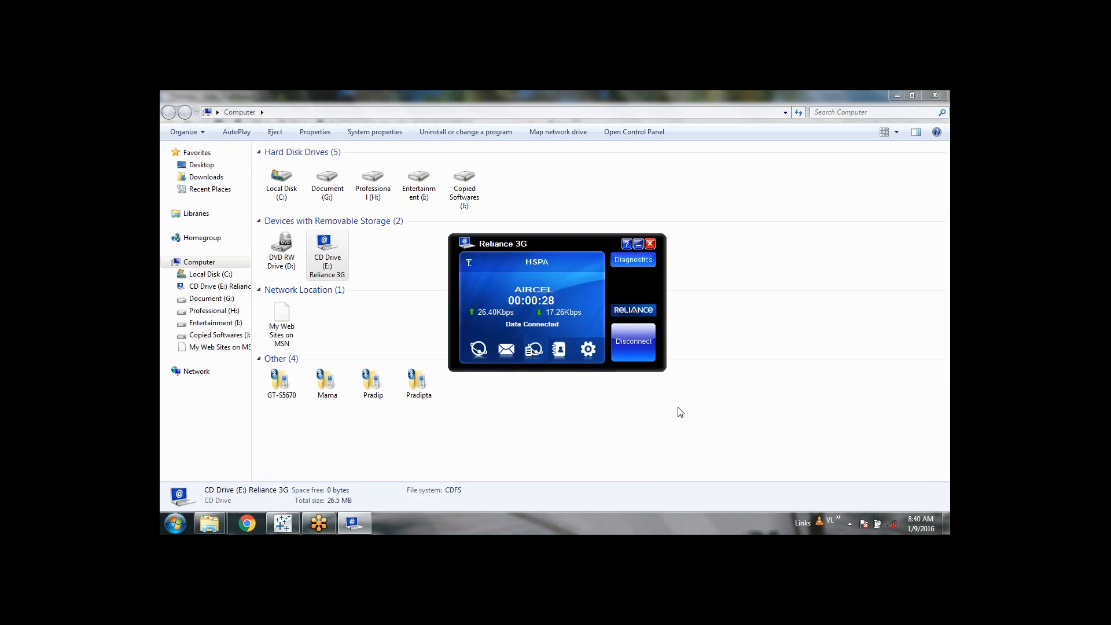
Load Google in Chrome to test the connection, close the browser and return to the Asset Overview dashboard in Tableau.
{"action": "left_click", "coordinate": [249, 524]}
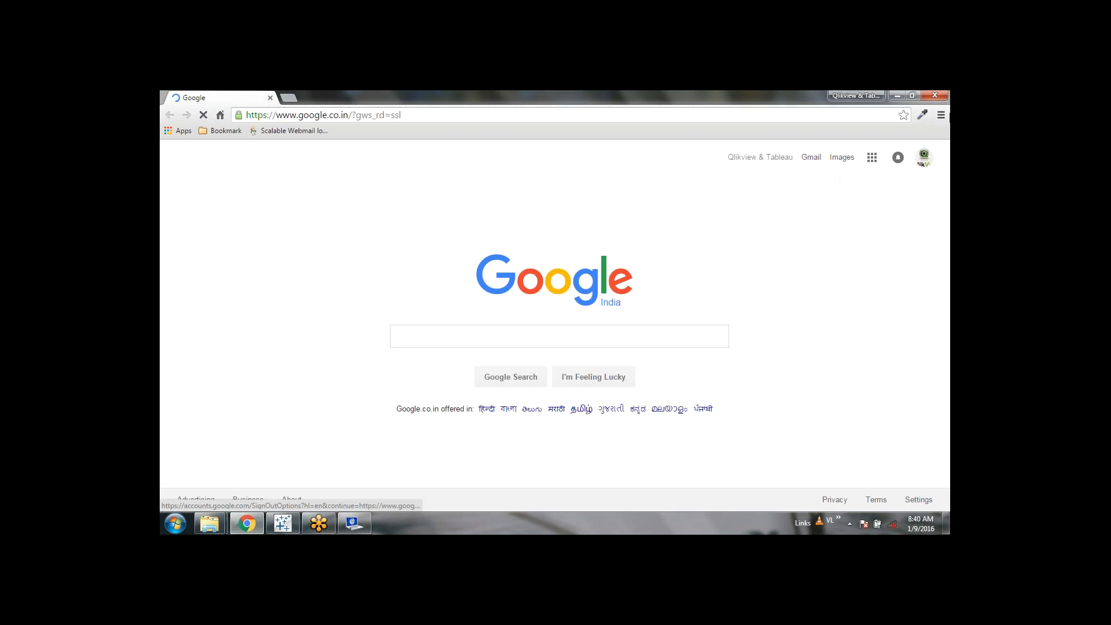
{"action": "left_click", "coordinate": [938, 94]}
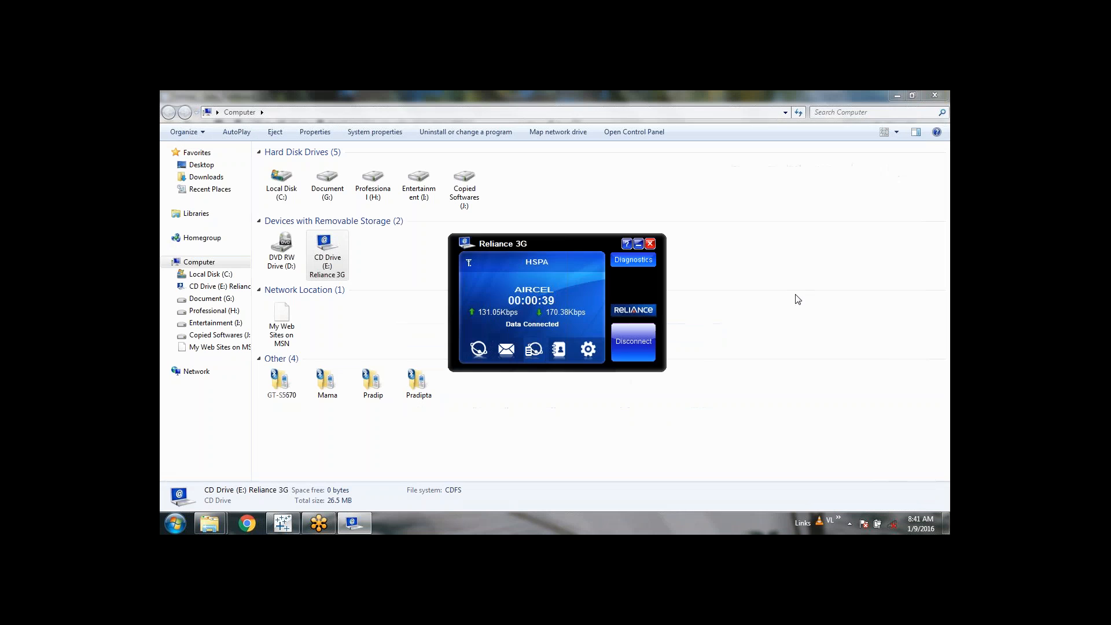
{"action": "left_click", "coordinate": [639, 243]}
{"action": "left_click", "coordinate": [319, 524]}
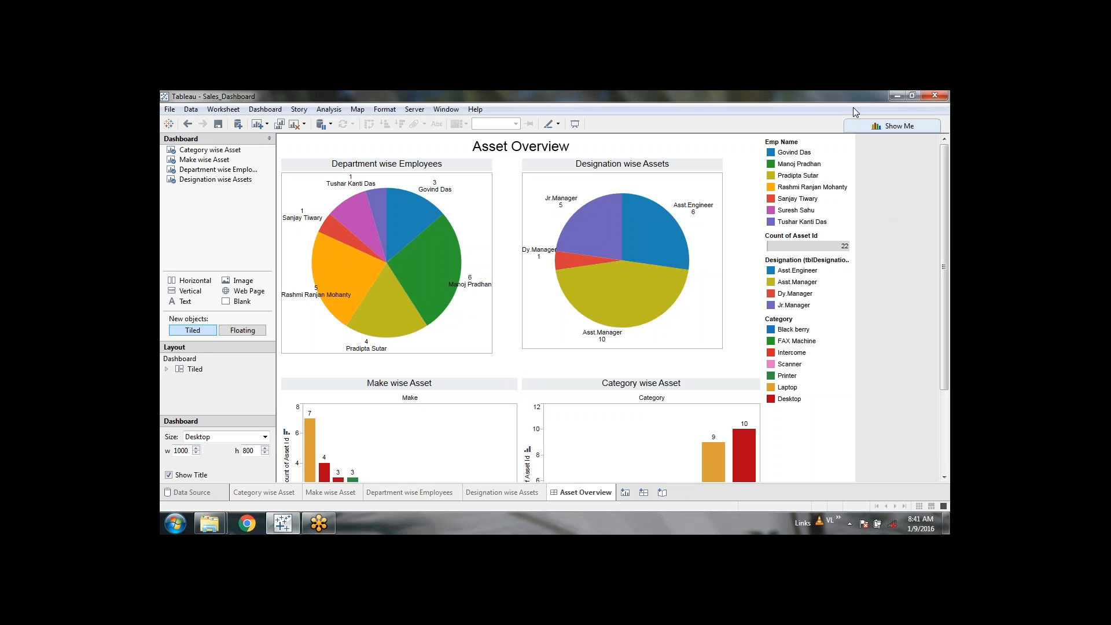
Review the four charts on the Asset Overview dashboard, both in the editing view and in presentation mode.
{"action": "scroll", "coordinate": [945, 184], "scroll_direction": "down", "scroll_amount": 5}
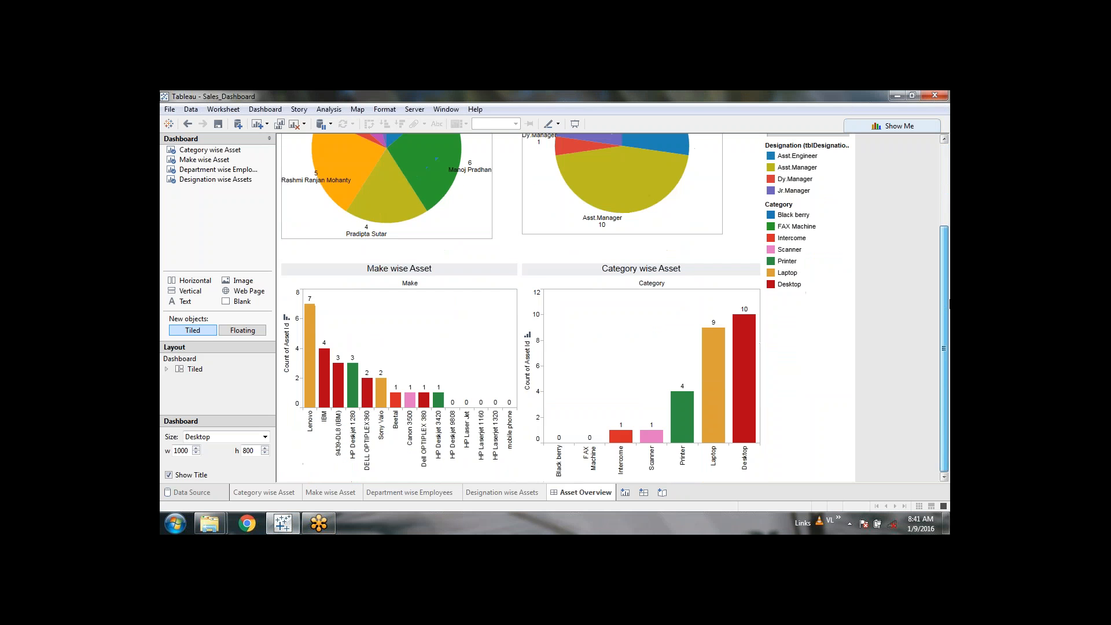
{"action": "scroll", "coordinate": [613, 308], "scroll_direction": "up", "scroll_amount": 5}
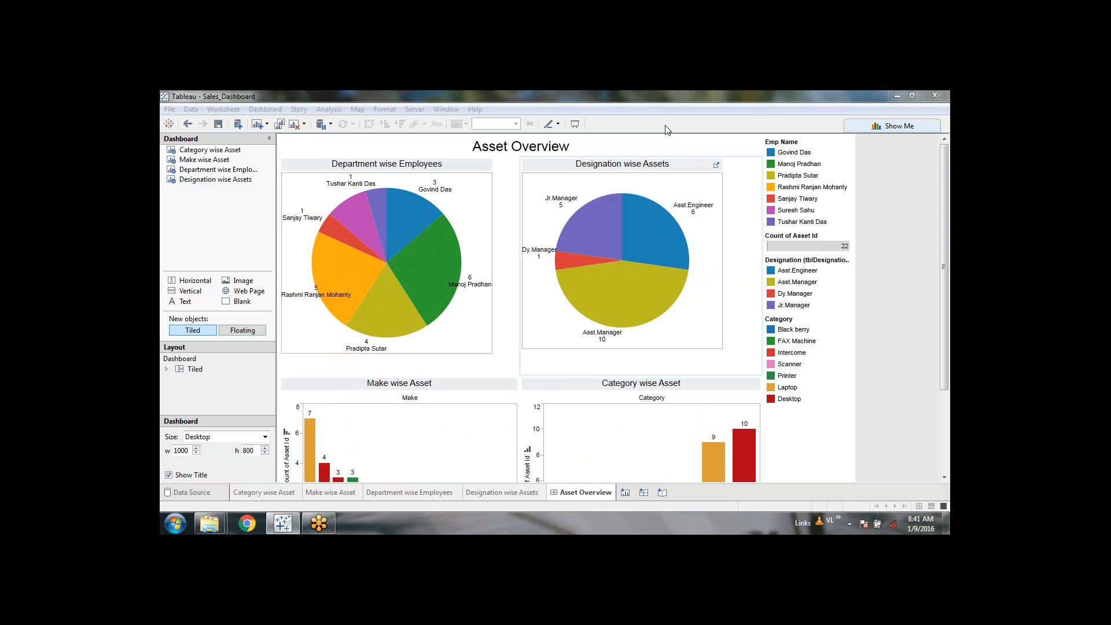
{"action": "left_click", "coordinate": [575, 125]}
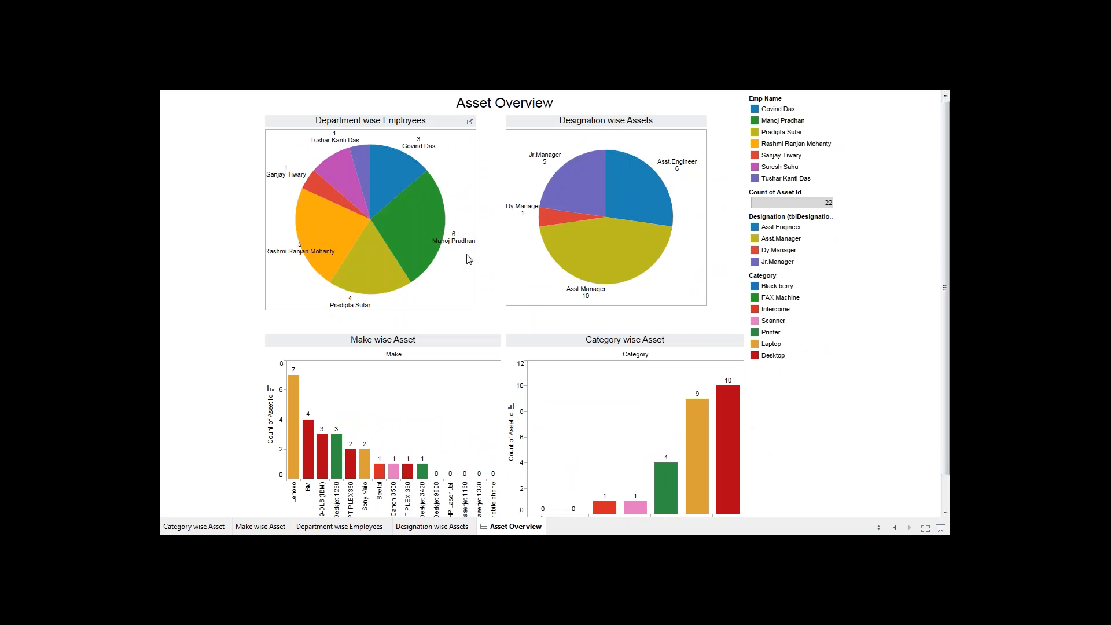
{"action": "mouse_move", "coordinate": [379, 289]}
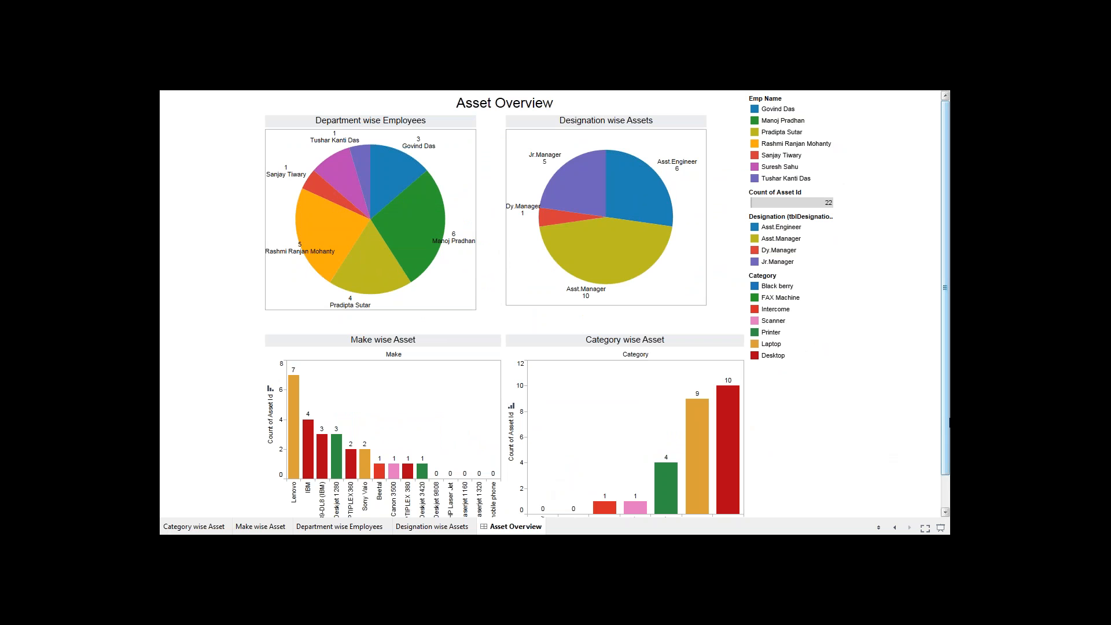
{"action": "left_click_drag", "start_coordinate": [949, 422], "coordinate": [942, 380]}
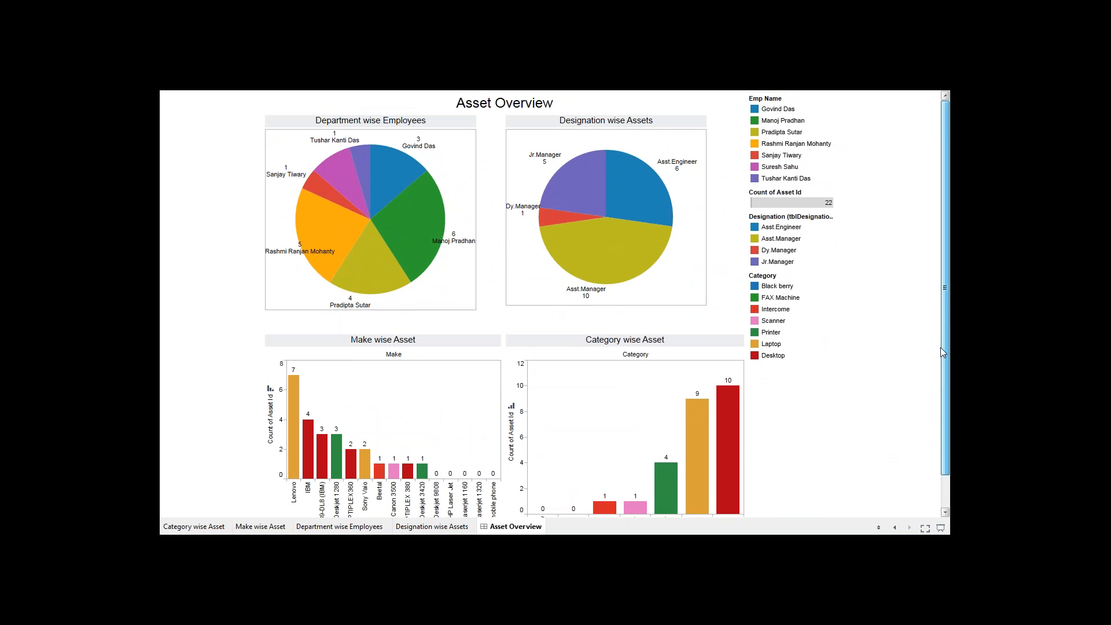
{"action": "key", "text": "Escape"}
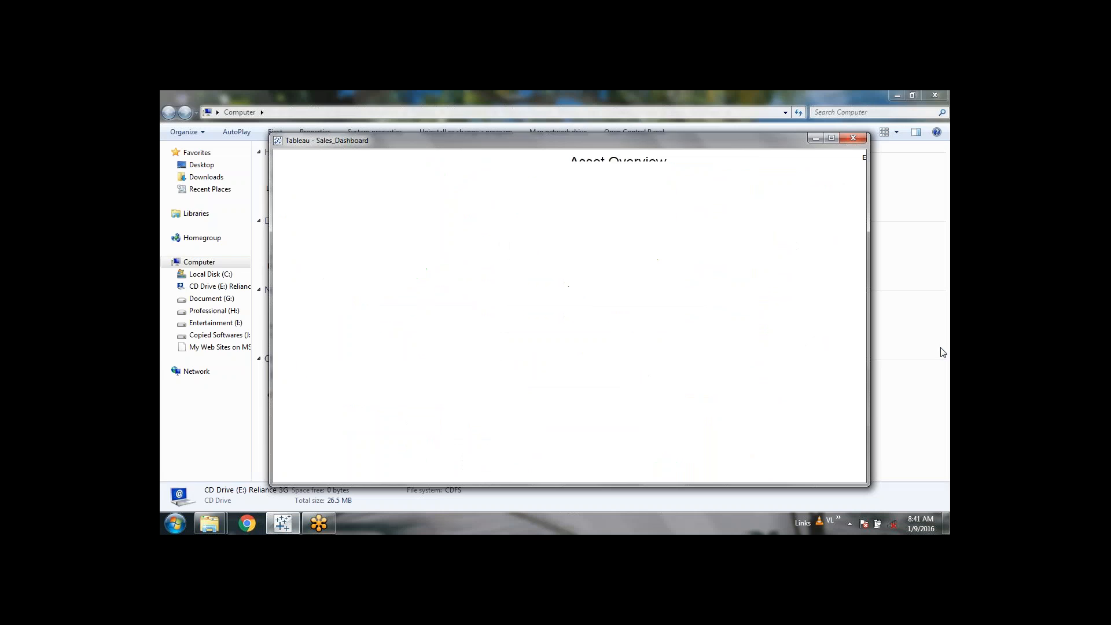
{"action": "left_click", "coordinate": [506, 267]}
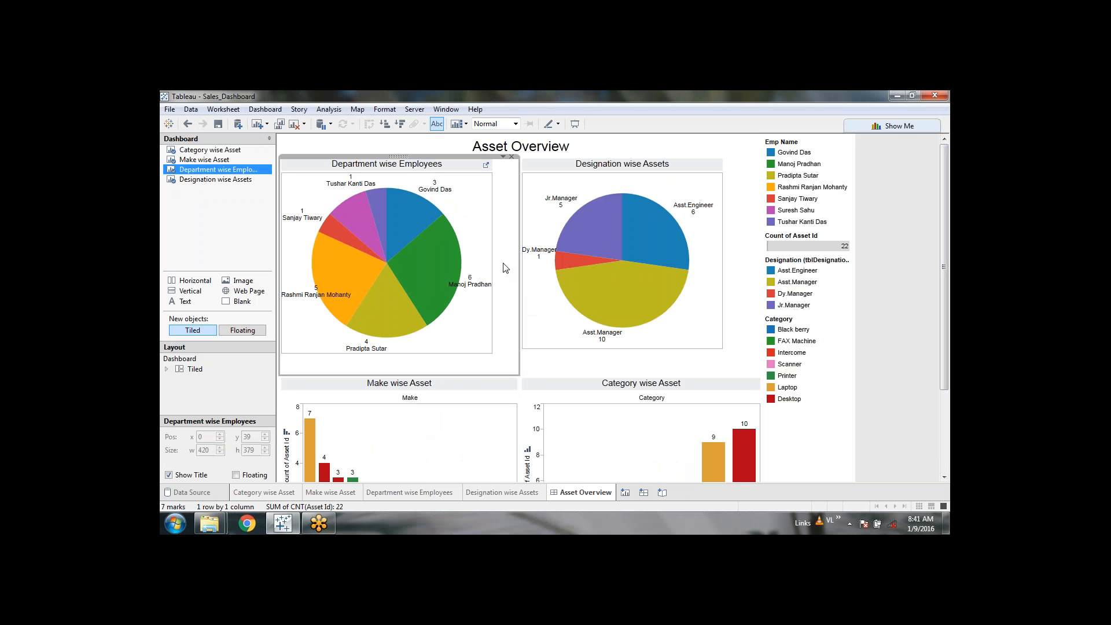
{"action": "left_click", "coordinate": [742, 328]}
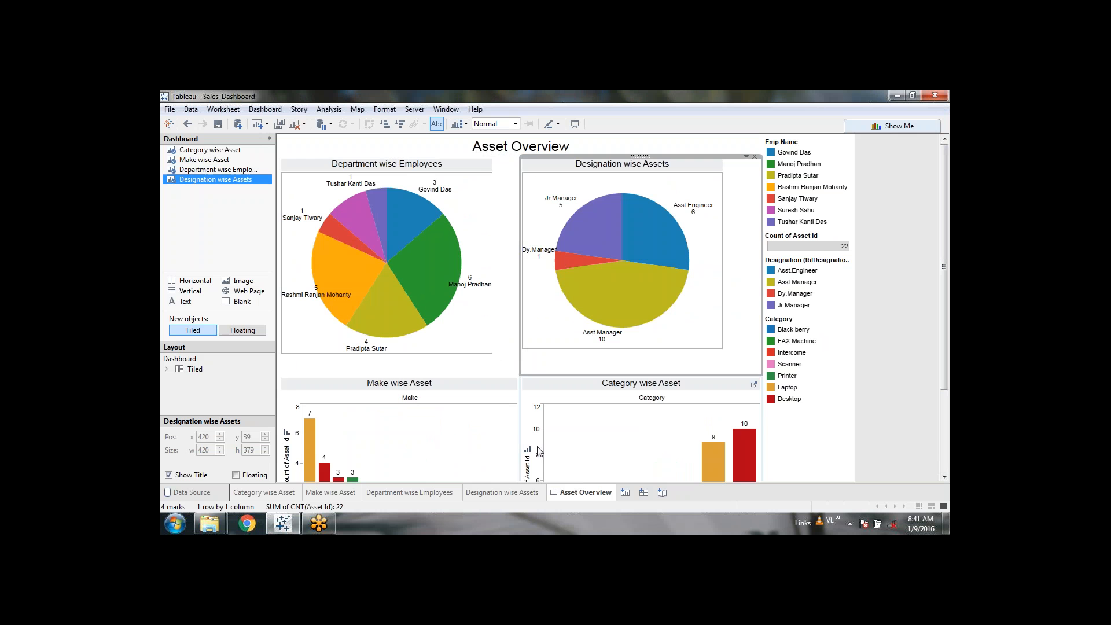
Set the Department wise Employees chart on the dashboard to fit the Entire View.
{"action": "left_click", "coordinate": [504, 281]}
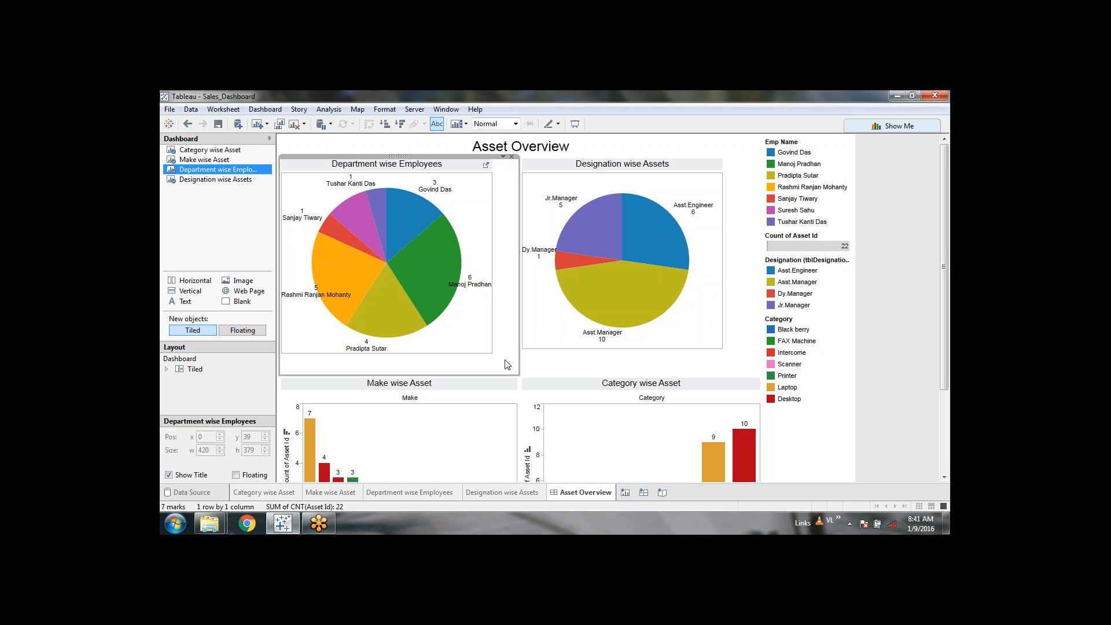
{"action": "left_click", "coordinate": [504, 157]}
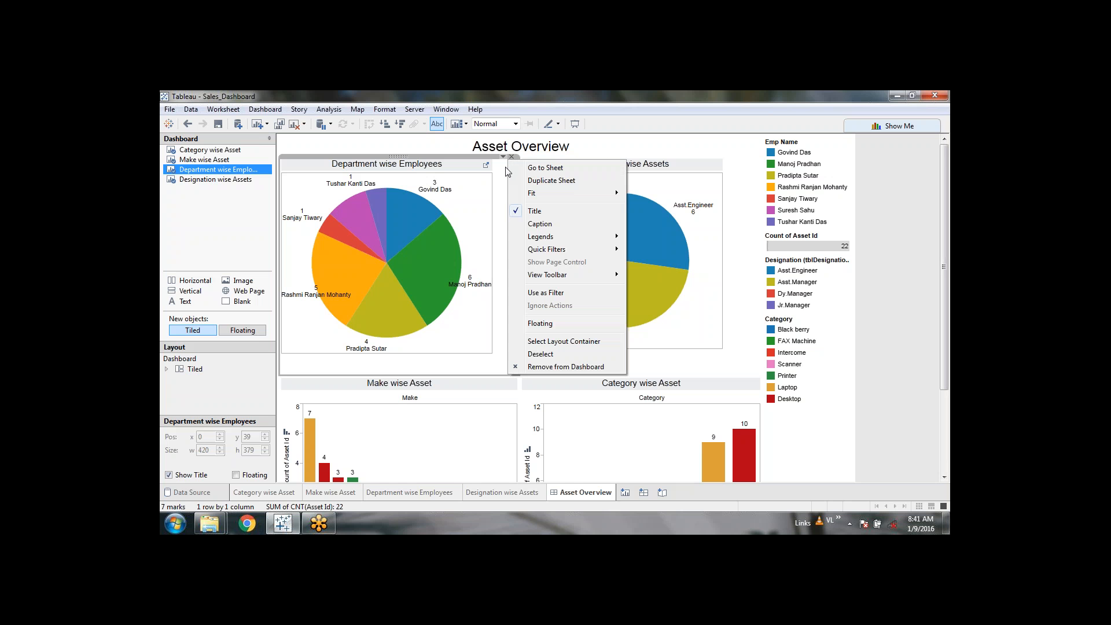
{"action": "mouse_move", "coordinate": [533, 196]}
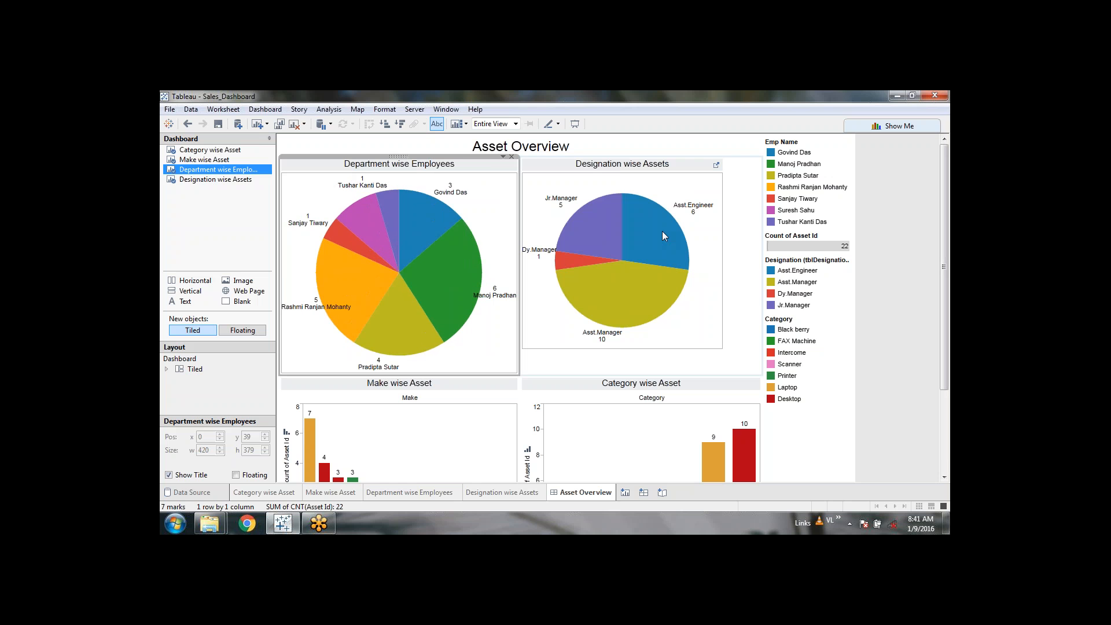
Set the Designation wise Assets chart to fit the Entire View and deselect it.
{"action": "left_click", "coordinate": [751, 310]}
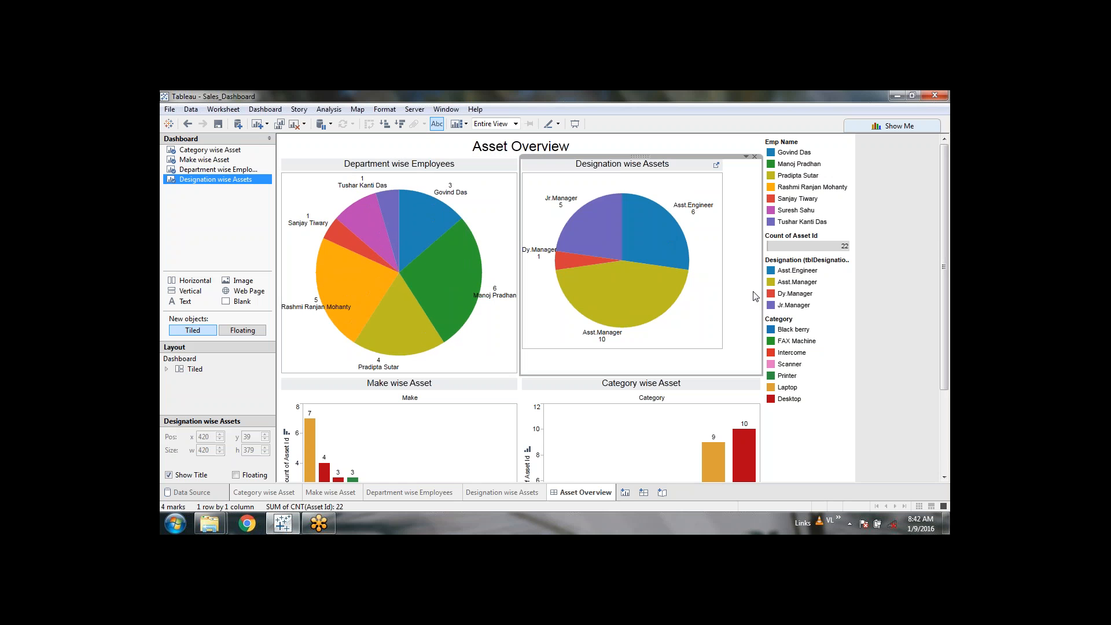
{"action": "left_click", "coordinate": [746, 158]}
{"action": "mouse_move", "coordinate": [772, 195]}
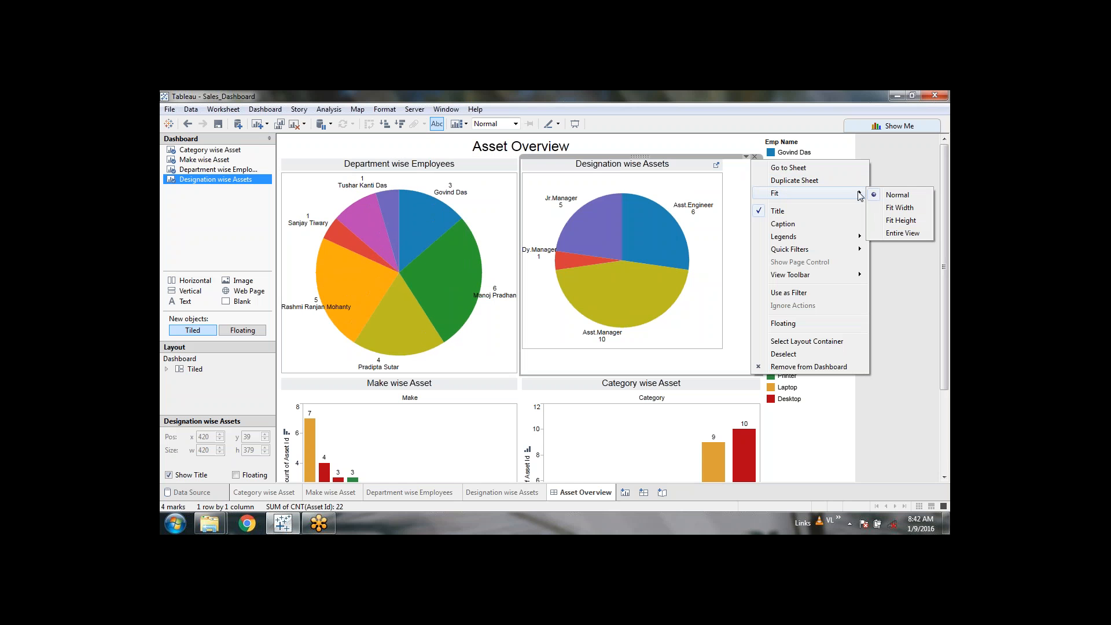
{"action": "left_click", "coordinate": [891, 232]}
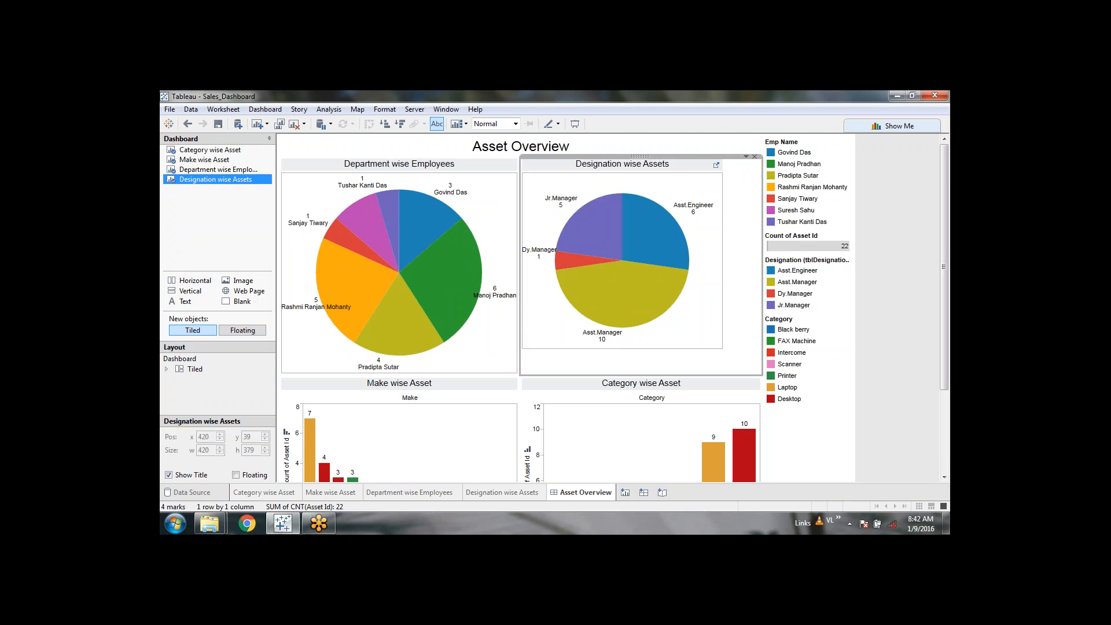
{"action": "left_click", "coordinate": [912, 246]}
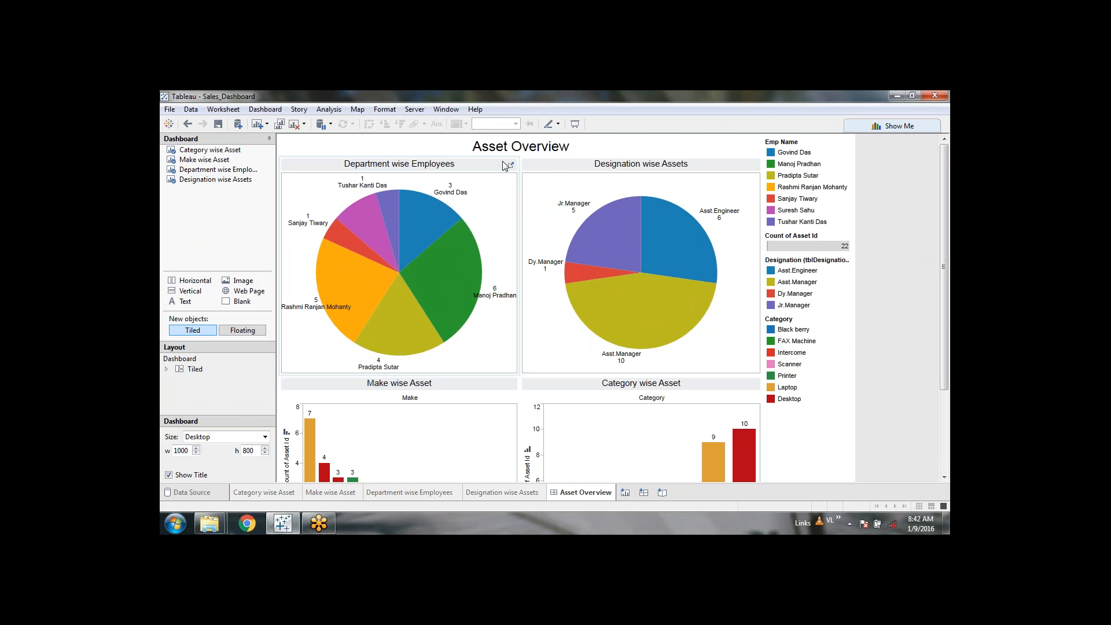
Slightly reduce the pie size on the Department wise Employees sheet and return to the Asset Overview dashboard.
{"action": "left_click", "coordinate": [496, 198]}
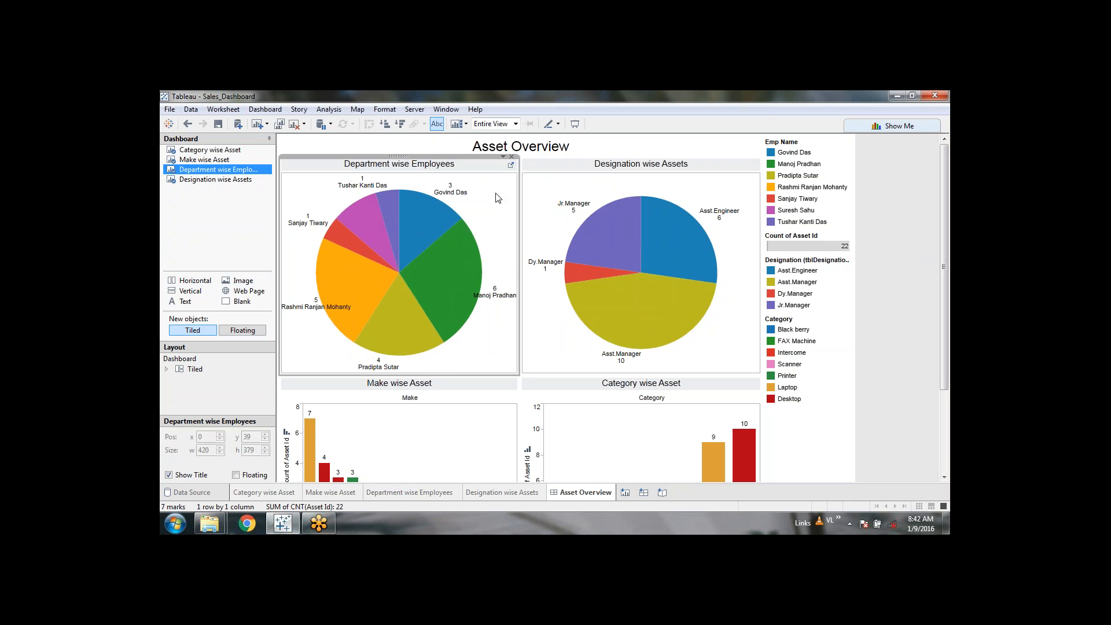
{"action": "left_click", "coordinate": [511, 165]}
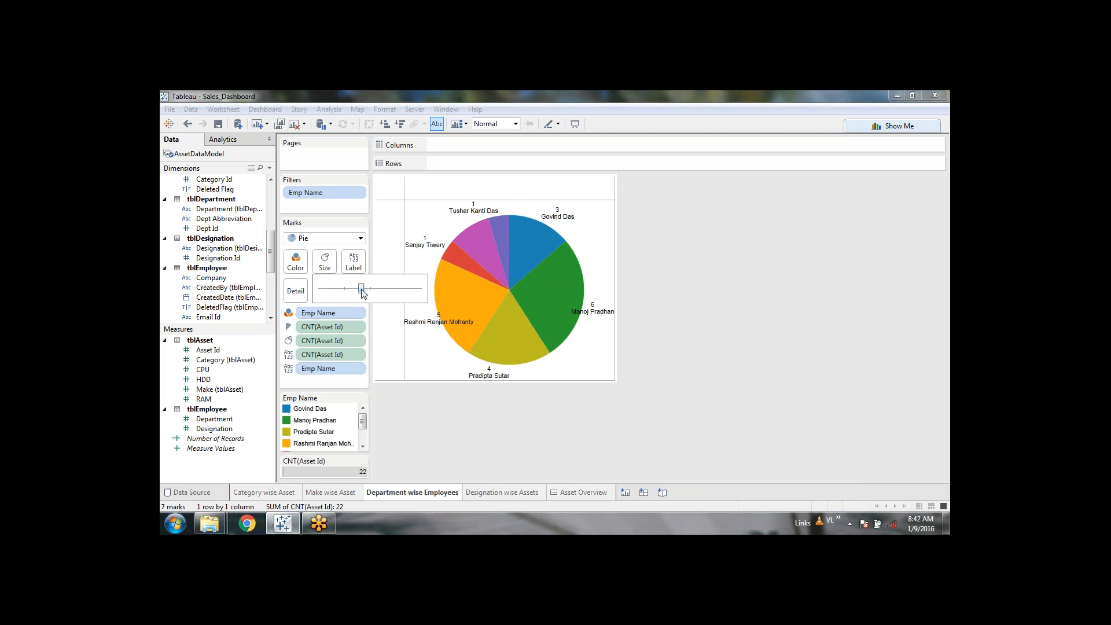
{"action": "left_click_drag", "start_coordinate": [361, 290], "coordinate": [359, 290]}
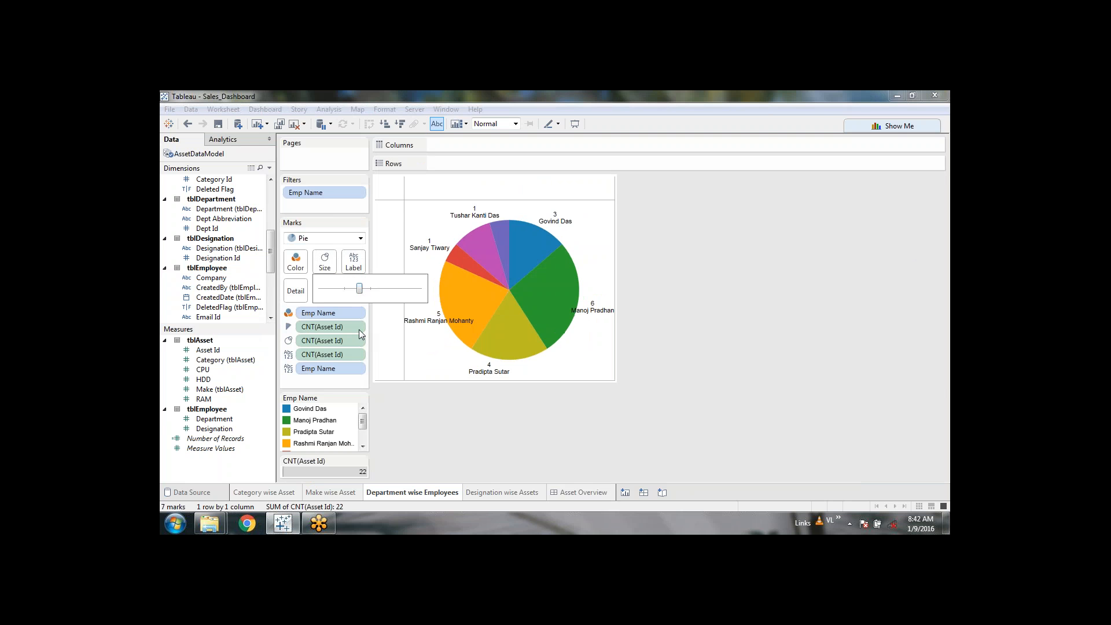
{"action": "left_click", "coordinate": [600, 492]}
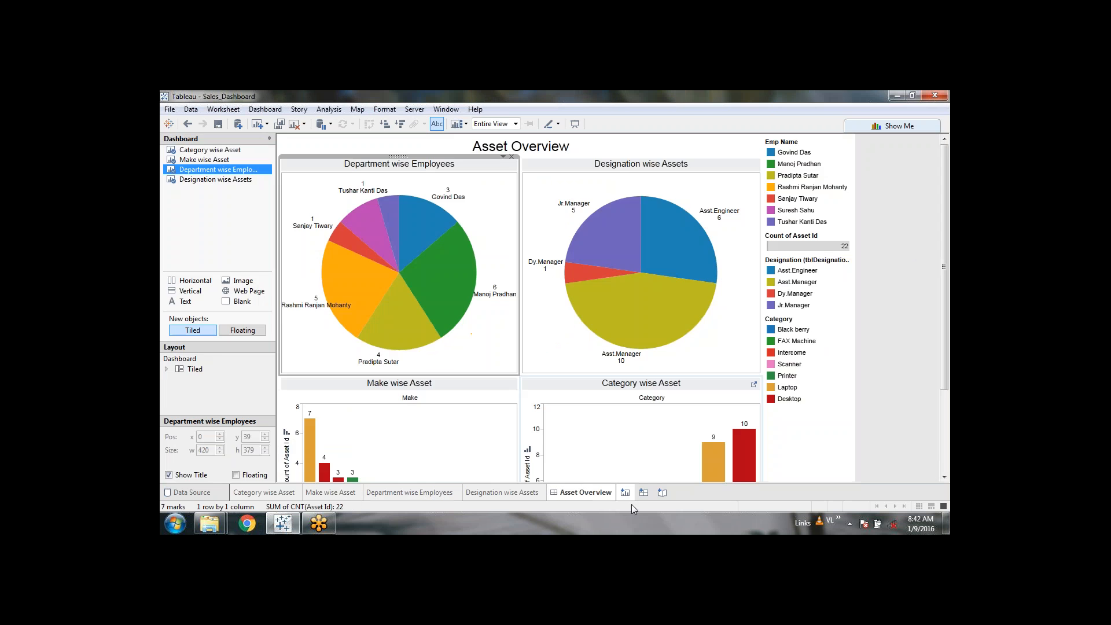
{"action": "left_click", "coordinate": [920, 313]}
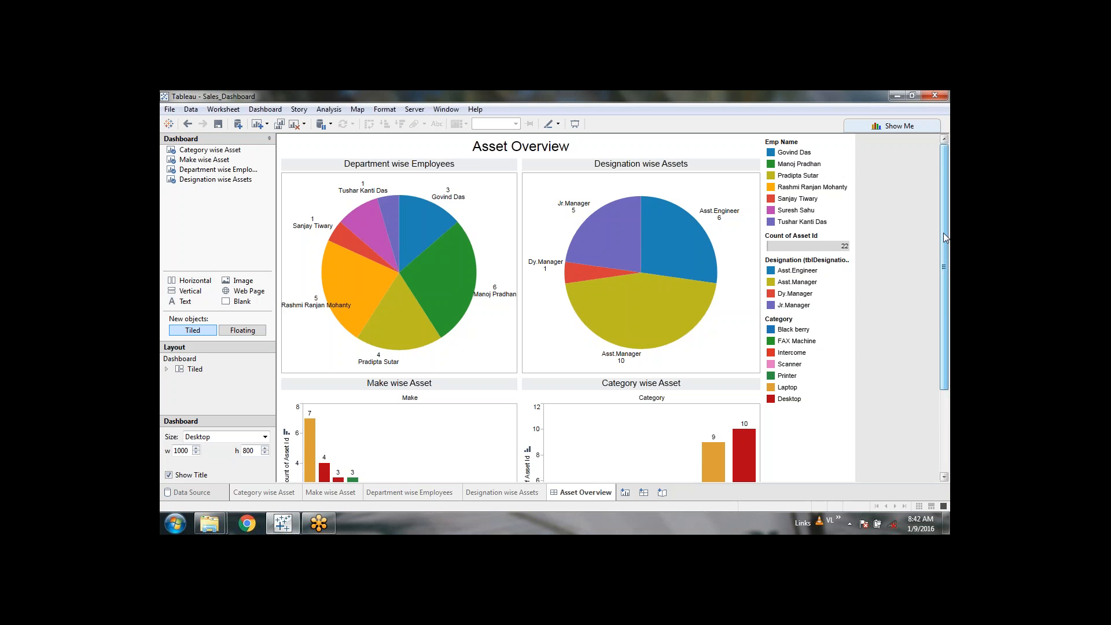
Open the Make wise Asset sheet from its chart on the dashboard.
{"action": "left_click_drag", "start_coordinate": [943, 232], "coordinate": [940, 335]}
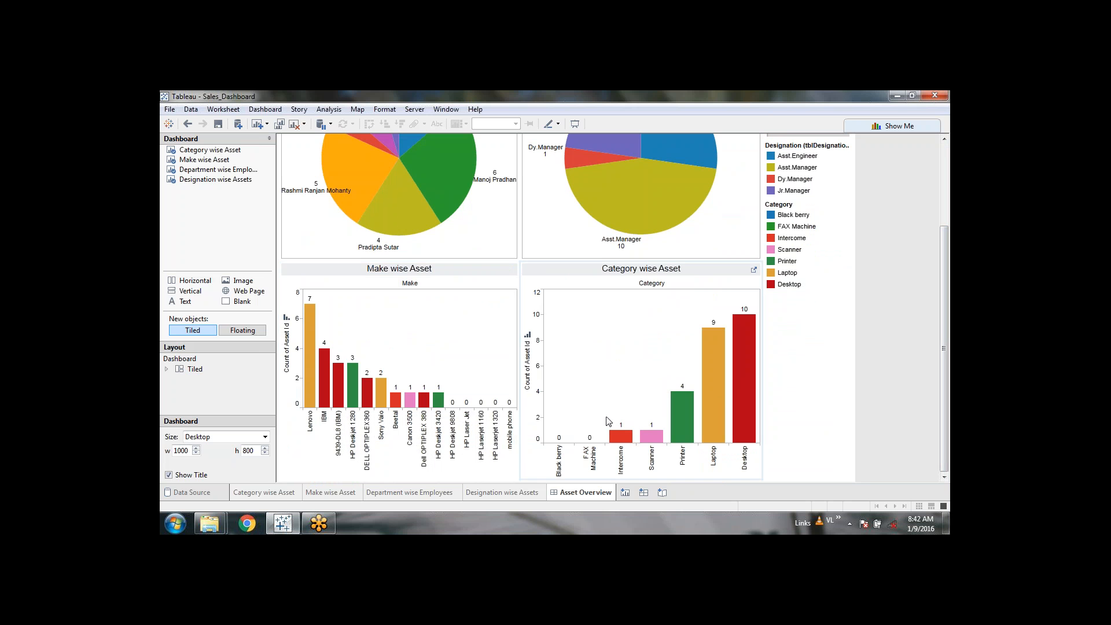
{"action": "right_click", "coordinate": [452, 403]}
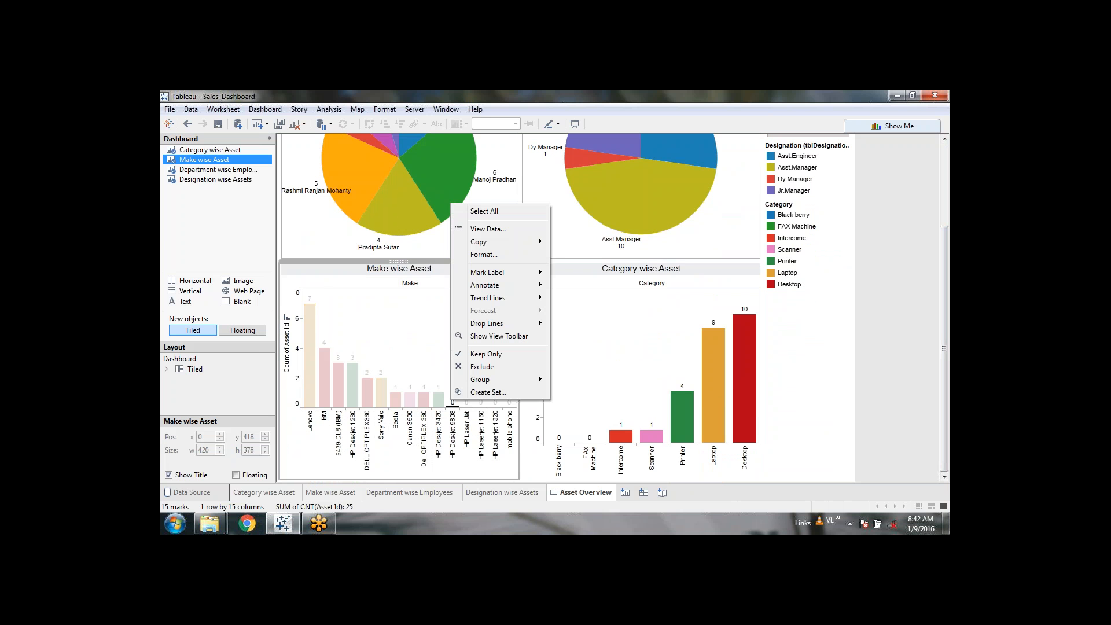
{"action": "left_click", "coordinate": [405, 280]}
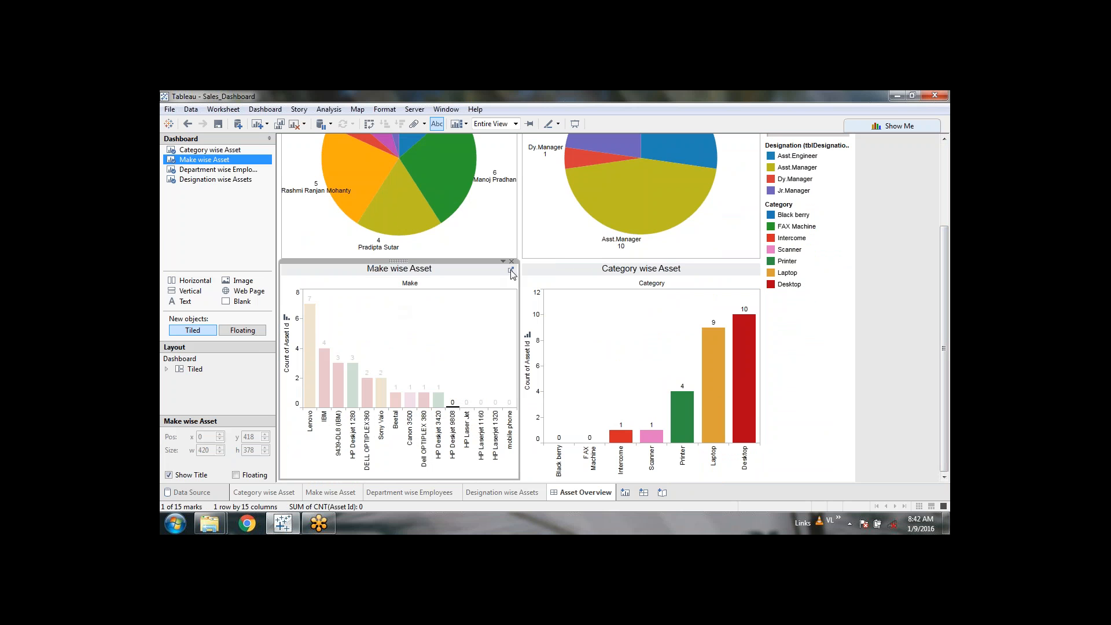
{"action": "left_click", "coordinate": [511, 271]}
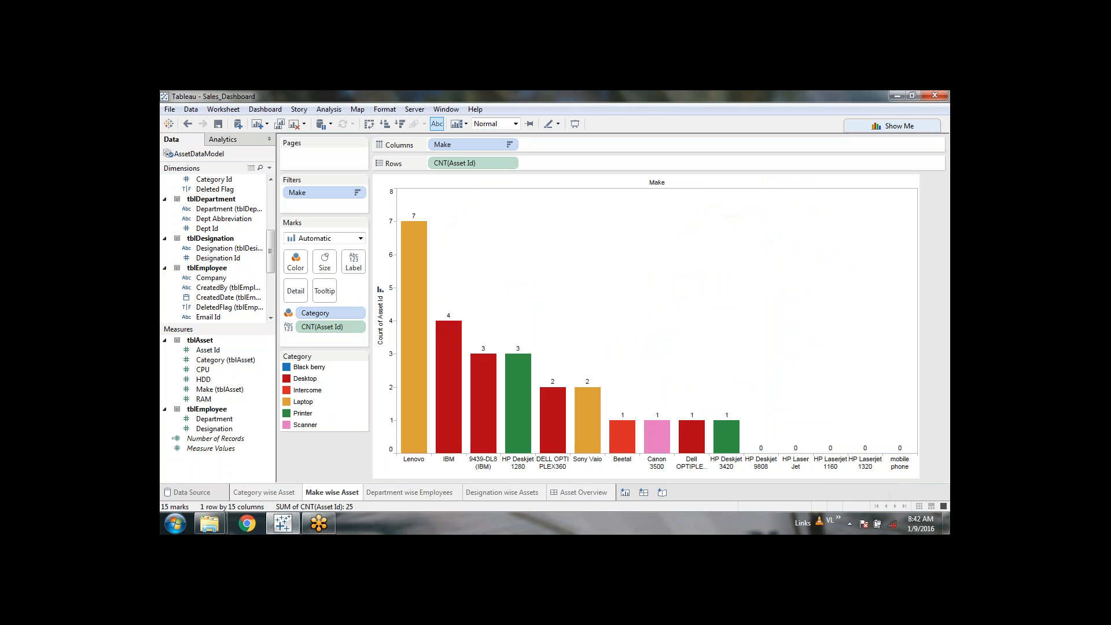
{"action": "right_click", "coordinate": [763, 455]}
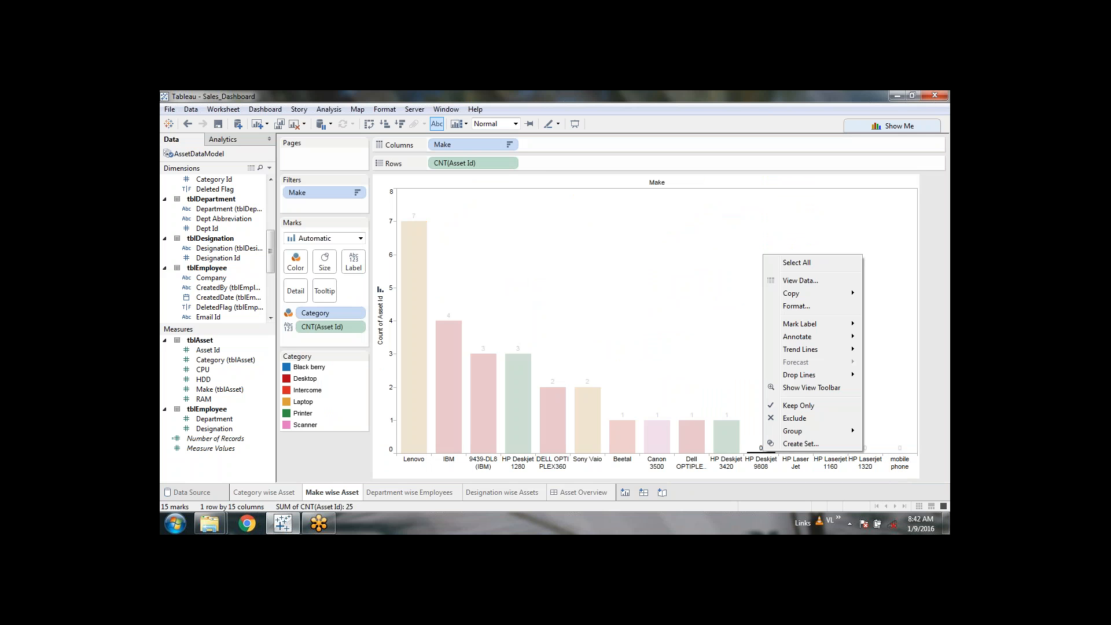
{"action": "left_click", "coordinate": [768, 460]}
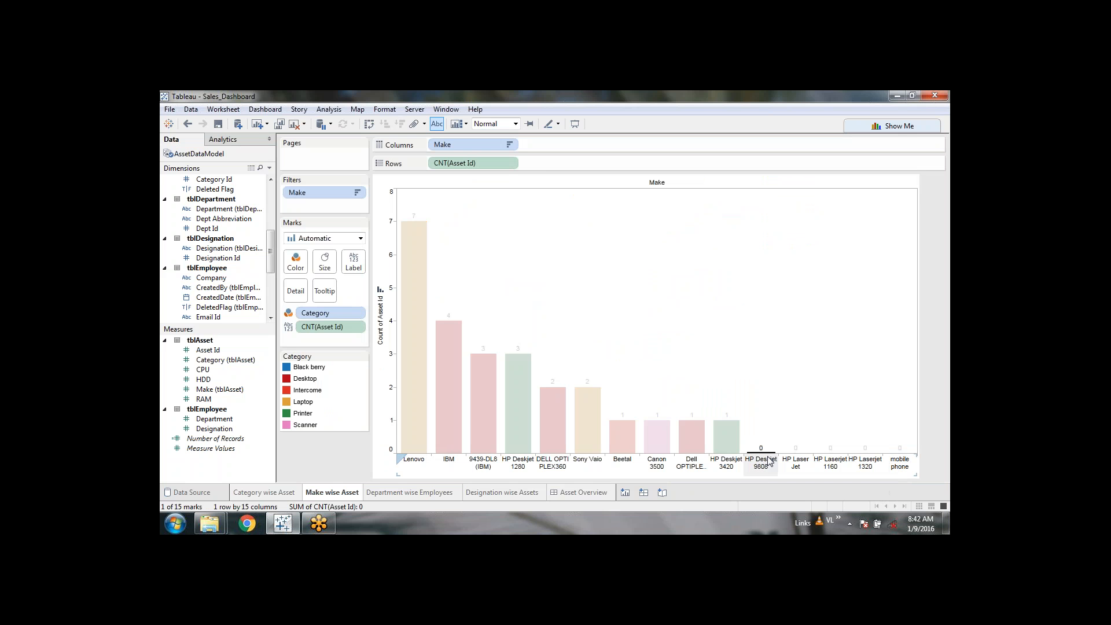
{"action": "right_click", "coordinate": [761, 450]}
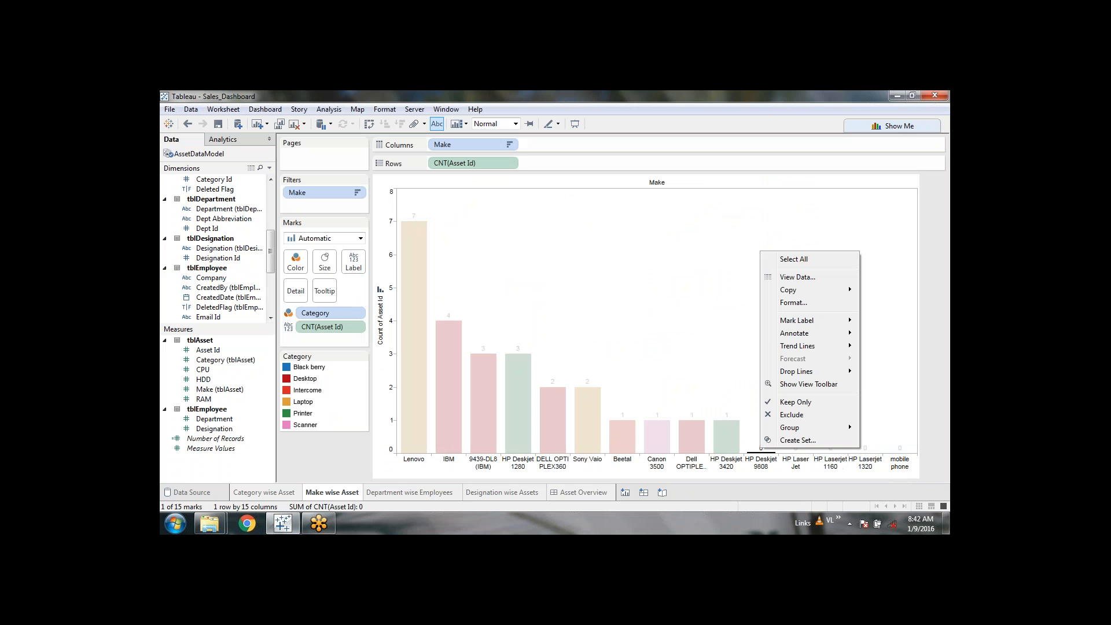
{"action": "left_click", "coordinate": [935, 392]}
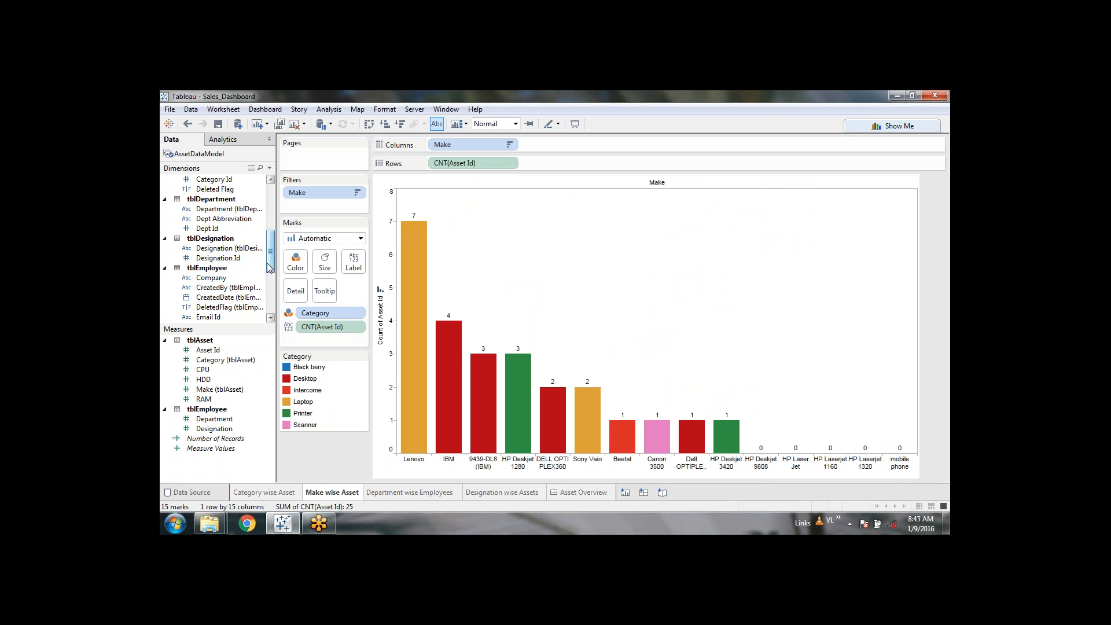
Filter the Make wise Asset chart on the Count of Asset Id and apply a range of 0 to 0.
{"action": "left_click_drag", "start_coordinate": [270, 265], "coordinate": [270, 295]}
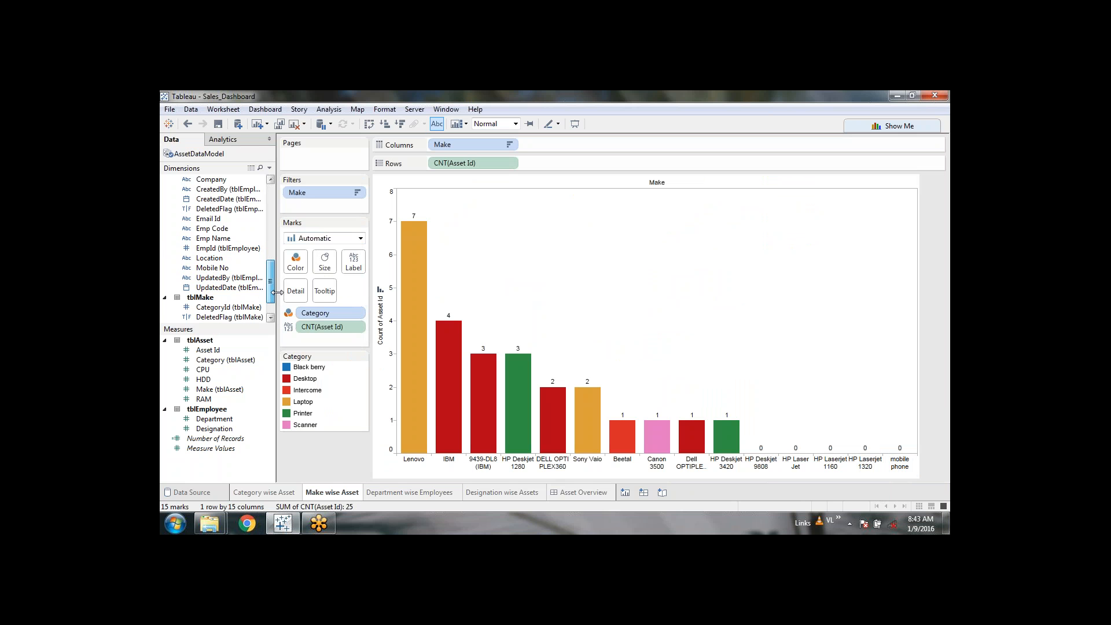
{"action": "left_click_drag", "start_coordinate": [208, 349], "coordinate": [316, 205]}
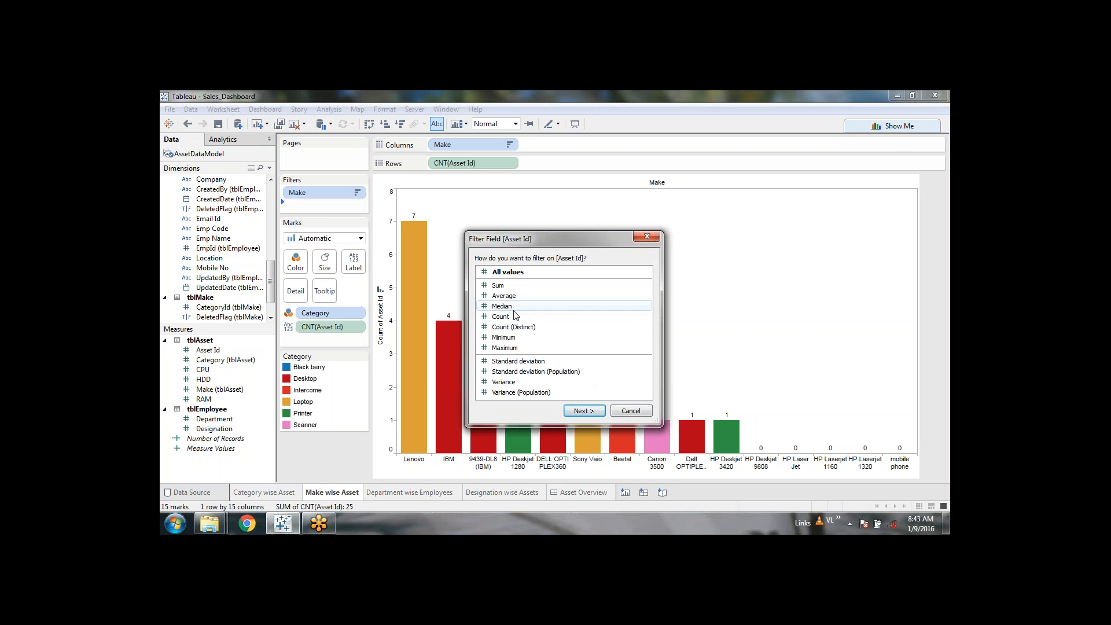
{"action": "left_click", "coordinate": [515, 316]}
{"action": "left_click", "coordinate": [587, 410]}
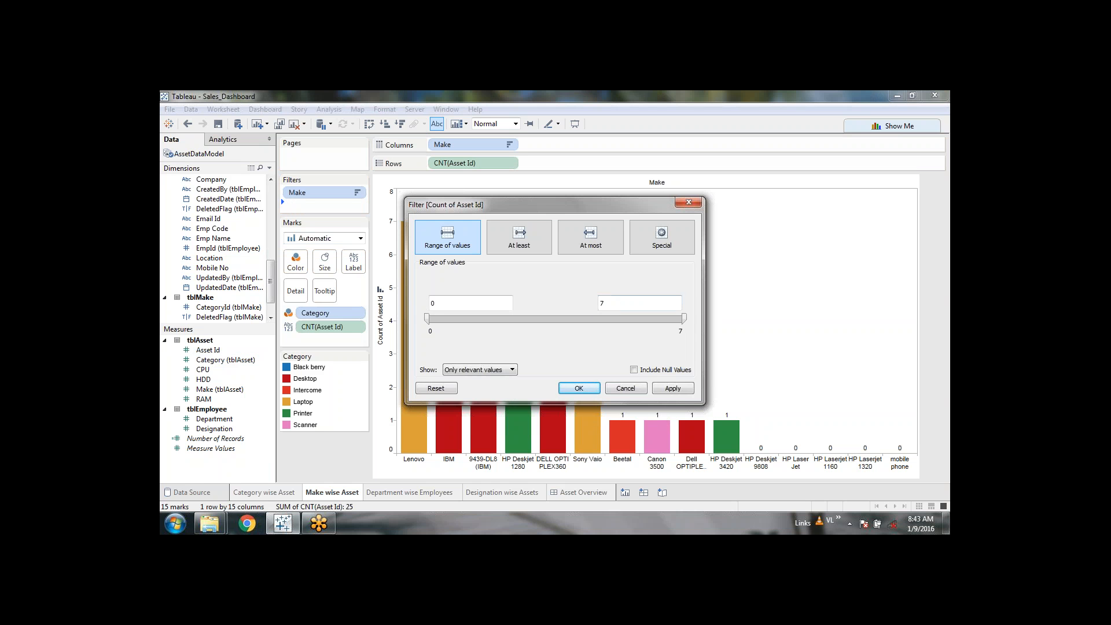
{"action": "left_click_drag", "start_coordinate": [684, 318], "coordinate": [405, 319]}
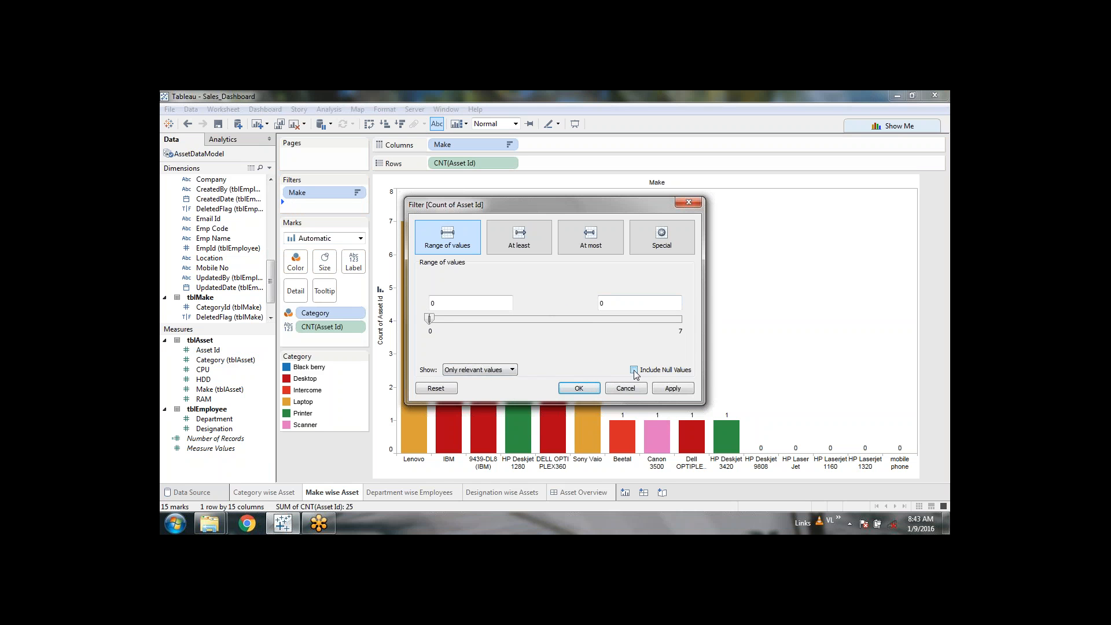
{"action": "left_click", "coordinate": [677, 388]}
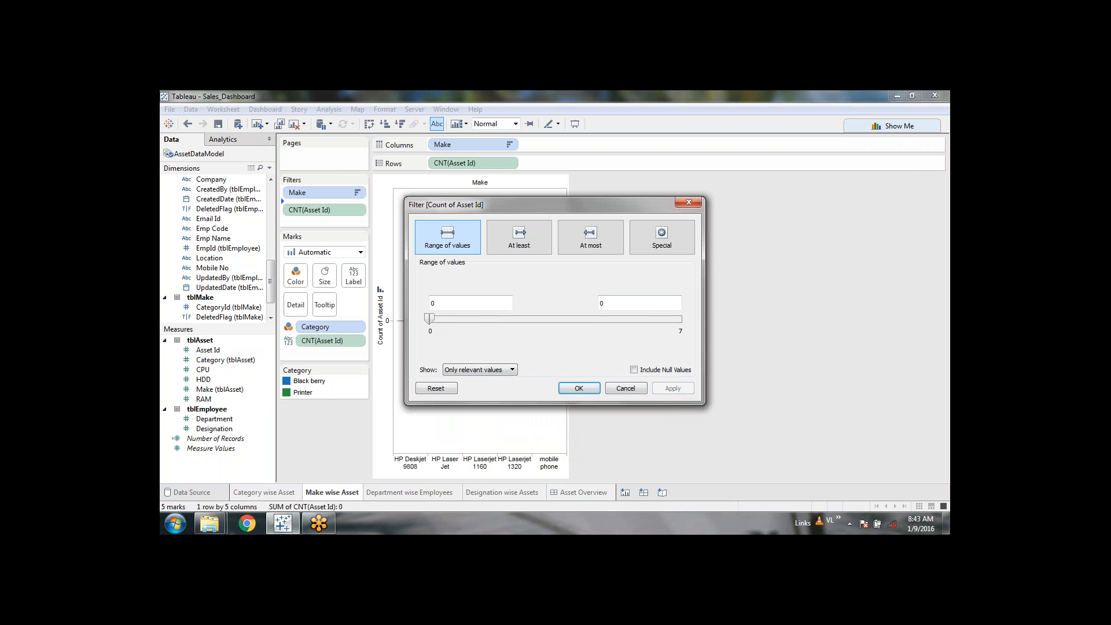
Widen the Count of Asset Id filter to its full range, then apply a minimum of 1 and a maximum of 7.
{"action": "left_click_drag", "start_coordinate": [428, 318], "coordinate": [691, 319]}
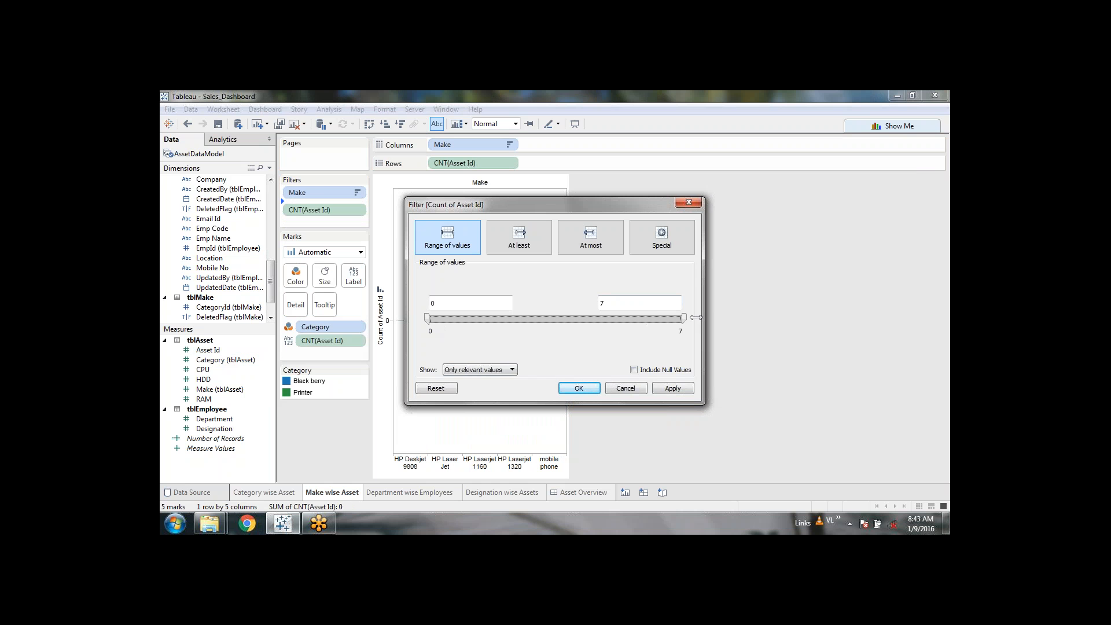
{"action": "left_click", "coordinate": [671, 388]}
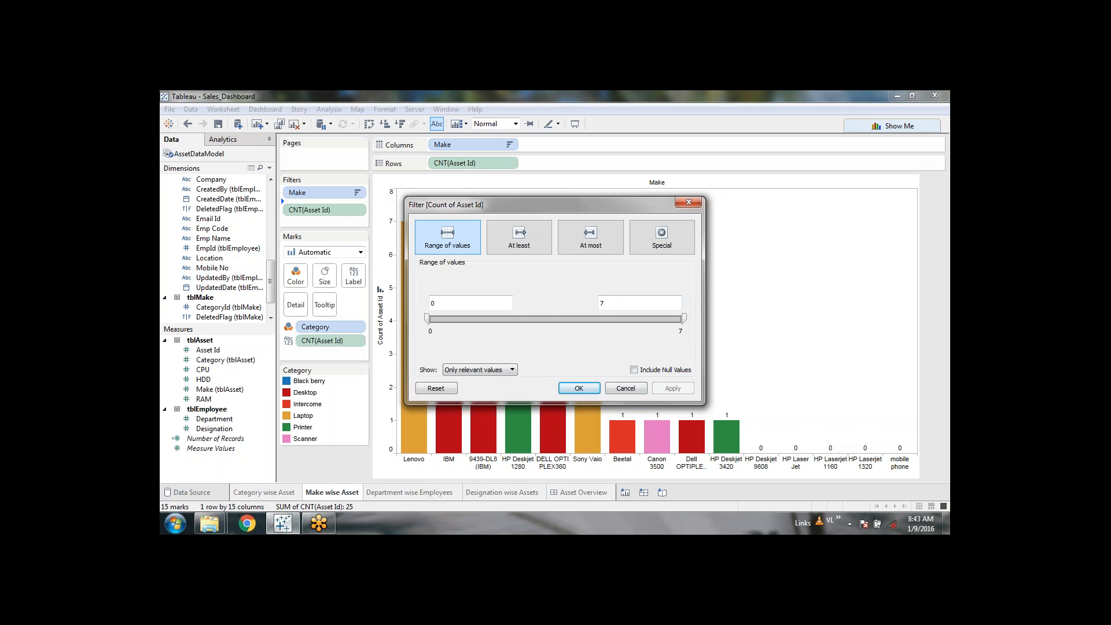
{"action": "double_click", "coordinate": [442, 307]}
{"action": "type", "text": "1"}
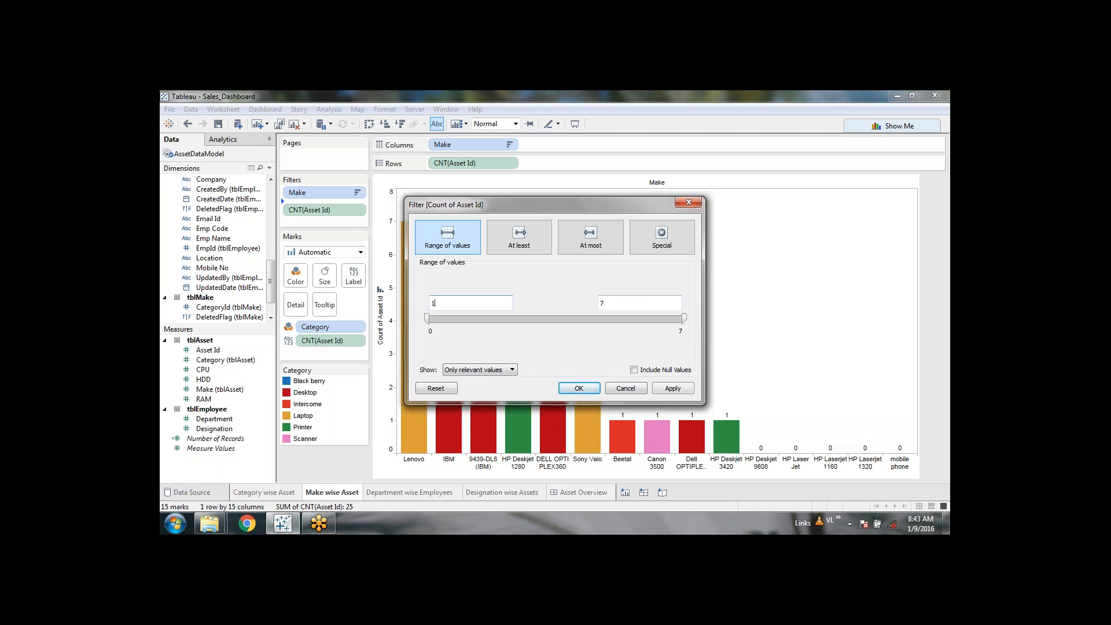
{"action": "left_click", "coordinate": [672, 389]}
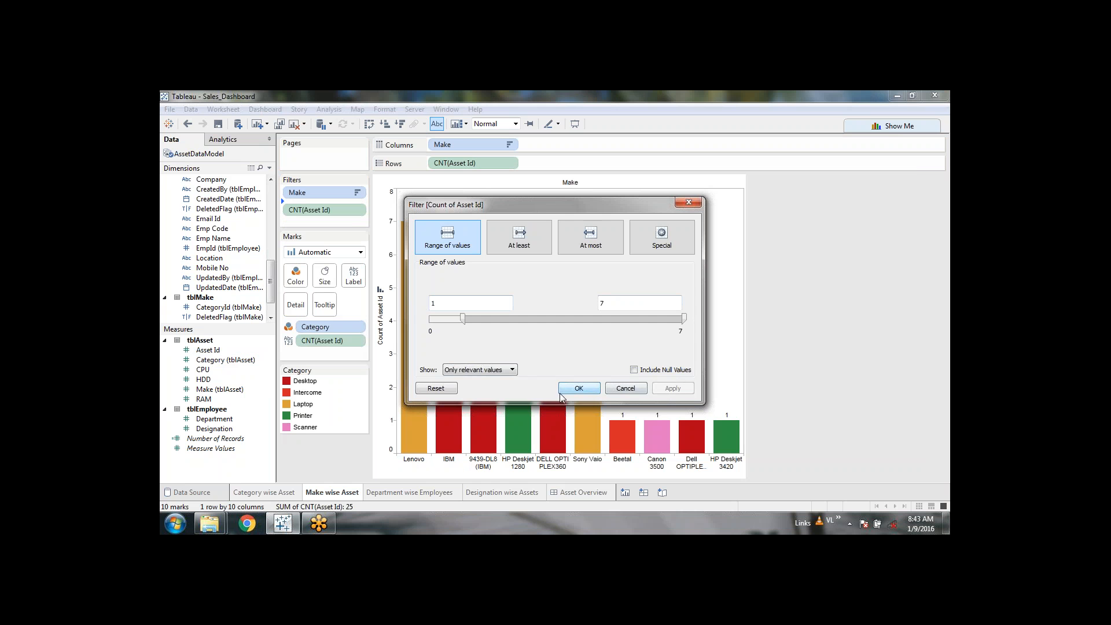
{"action": "left_click", "coordinate": [577, 388]}
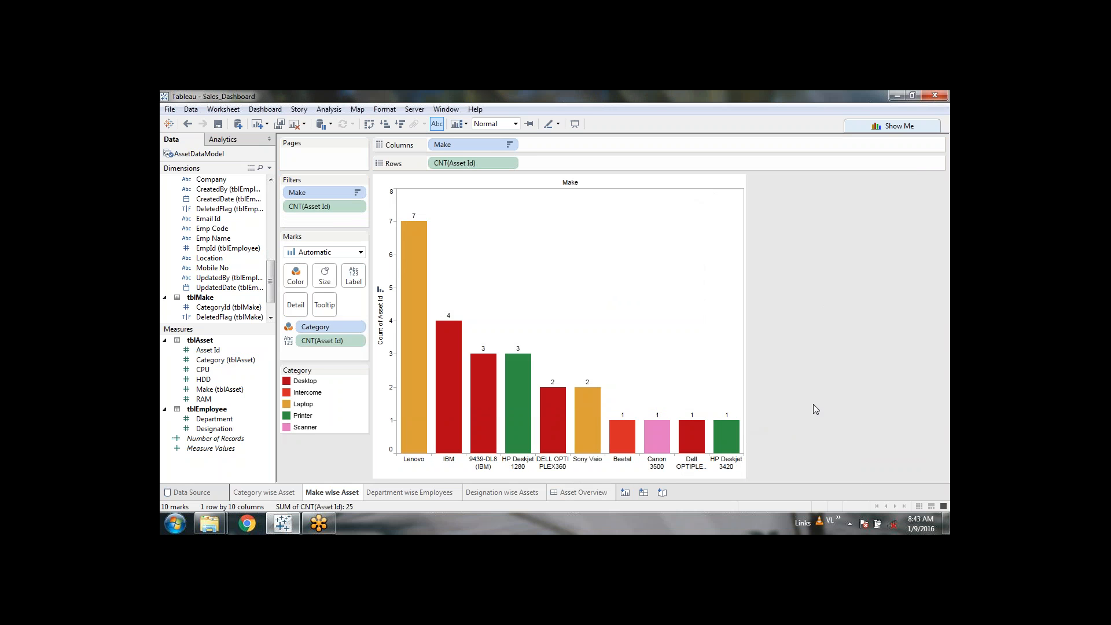
Remove the Count of Asset Id filter from the Make wise Asset sheet.
{"action": "left_click", "coordinate": [356, 206]}
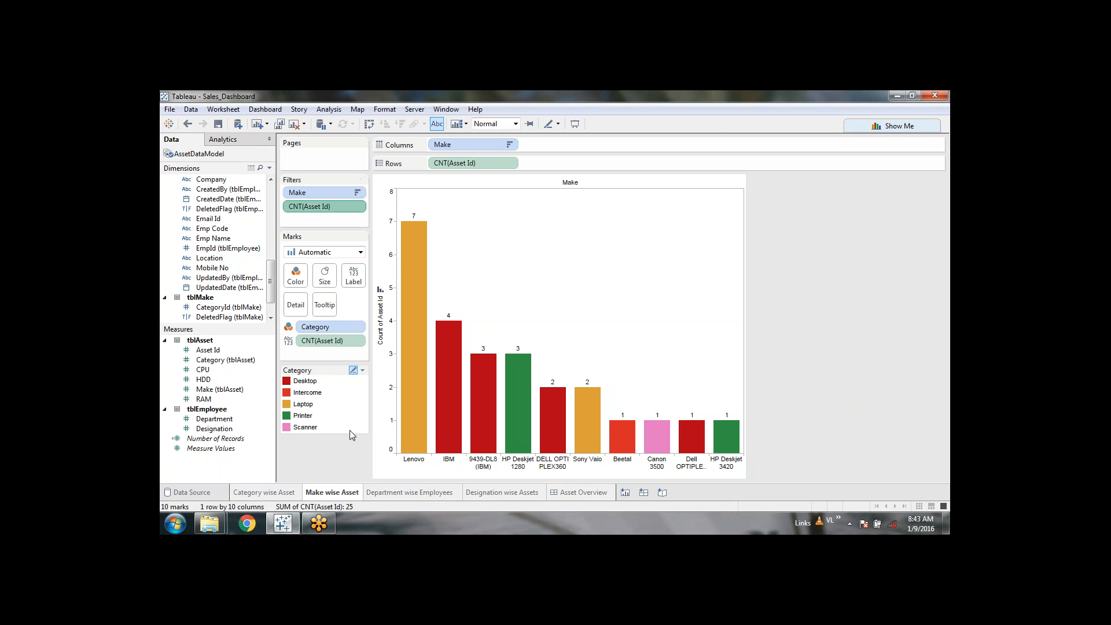
{"action": "left_click", "coordinate": [357, 206]}
{"action": "left_click", "coordinate": [338, 346]}
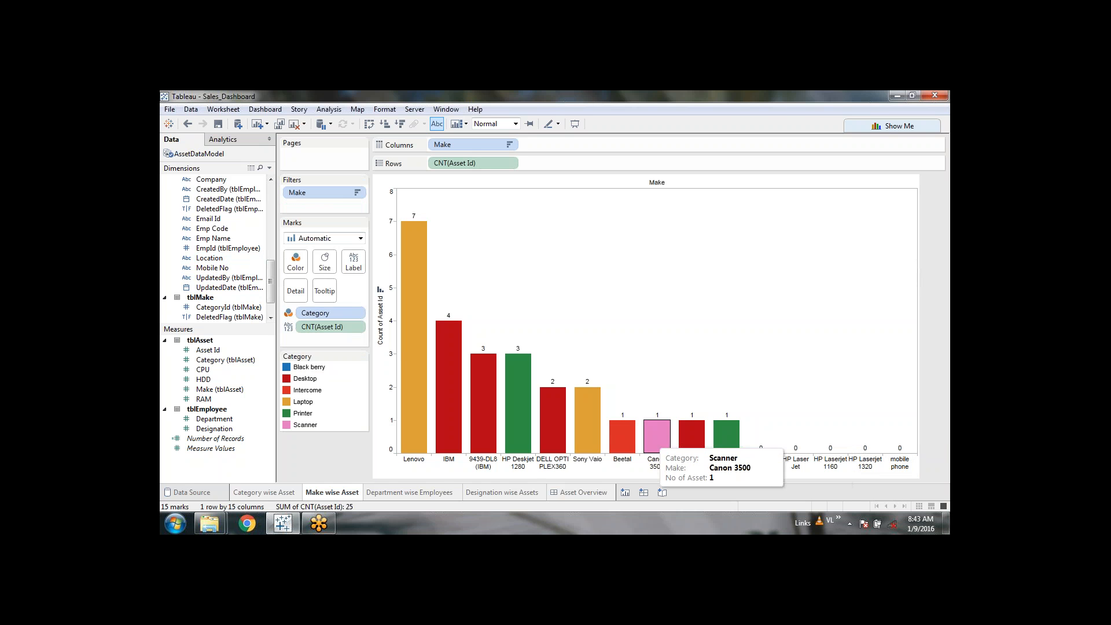
Filter the Make wise Asset sheet on the Count of Asset Id with a range of values from 1 to 7.
{"action": "left_click", "coordinate": [210, 351]}
{"action": "left_click_drag", "start_coordinate": [210, 350], "coordinate": [298, 209]}
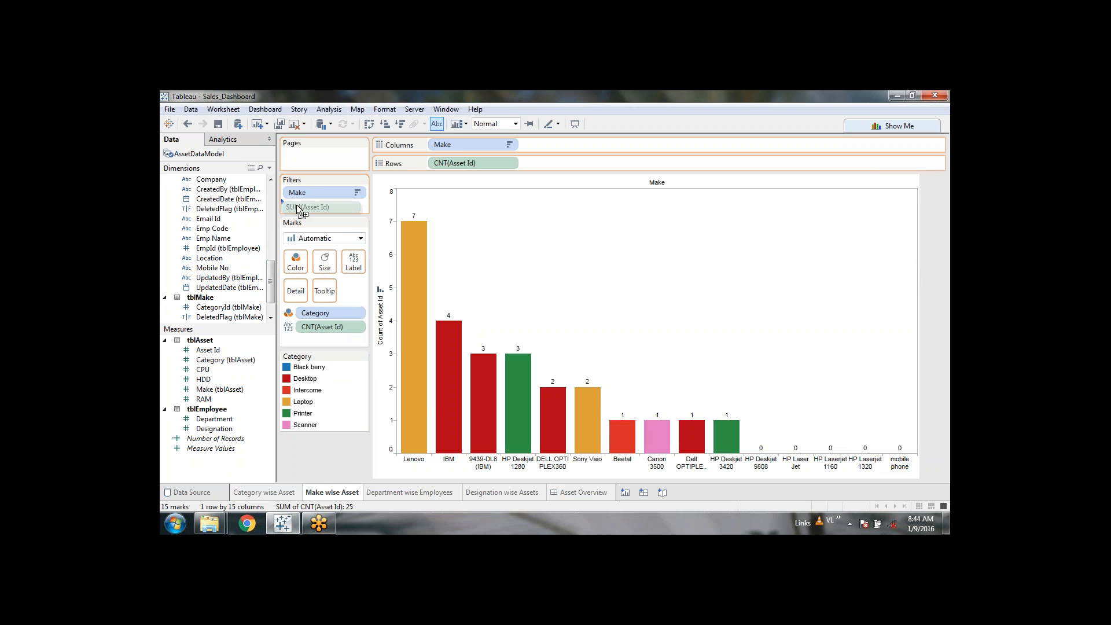
{"action": "left_click_drag", "start_coordinate": [298, 210], "coordinate": [299, 210]}
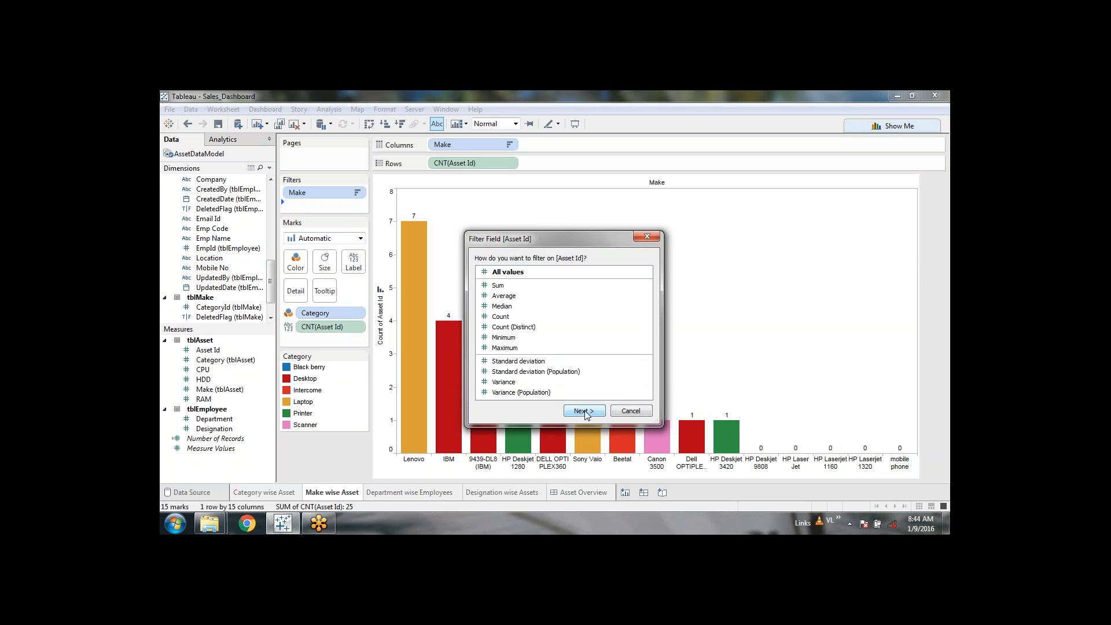
{"action": "left_click", "coordinate": [503, 316]}
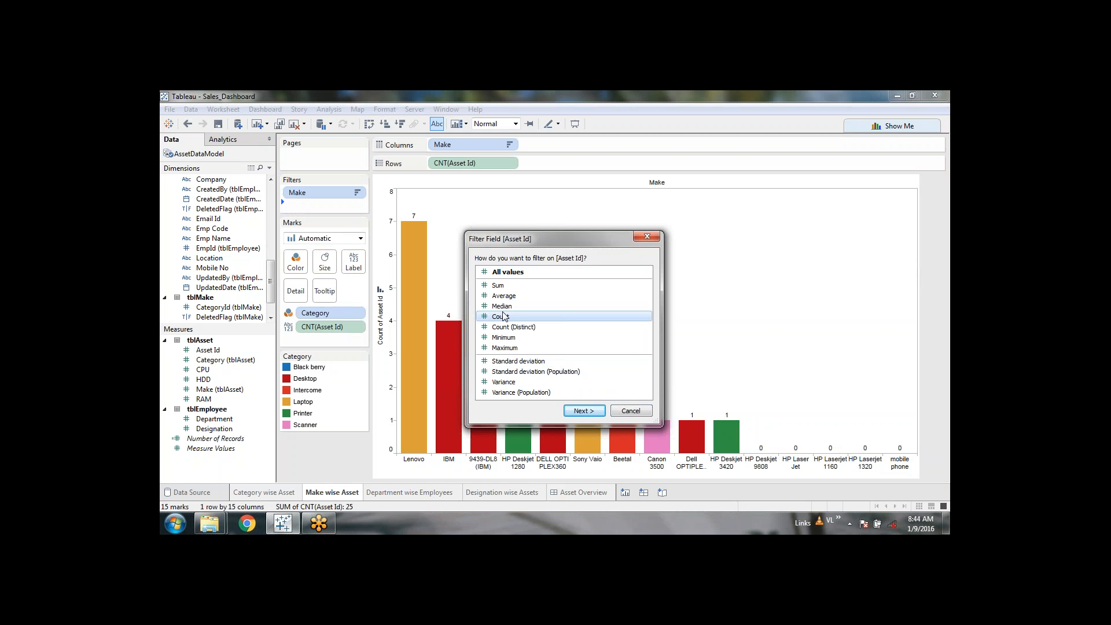
{"action": "left_click", "coordinate": [583, 410]}
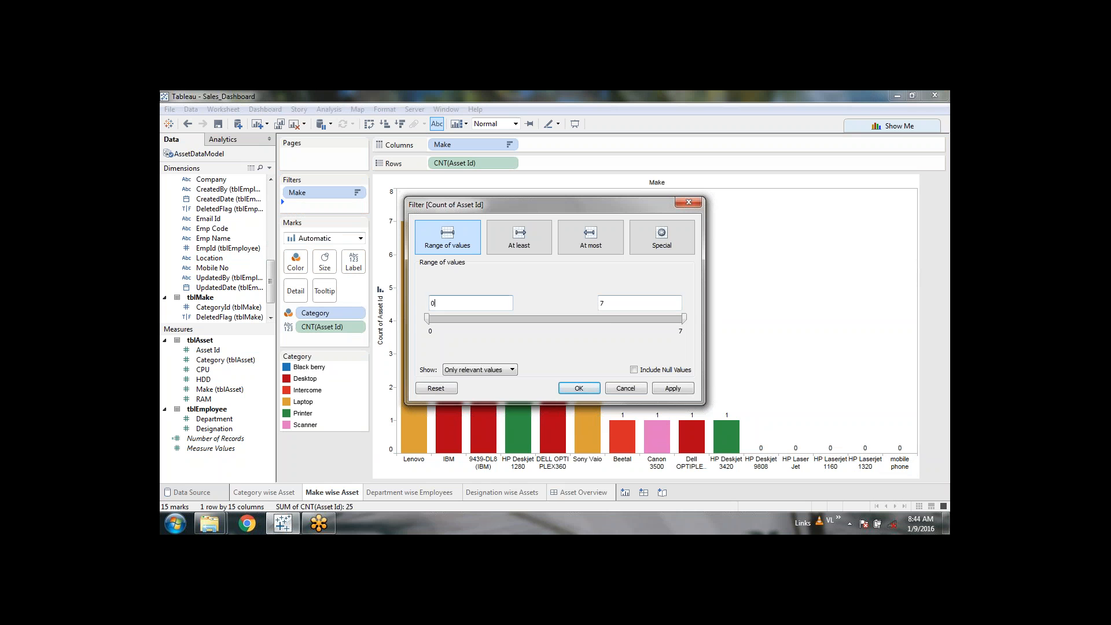
{"action": "key", "text": "Tab"}
{"action": "left_click", "coordinate": [433, 304]}
{"action": "left_click", "coordinate": [603, 303]}
{"action": "double_click", "coordinate": [432, 305]}
{"action": "left_click", "coordinate": [673, 390]}
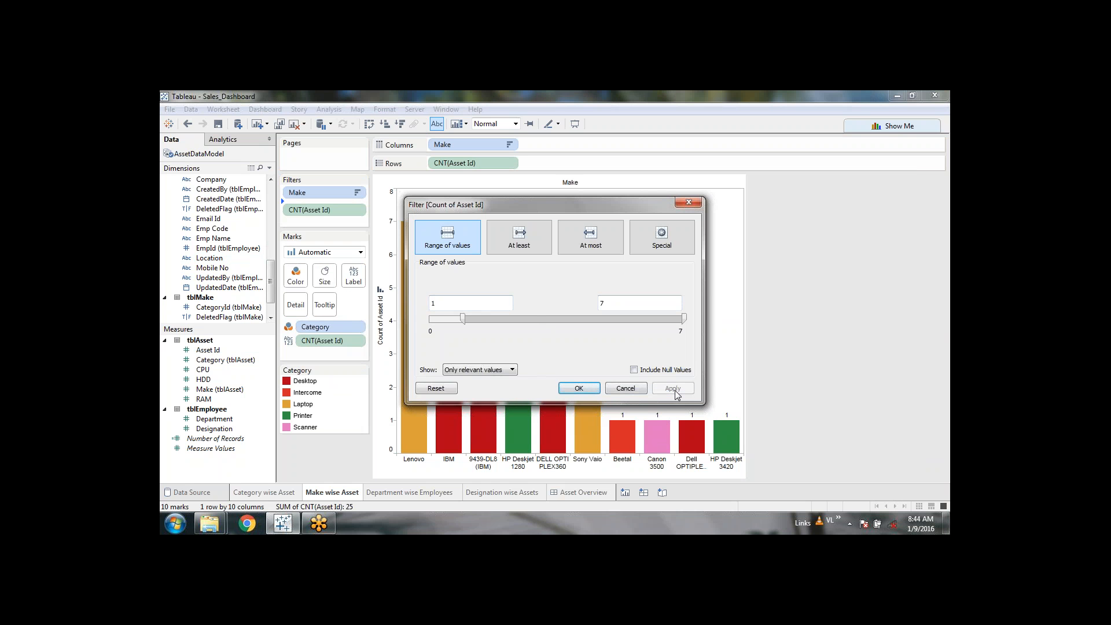
{"action": "left_click", "coordinate": [573, 389]}
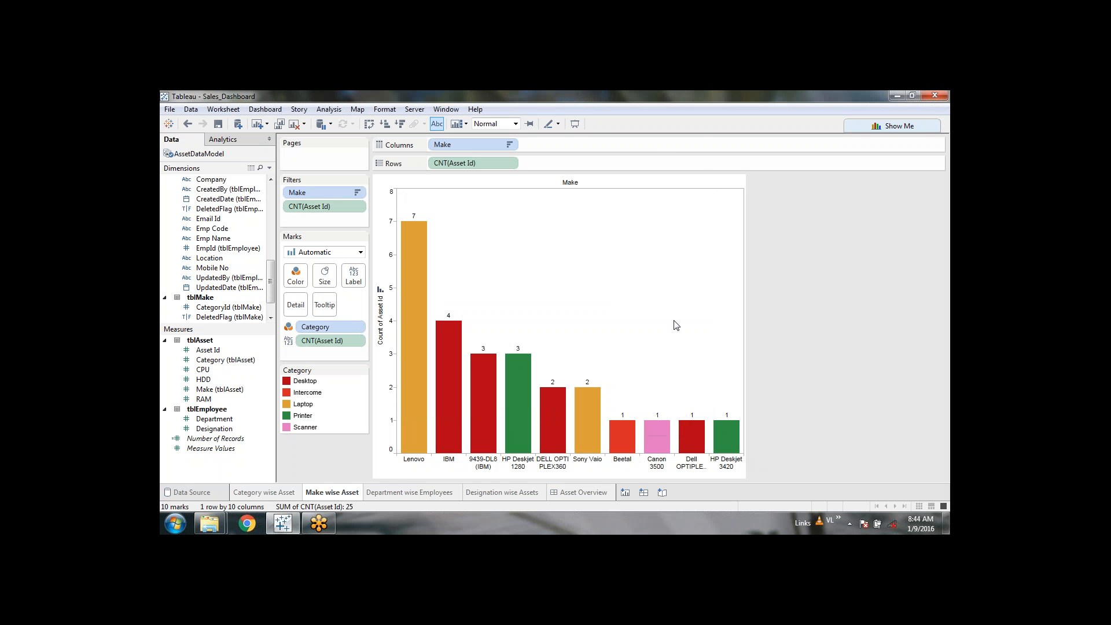
Return to the Asset Overview dashboard and deselect the Make wise Asset chart.
{"action": "left_click", "coordinate": [583, 492]}
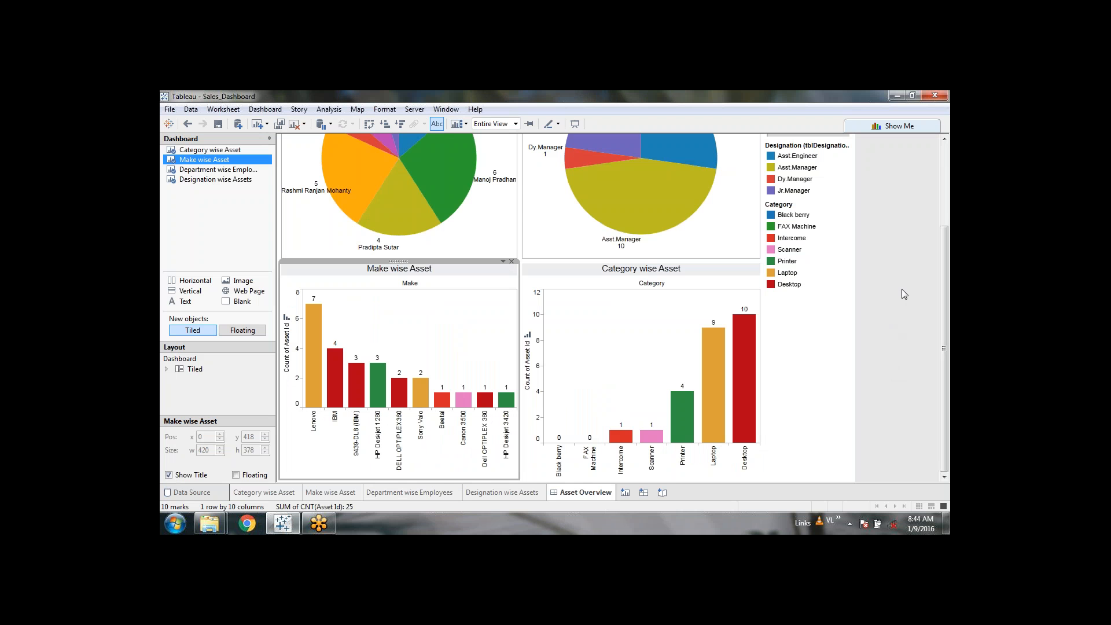
{"action": "left_click", "coordinate": [917, 333]}
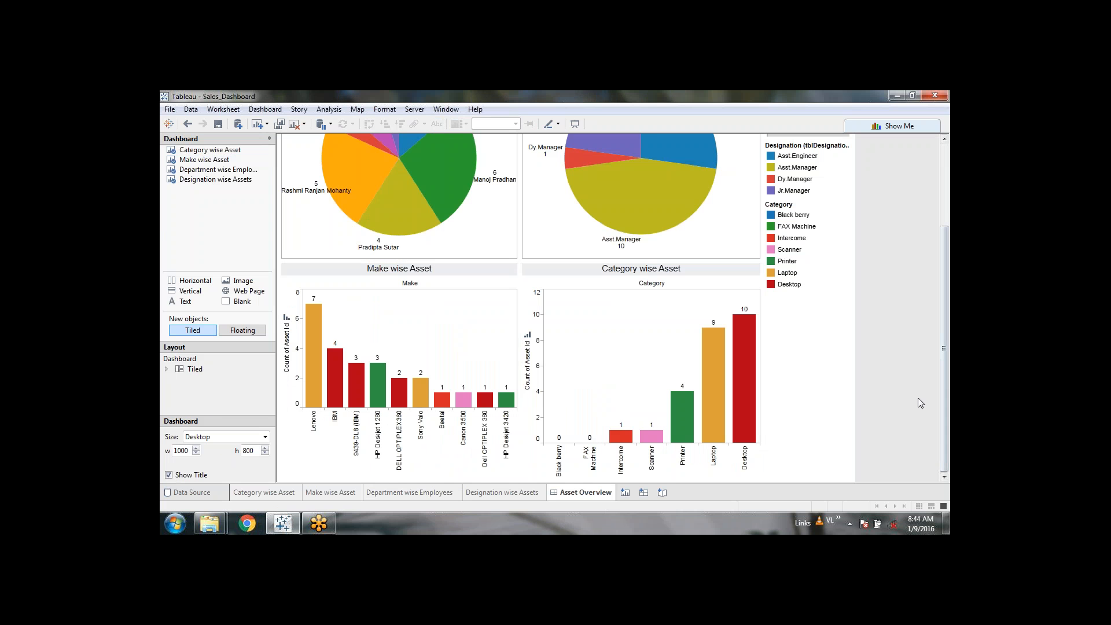
{"action": "left_click_drag", "start_coordinate": [943, 288], "coordinate": [839, 246]}
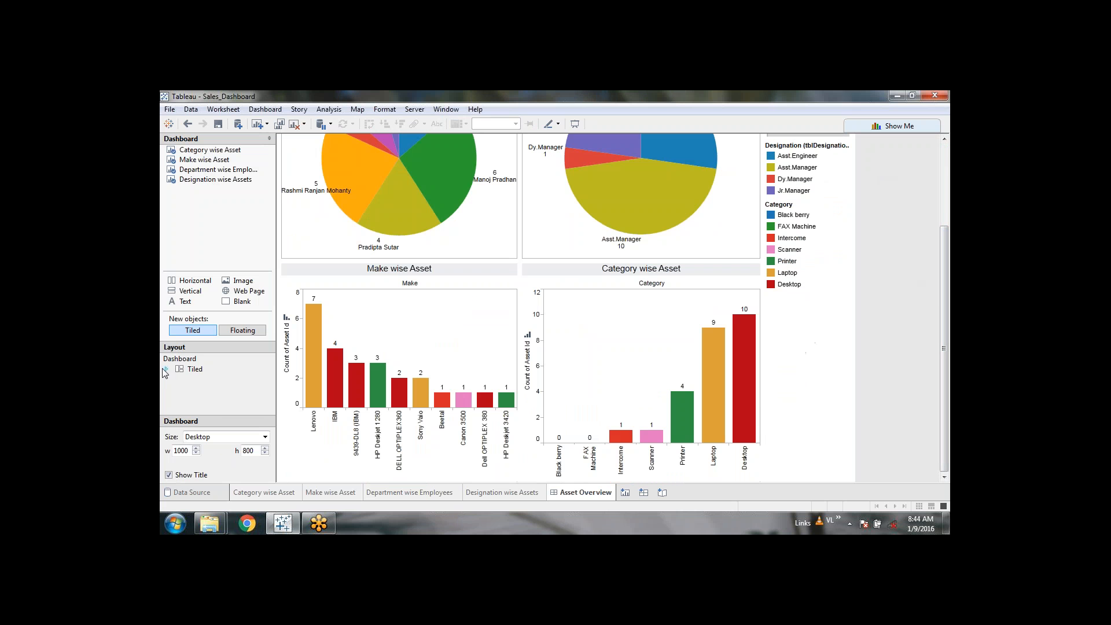
Try the Laptop (800 x 600) size for the dashboard and preview it in presentation mode.
{"action": "left_click", "coordinate": [264, 437]}
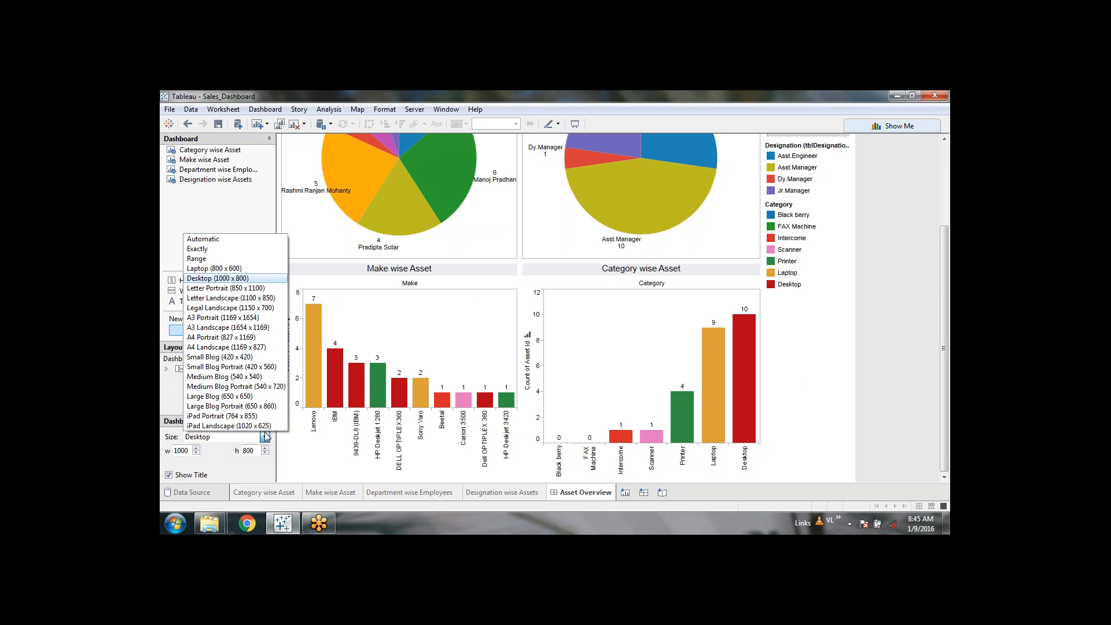
{"action": "left_click", "coordinate": [239, 268]}
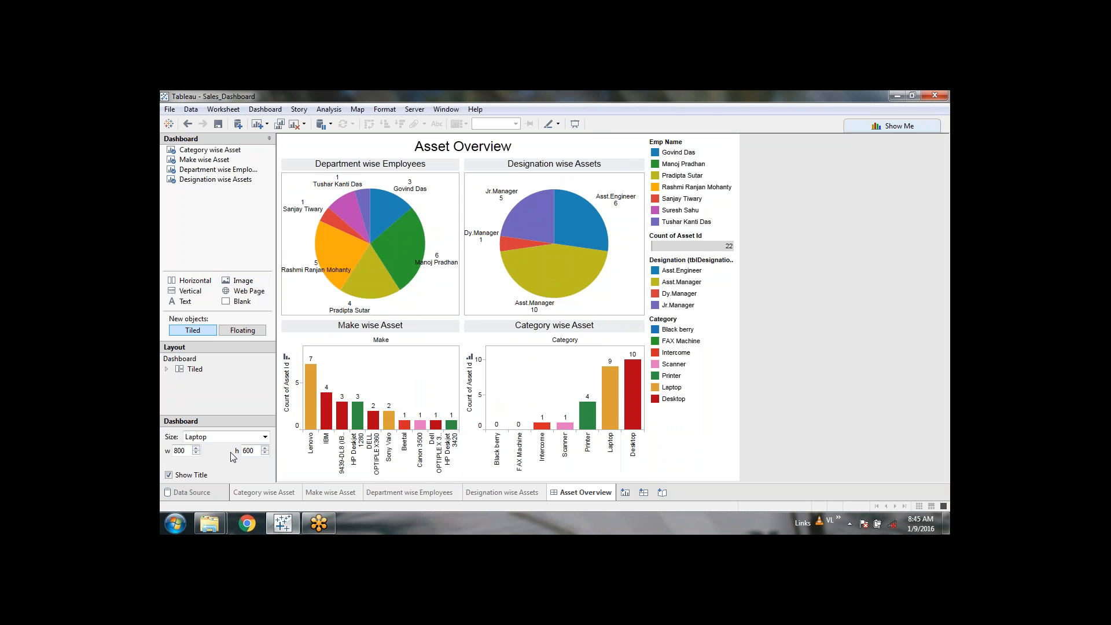
{"action": "left_click", "coordinate": [577, 123]}
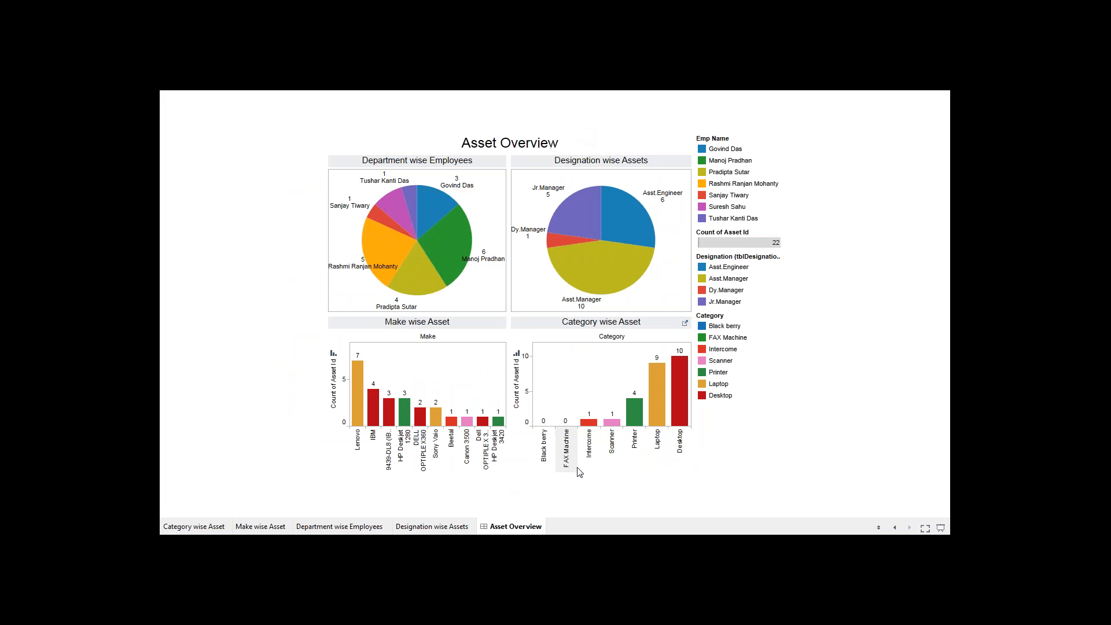
{"action": "key", "text": "Escape"}
Try the A4 Landscape (1169 x 827) size for the dashboard and preview it in presentation mode.
{"action": "left_click", "coordinate": [265, 437]}
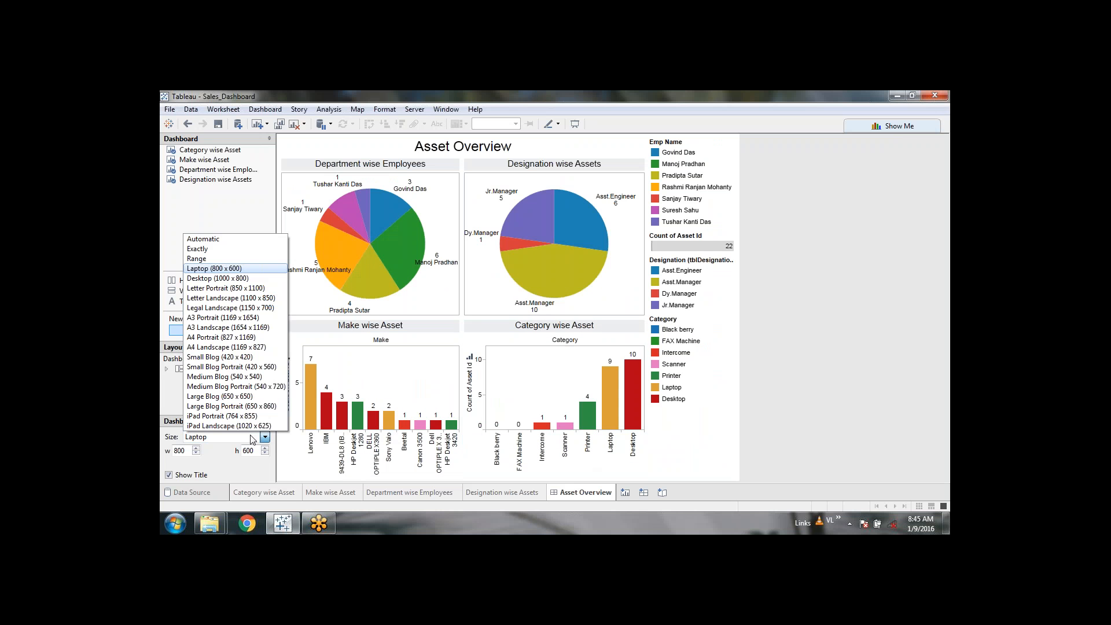
{"action": "left_click", "coordinate": [232, 347]}
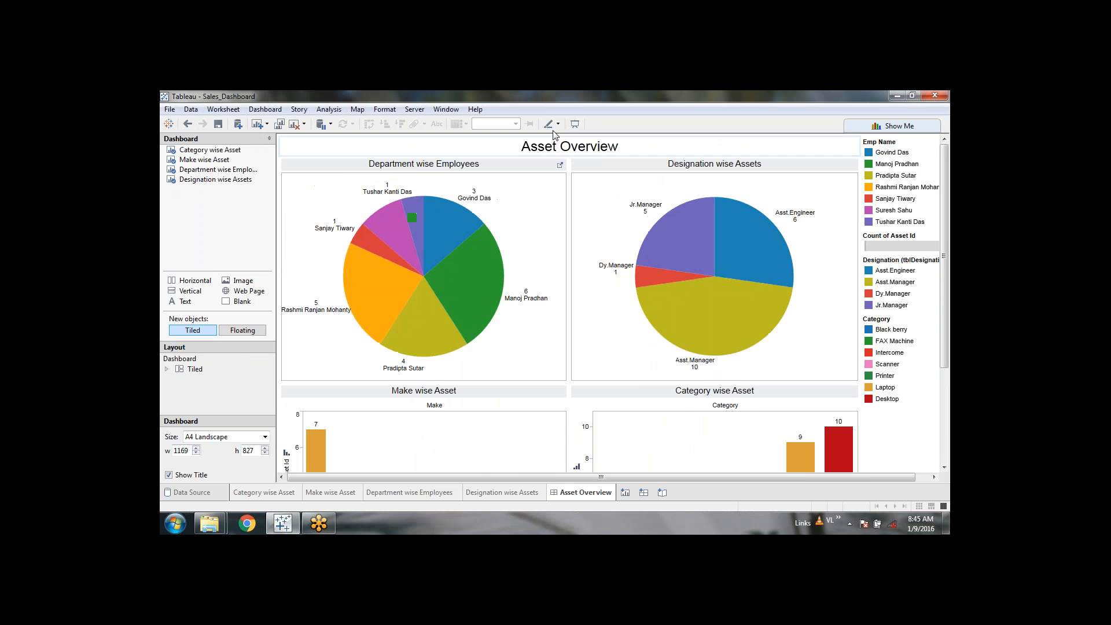
{"action": "left_click", "coordinate": [574, 124]}
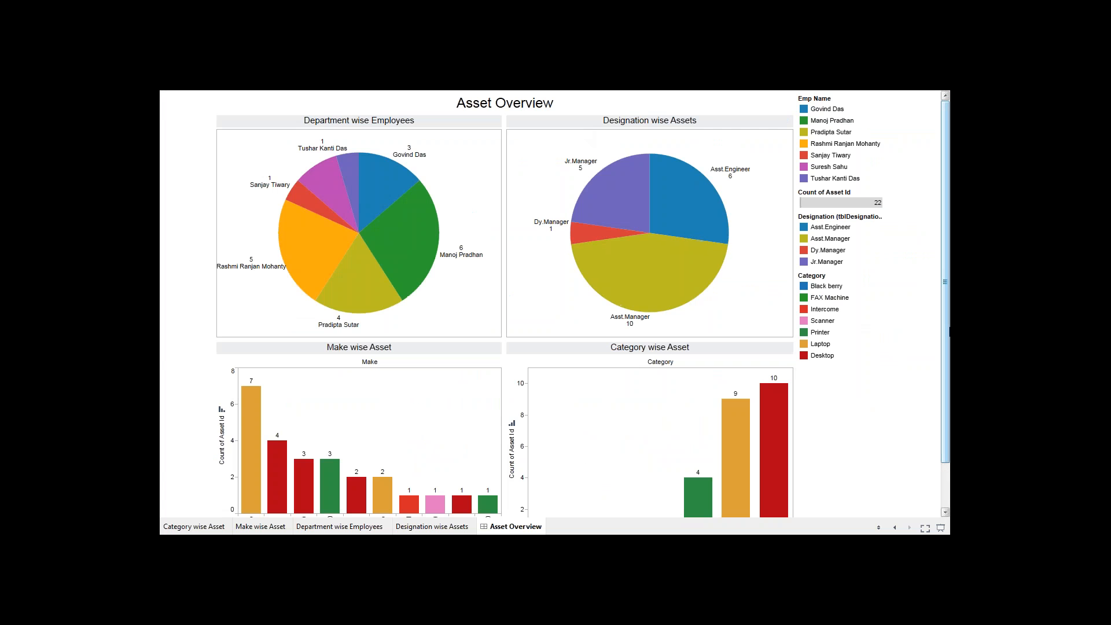
{"action": "key", "text": "Escape"}
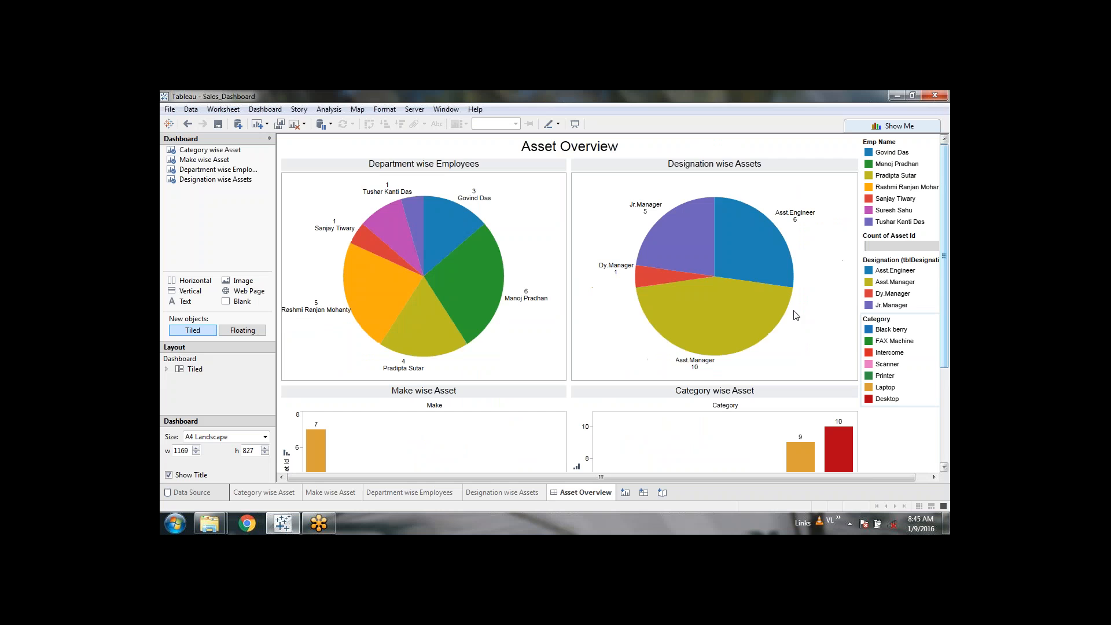
Set the dashboard size to Automatic and check the layout in presentation mode.
{"action": "left_click", "coordinate": [265, 441]}
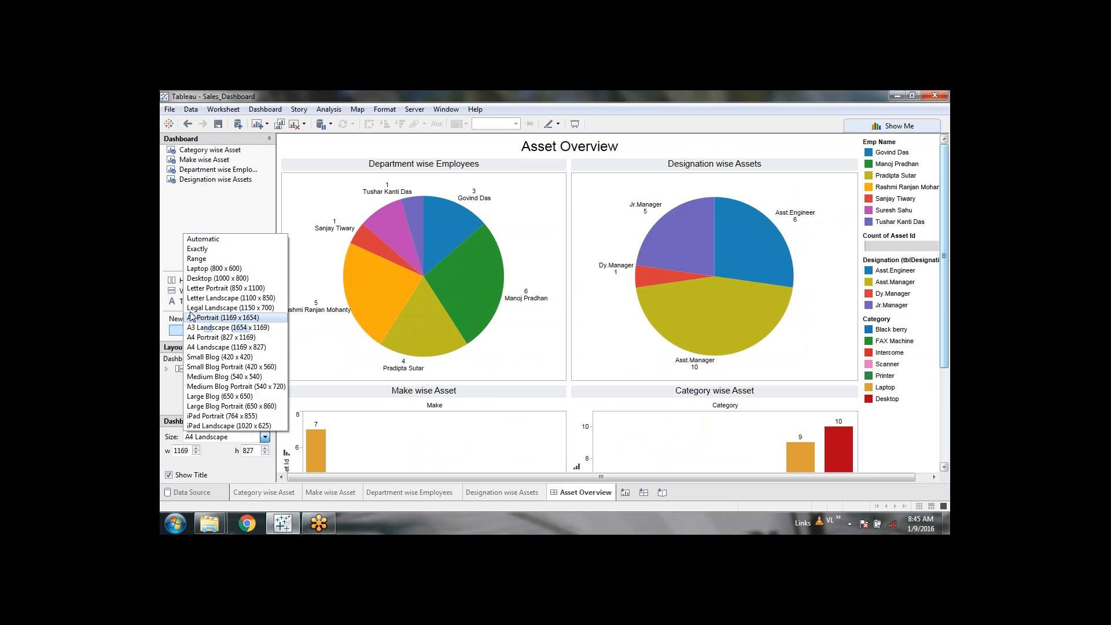
{"action": "left_click", "coordinate": [236, 243]}
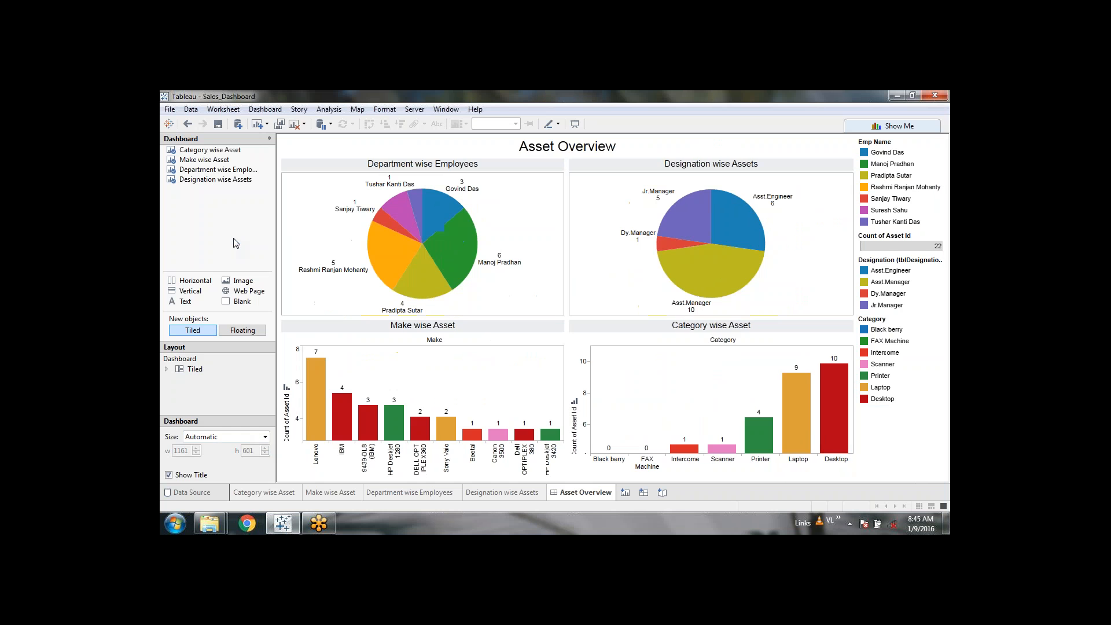
{"action": "left_click", "coordinate": [575, 124]}
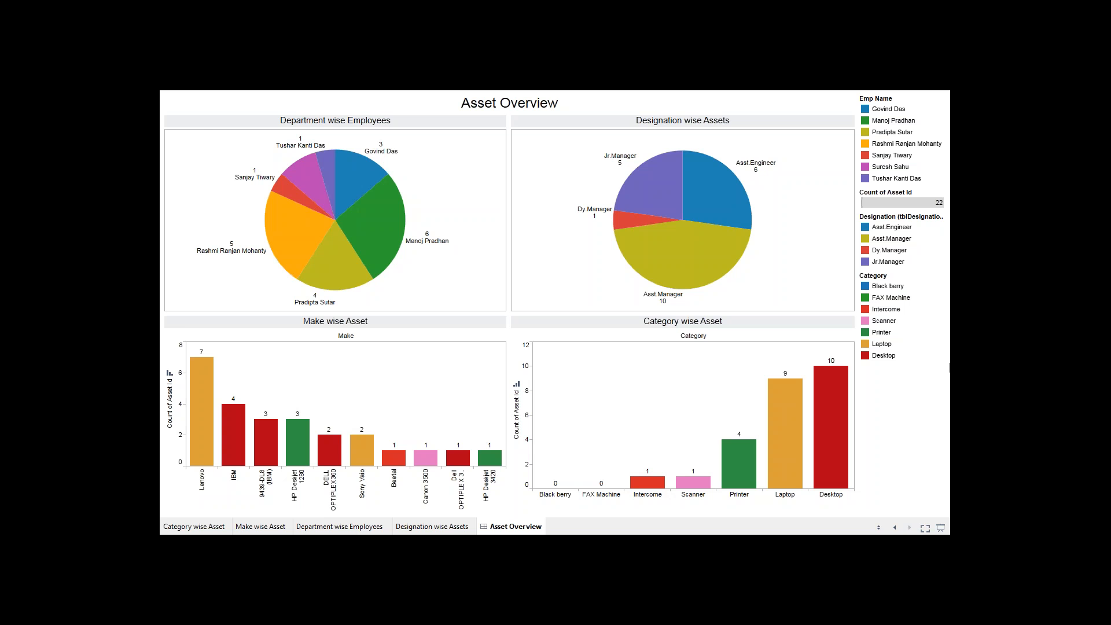
{"action": "key", "text": "Escape"}
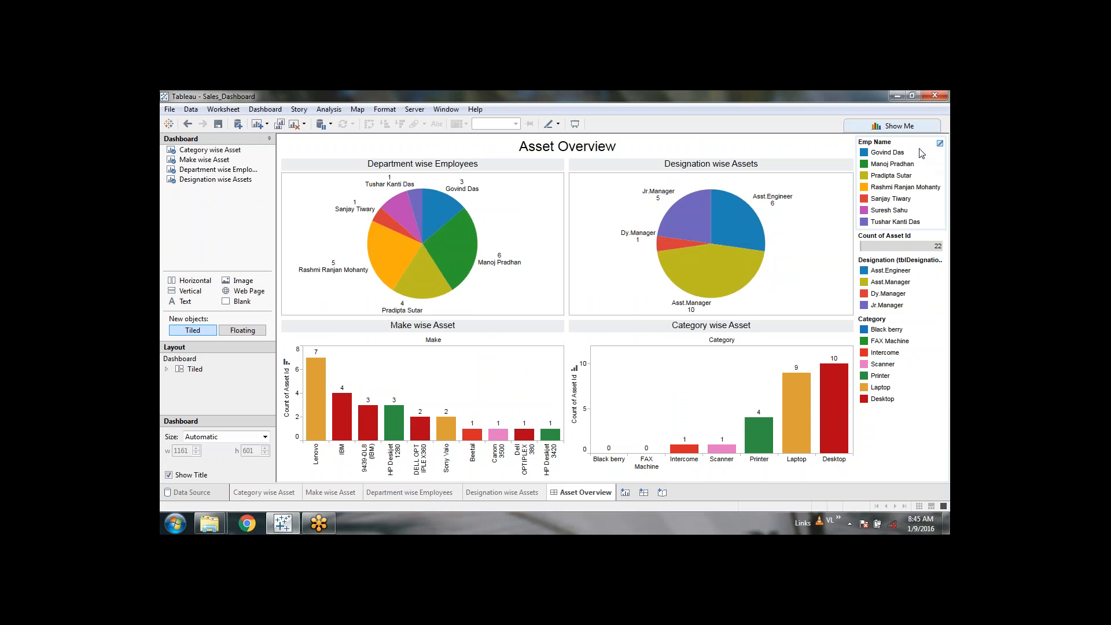
Move the Emp Name legend beneath the Department wise Employees pie and the Designation legend beneath the Designation wise Assets pie.
{"action": "left_click", "coordinate": [920, 152]}
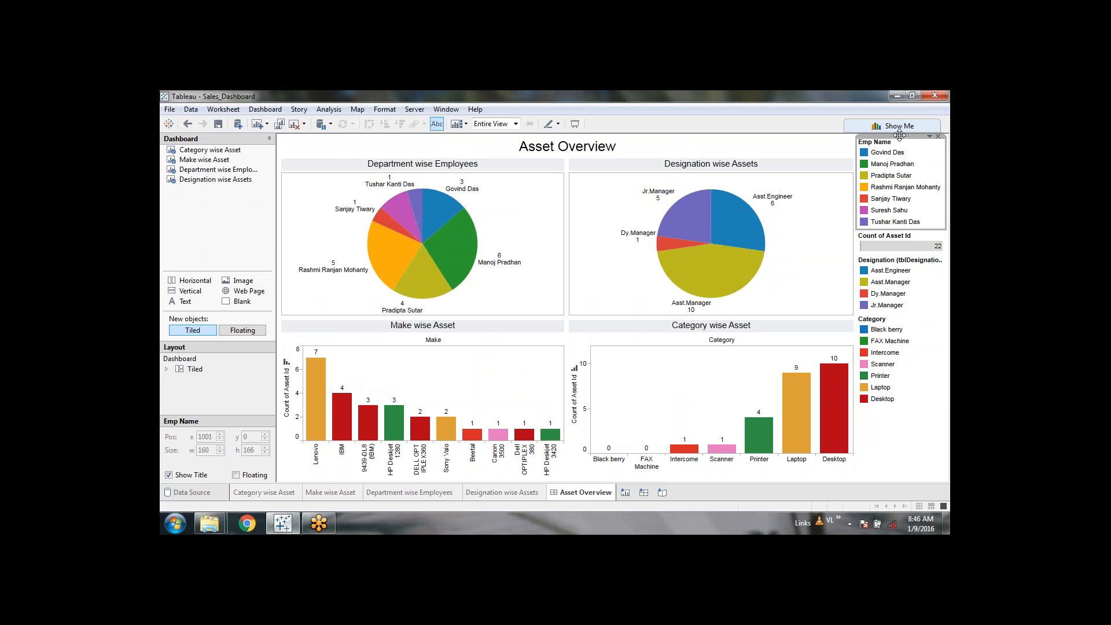
{"action": "mouse_move", "coordinate": [899, 135]}
{"action": "left_mouse_down"}
{"action": "mouse_move", "coordinate": [733, 307]}
{"action": "mouse_move", "coordinate": [466, 346]}
{"action": "mouse_move", "coordinate": [422, 328]}
{"action": "left_mouse_up"}
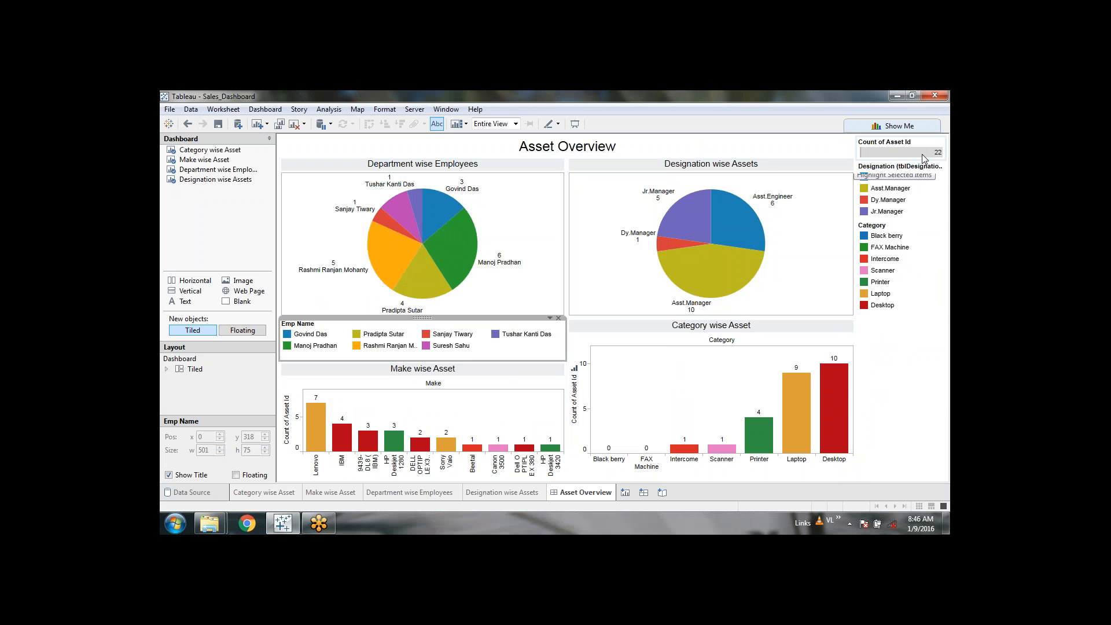
{"action": "mouse_move", "coordinate": [674, 295]}
{"action": "left_click", "coordinate": [764, 174]}
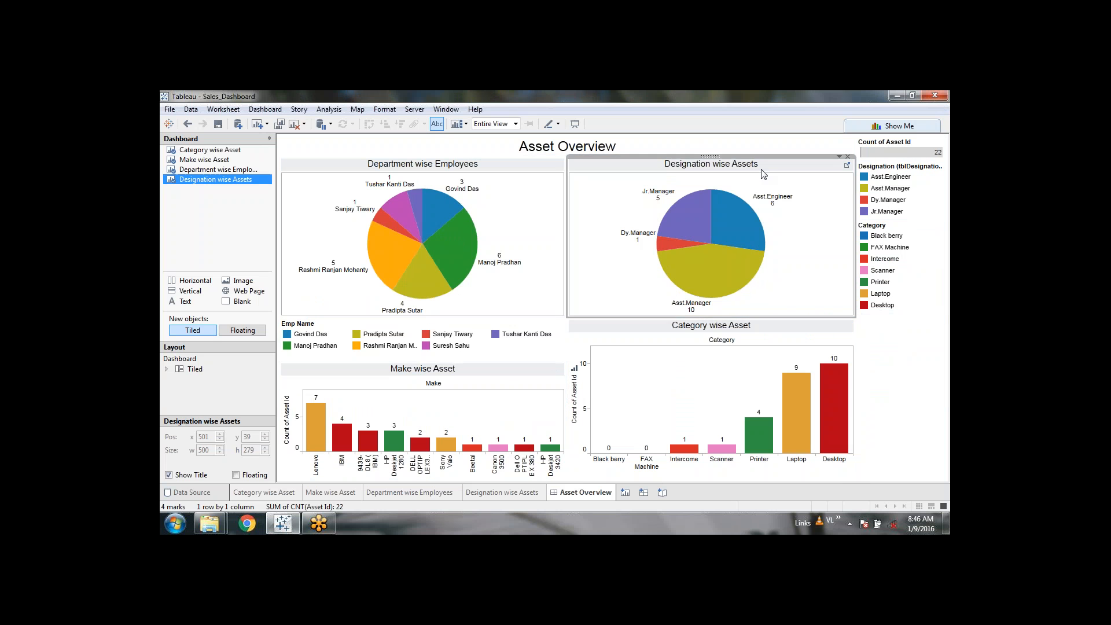
{"action": "left_click", "coordinate": [872, 176]}
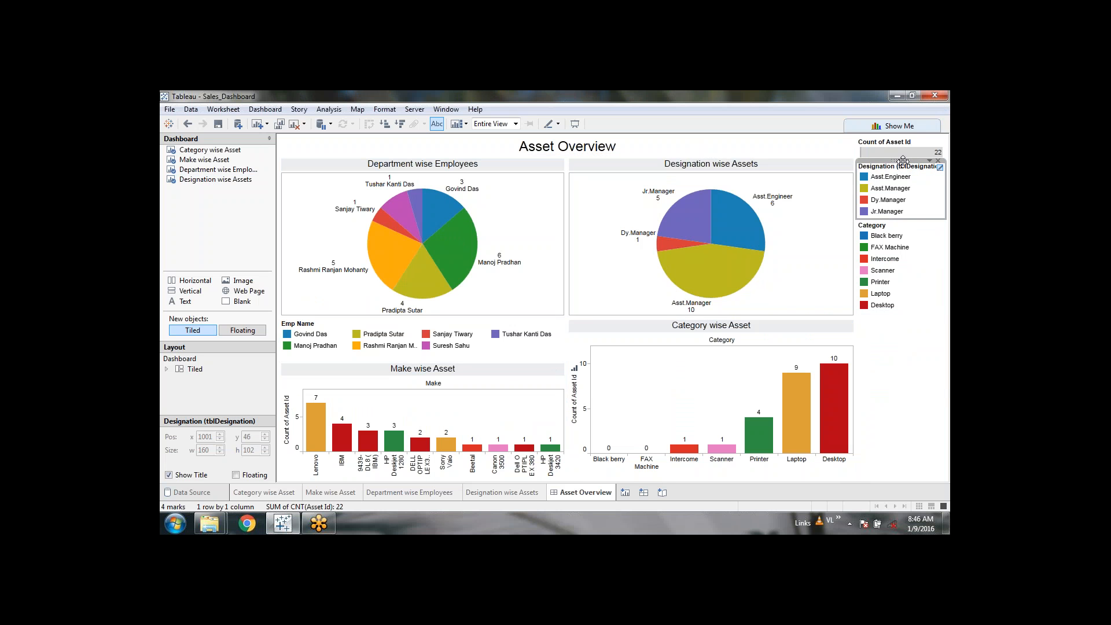
{"action": "left_click_drag", "start_coordinate": [902, 160], "coordinate": [810, 342]}
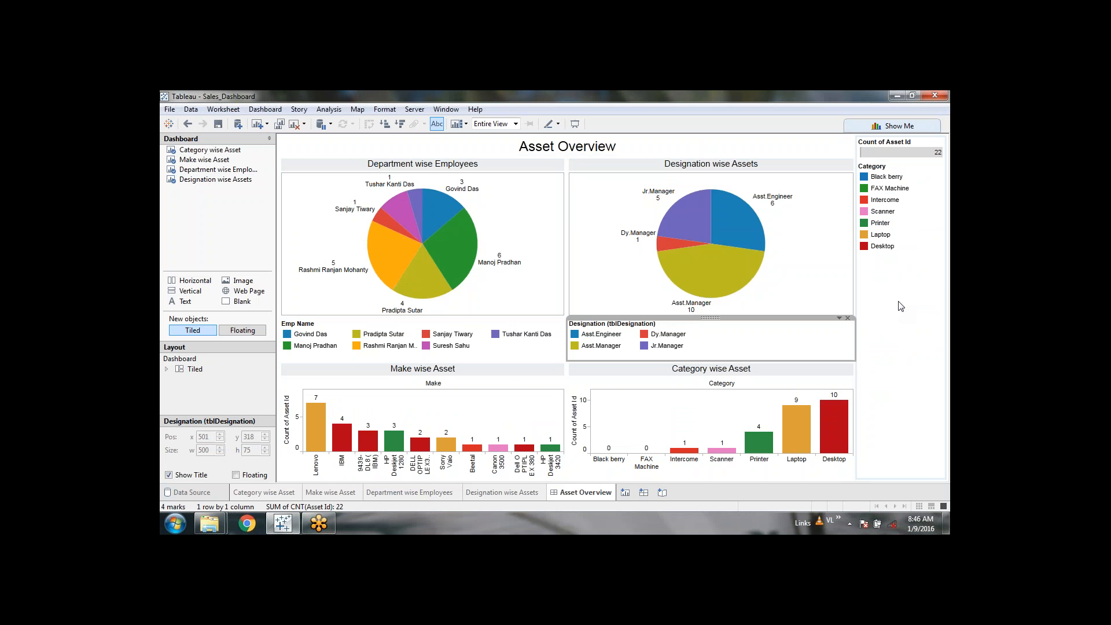
Move the Category legend beneath the two bar charts and remove the Count of Asset Id legend from the dashboard.
{"action": "left_click", "coordinate": [944, 286]}
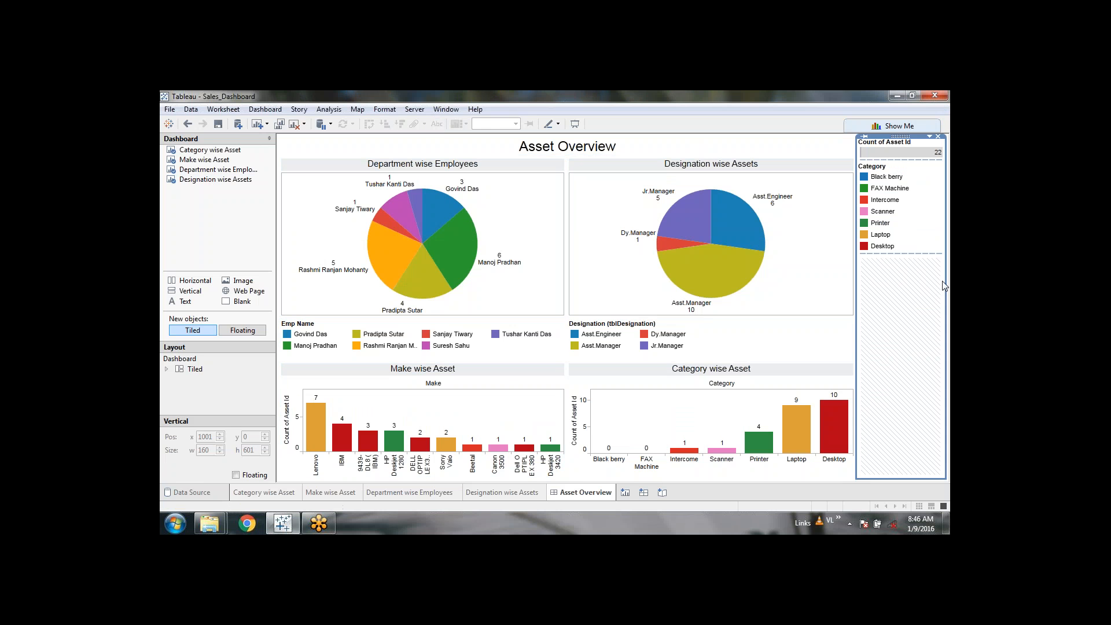
{"action": "left_click", "coordinate": [907, 172]}
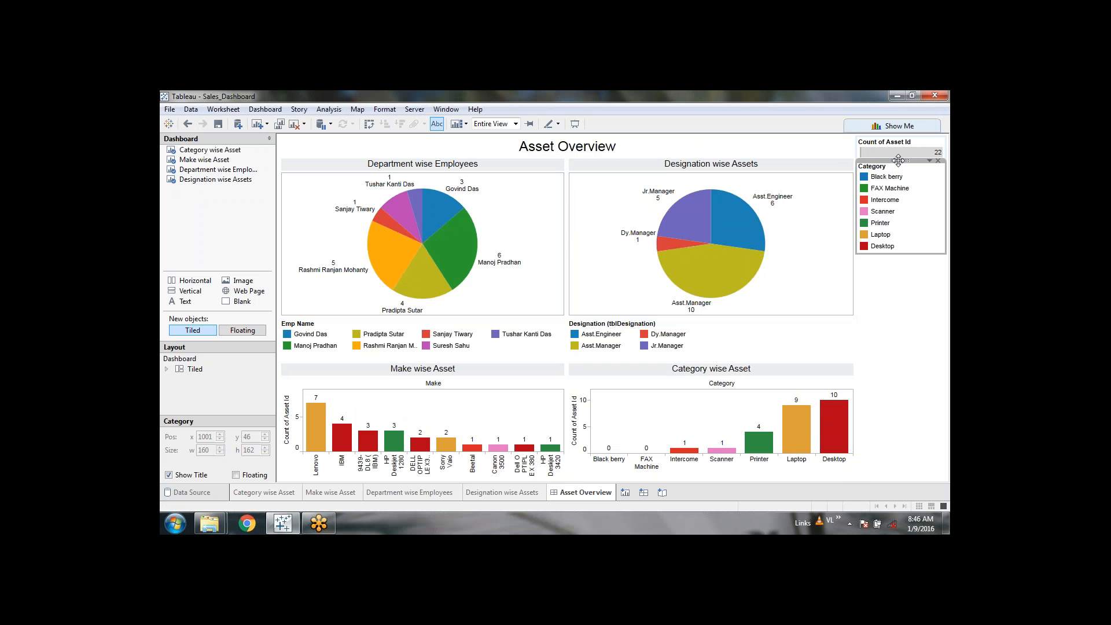
{"action": "left_click_drag", "start_coordinate": [898, 160], "coordinate": [762, 474]}
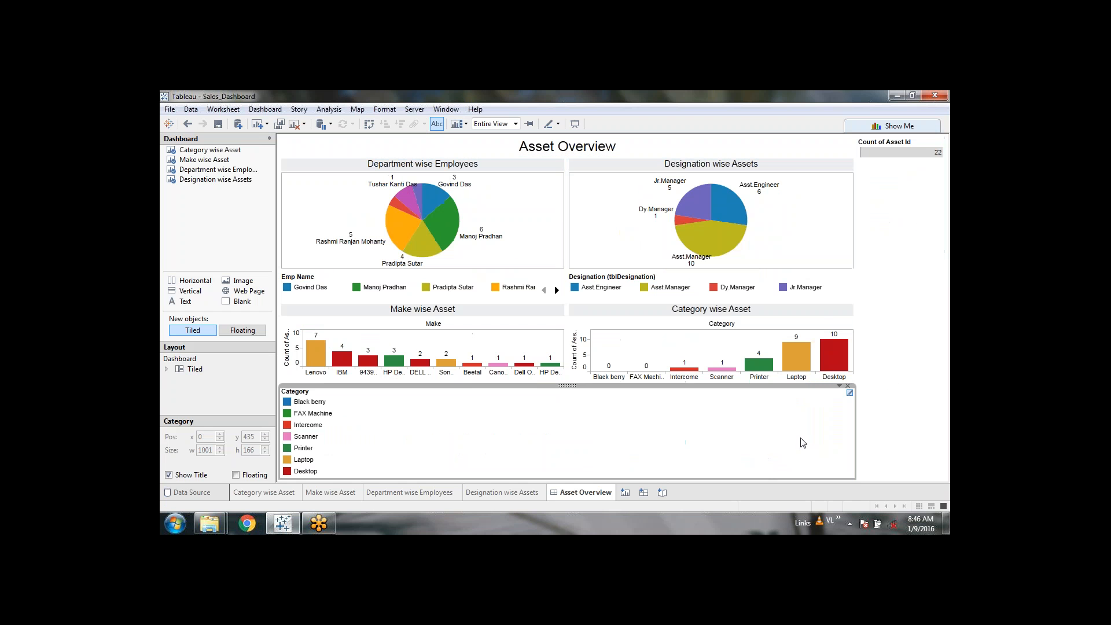
{"action": "left_click", "coordinate": [925, 151]}
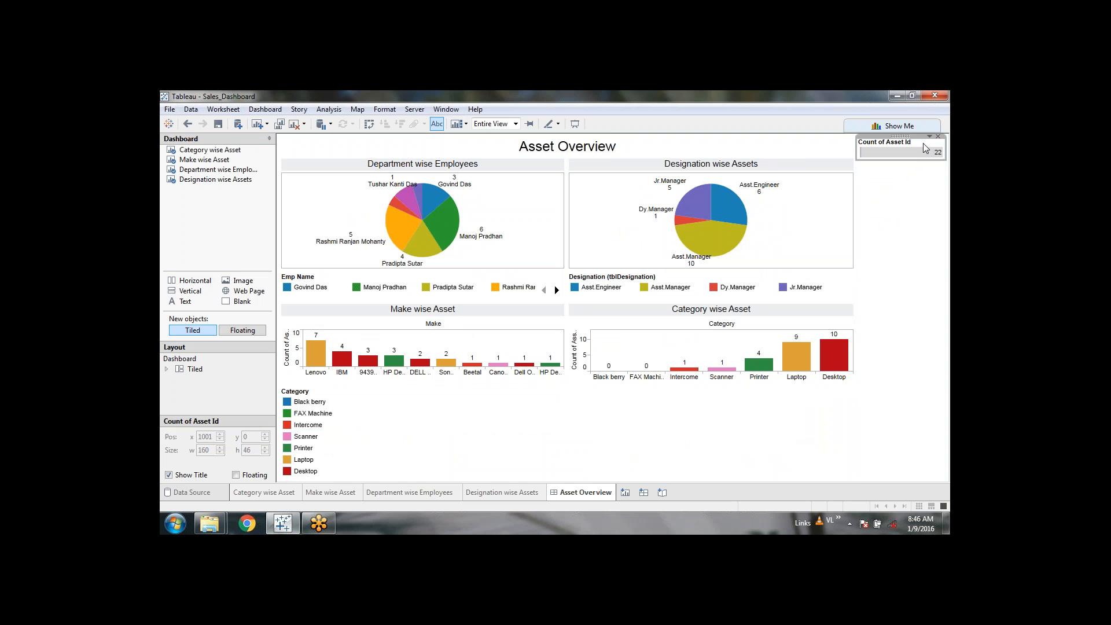
{"action": "left_click", "coordinate": [938, 137]}
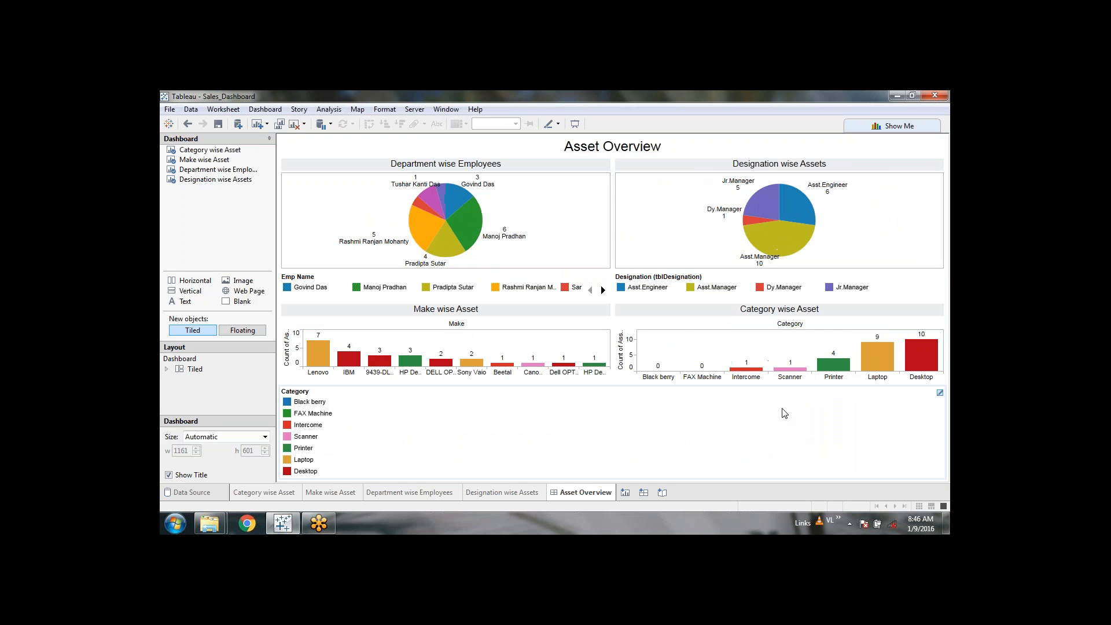
Add a Make quick filter to the dashboard from the Make wise Asset chart.
{"action": "left_click", "coordinate": [358, 414]}
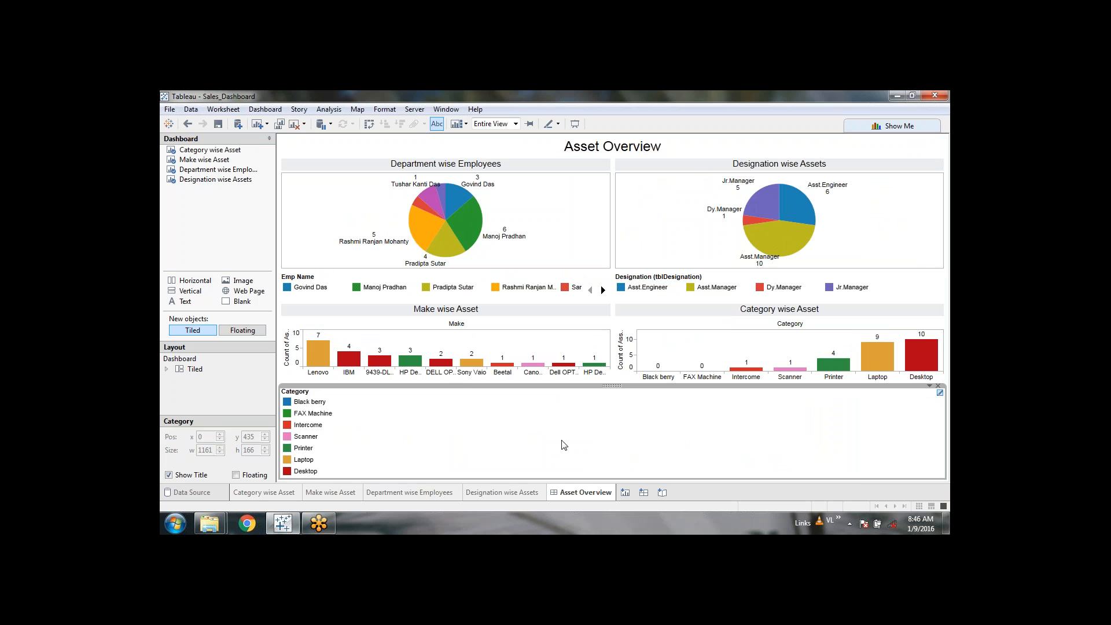
{"action": "left_click", "coordinate": [495, 313]}
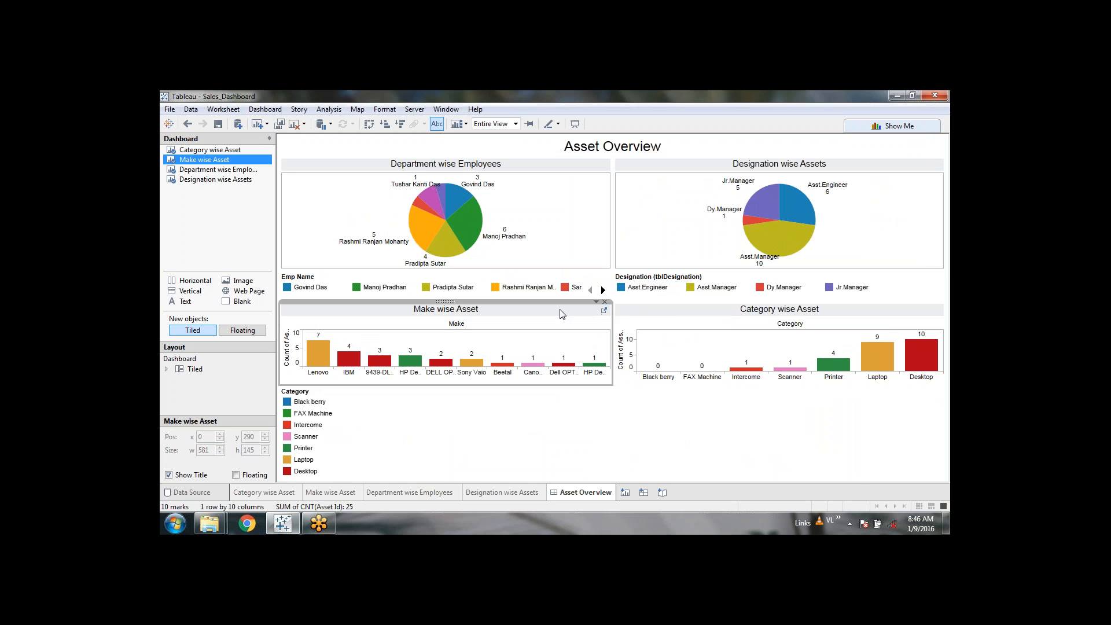
{"action": "left_click", "coordinate": [596, 303]}
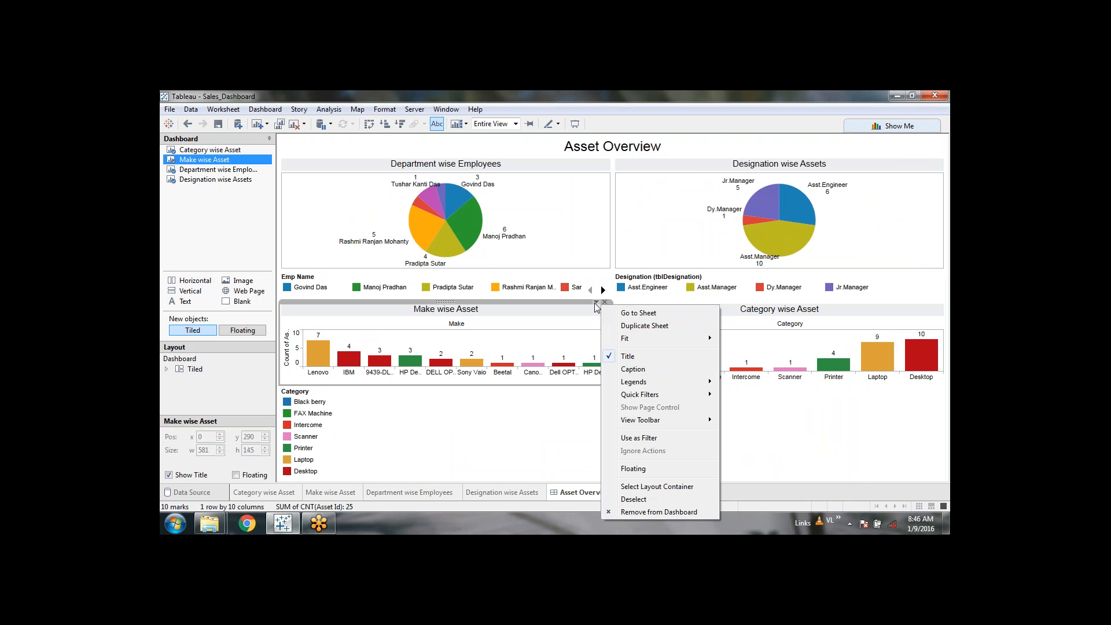
{"action": "mouse_move", "coordinate": [631, 395]}
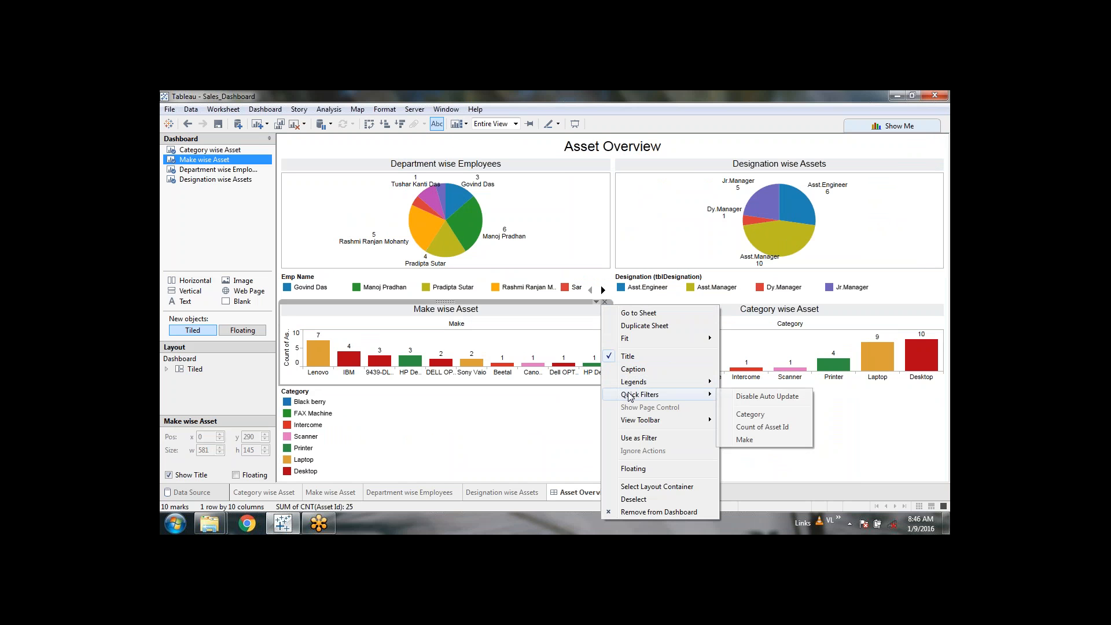
{"action": "left_click", "coordinate": [745, 439]}
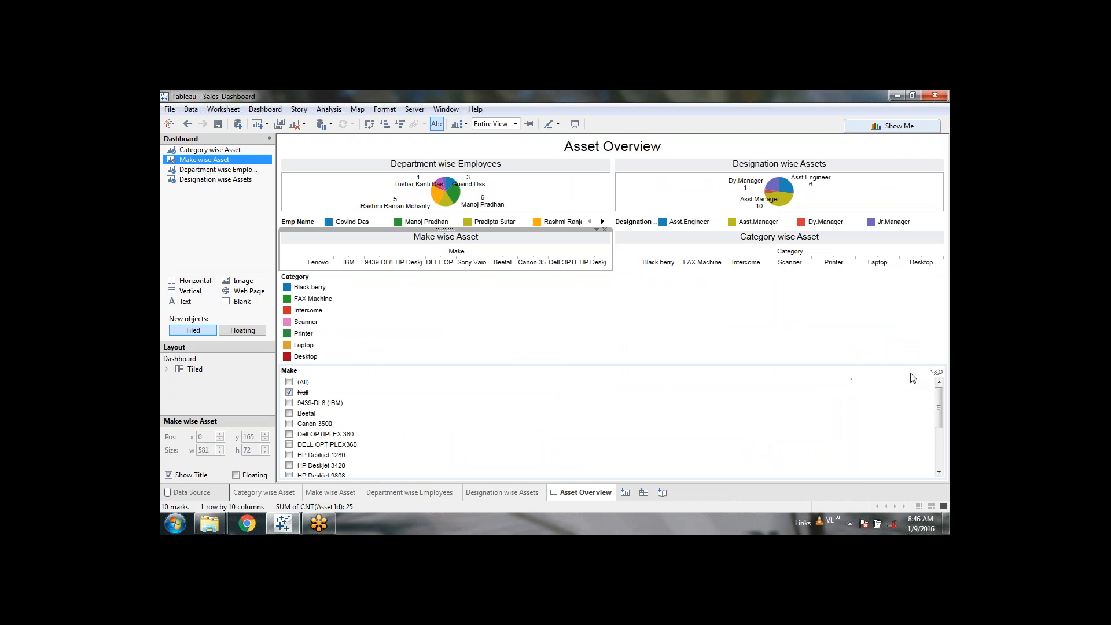
Remove the Make quick filter from the dashboard and look at the Make wise Asset sheet.
{"action": "left_click", "coordinate": [904, 377]}
{"action": "left_click", "coordinate": [938, 366]}
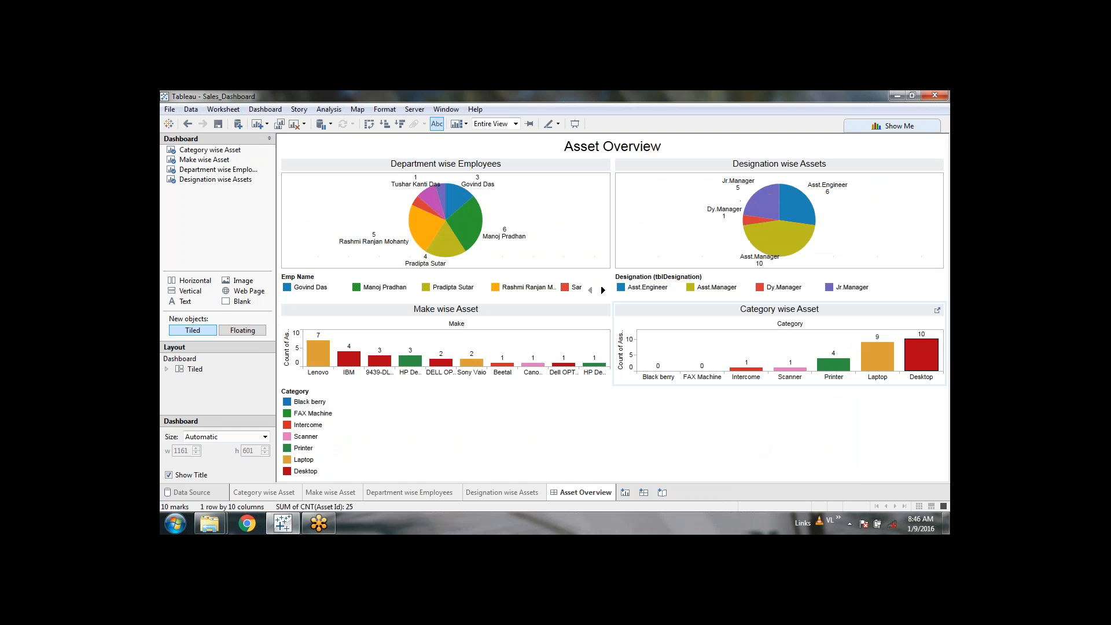
{"action": "left_click", "coordinate": [606, 313]}
{"action": "left_click", "coordinate": [605, 311]}
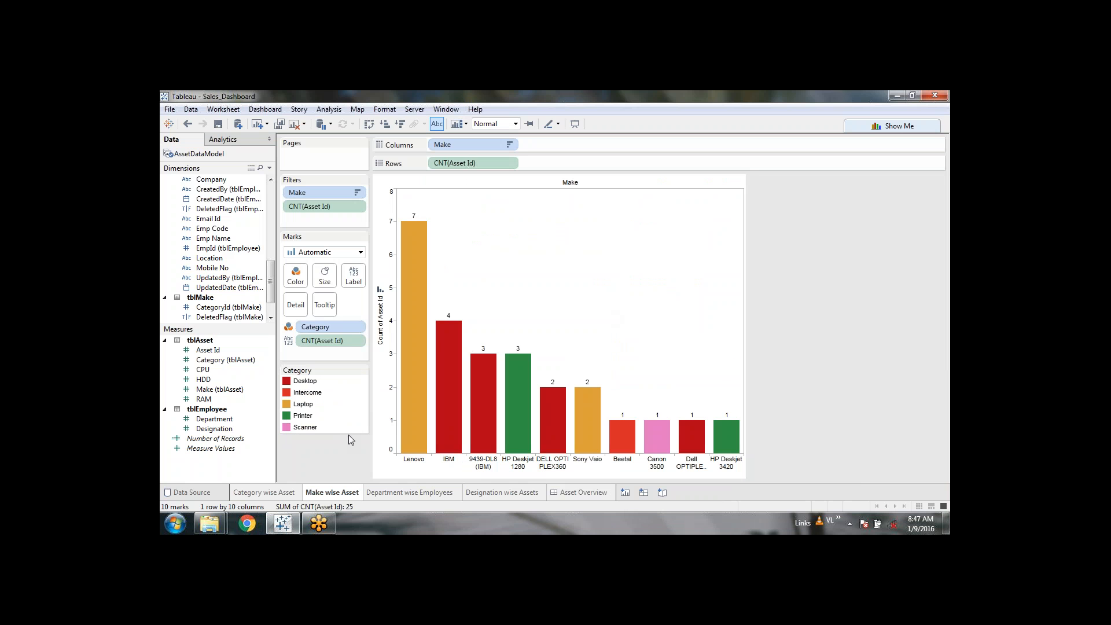
{"action": "left_click", "coordinate": [576, 493]}
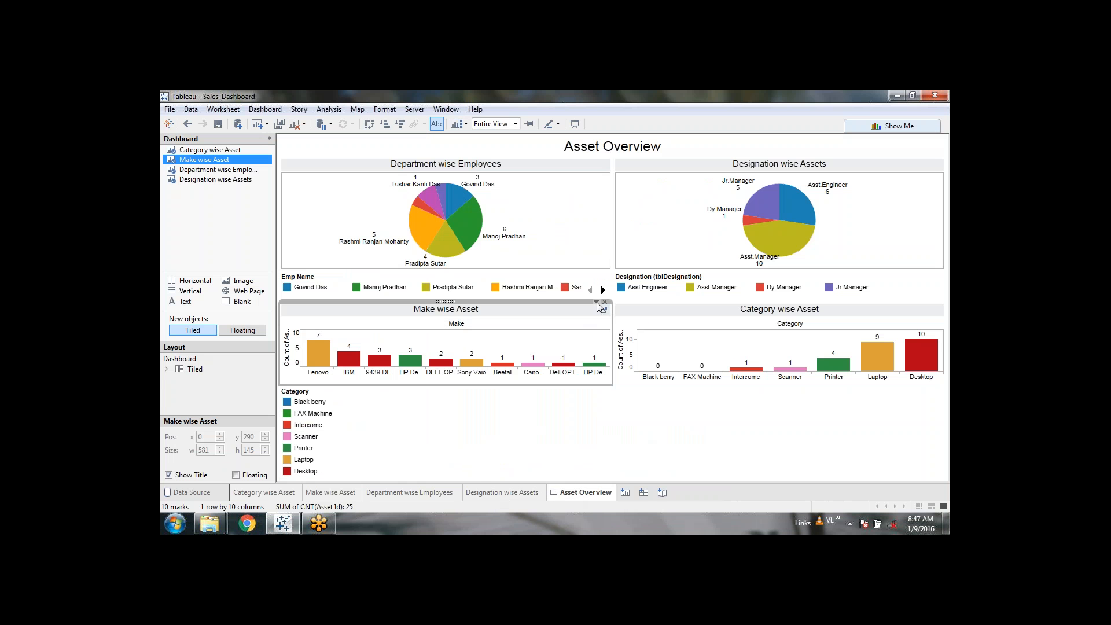
Add the Make quick filter from the Make wise Asset chart again and look through its display options.
{"action": "left_click", "coordinate": [597, 302]}
{"action": "mouse_move", "coordinate": [625, 394]}
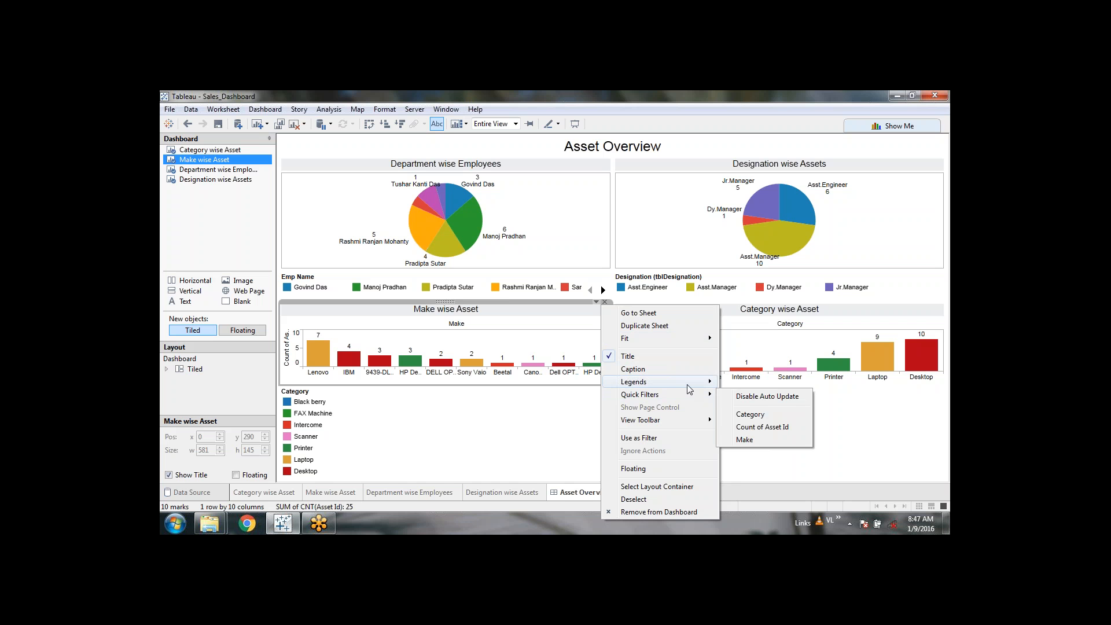
{"action": "mouse_move", "coordinate": [688, 384]}
{"action": "left_click", "coordinate": [746, 439]}
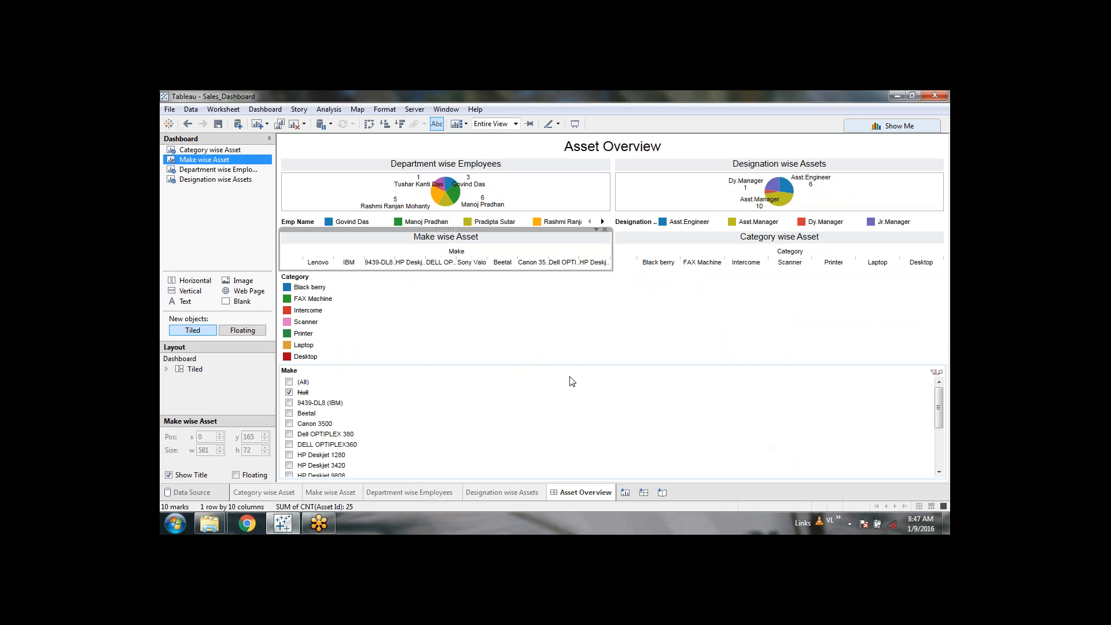
{"action": "left_click", "coordinate": [762, 384]}
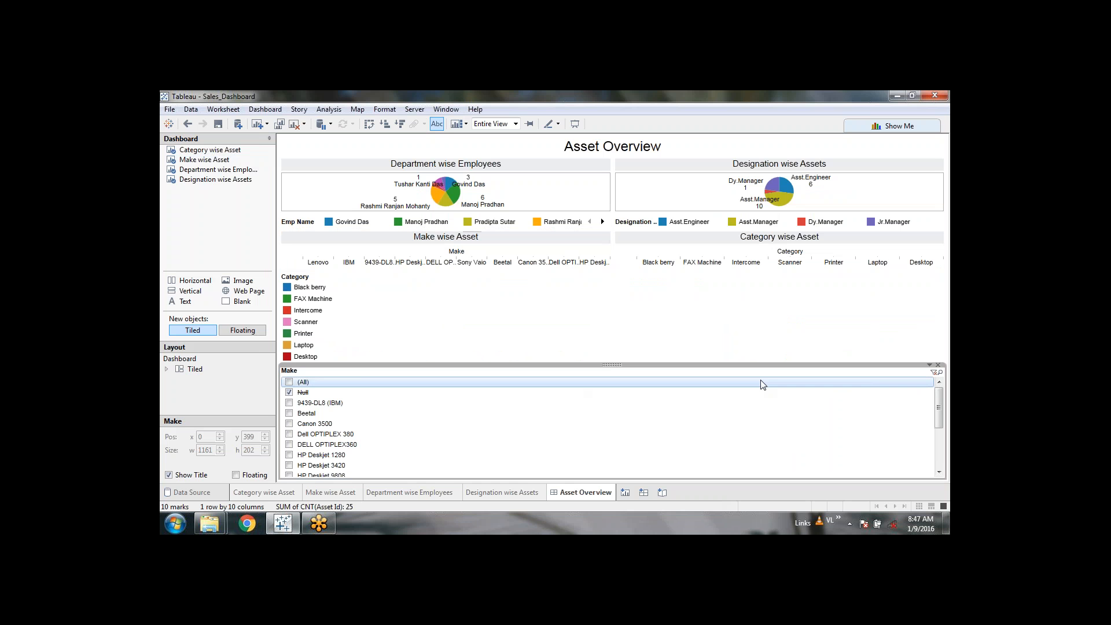
{"action": "left_click", "coordinate": [930, 365]}
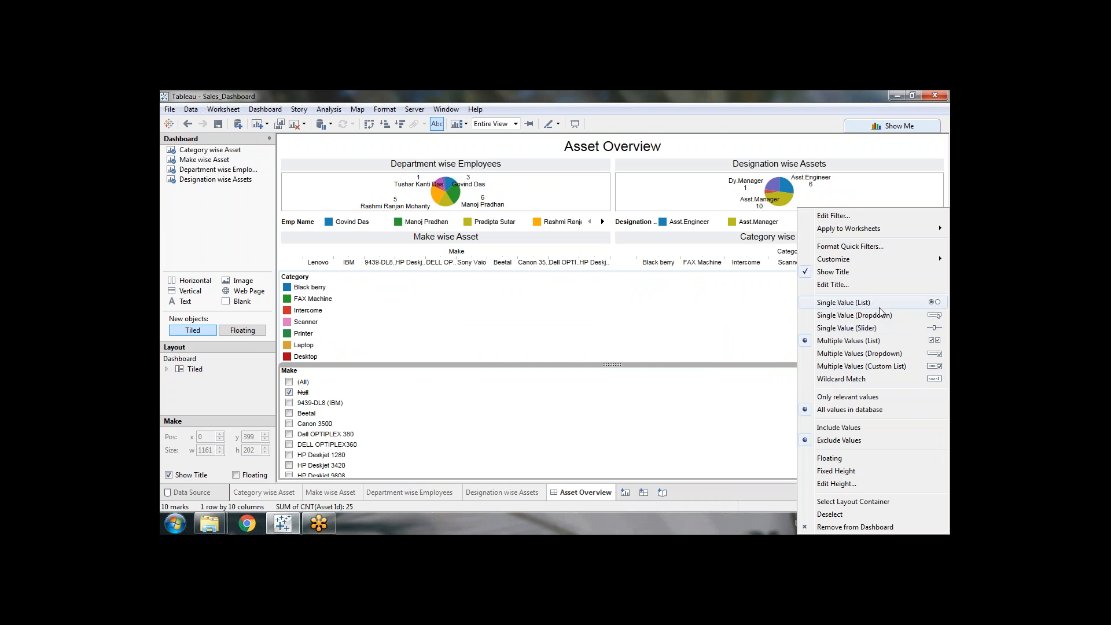
{"action": "left_click", "coordinate": [648, 299]}
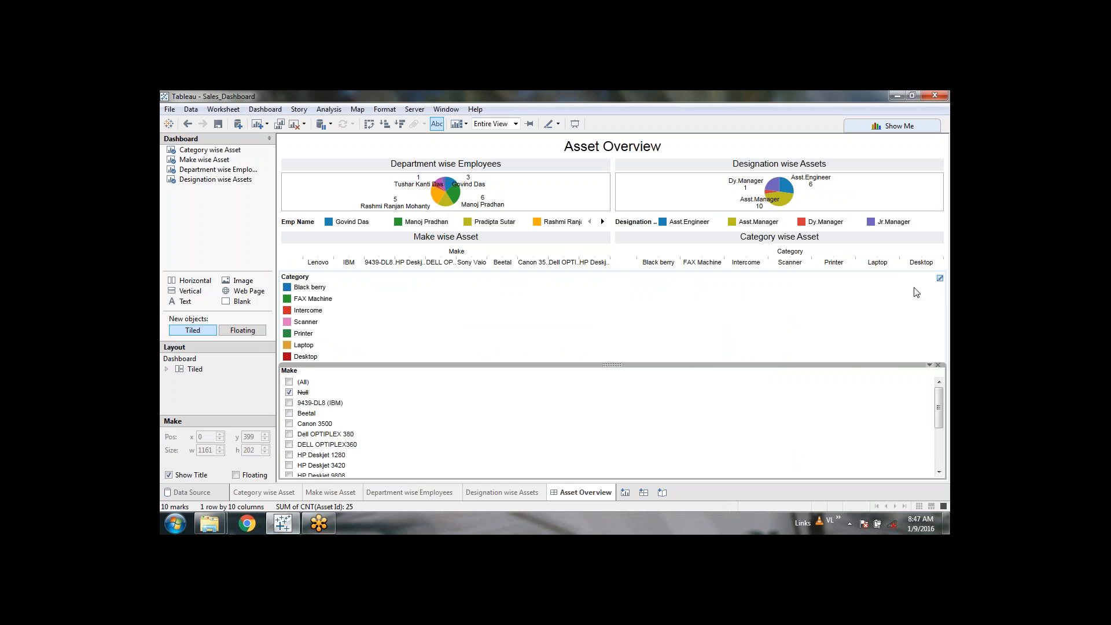
Arrange the items of the Category legend in a single row.
{"action": "left_click", "coordinate": [898, 277]}
{"action": "left_click", "coordinate": [930, 271]}
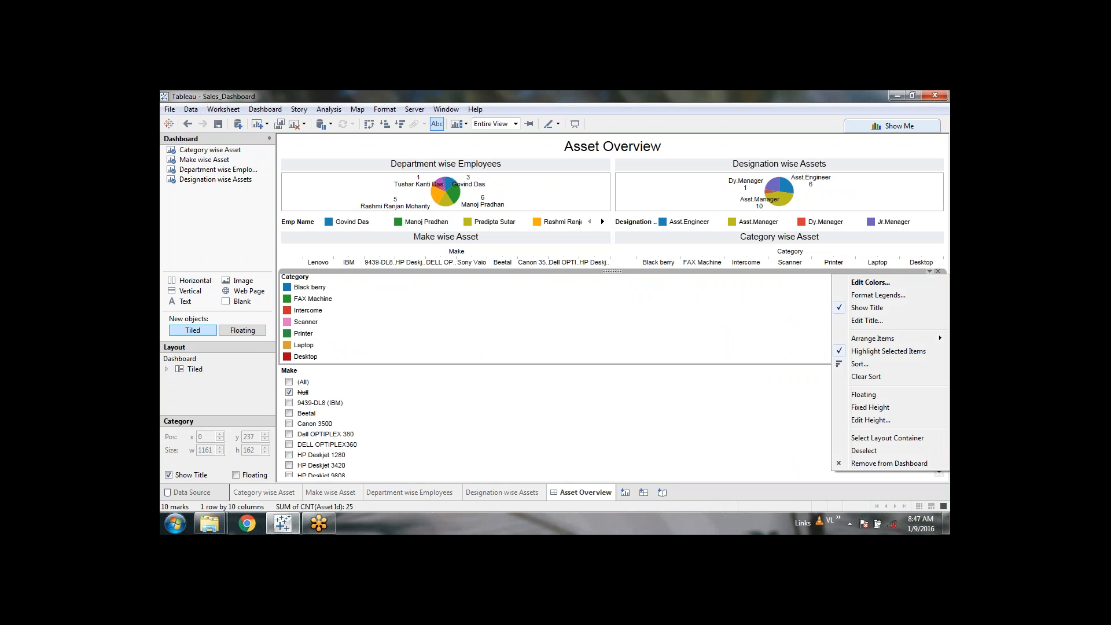
{"action": "mouse_move", "coordinate": [909, 341]}
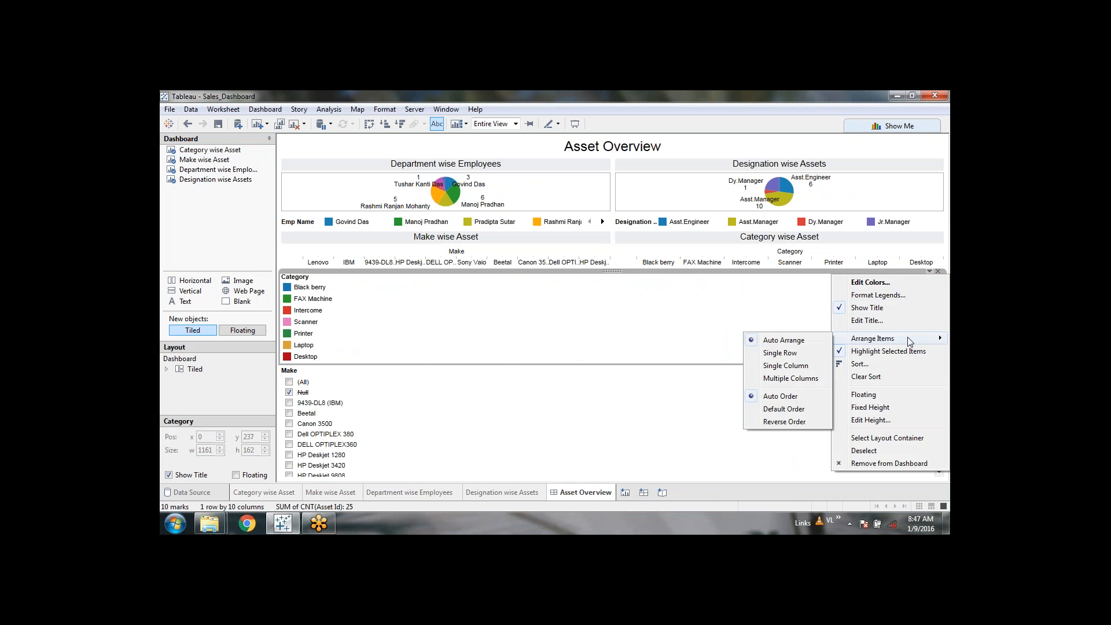
{"action": "left_click", "coordinate": [802, 352]}
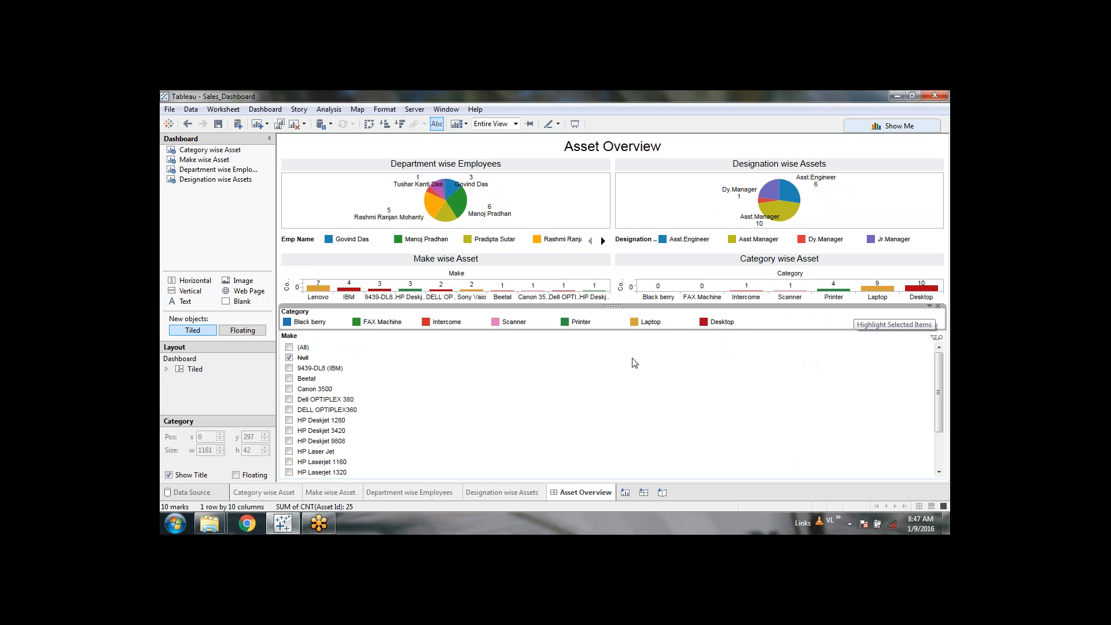
Remove the Make quick filter below the Category legend from the dashboard.
{"action": "left_click", "coordinate": [687, 364]}
{"action": "left_click", "coordinate": [933, 328]}
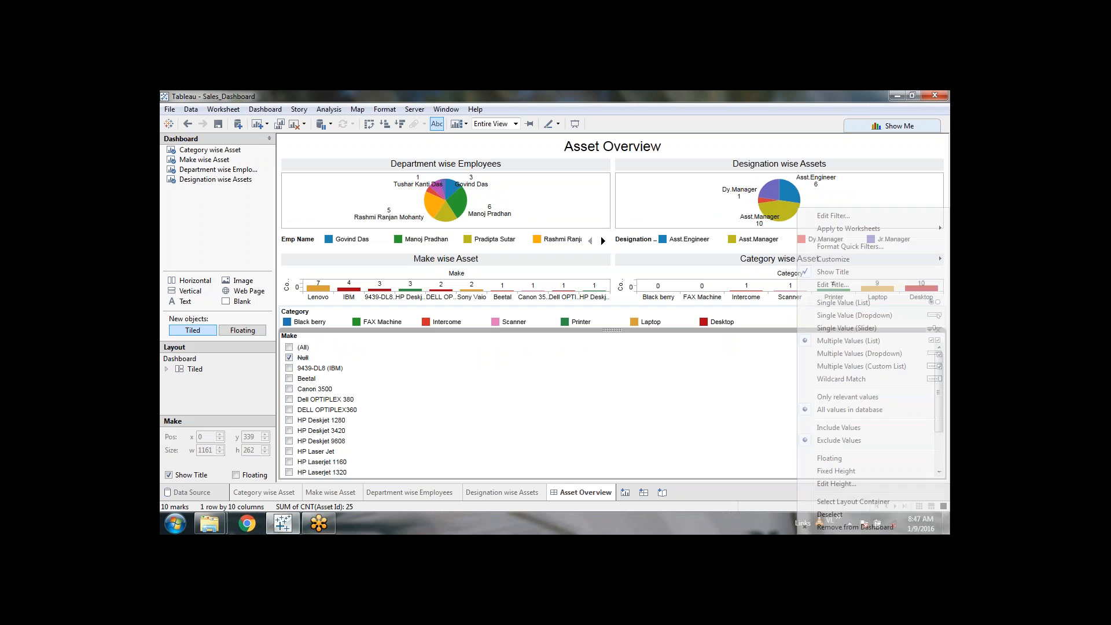
{"action": "mouse_move", "coordinate": [847, 265]}
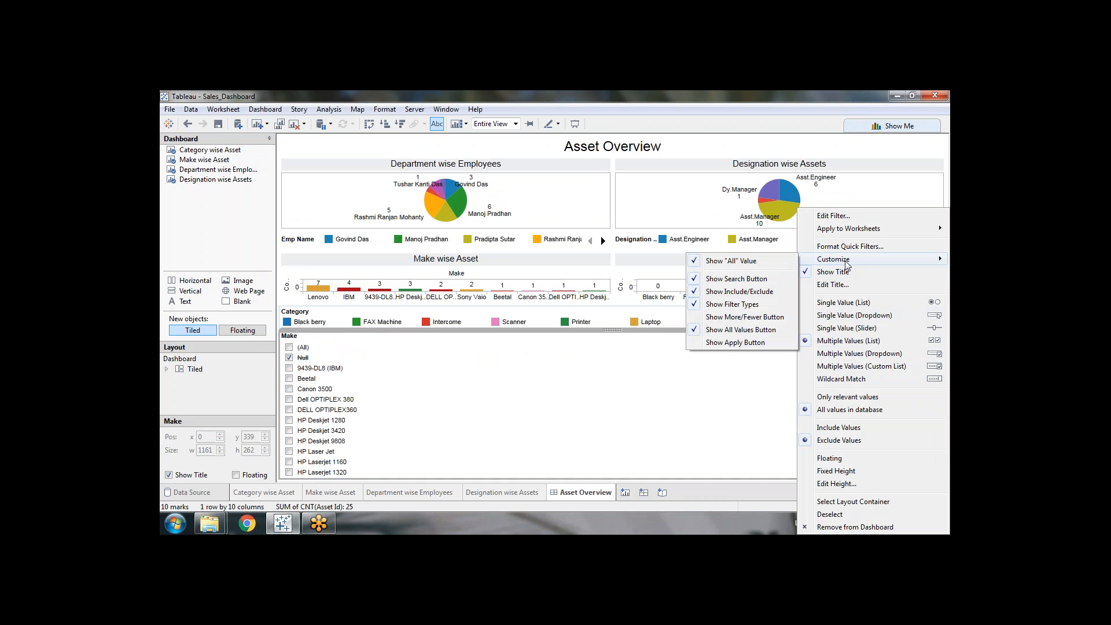
{"action": "left_click", "coordinate": [852, 527]}
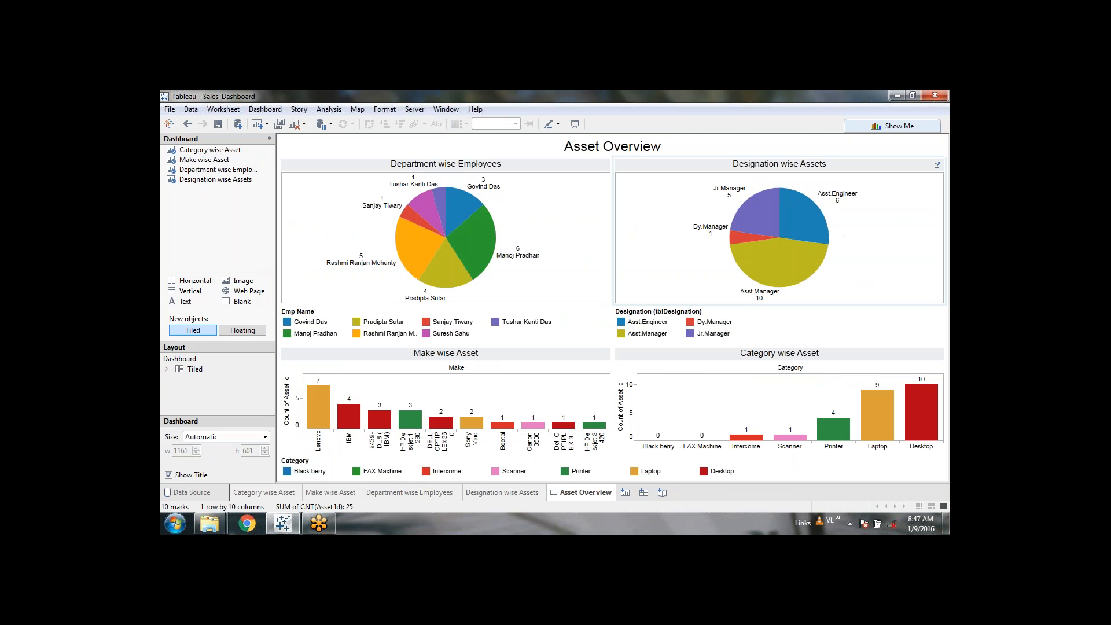
In presentation mode, highlight Desktop, Laptop, Printer, Scanner, Intercome and FAX Machine one by one through the Category legend.
{"action": "left_click", "coordinate": [575, 124]}
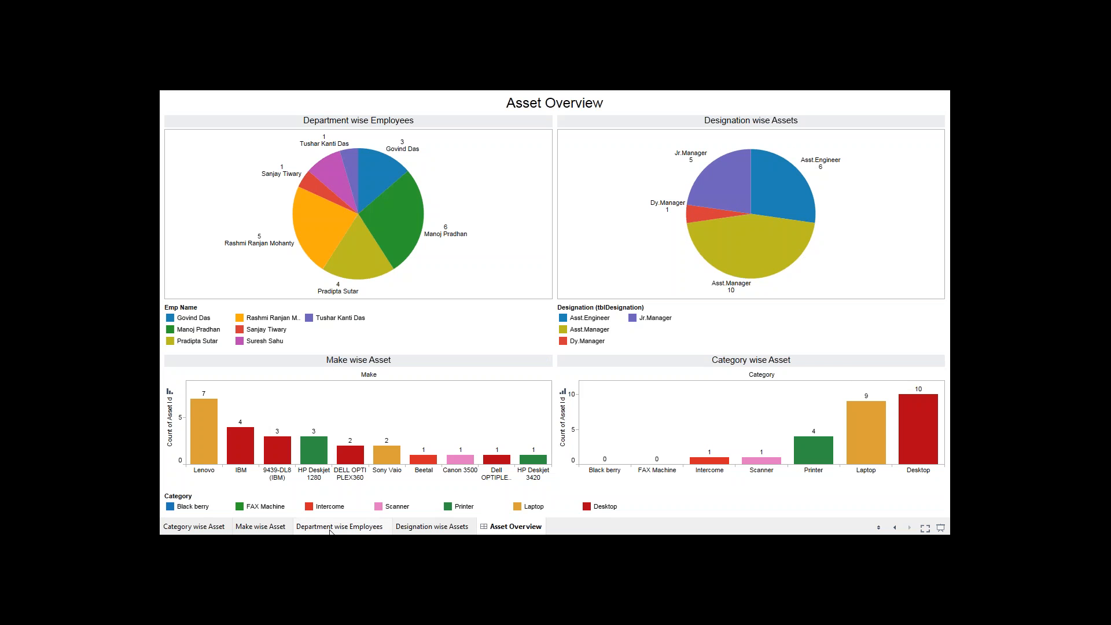
{"action": "left_click", "coordinate": [601, 508]}
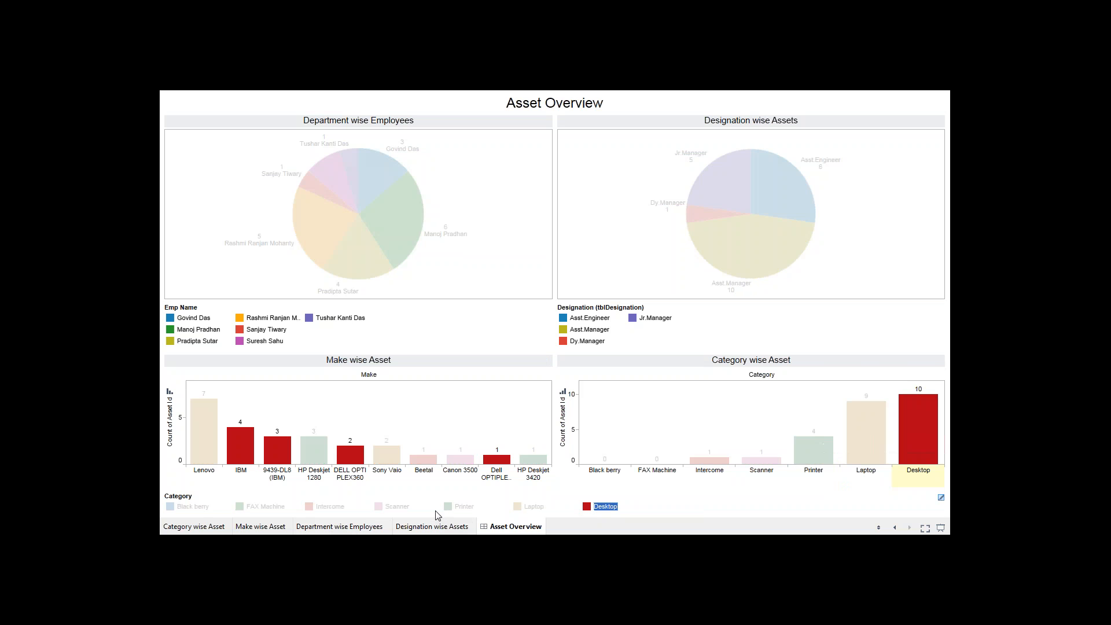
{"action": "left_click", "coordinate": [537, 508]}
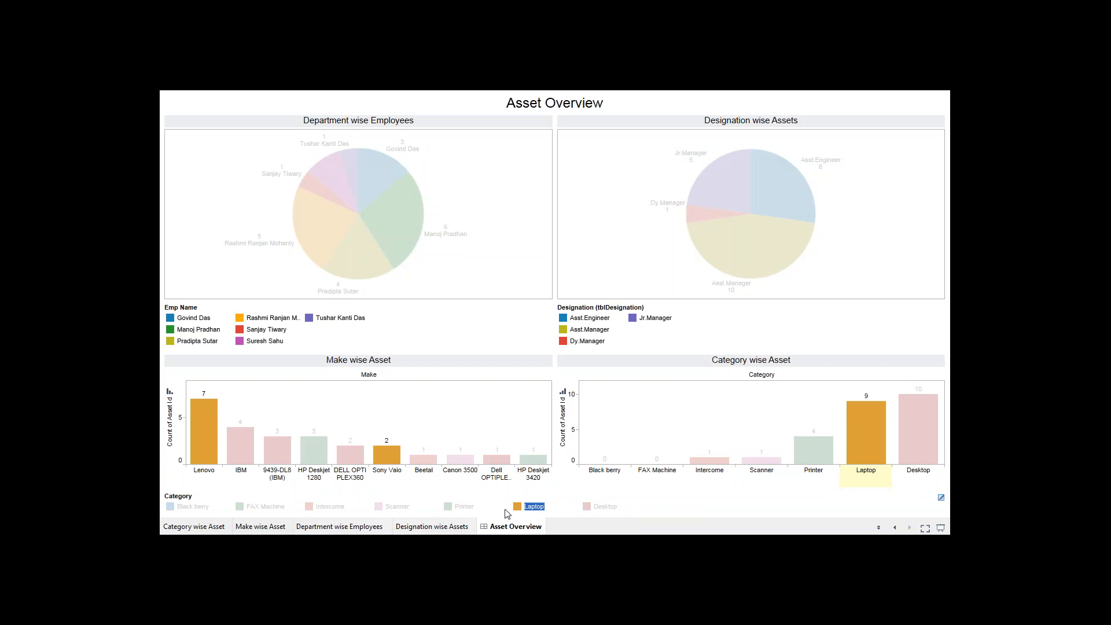
{"action": "left_click", "coordinate": [464, 508]}
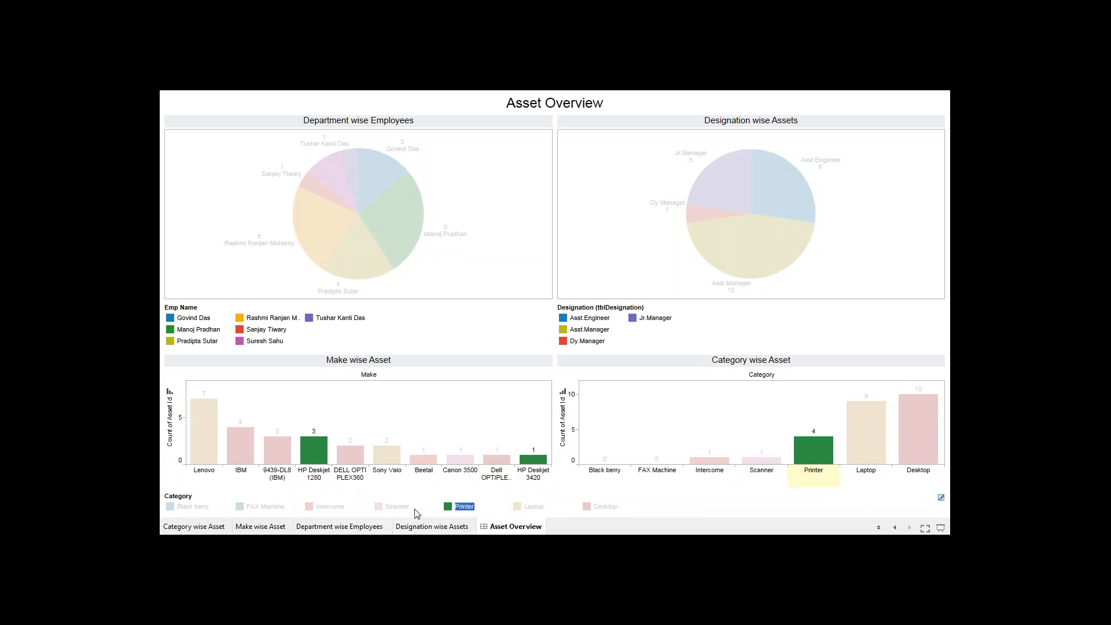
{"action": "left_click", "coordinate": [397, 508]}
{"action": "left_click", "coordinate": [330, 508]}
{"action": "left_click", "coordinate": [283, 508]}
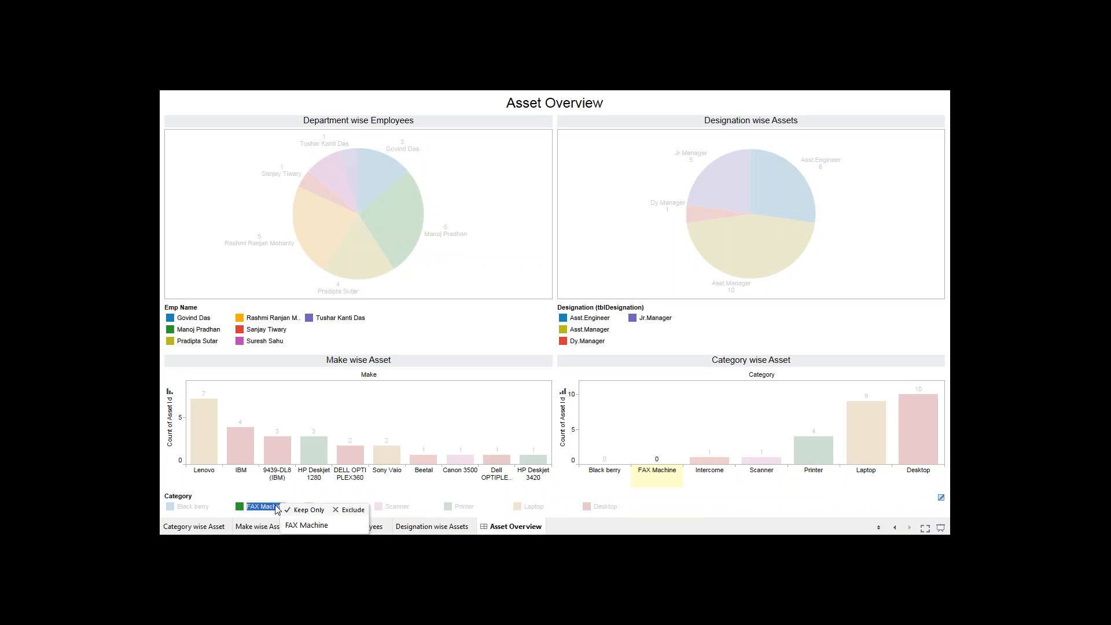
{"action": "key", "text": "Escape"}
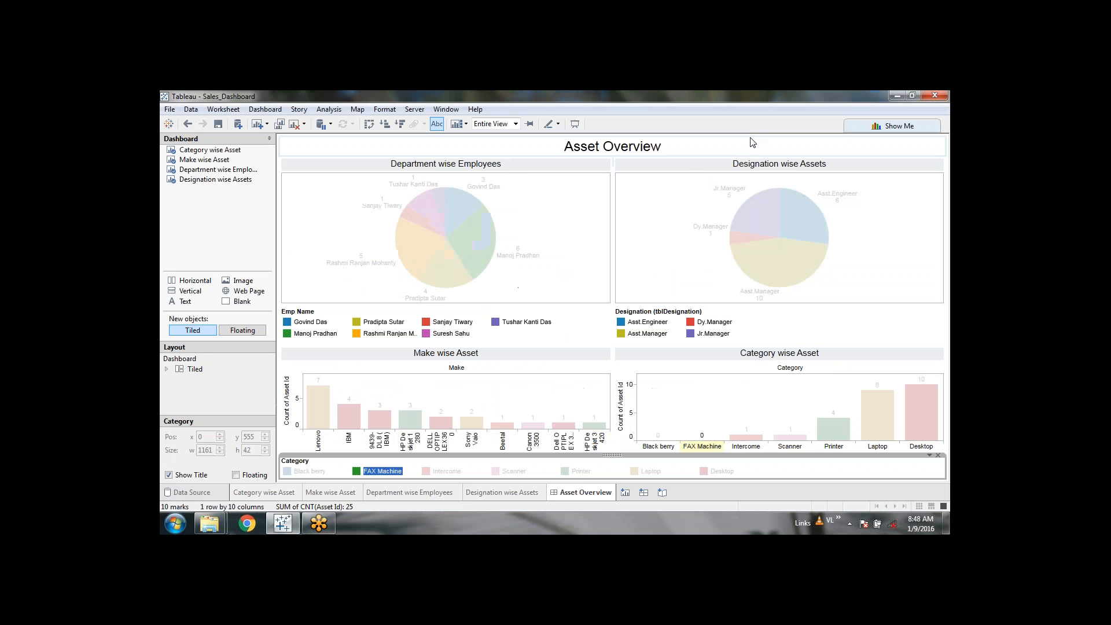
Clear the FAX Machine highlight in the Category legend and check the dashboard in presentation mode.
{"action": "left_click", "coordinate": [714, 296]}
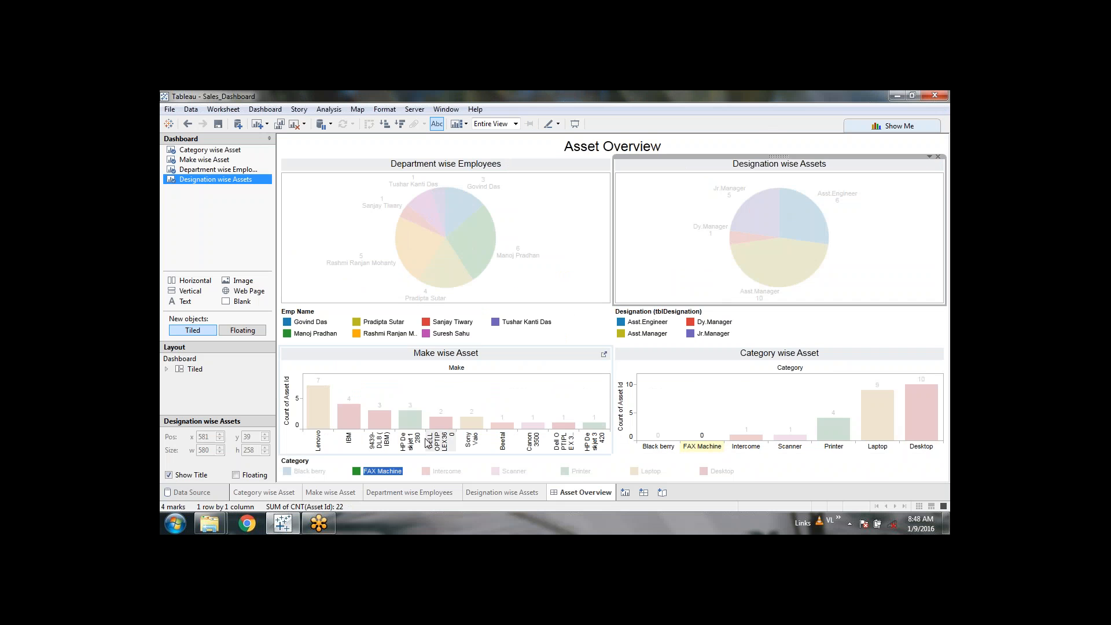
{"action": "left_click", "coordinate": [386, 471]}
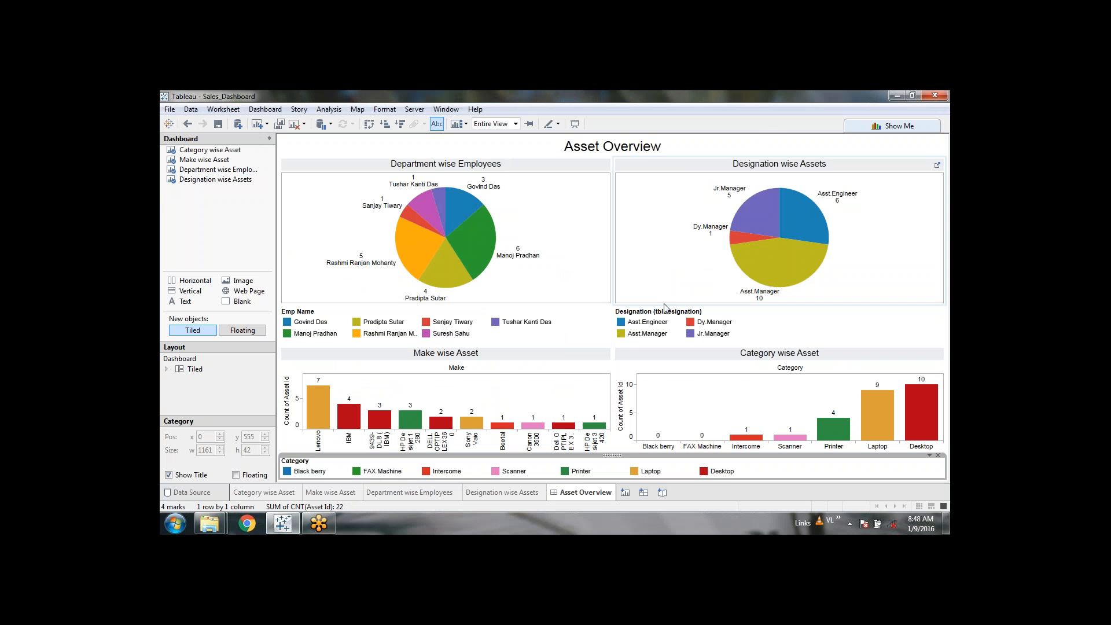
{"action": "left_click", "coordinate": [575, 123]}
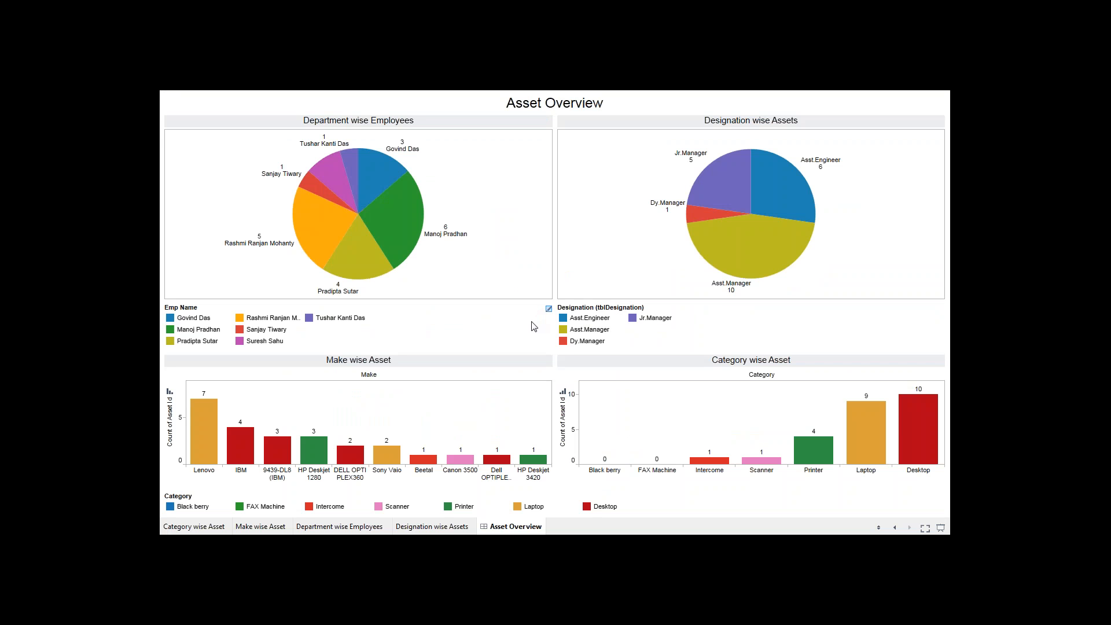
{"action": "key", "text": "Escape"}
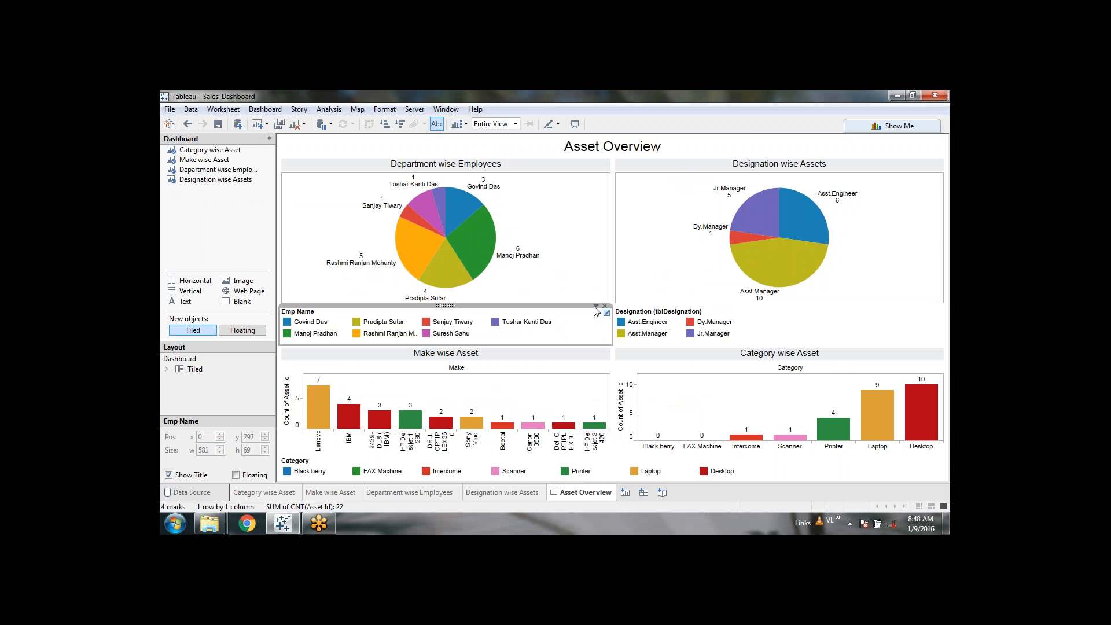
Arrange the Emp Name and Designation legends each in a single row and check the layout in presentation mode.
{"action": "left_click", "coordinate": [596, 306]}
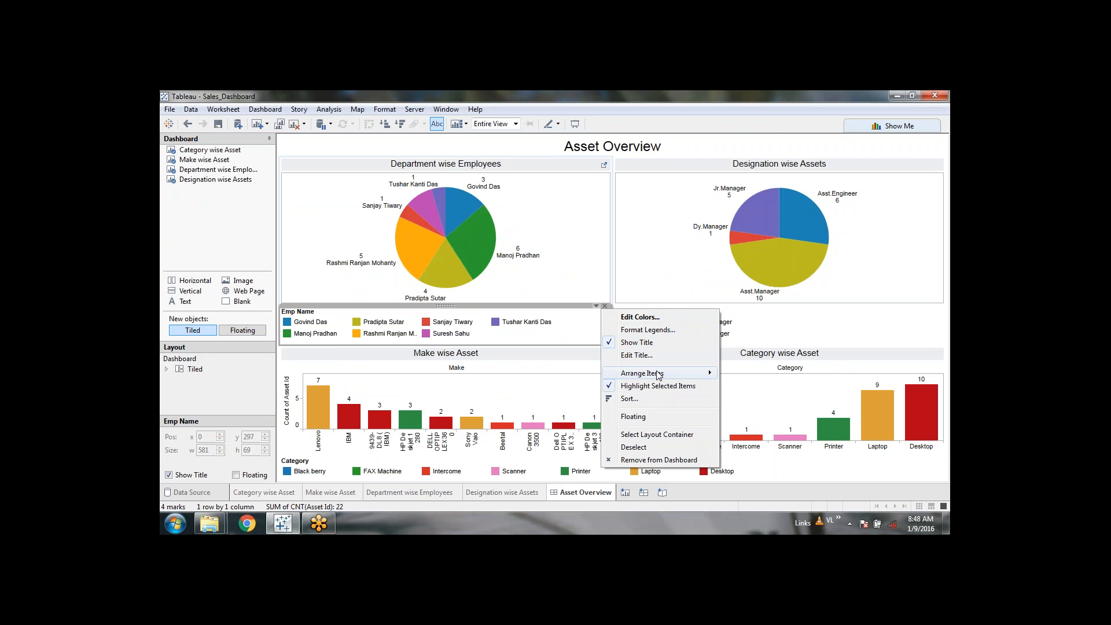
{"action": "mouse_move", "coordinate": [658, 375]}
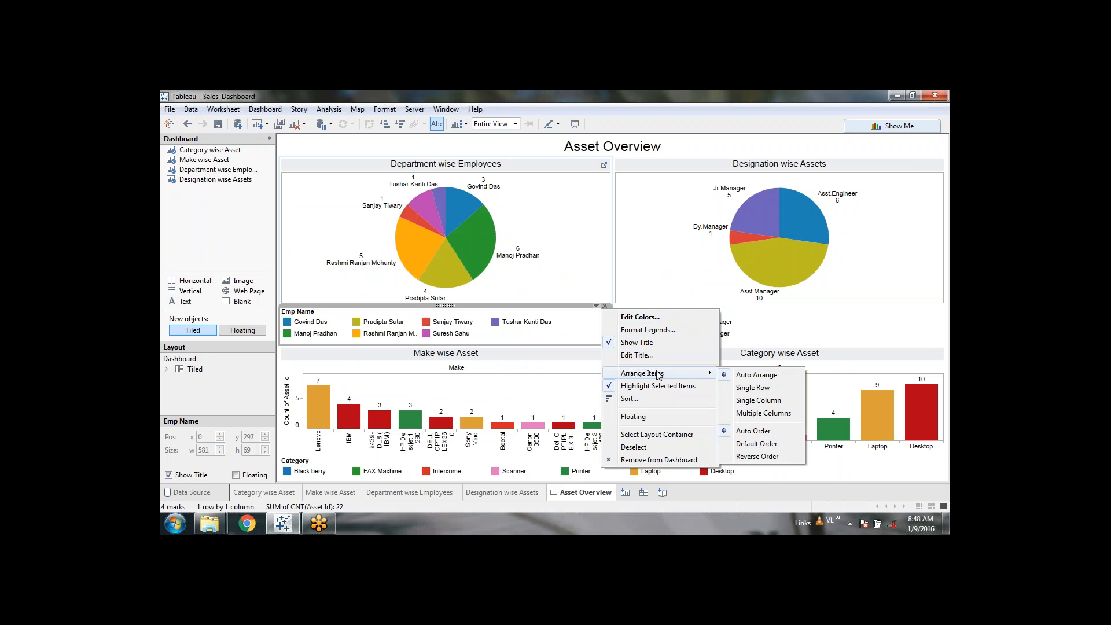
{"action": "left_click", "coordinate": [771, 388]}
{"action": "left_click", "coordinate": [842, 330]}
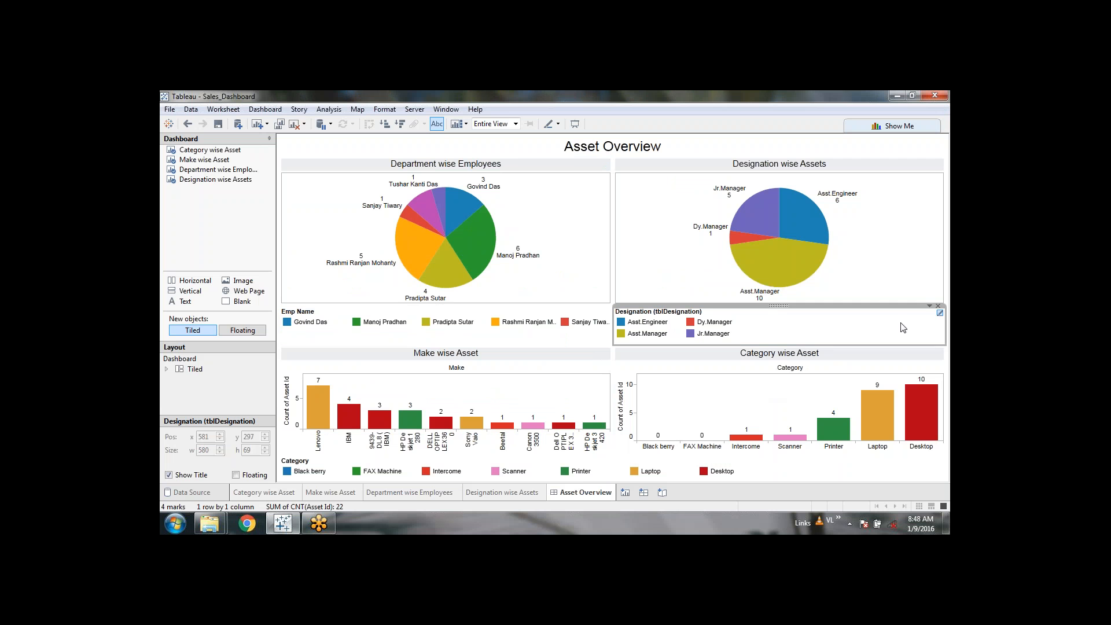
{"action": "left_click", "coordinate": [928, 306]}
{"action": "mouse_move", "coordinate": [889, 375]}
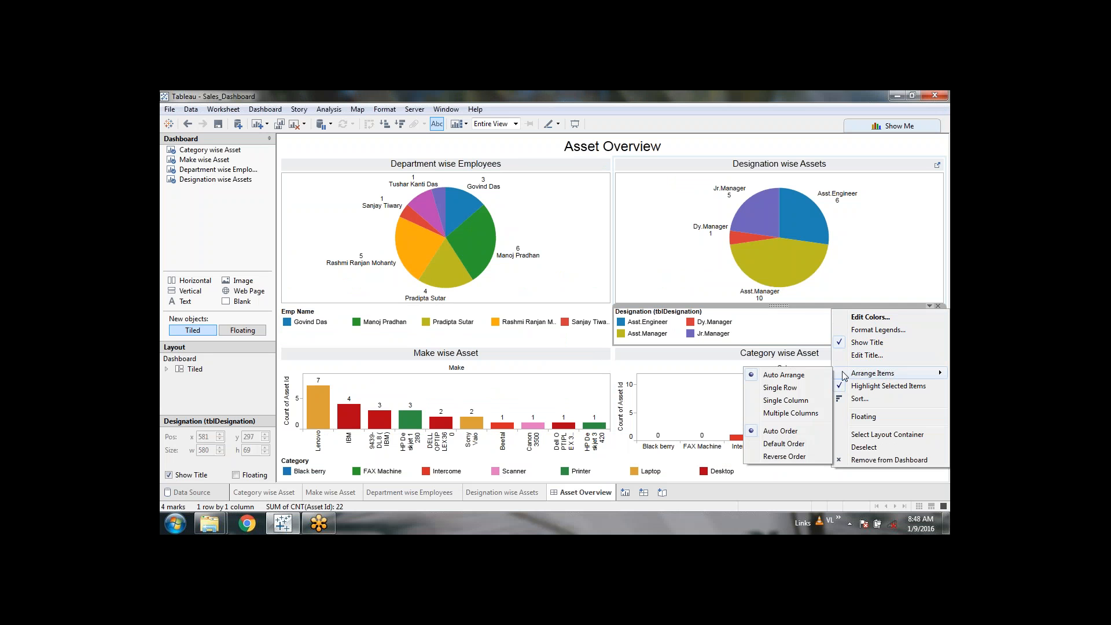
{"action": "left_click", "coordinate": [816, 388]}
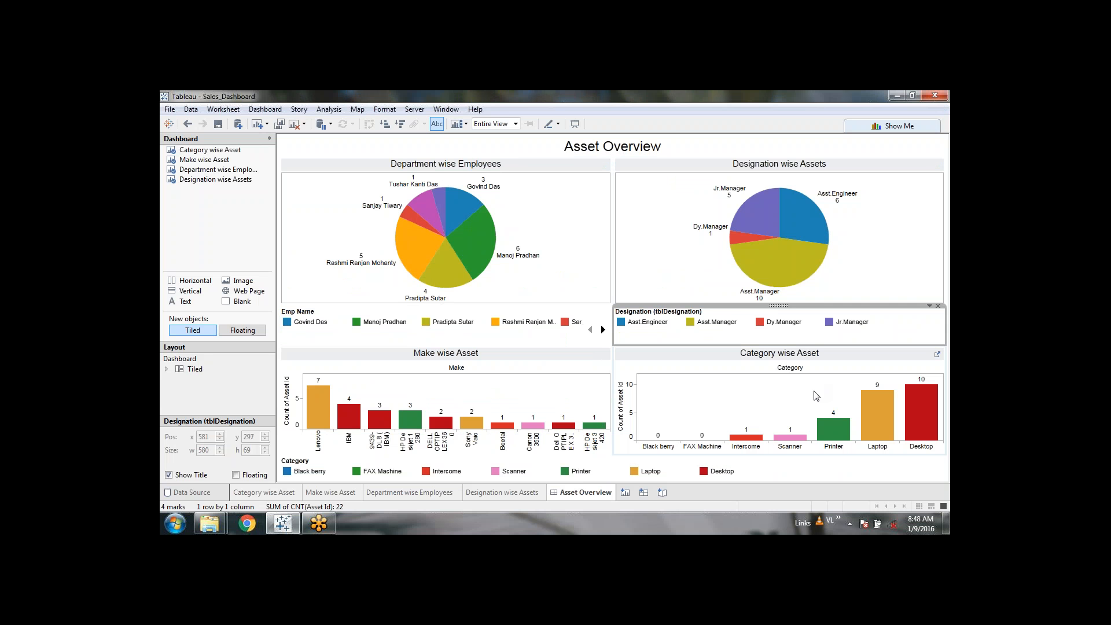
{"action": "left_click", "coordinate": [574, 124]}
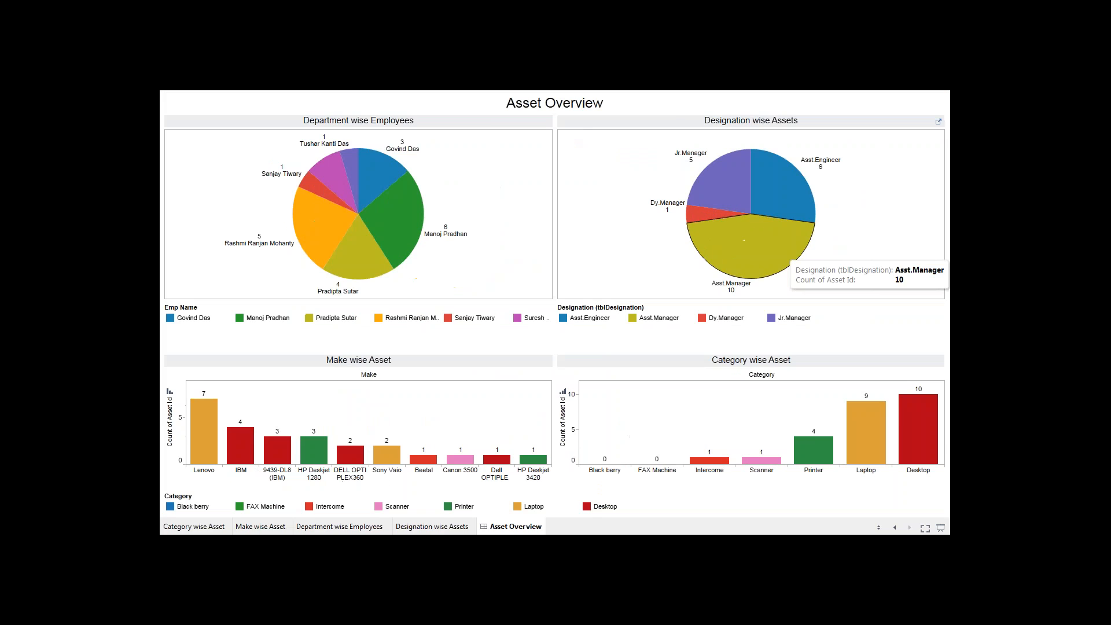
{"action": "key", "text": "Escape"}
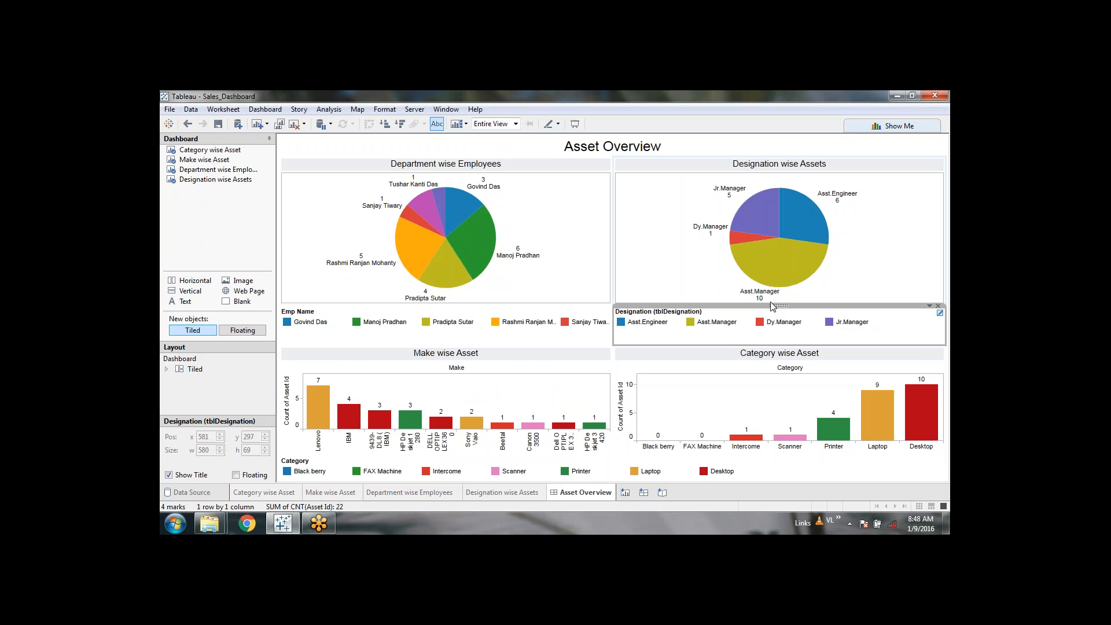
Shorten the Designation wise Assets and Department wise Employees pie charts slightly from below so their legends move up.
{"action": "left_click", "coordinate": [852, 249]}
{"action": "left_click_drag", "start_coordinate": [820, 307], "coordinate": [816, 287]}
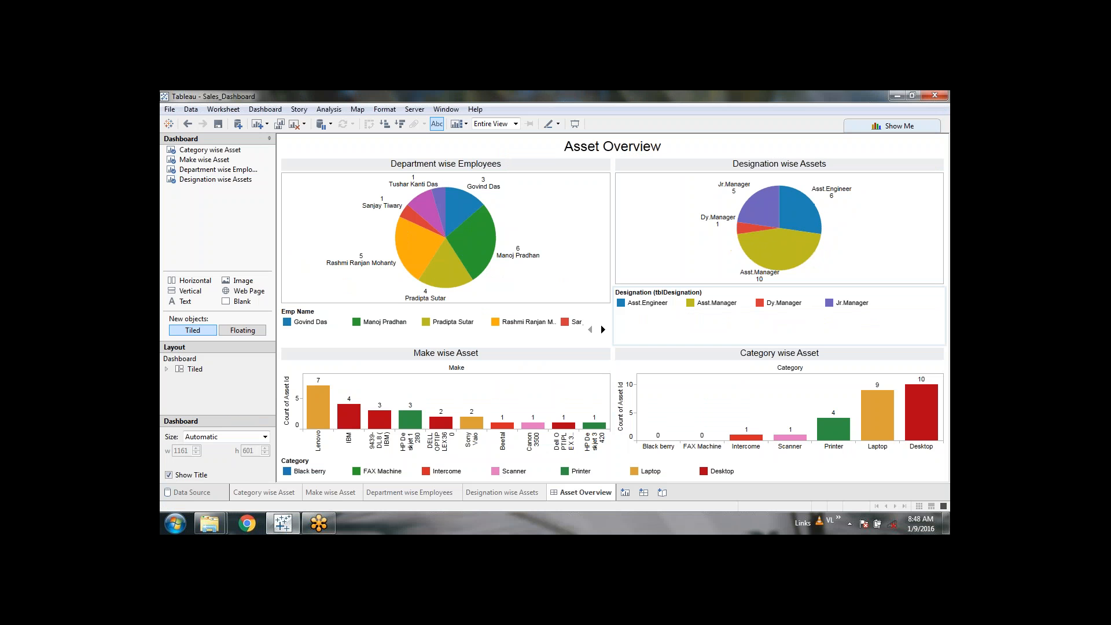
{"action": "left_click", "coordinate": [577, 271]}
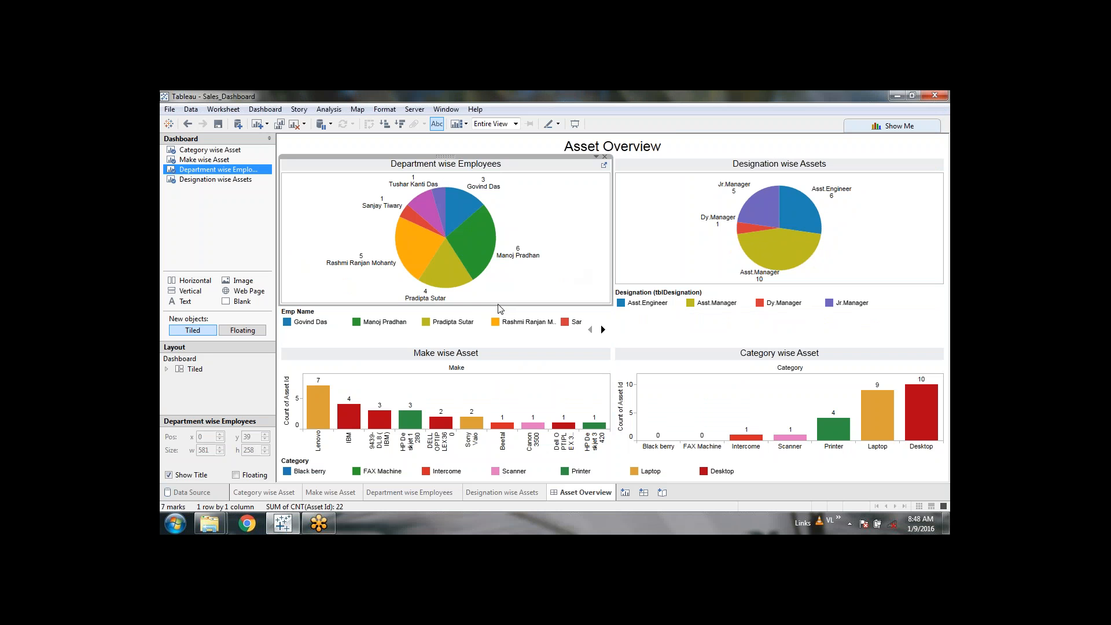
{"action": "left_click_drag", "start_coordinate": [501, 304], "coordinate": [502, 289]}
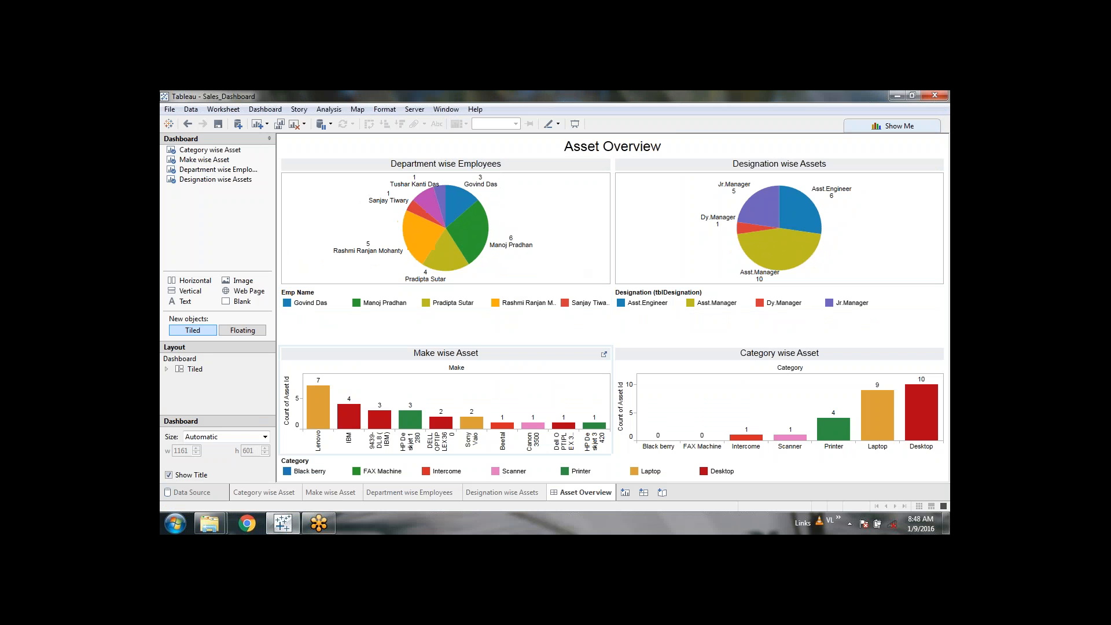
Shorten the Emp Name and Designation legend areas so the bar charts below extend upward, and check the dashboard in presentation mode.
{"action": "left_click_drag", "start_coordinate": [487, 345], "coordinate": [488, 316]}
{"action": "left_click", "coordinate": [662, 328]}
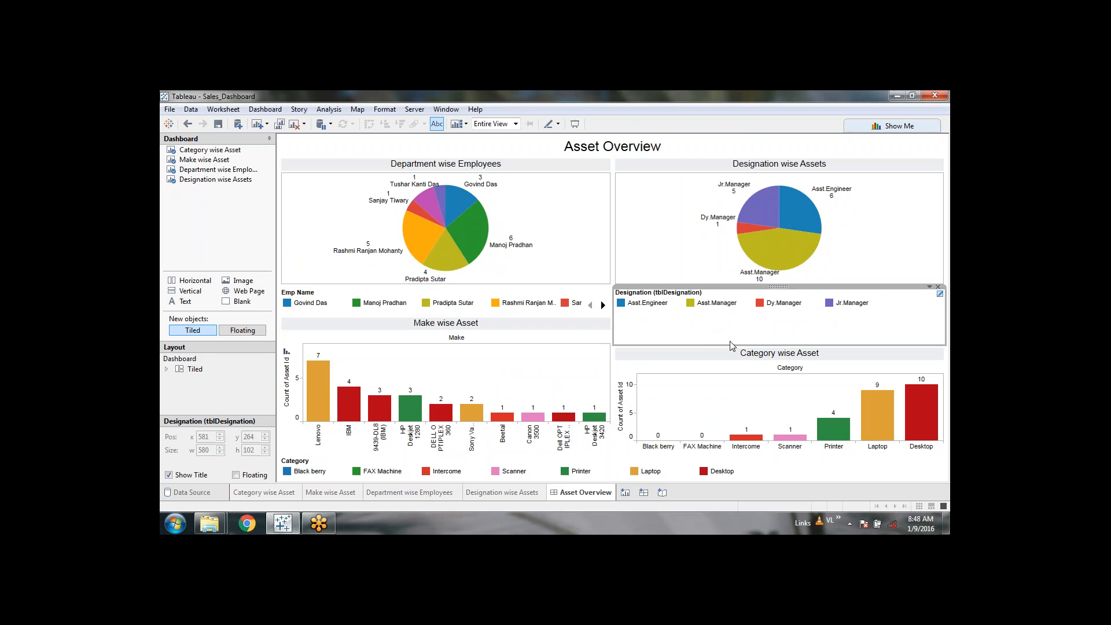
{"action": "left_click_drag", "start_coordinate": [734, 346], "coordinate": [734, 316]}
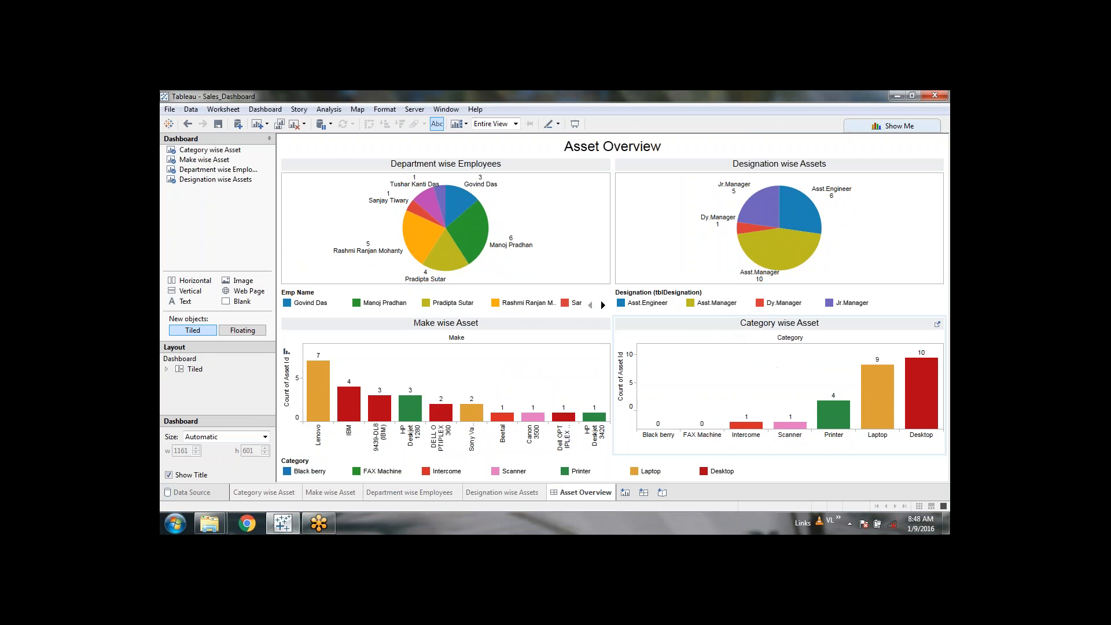
{"action": "left_click", "coordinate": [575, 125]}
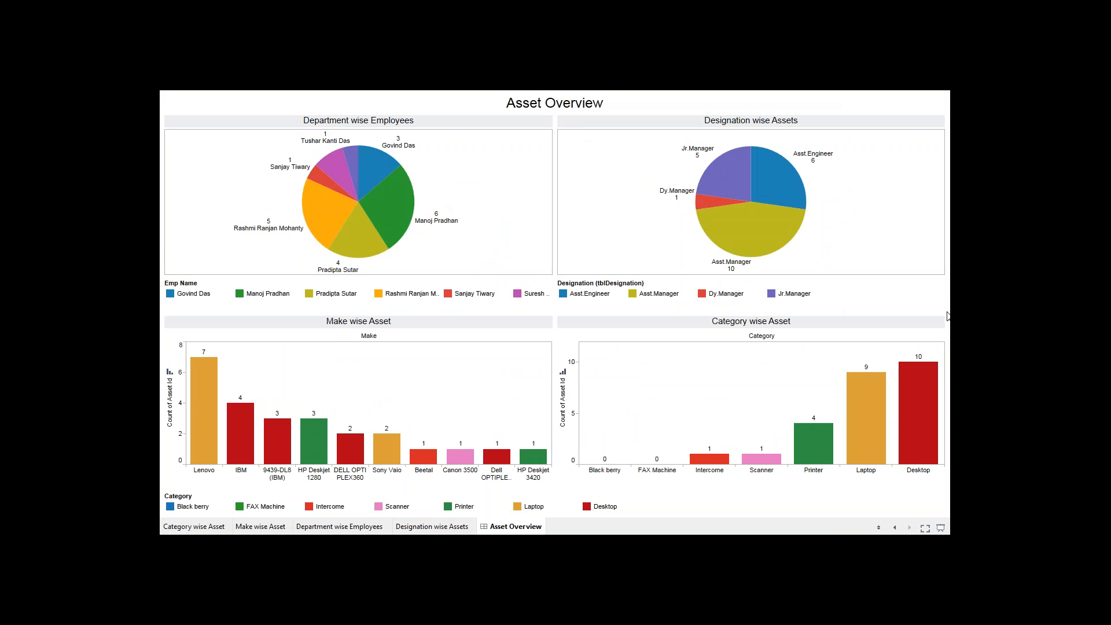
{"action": "mouse_move", "coordinate": [862, 420]}
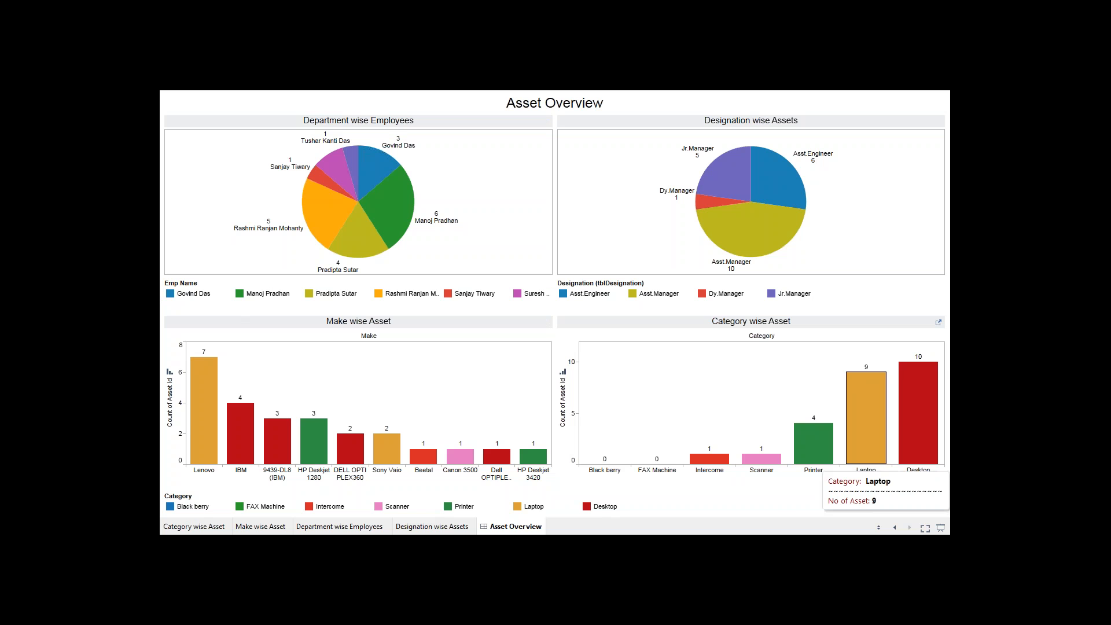
Highlight Black berry, Scanner, Laptop, Intercome and FAX Machine in turn through the Category legend, and clear the highlight.
{"action": "left_click", "coordinate": [202, 508]}
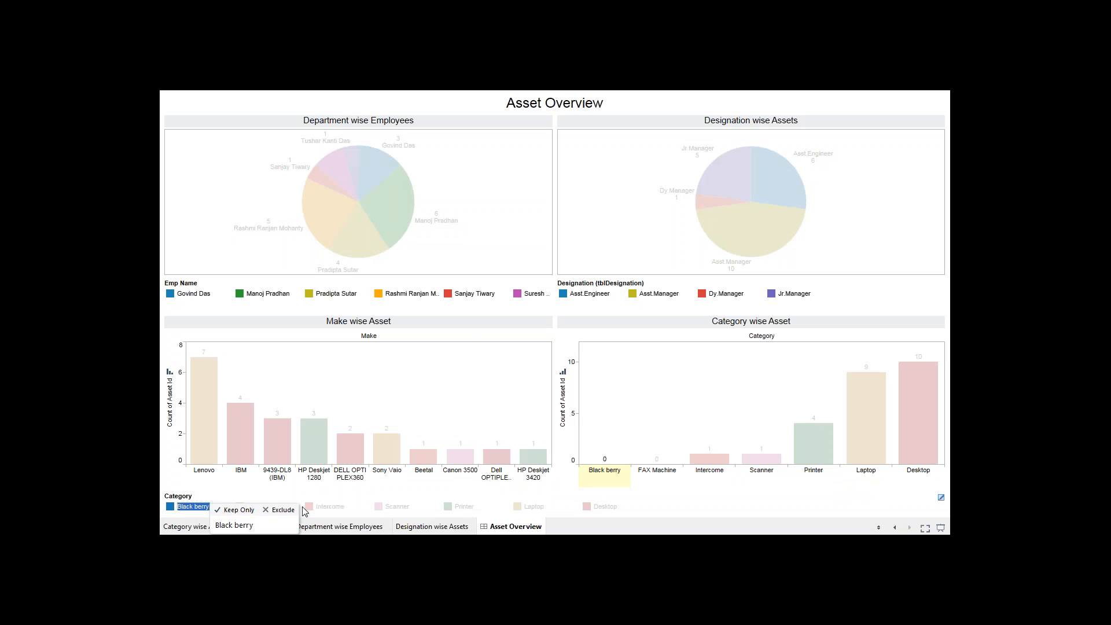
{"action": "left_click", "coordinate": [330, 507]}
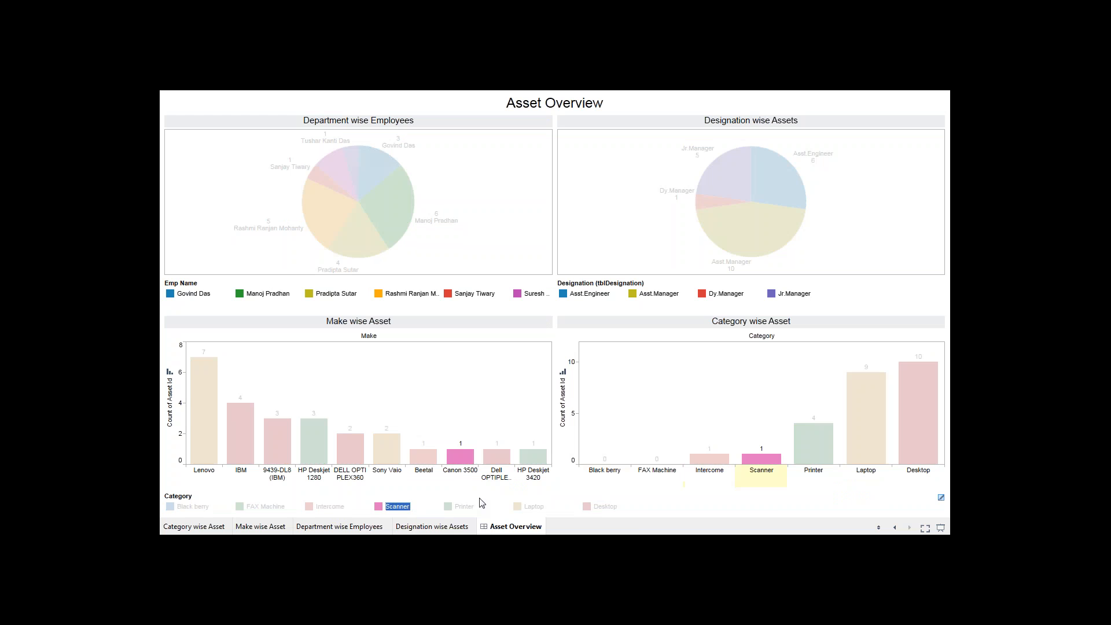
{"action": "left_click", "coordinate": [543, 507]}
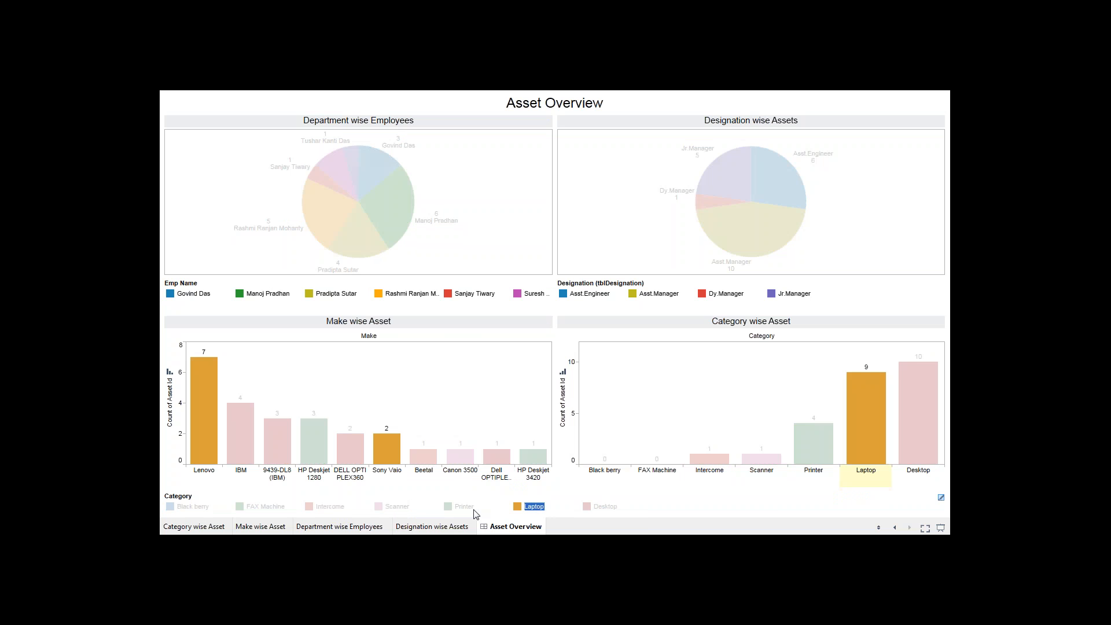
{"action": "left_click", "coordinate": [395, 507]}
{"action": "left_click", "coordinate": [329, 507]}
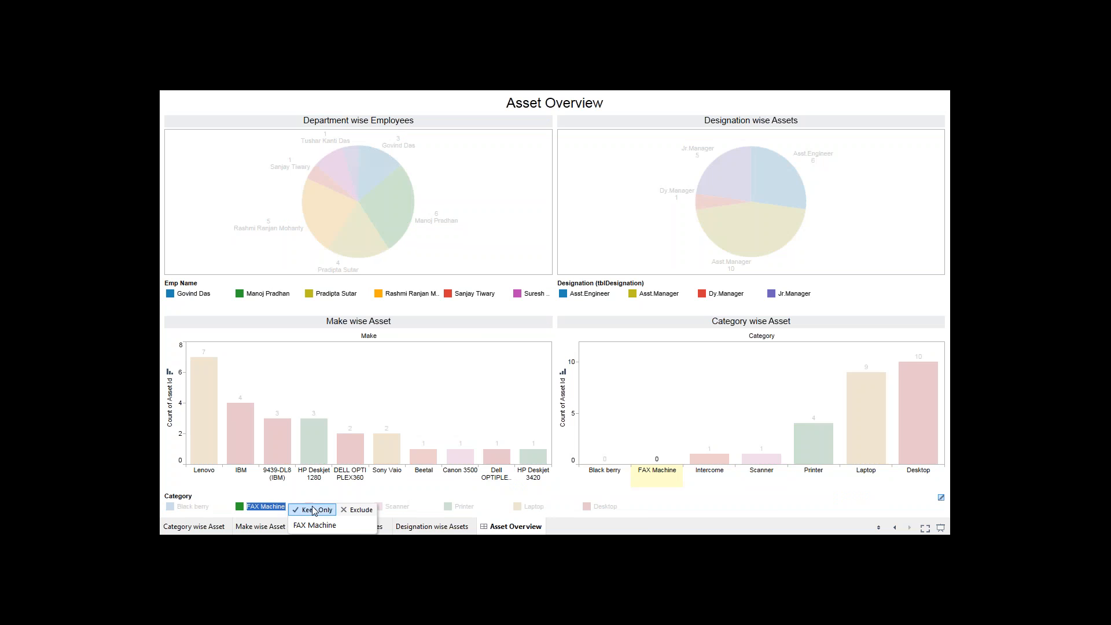
{"action": "left_click", "coordinate": [284, 512]}
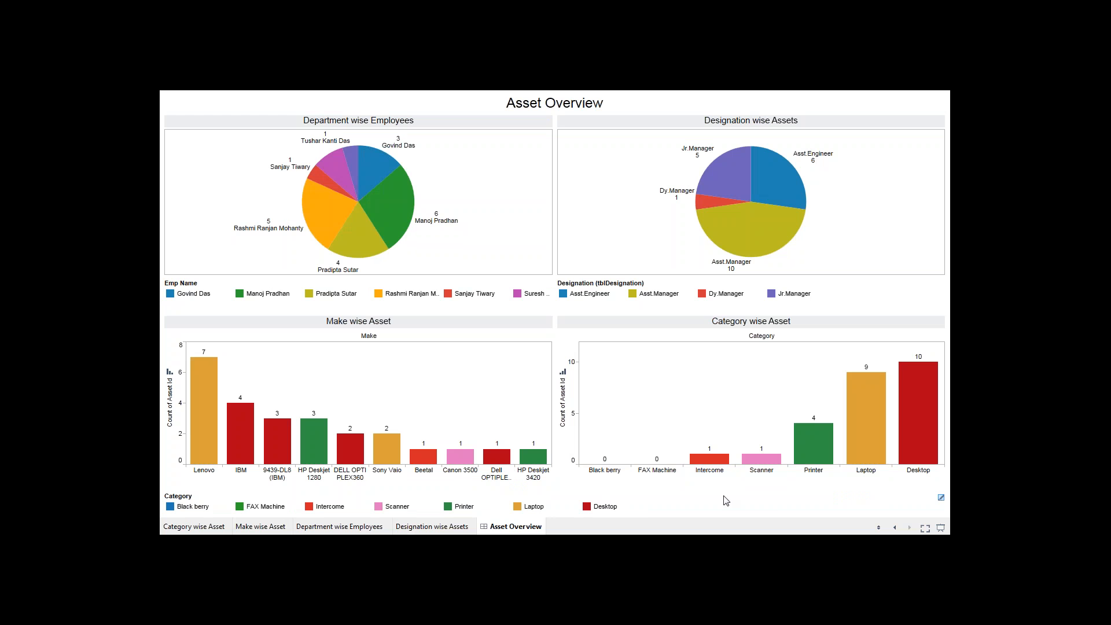
Select and deselect the green slice of the Department wise Employees pie, and inspect the slice details in the Designation wise Assets pie.
{"action": "left_click", "coordinate": [379, 208]}
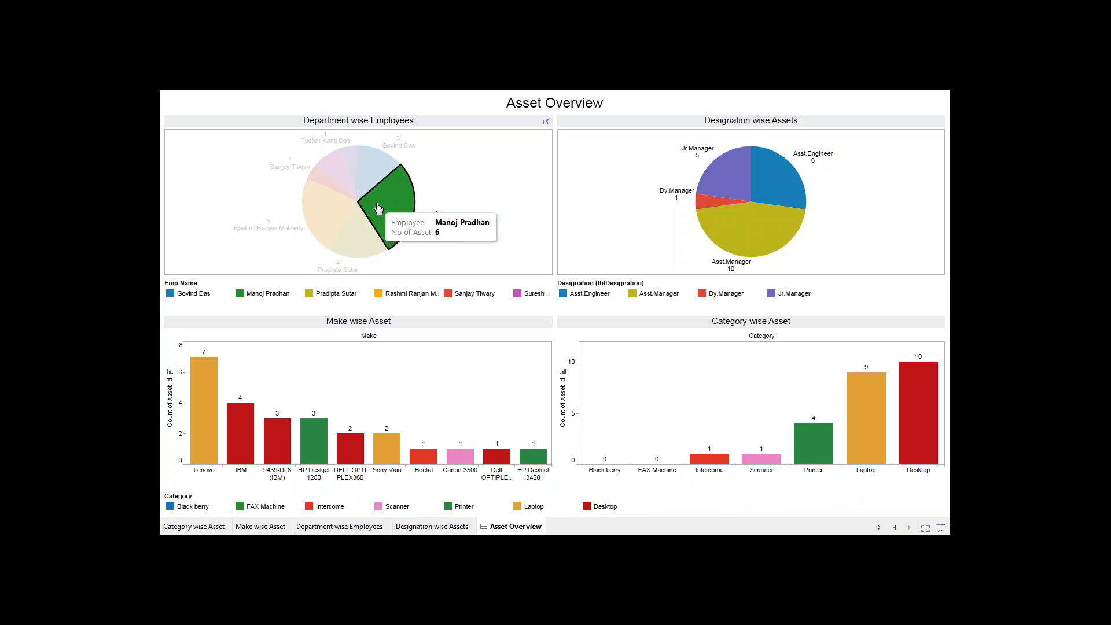
{"action": "left_click", "coordinate": [379, 208]}
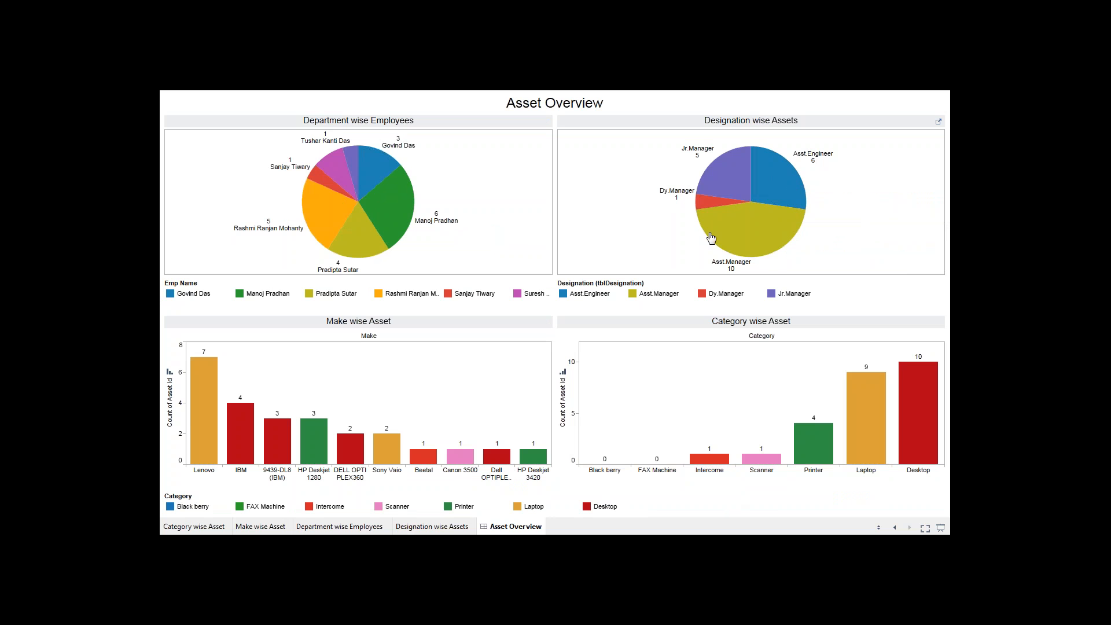
{"action": "mouse_move", "coordinate": [722, 197]}
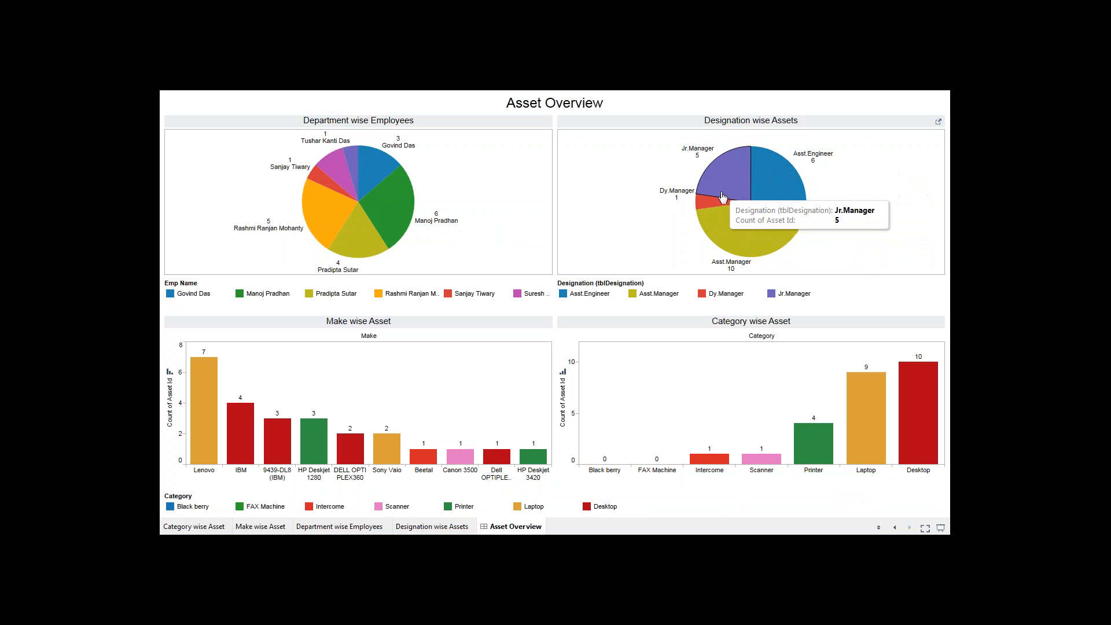
{"action": "mouse_move", "coordinate": [759, 237]}
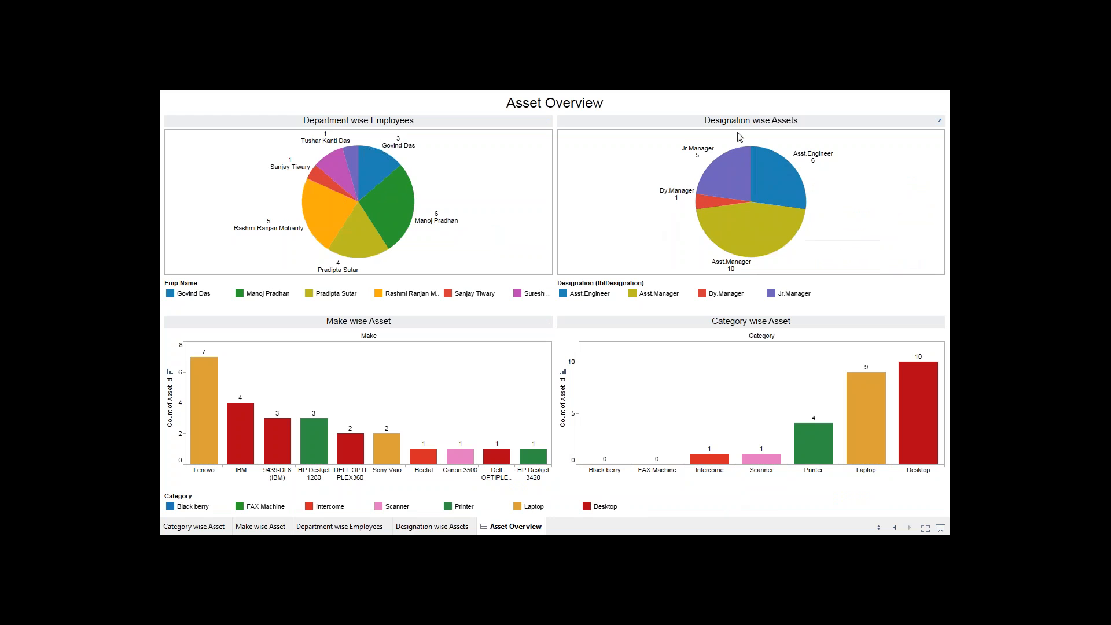
{"action": "mouse_move", "coordinate": [755, 155]}
Highlight several employees' slices one by one through the Emp Name legend, and clear the highlight.
{"action": "left_click", "coordinate": [549, 284]}
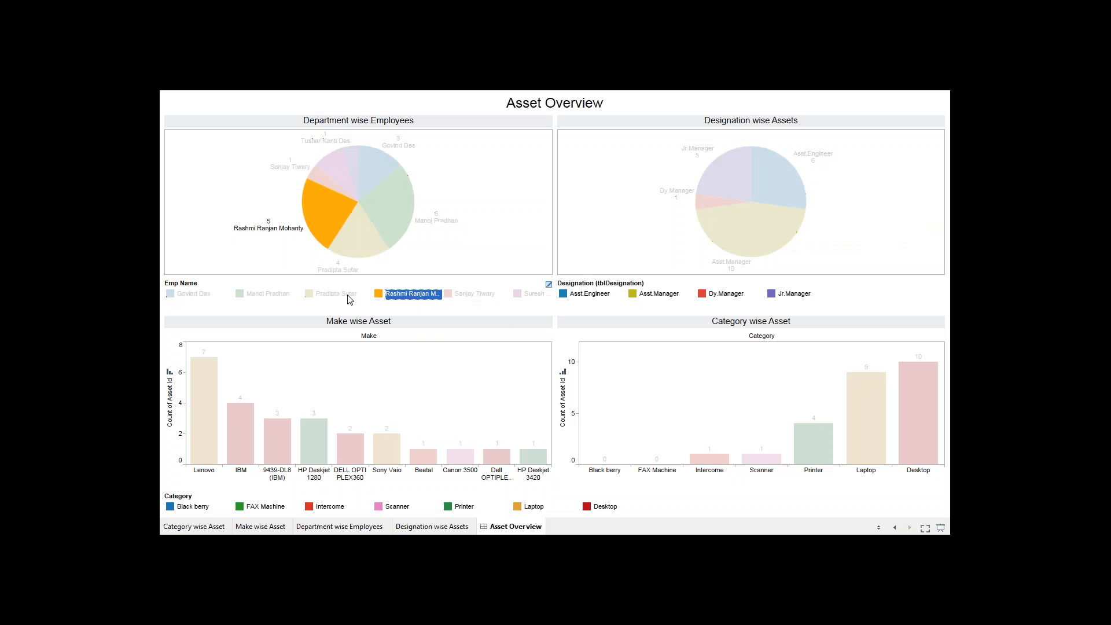
{"action": "left_click", "coordinate": [268, 294]}
{"action": "left_click", "coordinate": [199, 295]}
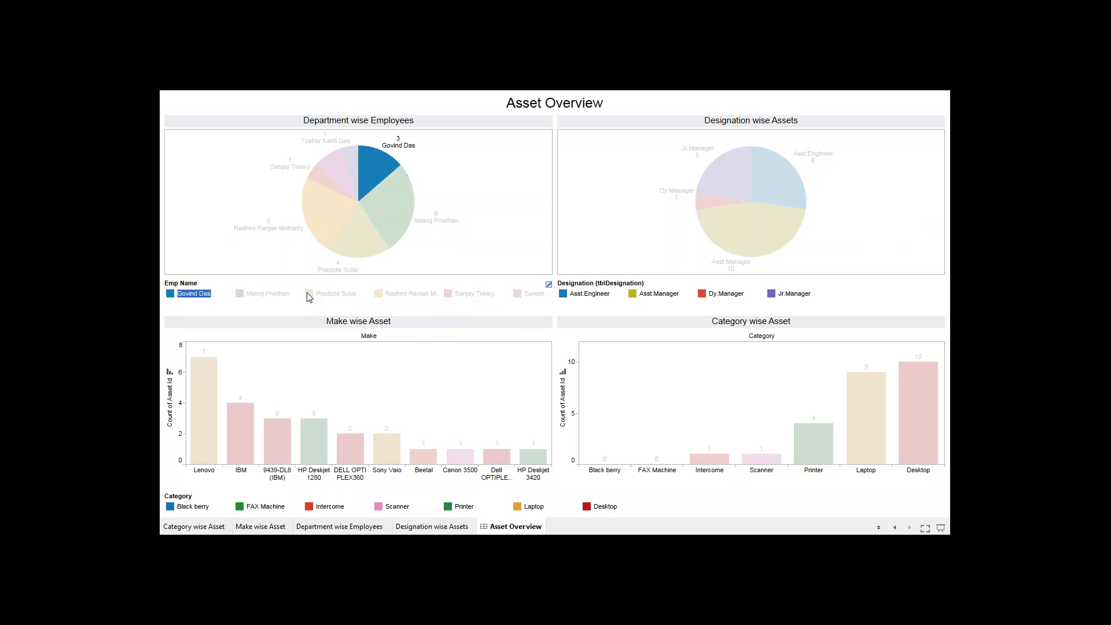
{"action": "left_click", "coordinate": [201, 296]}
Highlight and clear Asst.Manager, Dy.Manager and Jr.Manager in turn through the Designation legend, and leave presentation mode.
{"action": "left_click", "coordinate": [645, 297]}
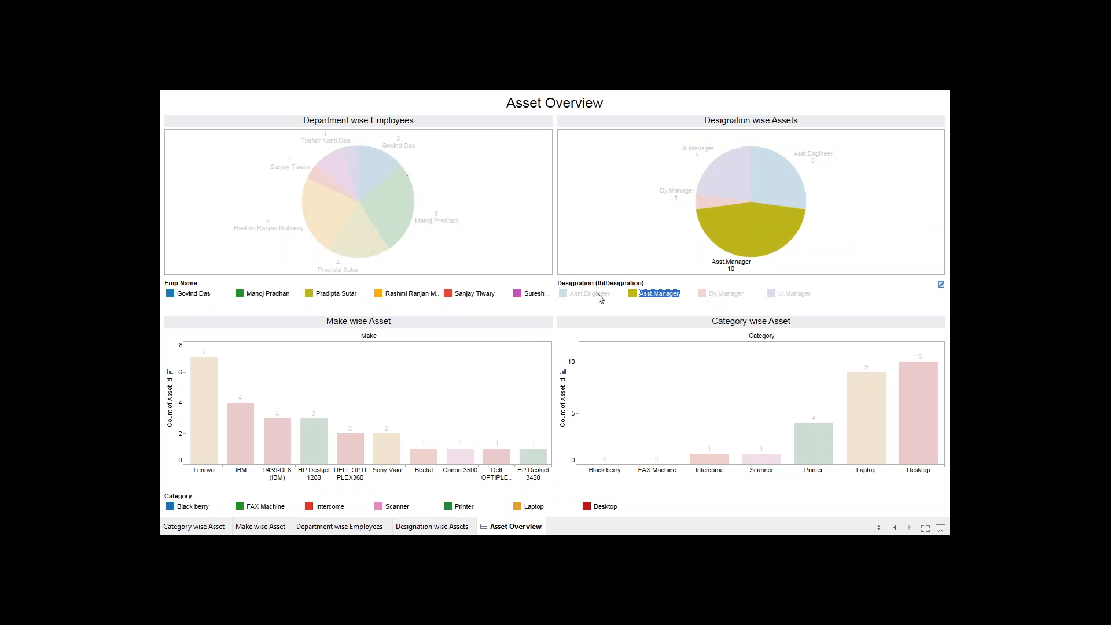
{"action": "left_click", "coordinate": [647, 296]}
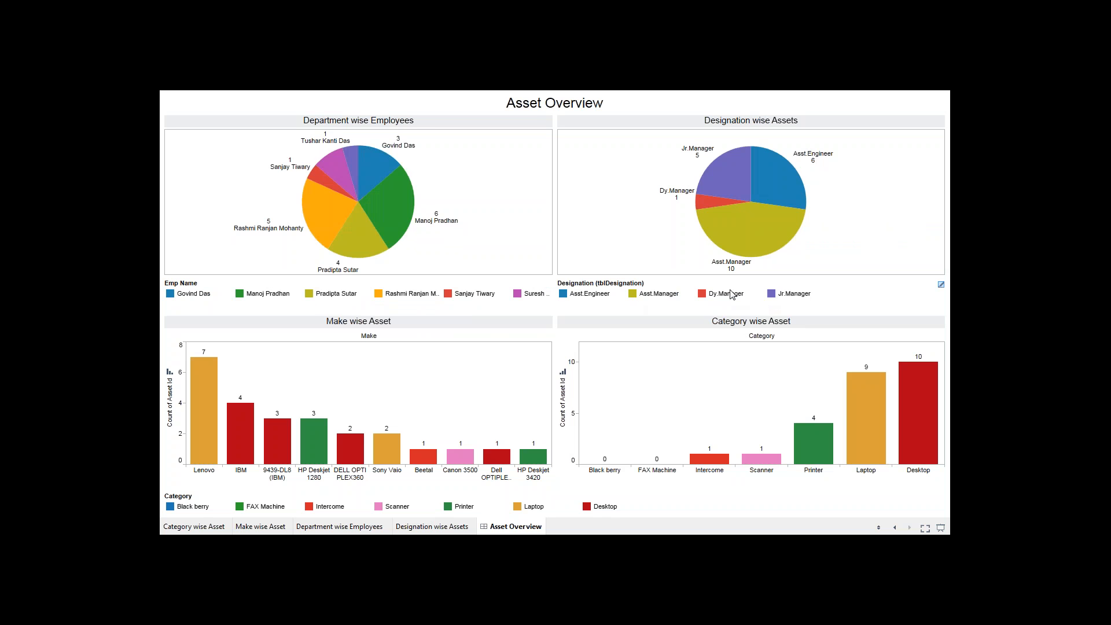
{"action": "left_click", "coordinate": [718, 295]}
{"action": "left_click", "coordinate": [717, 296]}
{"action": "left_click", "coordinate": [794, 295]}
{"action": "left_click", "coordinate": [796, 296]}
{"action": "key", "text": "Escape"}
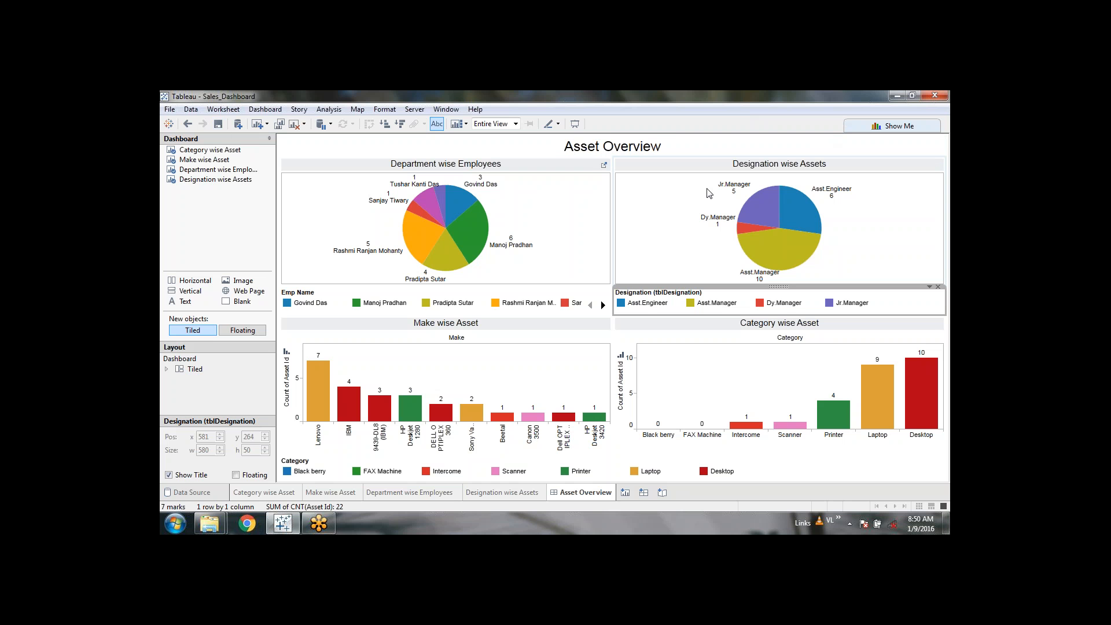
Close the Sales_Dashboard workbook and the Computer file window to return to the desktop.
{"action": "left_click", "coordinate": [936, 96]}
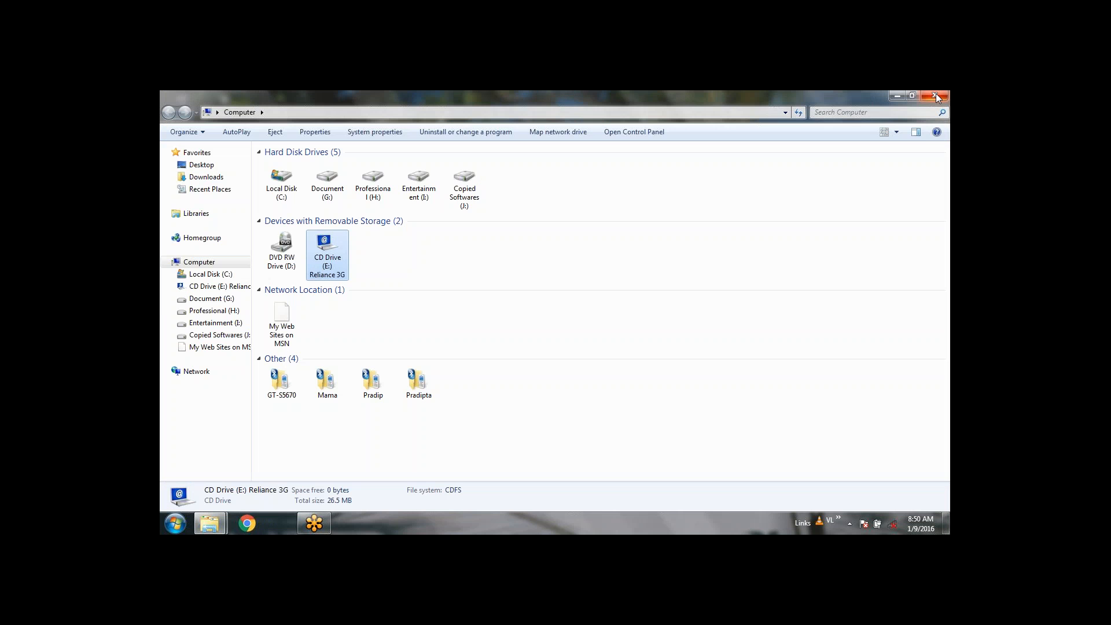
{"action": "left_click", "coordinate": [936, 96]}
{"action": "left_click", "coordinate": [936, 97]}
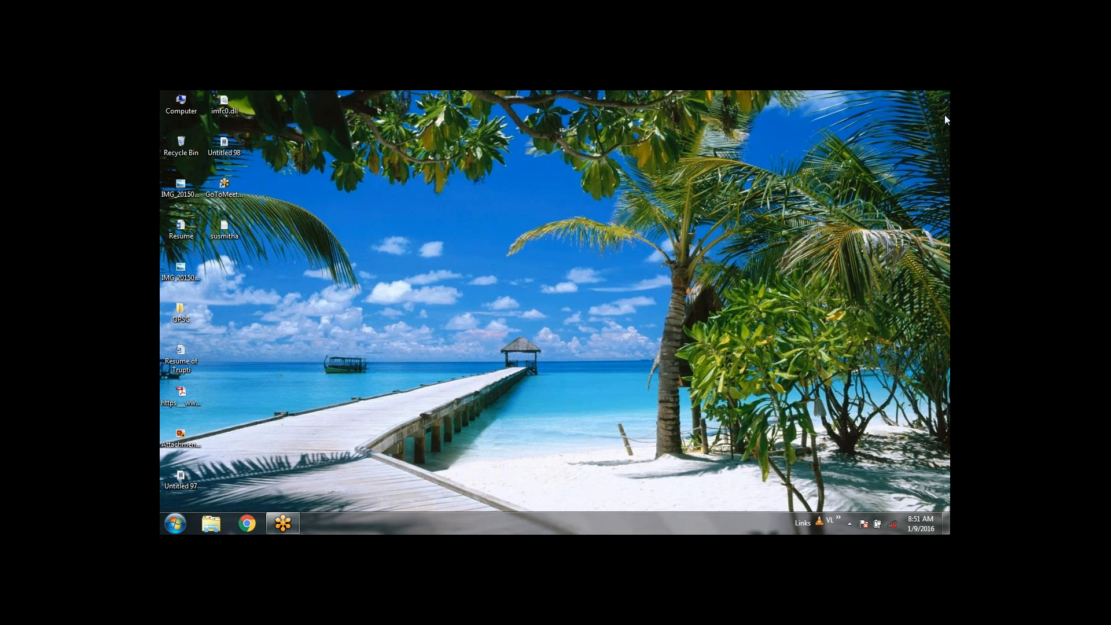
{"action": "left_click", "coordinate": [607, 325]}
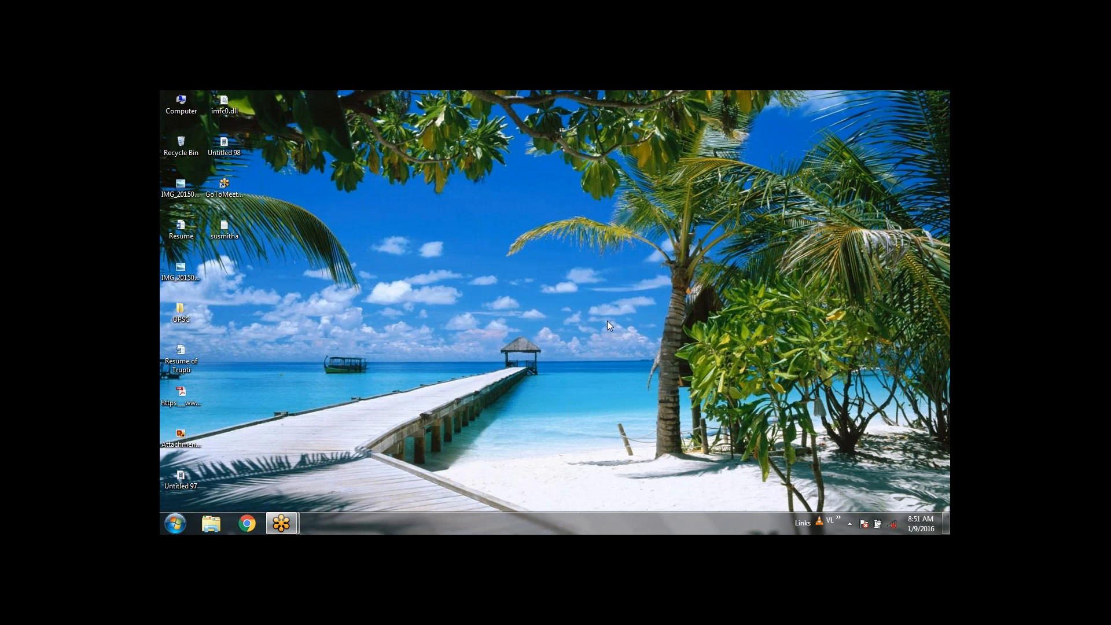